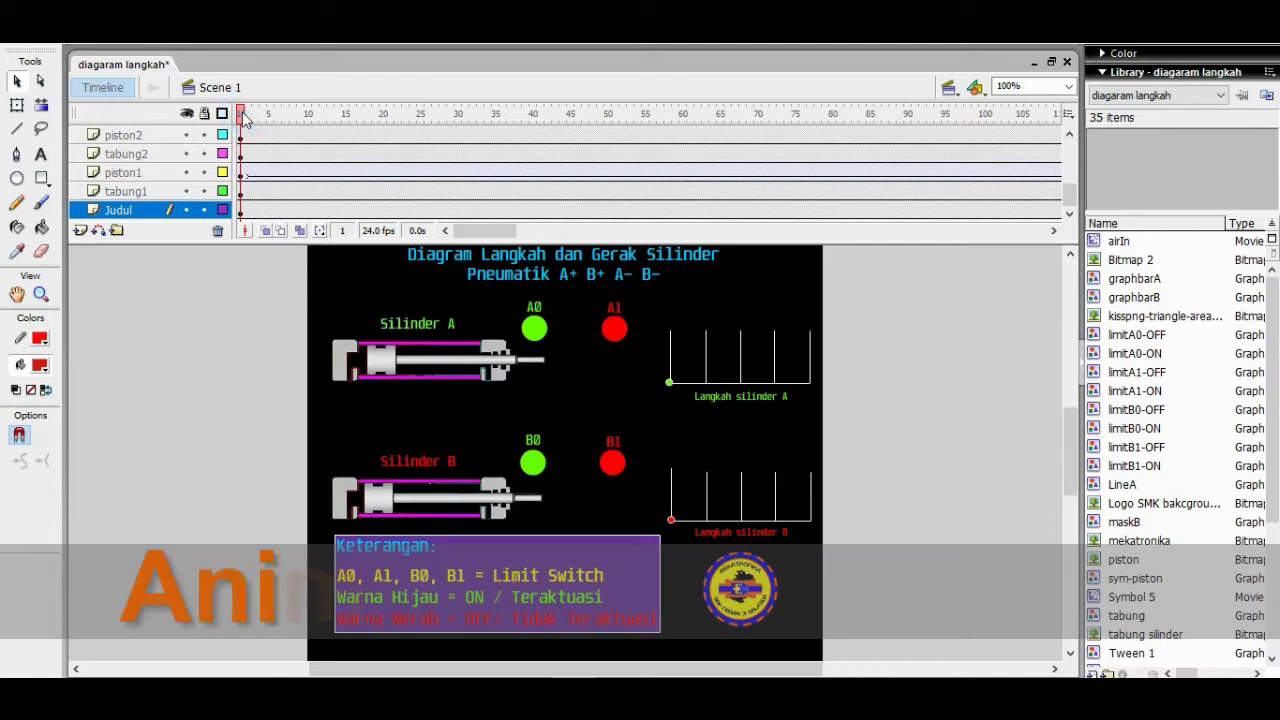
{"action": "key", "text": "Return"}
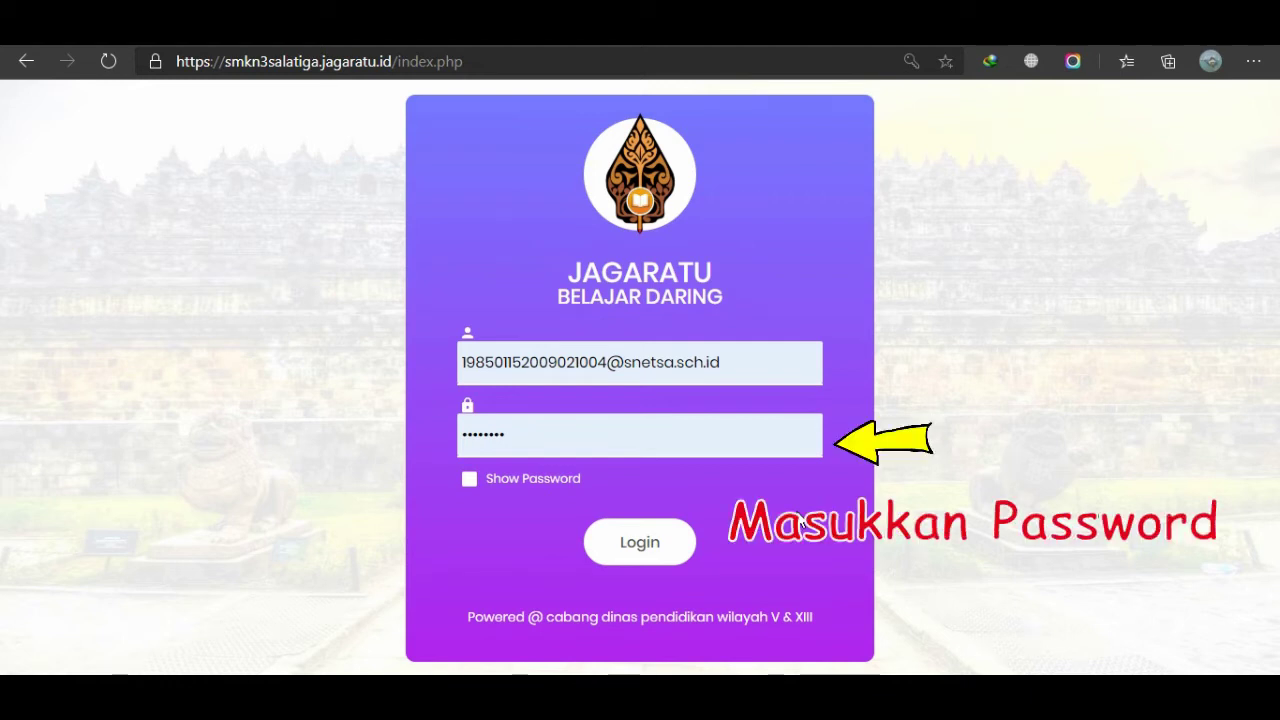
Log in to the Jagaratu e-learning site and open the Paket Soal page of the online exams.
{"action": "left_click", "coordinate": [648, 542]}
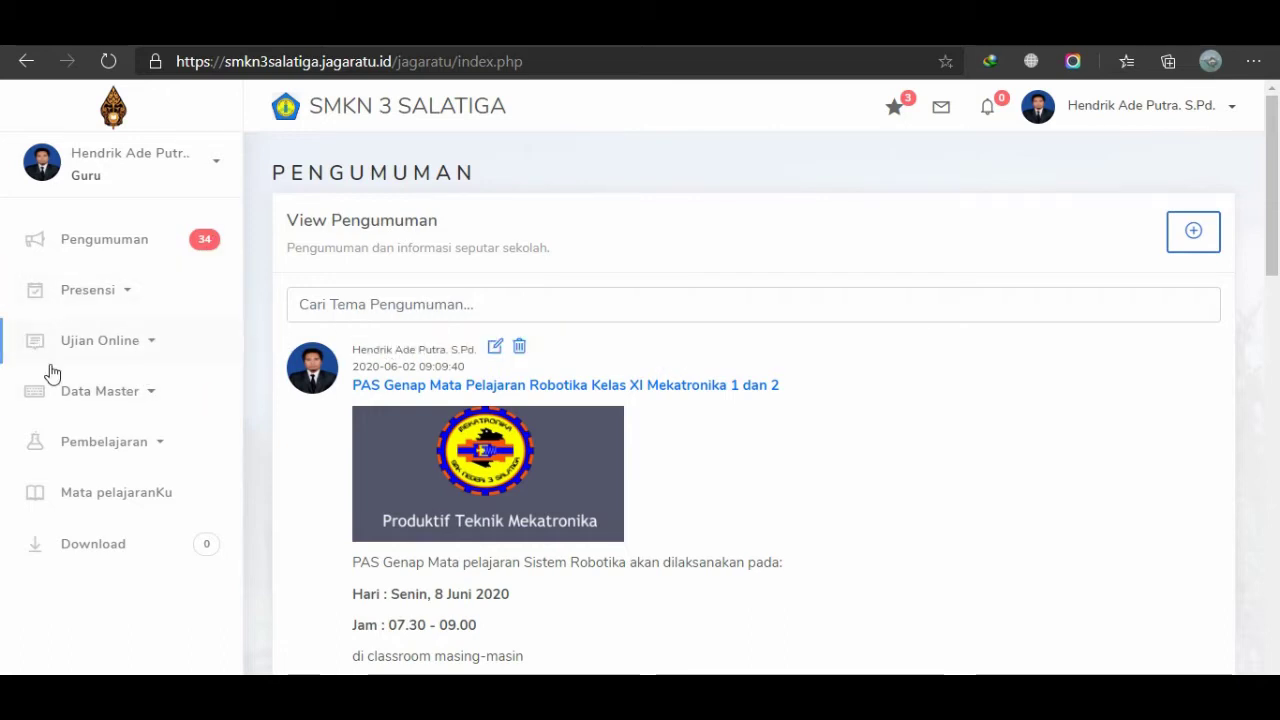
{"action": "left_click", "coordinate": [157, 352]}
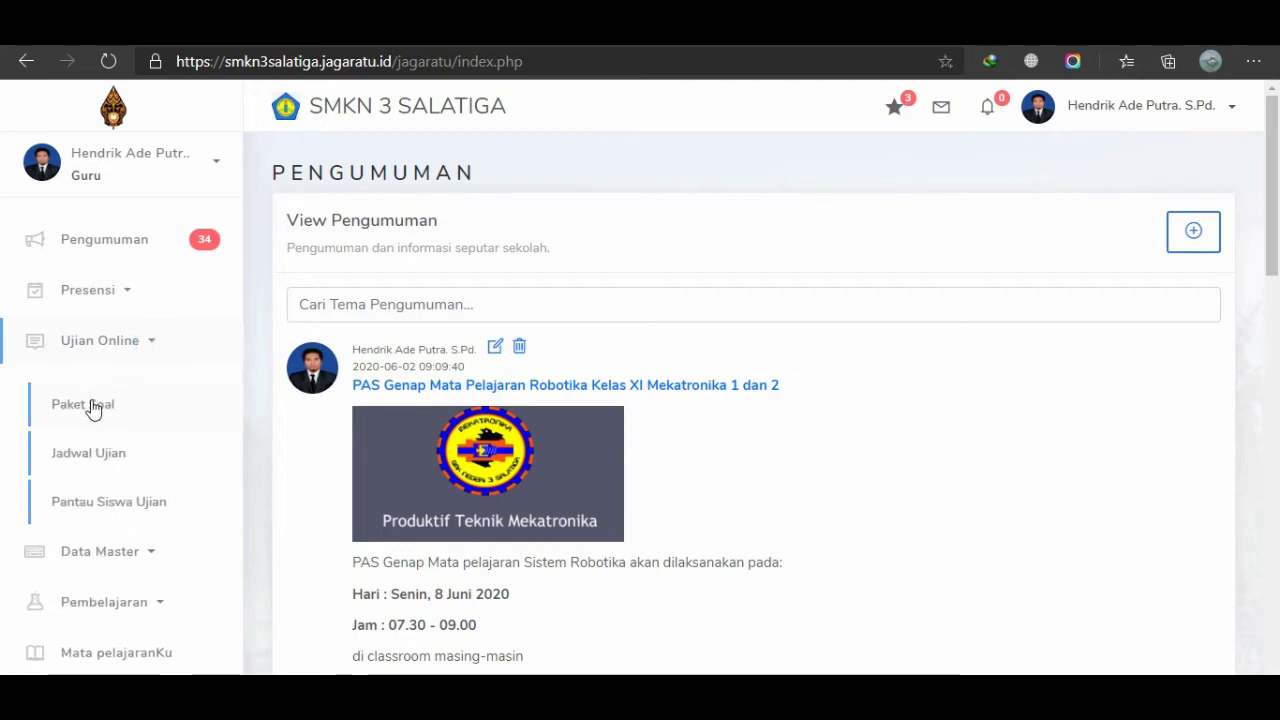
{"action": "left_click", "coordinate": [103, 414]}
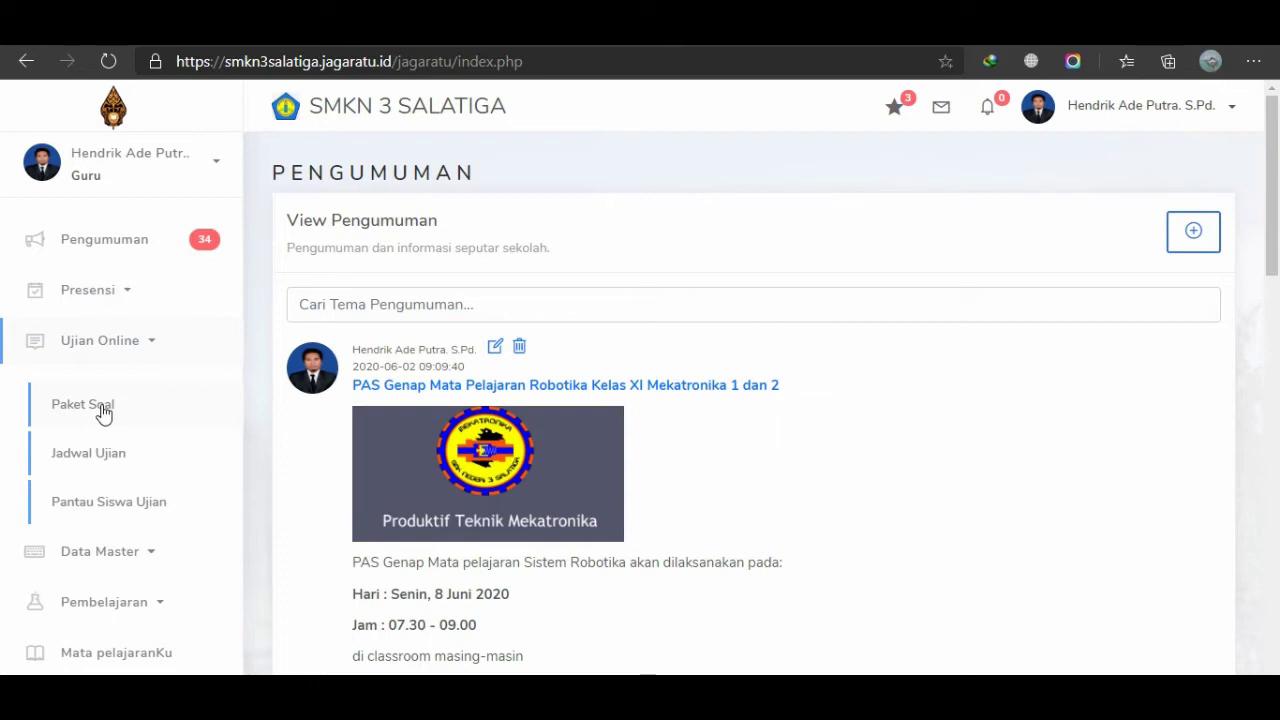
{"action": "left_click", "coordinate": [104, 413]}
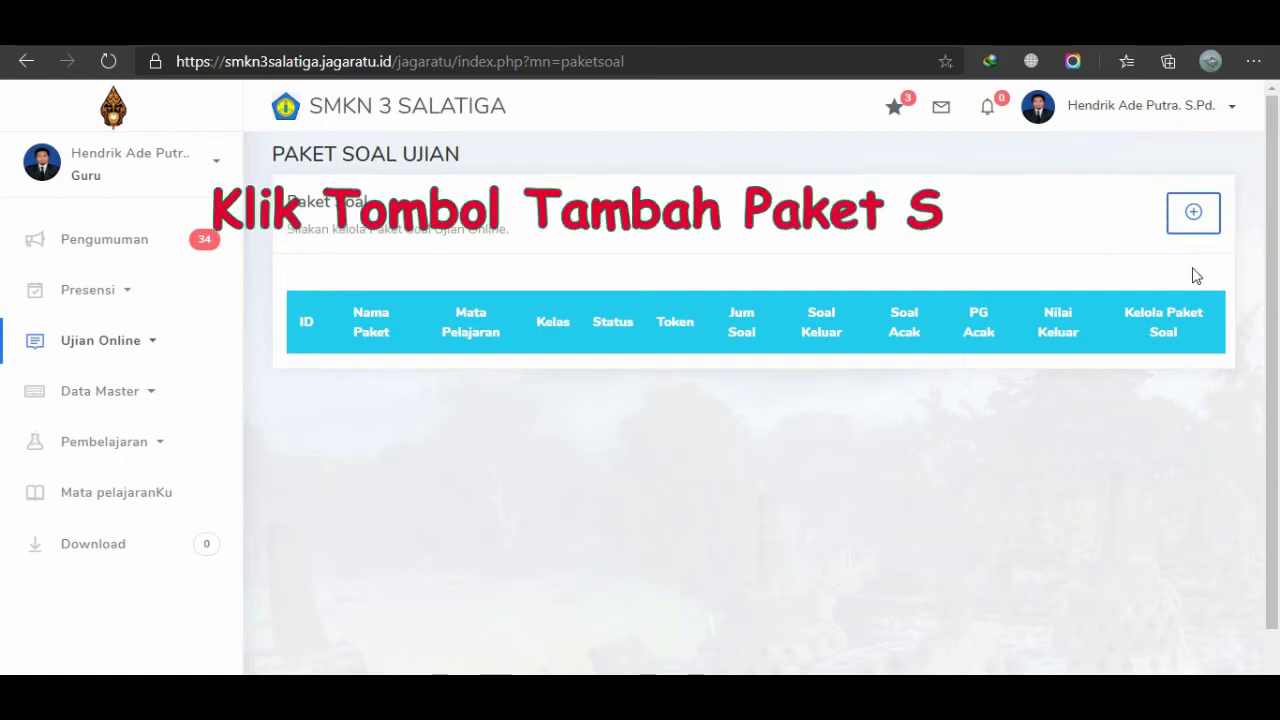
Start a new exam question package and name it "UAS Genap Kelas XI".
{"action": "left_click", "coordinate": [1194, 214]}
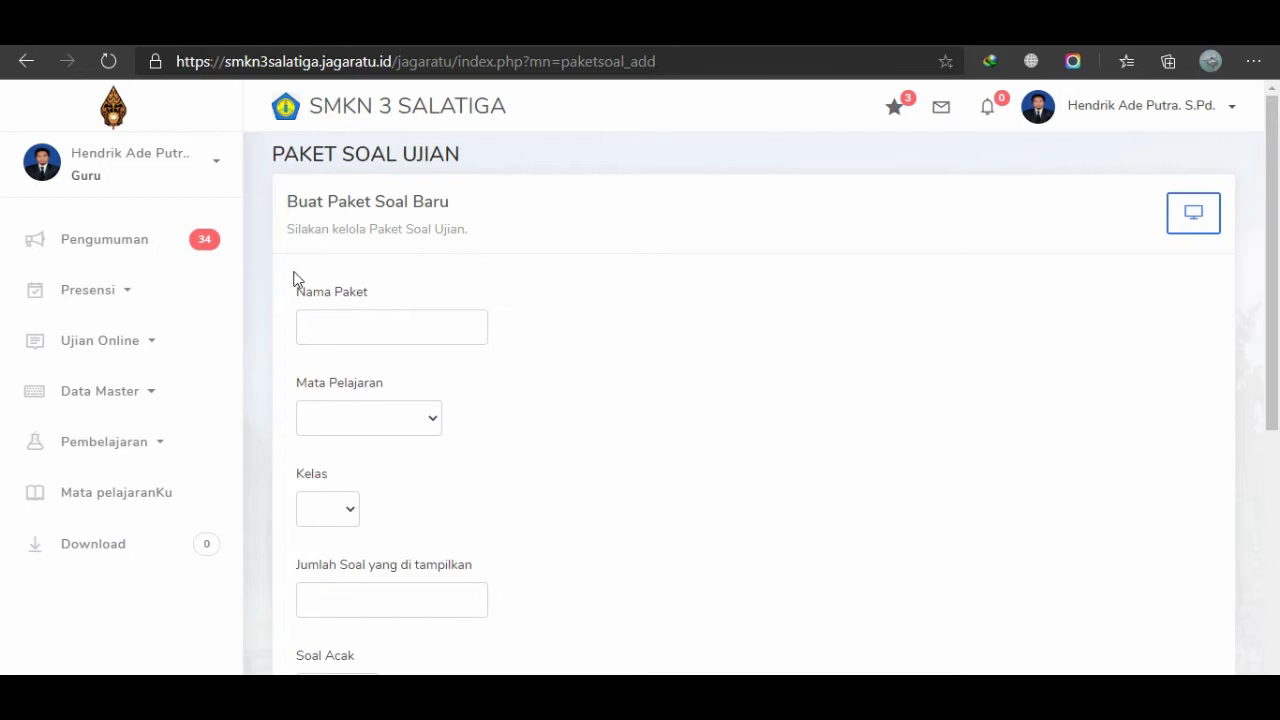
{"action": "left_click", "coordinate": [359, 327]}
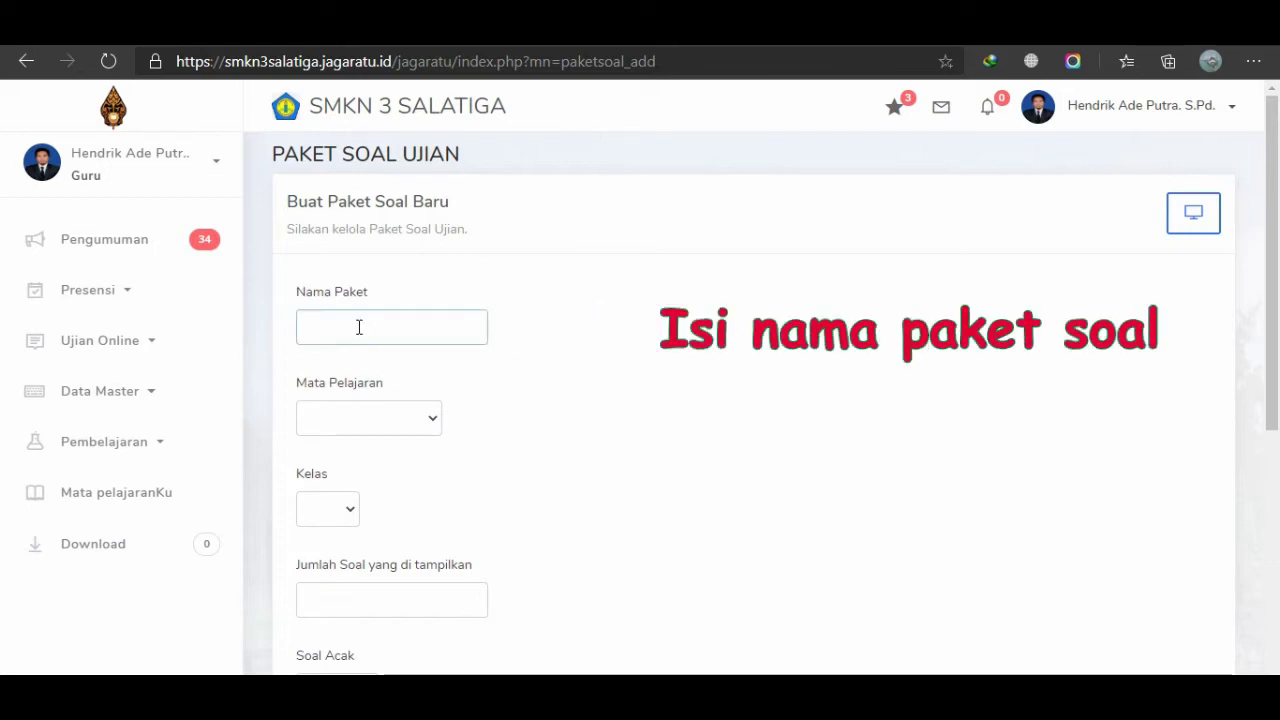
{"action": "type", "text": "Ujian Akhir Se"}
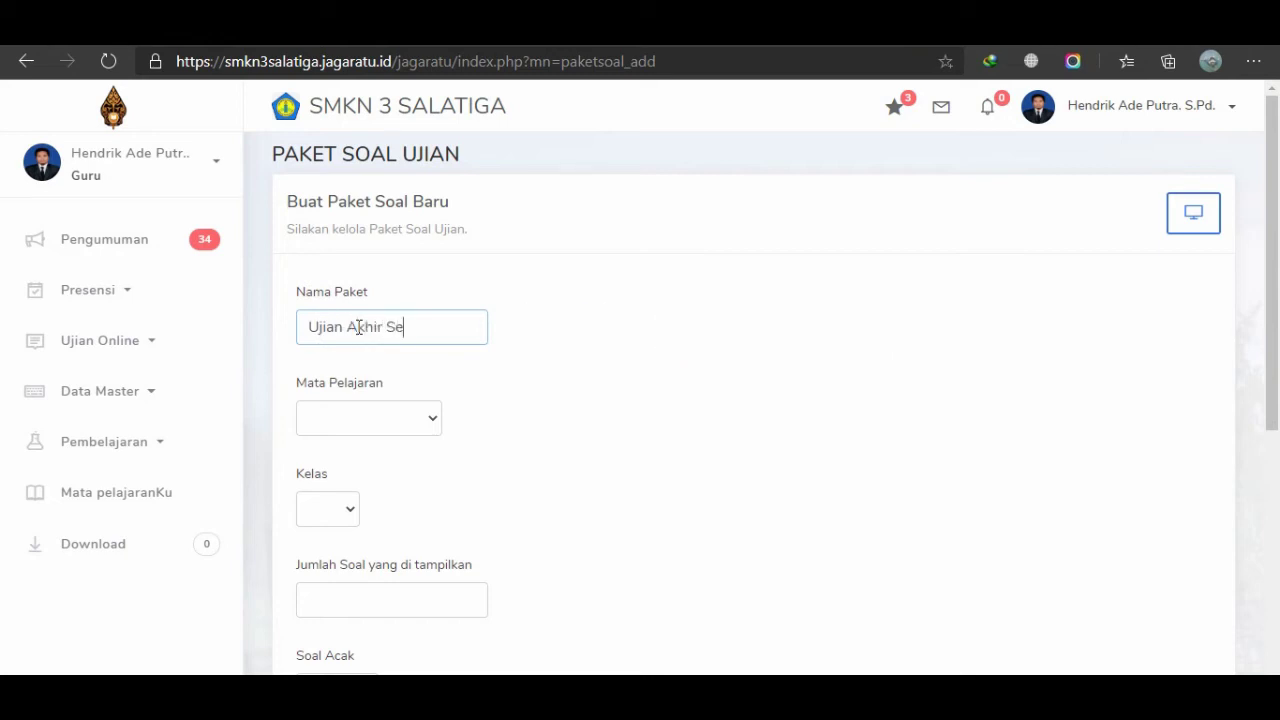
{"action": "key", "text": "BackSpace"}
{"action": "key", "text": "BackSpace"}
{"action": "type", "text": "UAS Genap Kelas XI"}
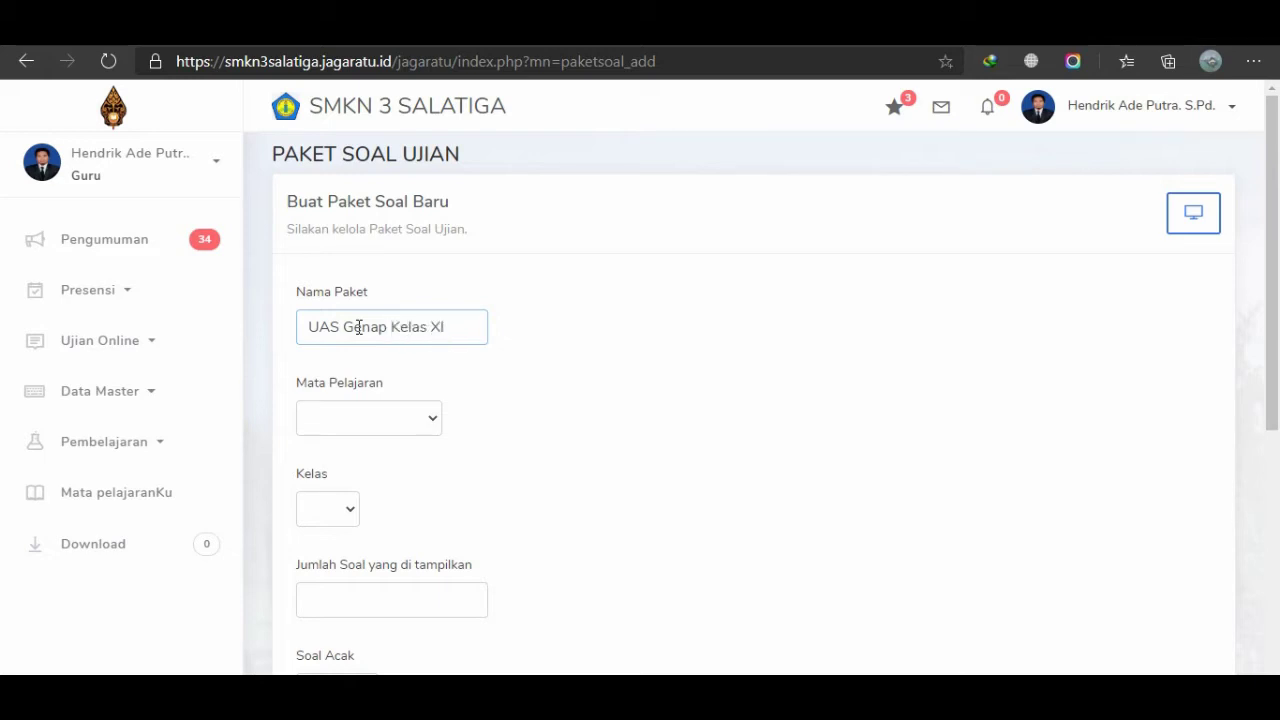
{"action": "left_click", "coordinate": [521, 333]}
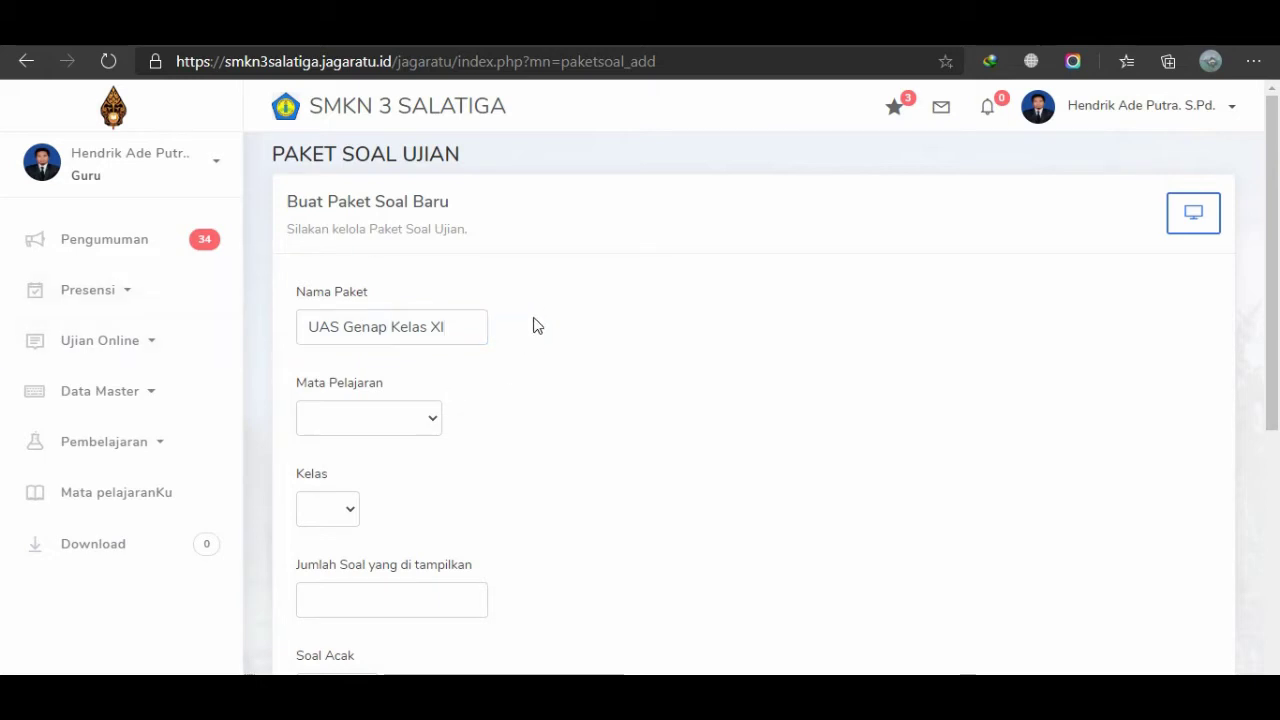
Set the package's subject to SM-4 | Robotik and its class to 11.
{"action": "left_click", "coordinate": [432, 421]}
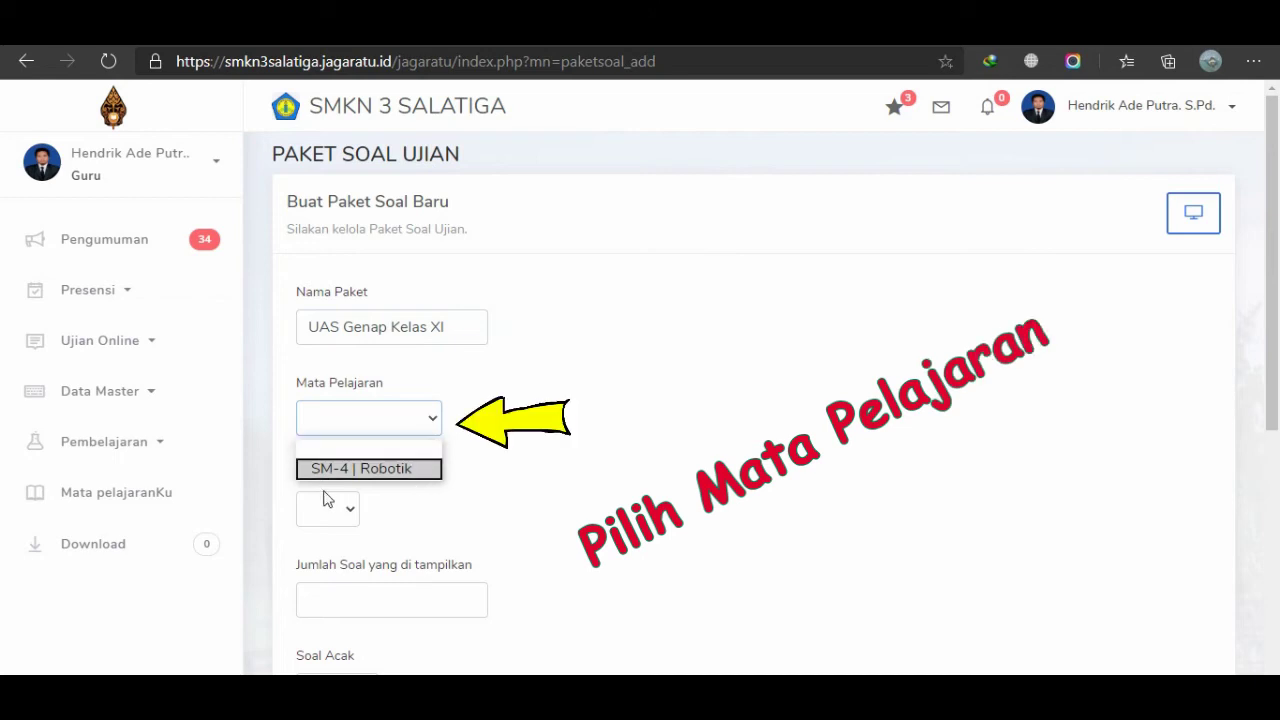
{"action": "left_click", "coordinate": [396, 470]}
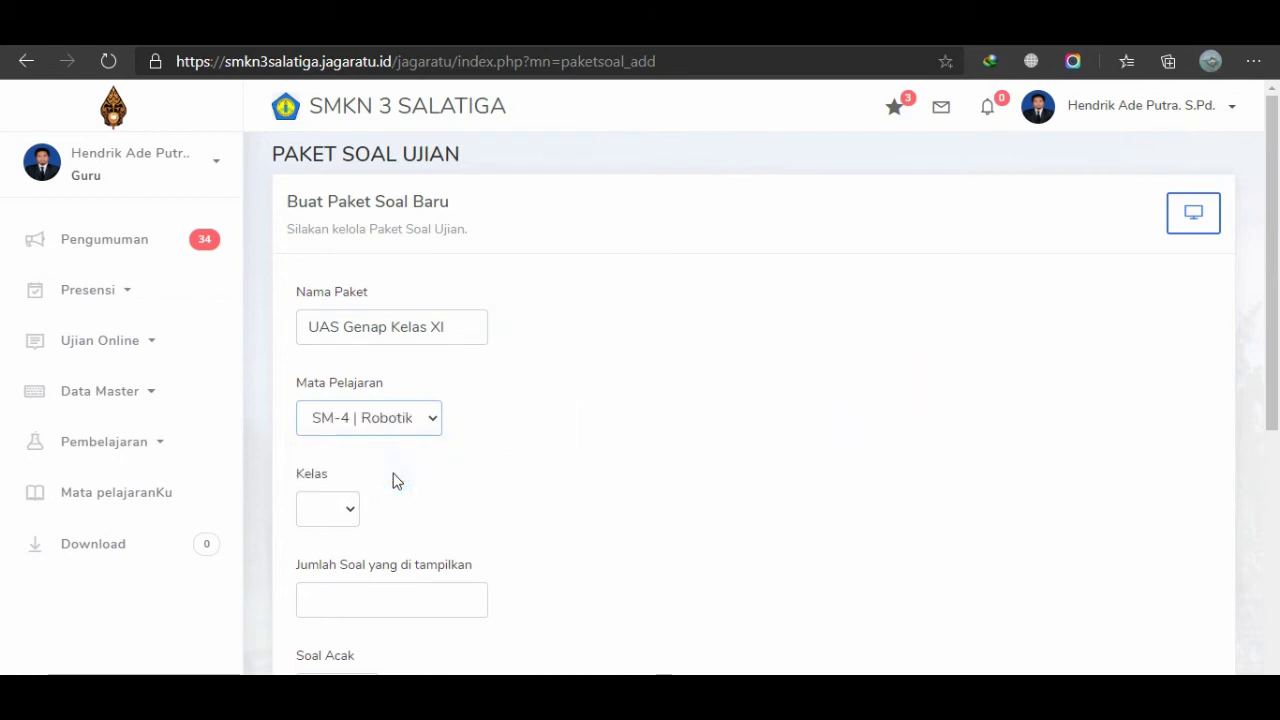
{"action": "scroll", "coordinate": [389, 482], "scroll_direction": "down", "scroll_amount": 1}
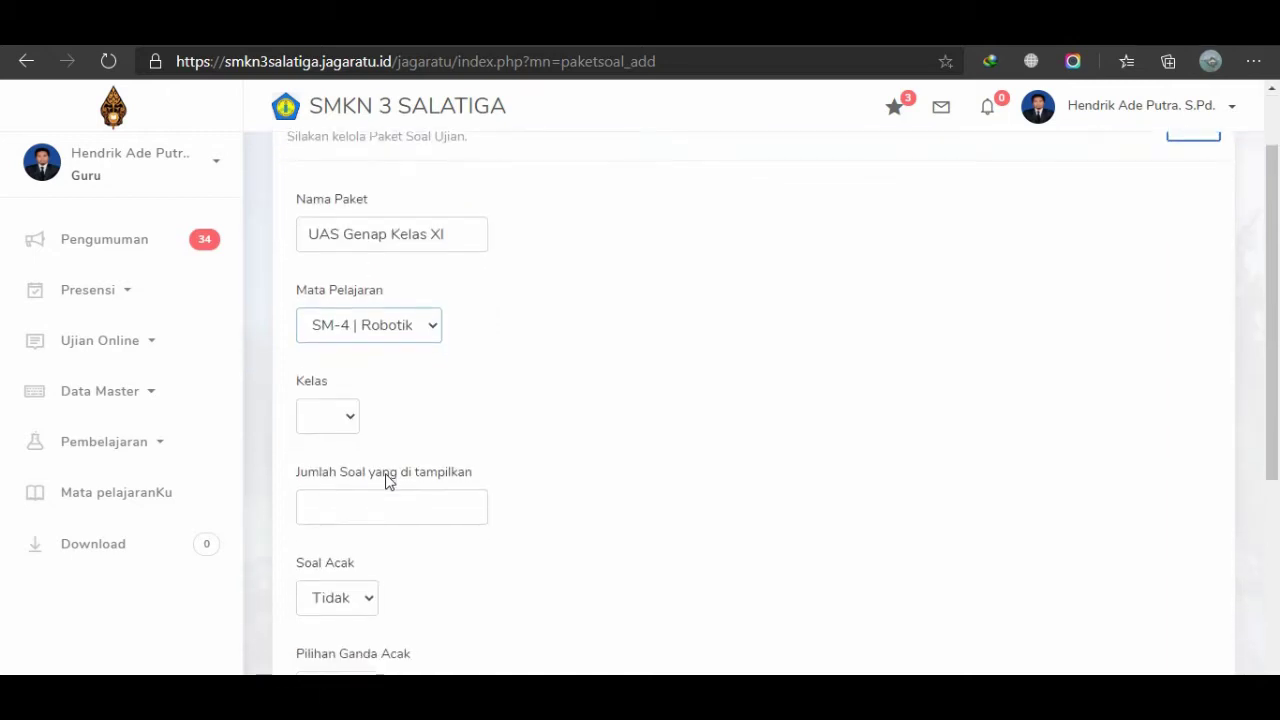
{"action": "left_click", "coordinate": [347, 417]}
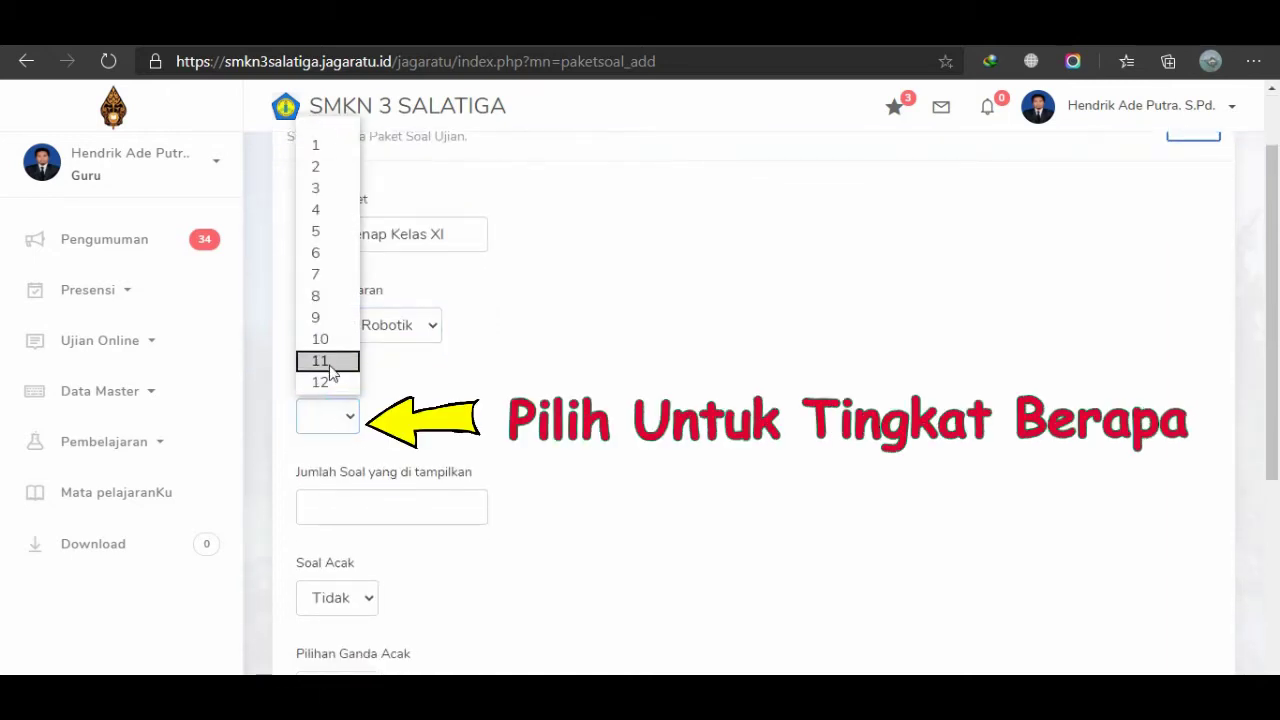
{"action": "left_click", "coordinate": [329, 365]}
{"action": "left_click", "coordinate": [418, 424]}
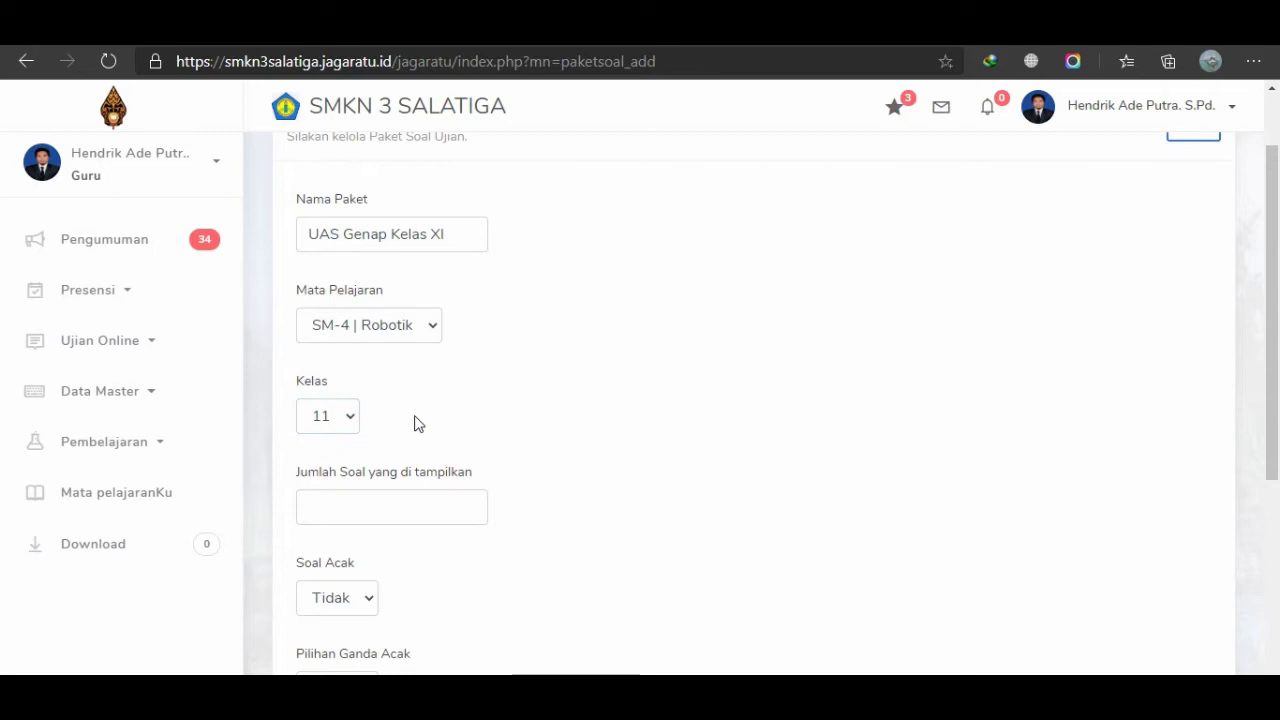
Set the number of questions displayed (Jumlah Soal yang di tampilkan) to 10.
{"action": "scroll", "coordinate": [418, 424], "scroll_direction": "down", "scroll_amount": 1}
{"action": "left_click", "coordinate": [365, 415]}
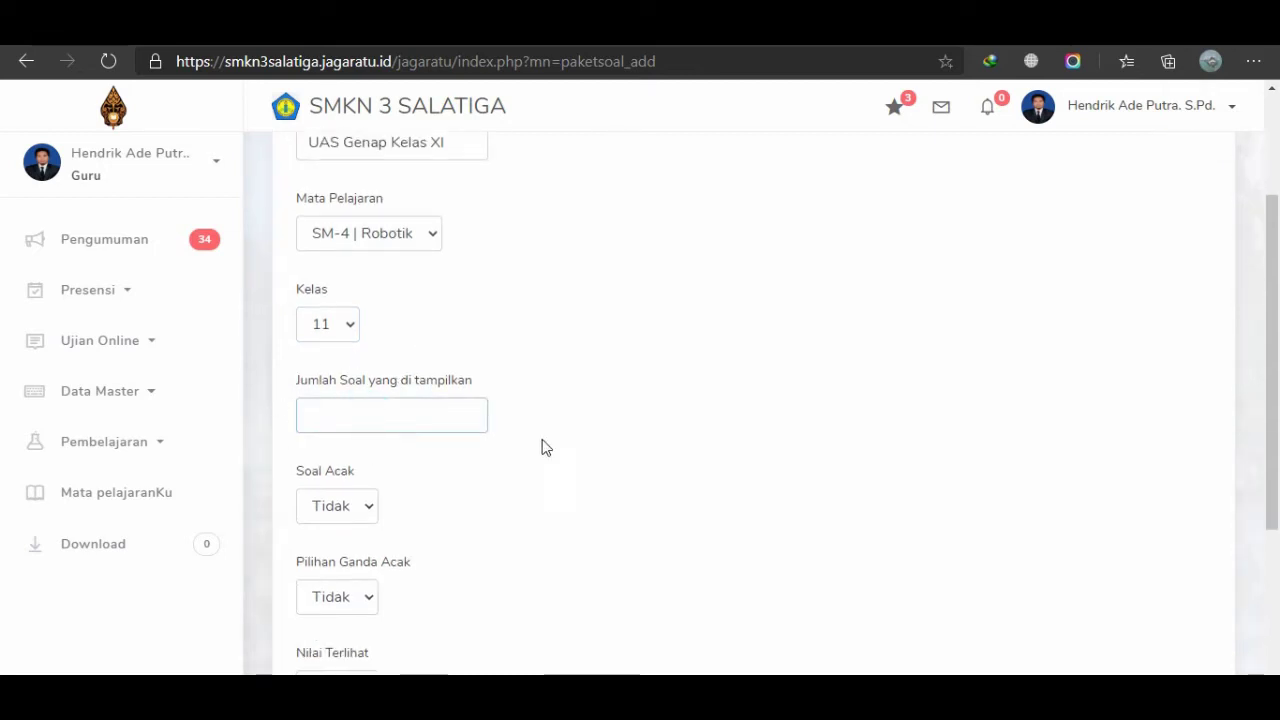
{"action": "type", "text": "10"}
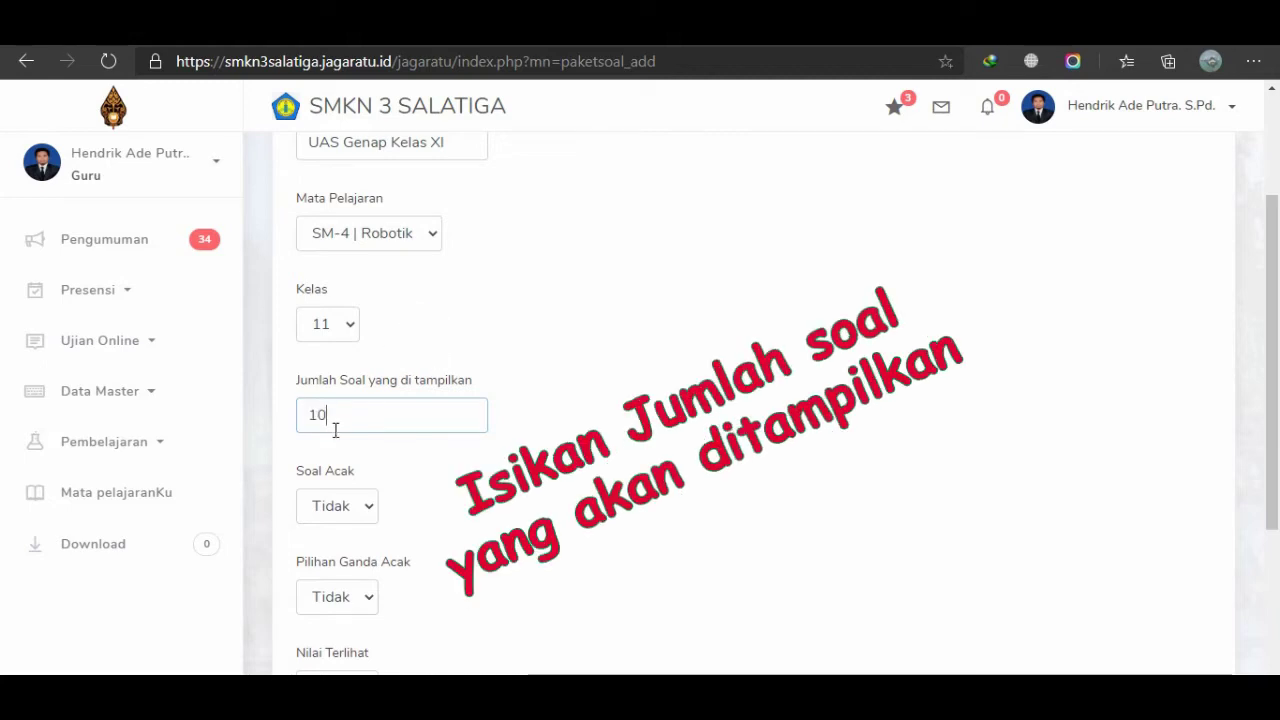
Examine the available choices for Soal Acak, Pilihan Ganda Acak and Nilai Terlihat without changing them.
{"action": "scroll", "coordinate": [335, 430], "scroll_direction": "down", "scroll_amount": 2}
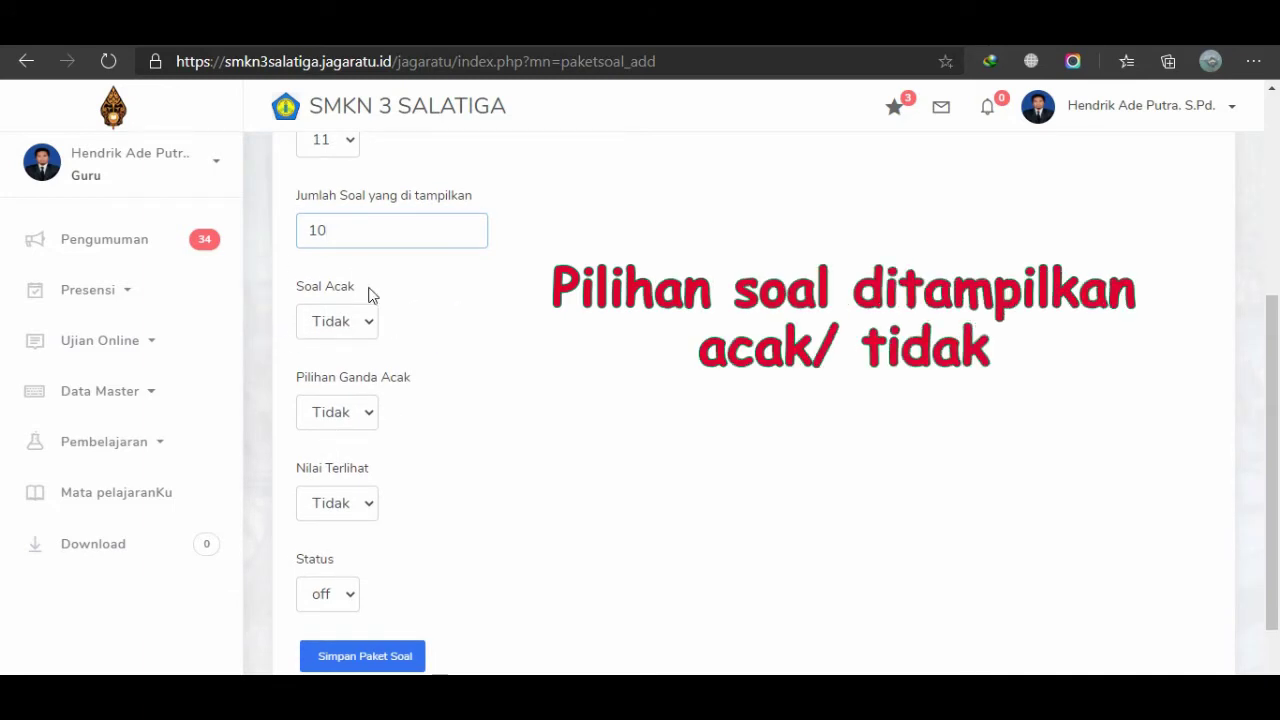
{"action": "left_click", "coordinate": [366, 322]}
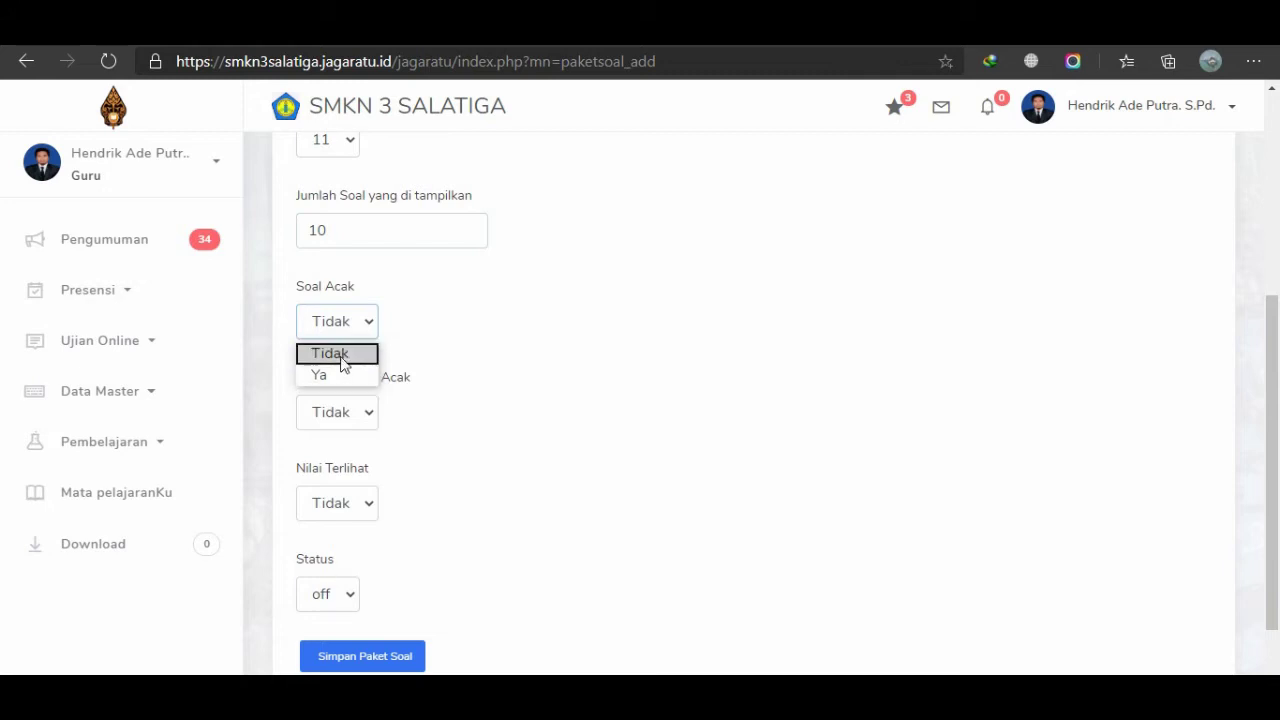
{"action": "left_click", "coordinate": [431, 349]}
{"action": "left_click", "coordinate": [362, 410]}
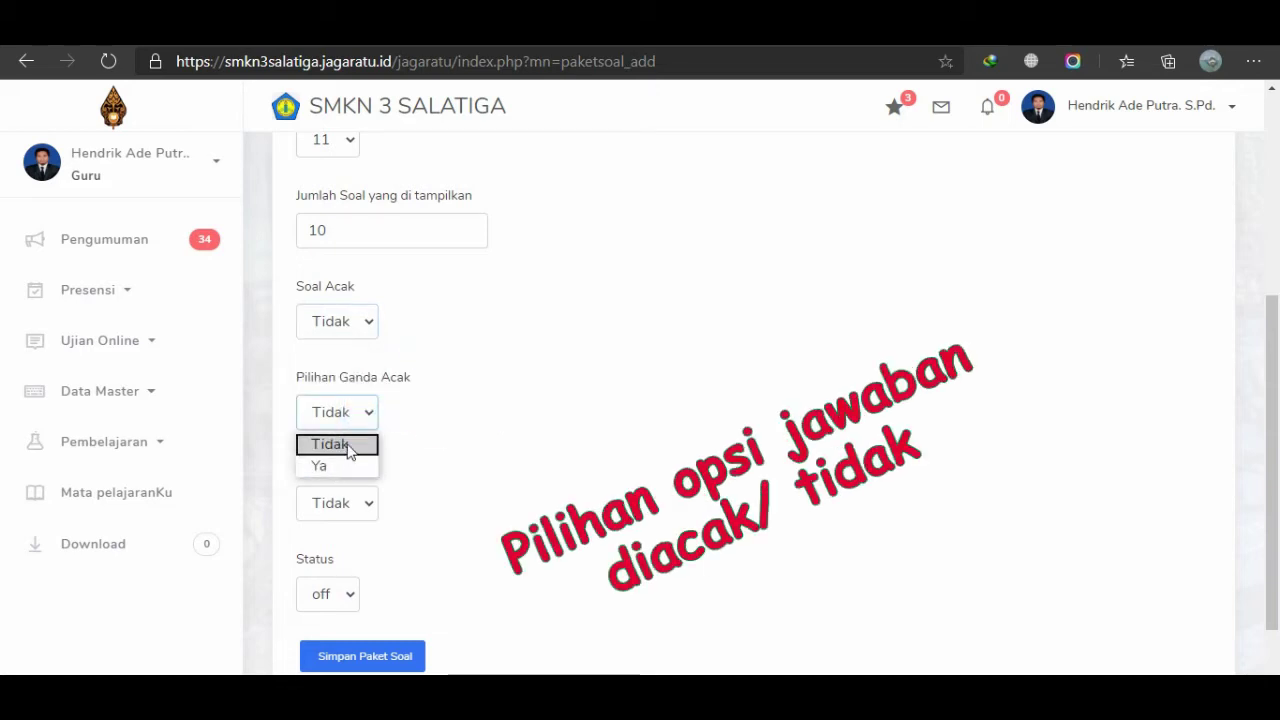
{"action": "left_click", "coordinate": [431, 416]}
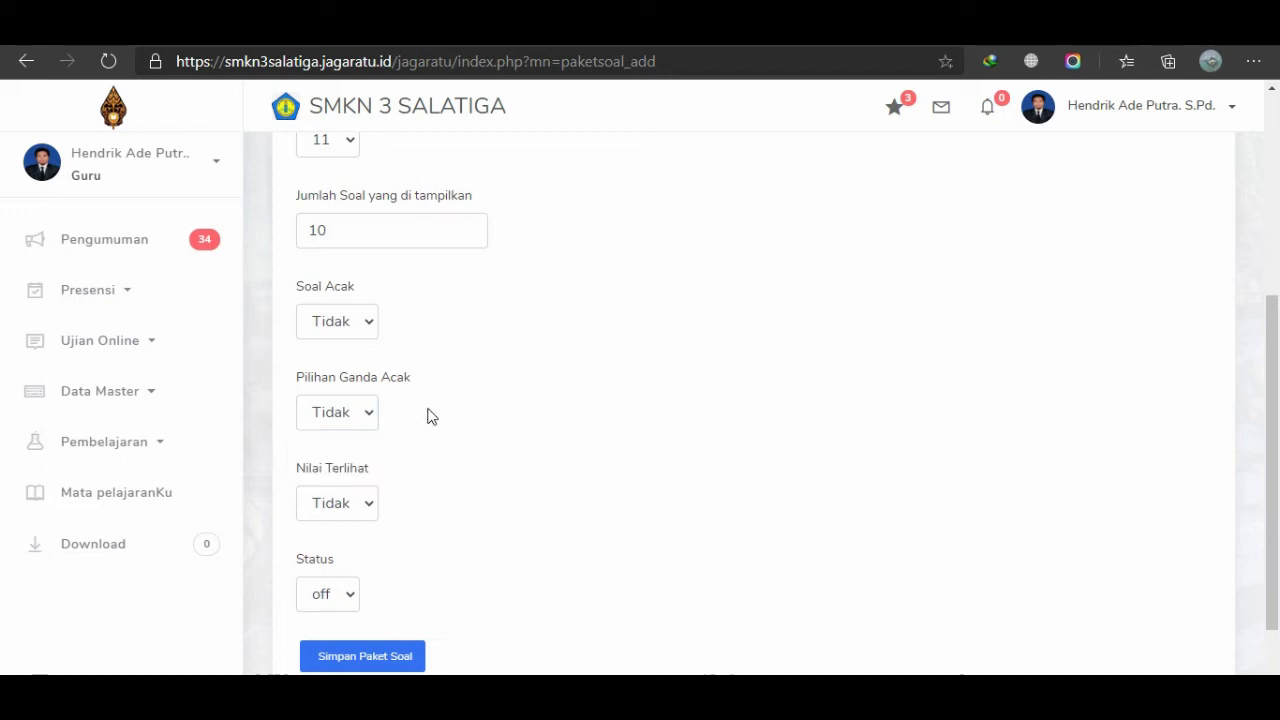
{"action": "left_click", "coordinate": [372, 506]}
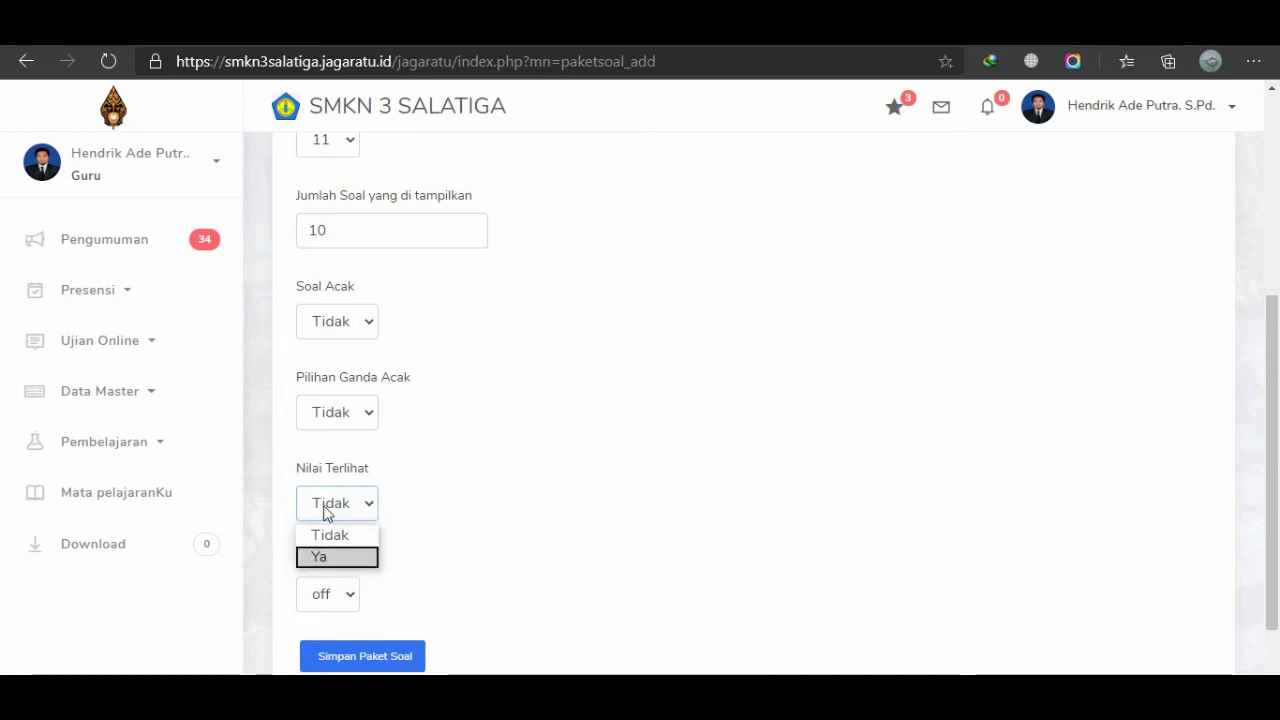
{"action": "left_click", "coordinate": [419, 471]}
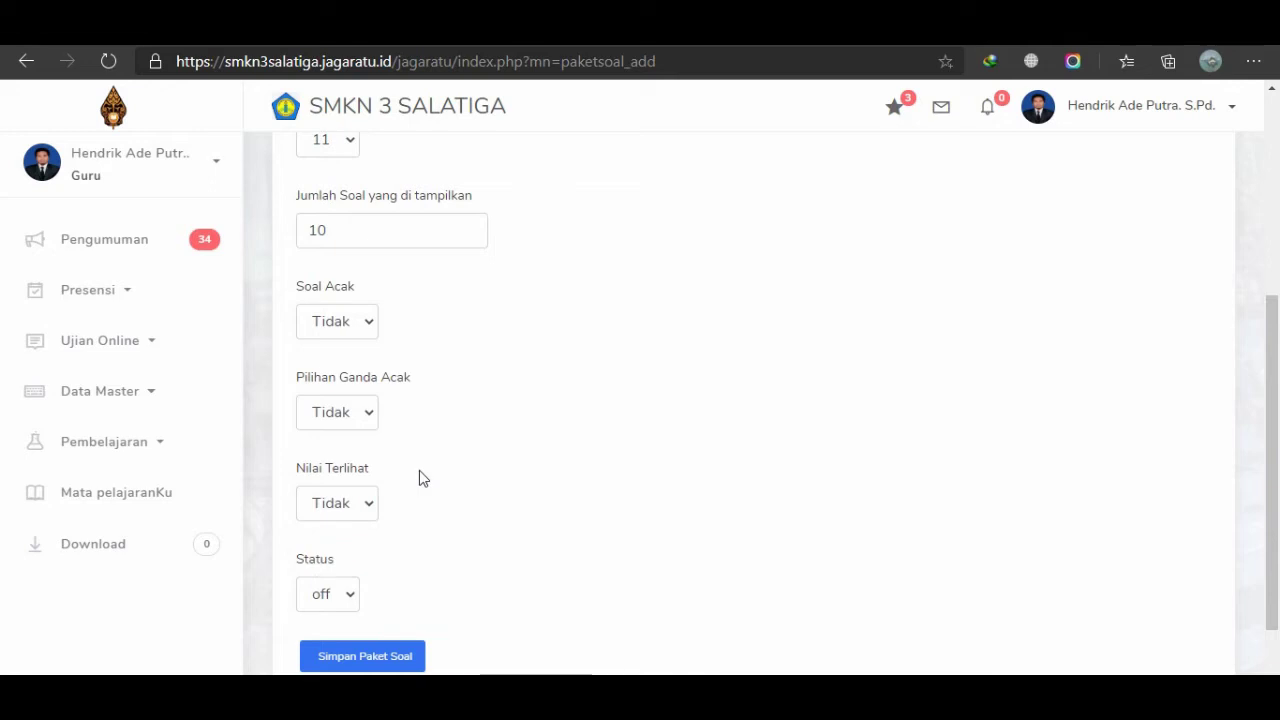
Set Soal Acak and Pilihan Ganda Acak to Ya, keeping Nilai Terlihat at Tidak.
{"action": "left_click", "coordinate": [364, 322]}
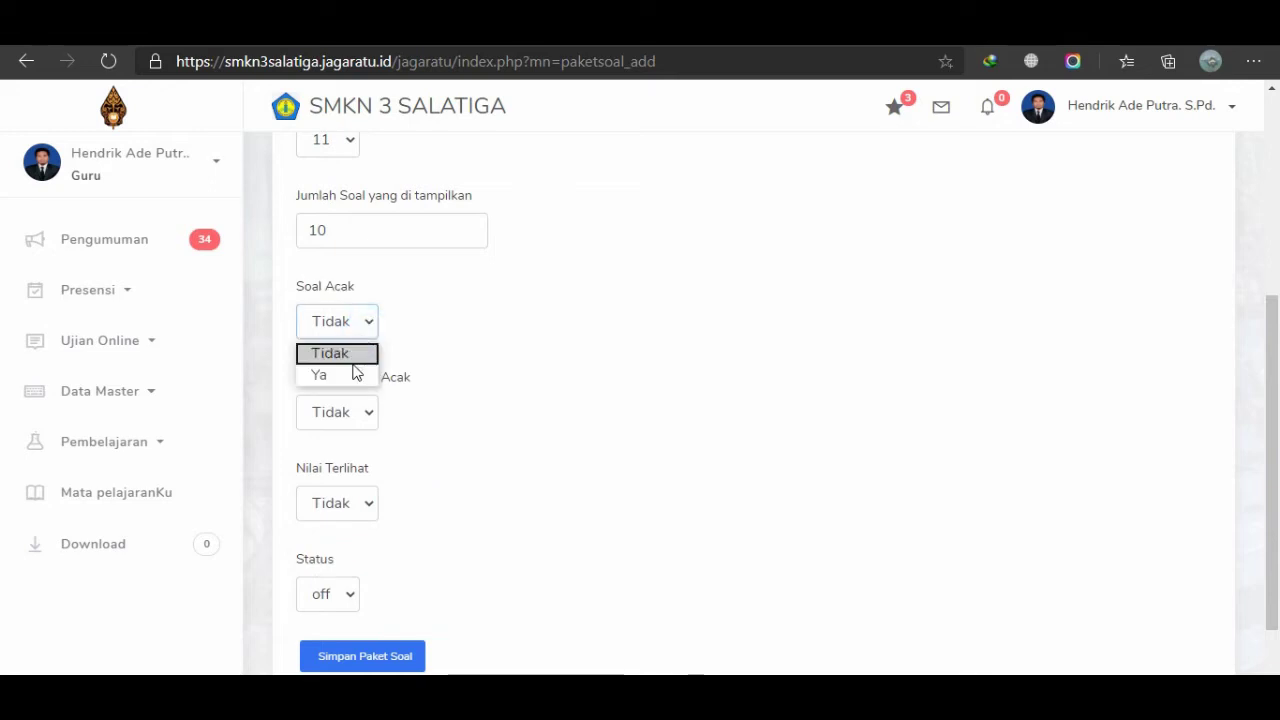
{"action": "left_click", "coordinate": [350, 376]}
{"action": "left_click", "coordinate": [367, 421]}
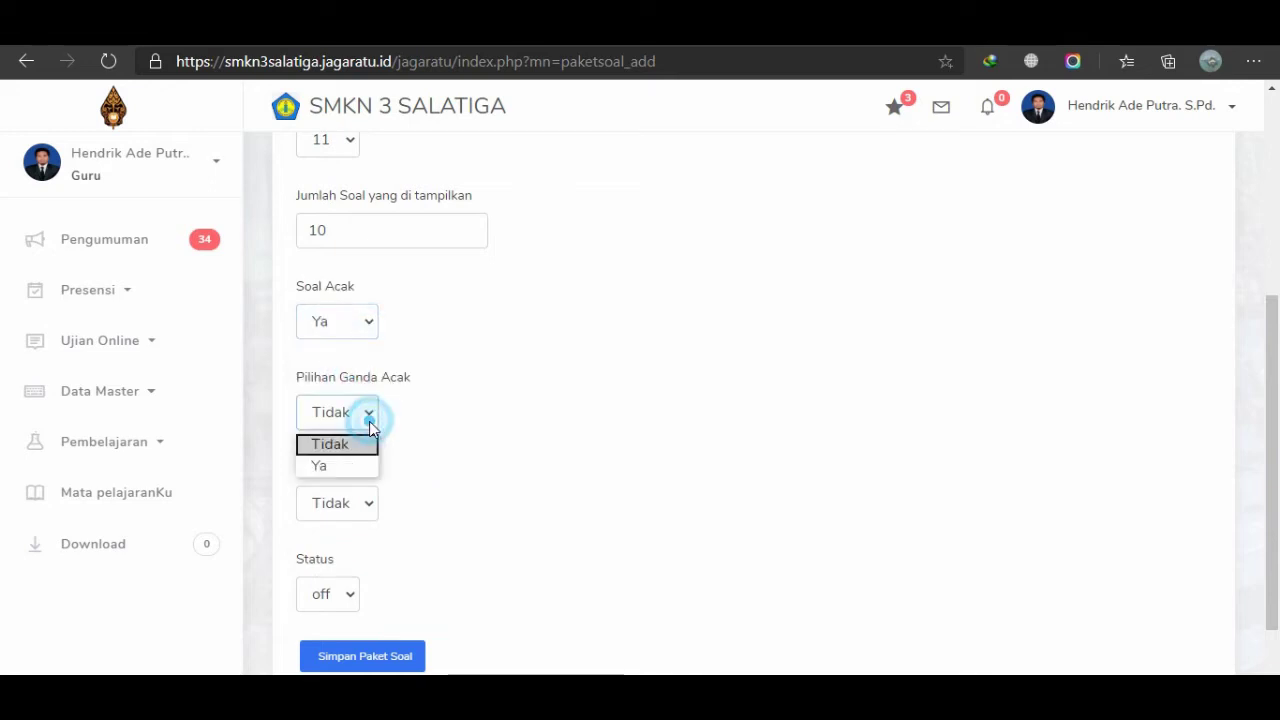
{"action": "left_click", "coordinate": [356, 464]}
{"action": "left_click", "coordinate": [360, 503]}
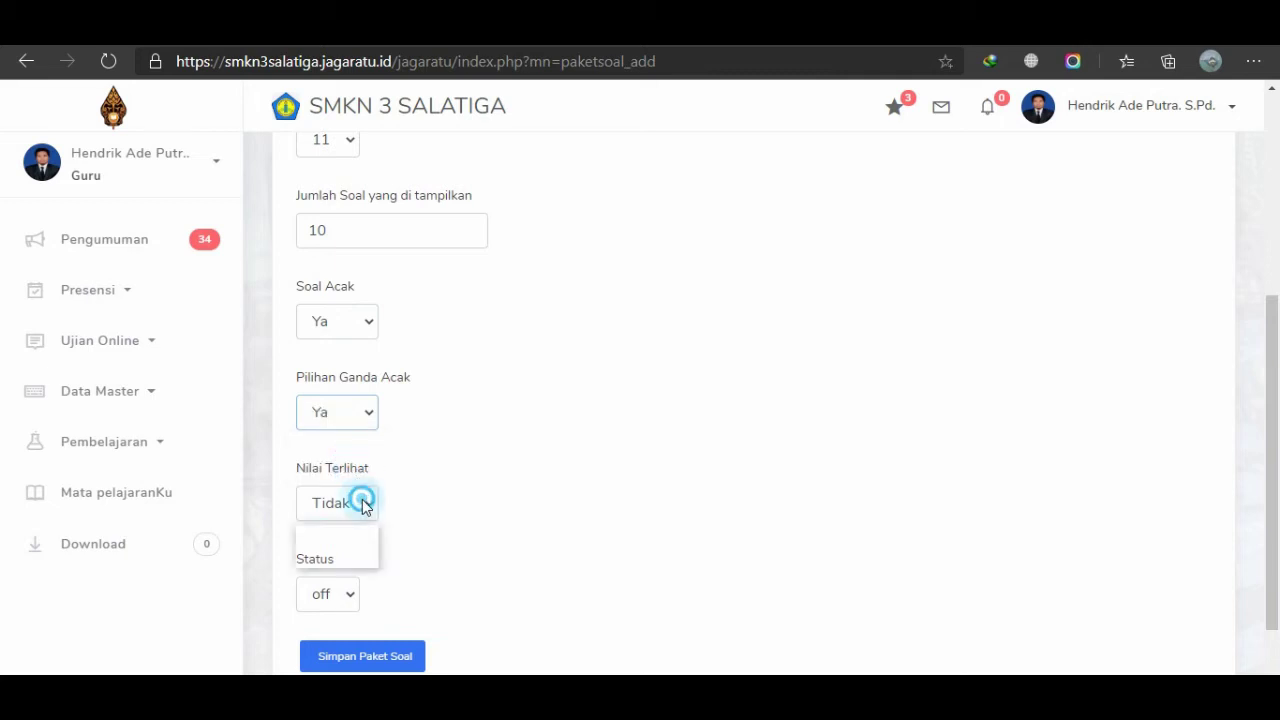
{"action": "left_click", "coordinate": [354, 558]}
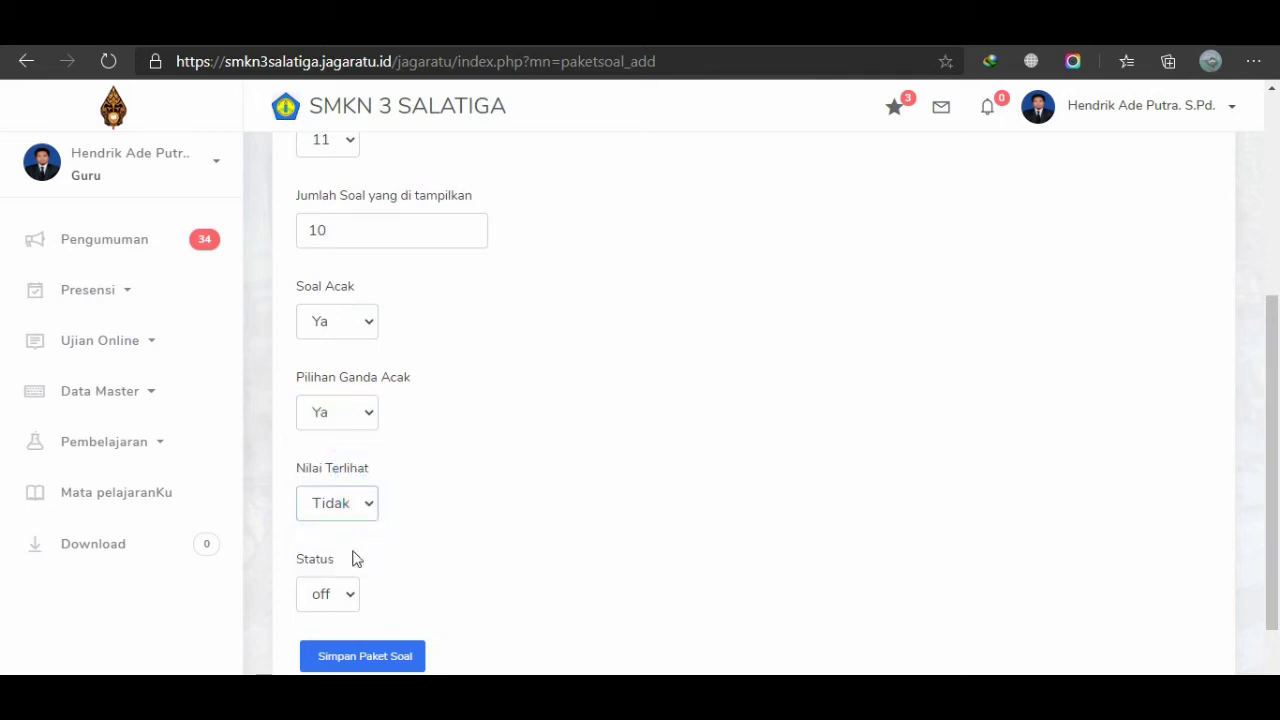
Set the package's status to on and save the question package.
{"action": "left_click", "coordinate": [342, 598]}
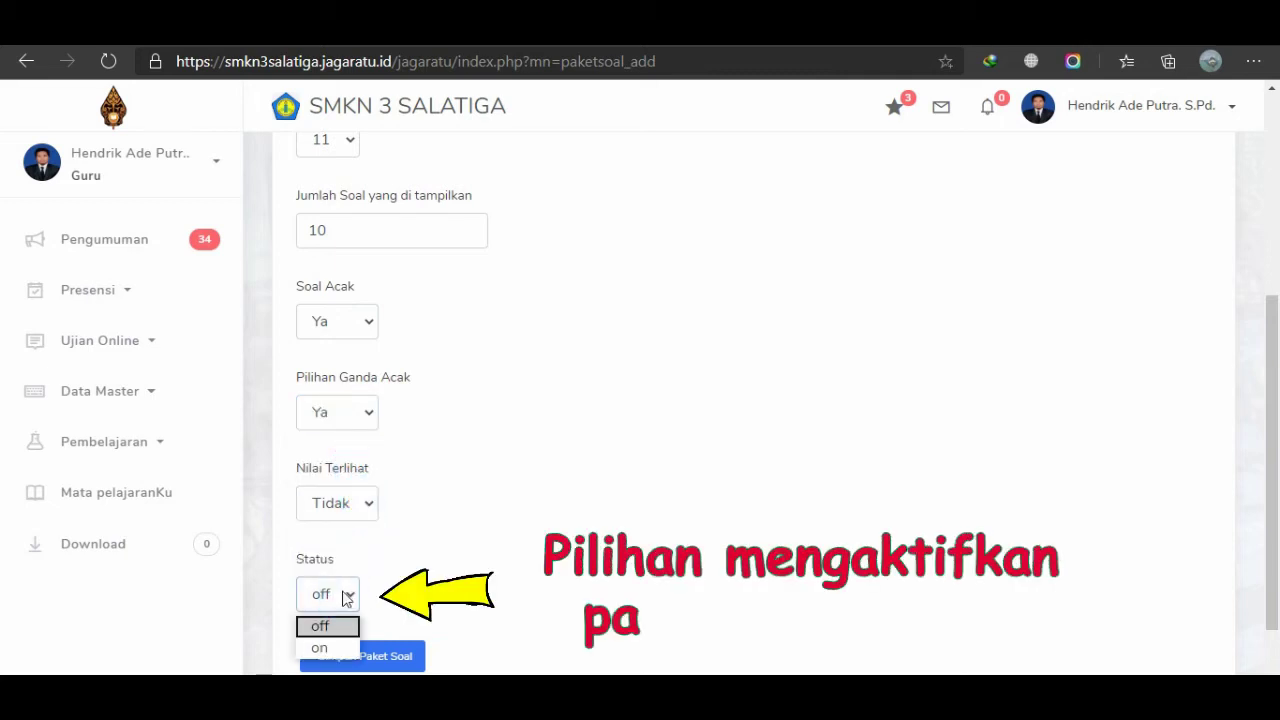
{"action": "left_click", "coordinate": [328, 649]}
{"action": "left_click", "coordinate": [436, 522]}
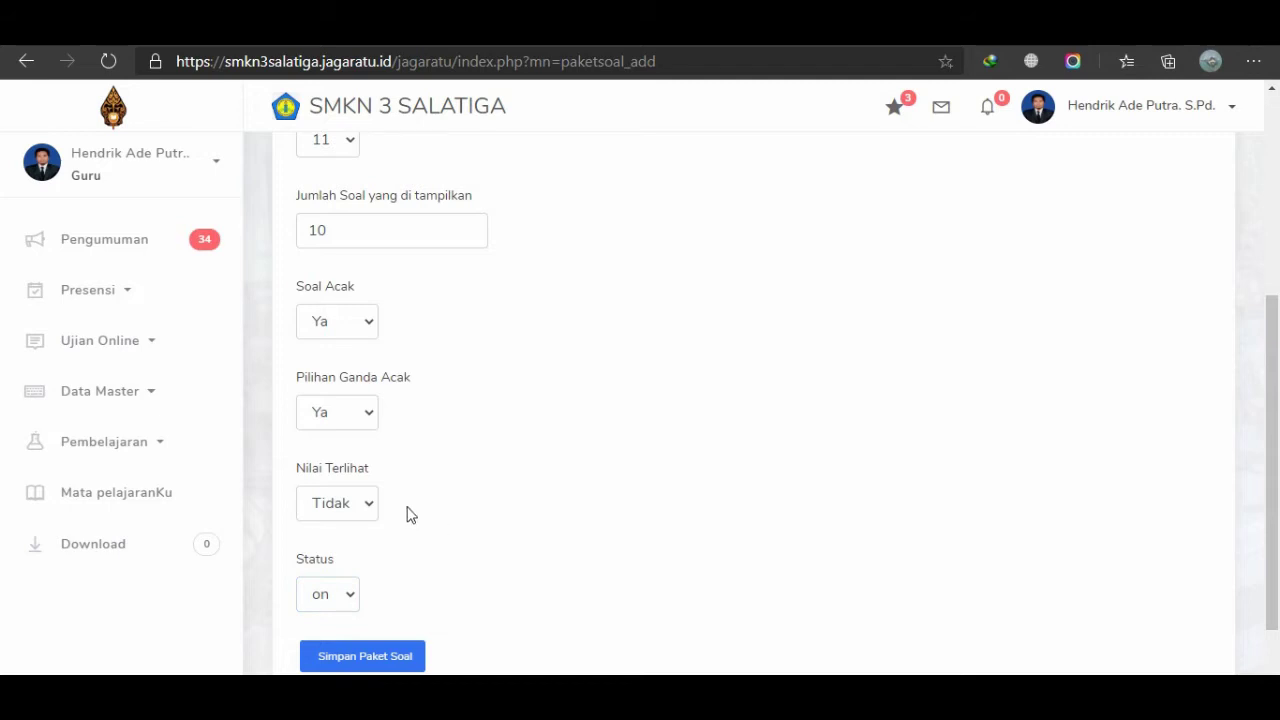
{"action": "scroll", "coordinate": [463, 366], "scroll_direction": "up", "scroll_amount": 1}
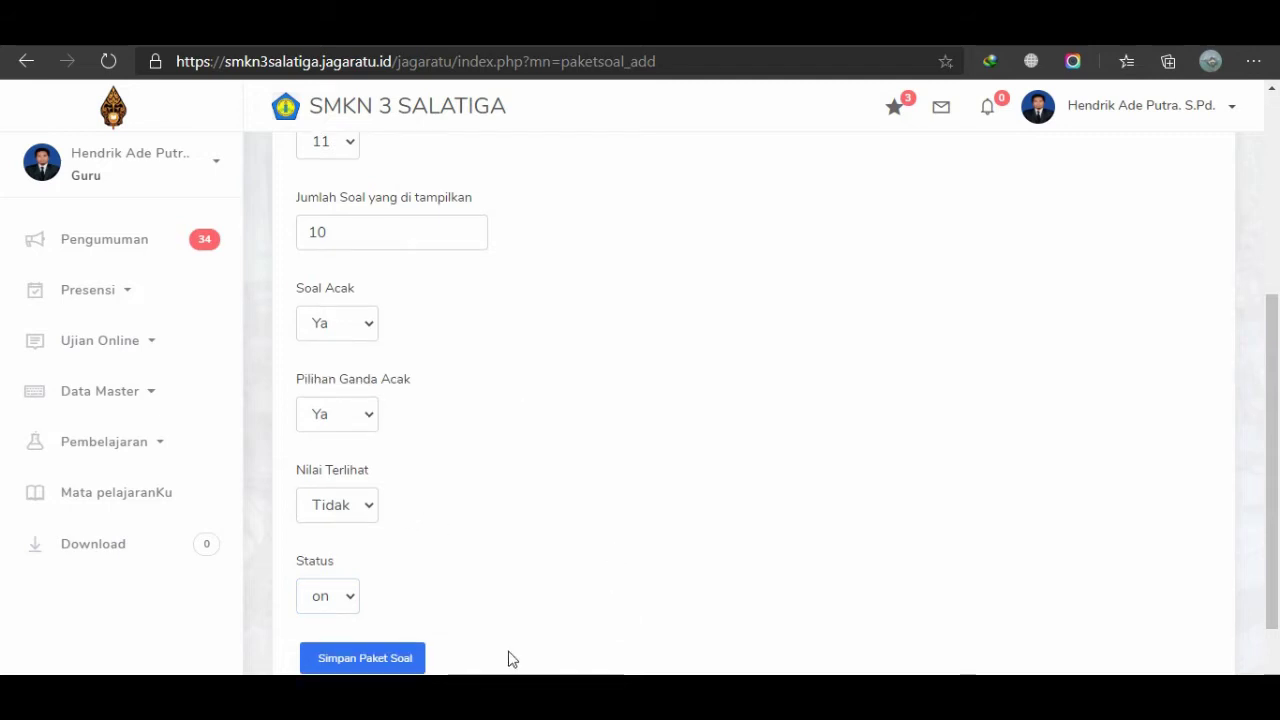
{"action": "left_click", "coordinate": [366, 659]}
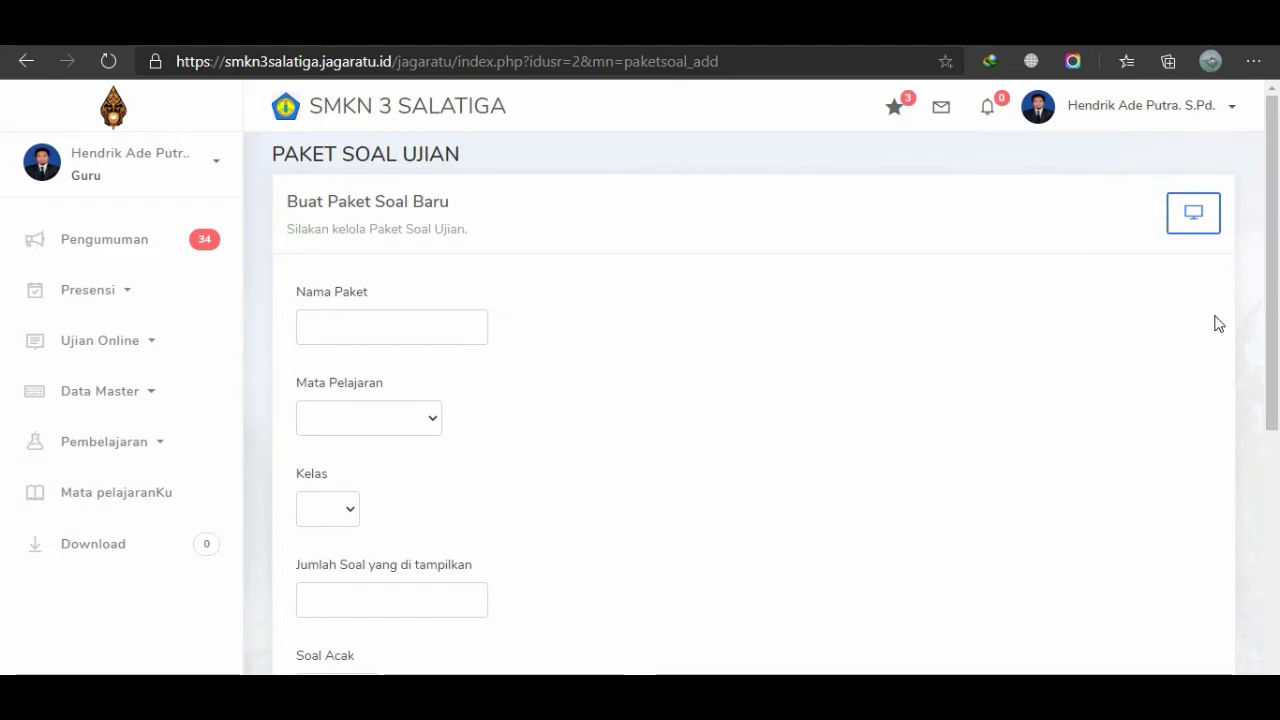
Return to the package list and open the multiple-choice question form for the UAS Genap Kelas XI package.
{"action": "left_click", "coordinate": [1203, 225]}
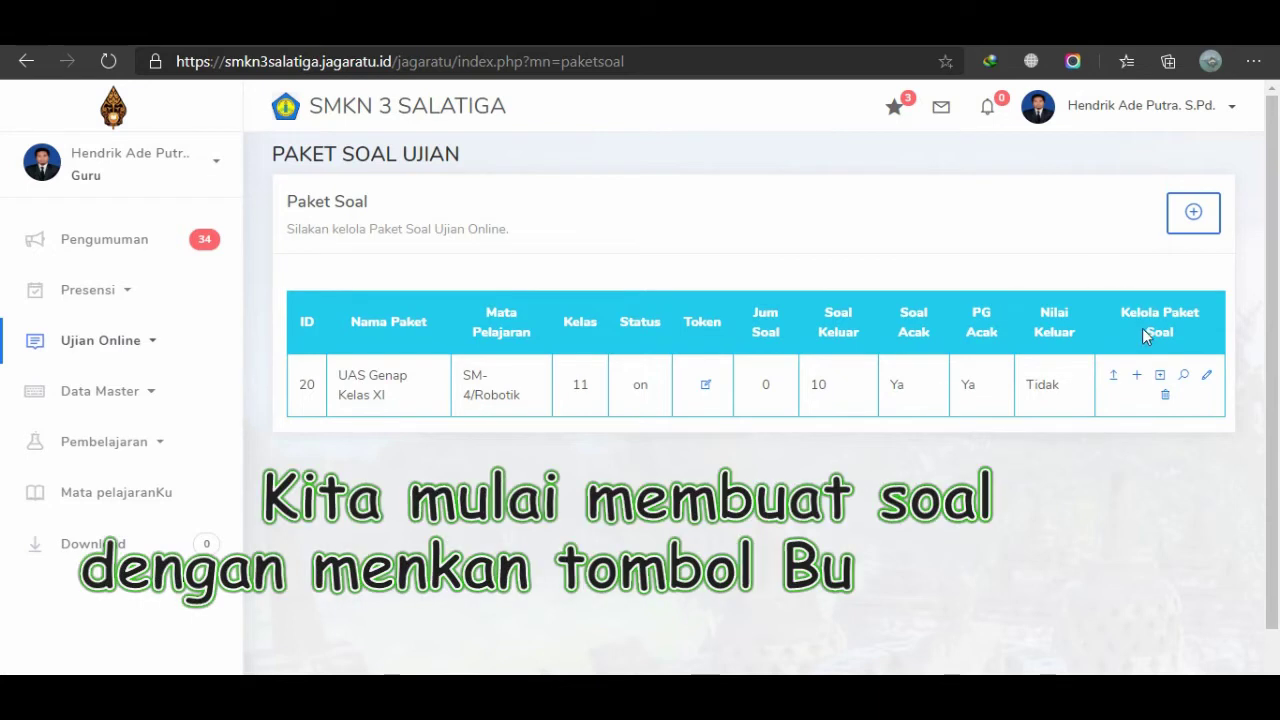
{"action": "left_click", "coordinate": [1137, 380]}
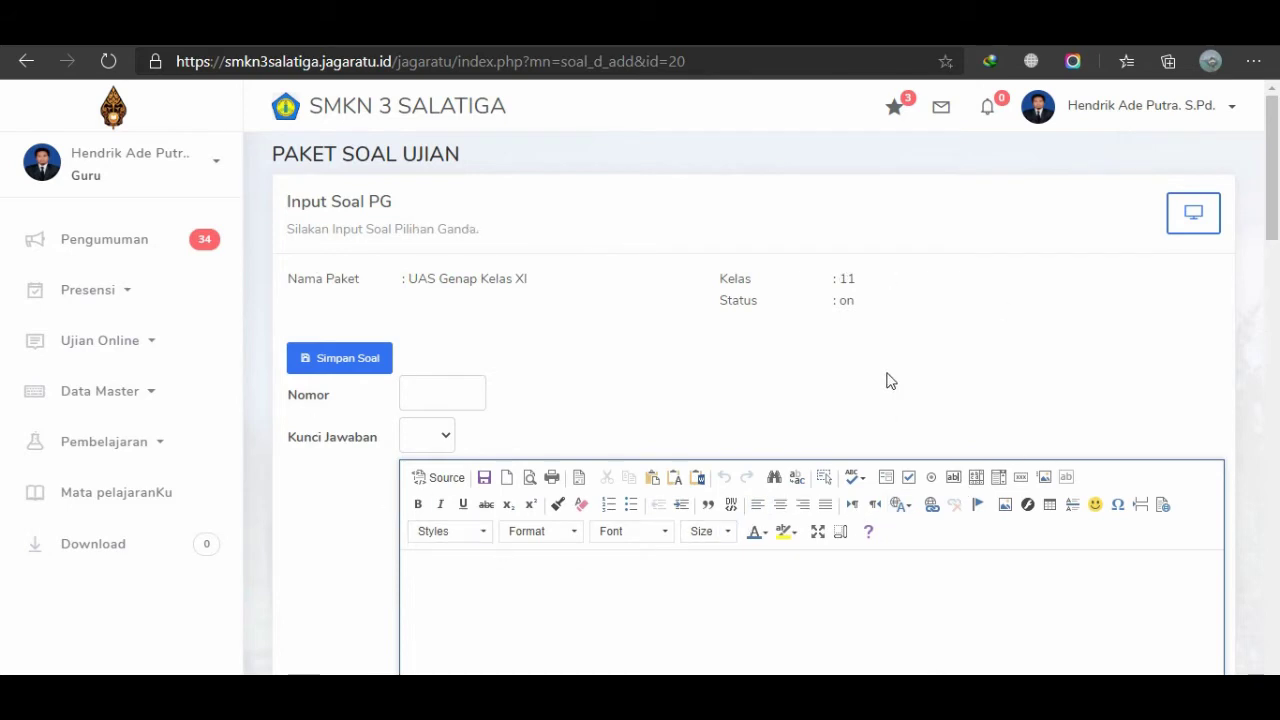
Examine the multiple-choice question form: number field, Kunci Jawaban choices, question editor, Jawaban A to E editors and save option.
{"action": "scroll", "coordinate": [881, 373], "scroll_direction": "down", "scroll_amount": 1}
{"action": "scroll", "coordinate": [881, 373], "scroll_direction": "down", "scroll_amount": 1}
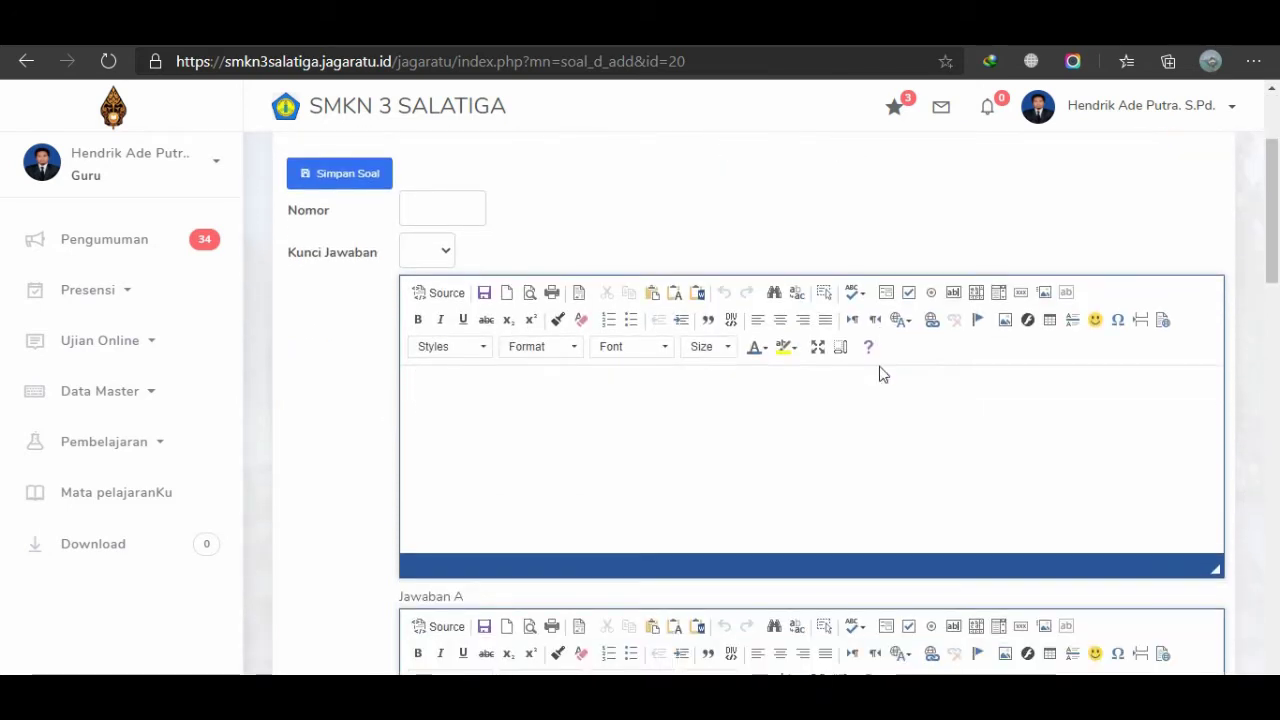
{"action": "left_click", "coordinate": [446, 209]}
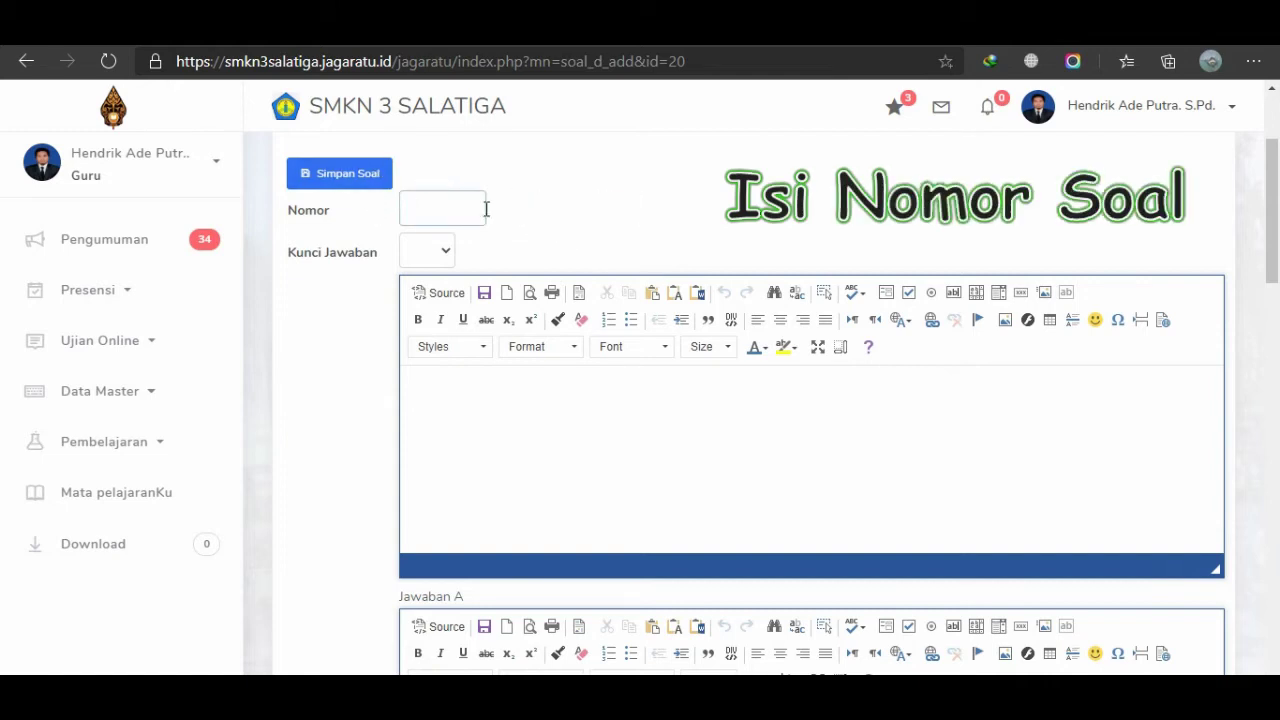
{"action": "left_click", "coordinate": [448, 256]}
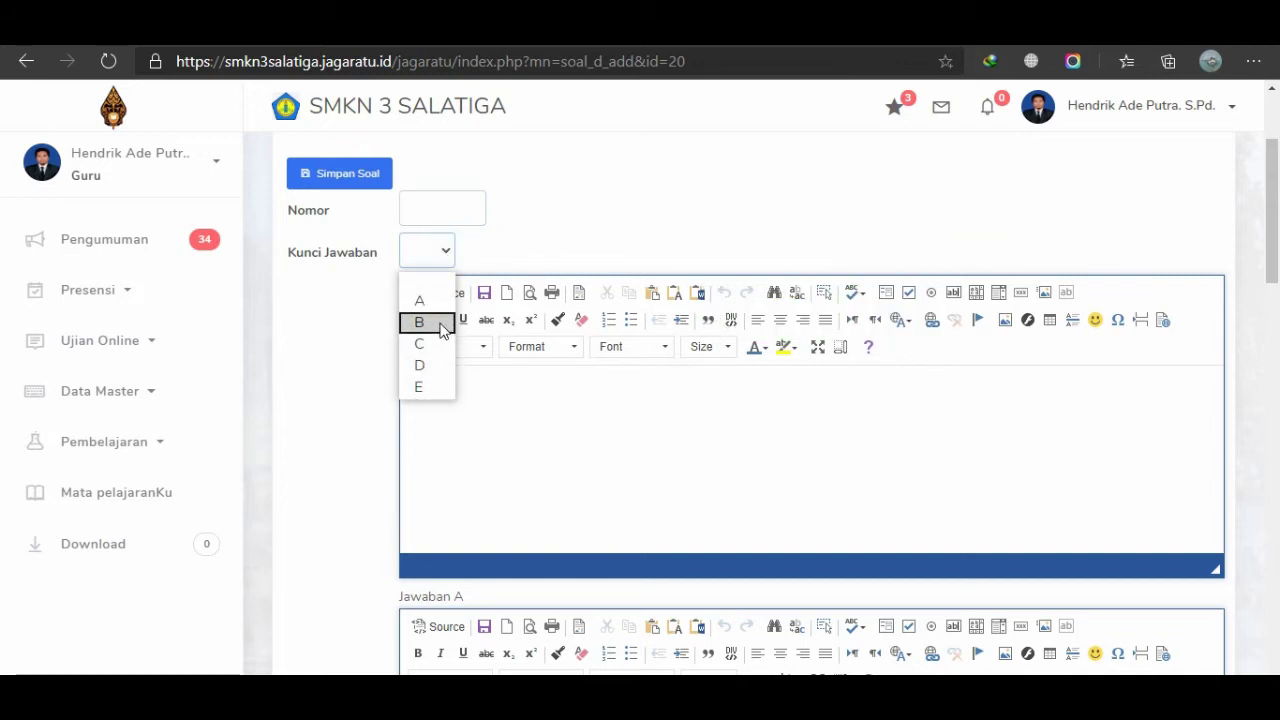
{"action": "left_click", "coordinate": [488, 255]}
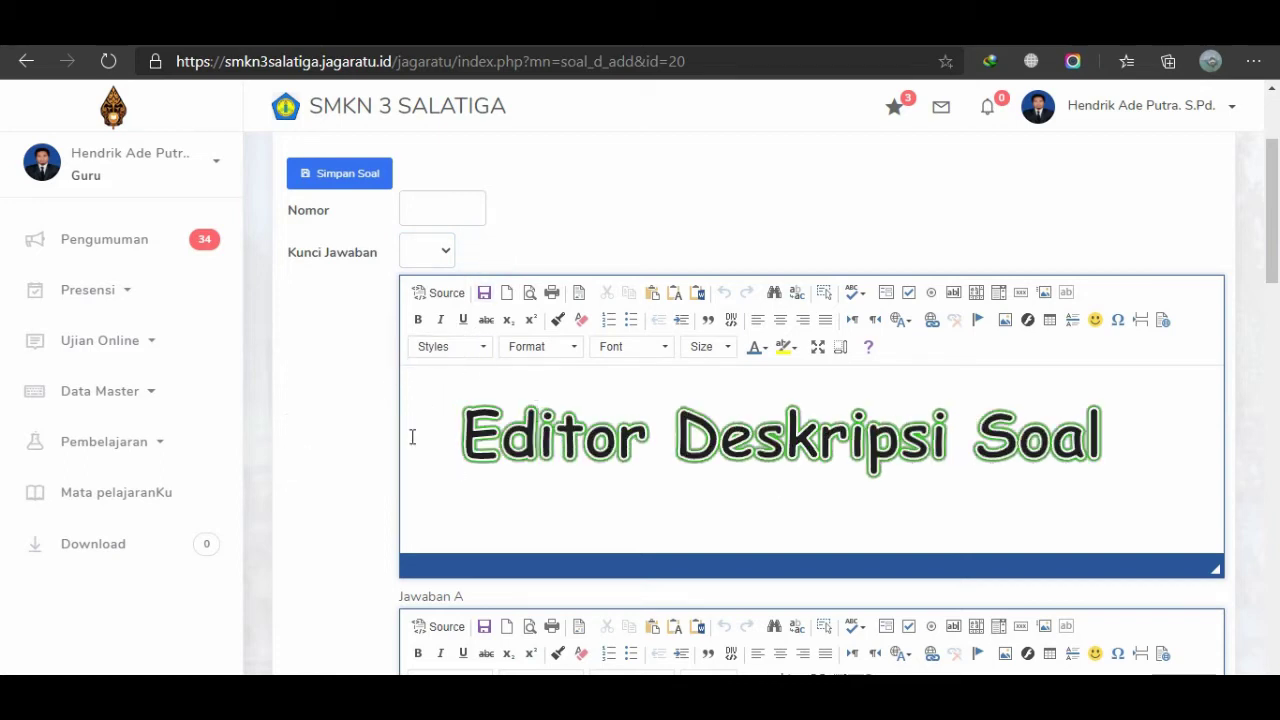
{"action": "scroll", "coordinate": [534, 446], "scroll_direction": "down", "scroll_amount": 4}
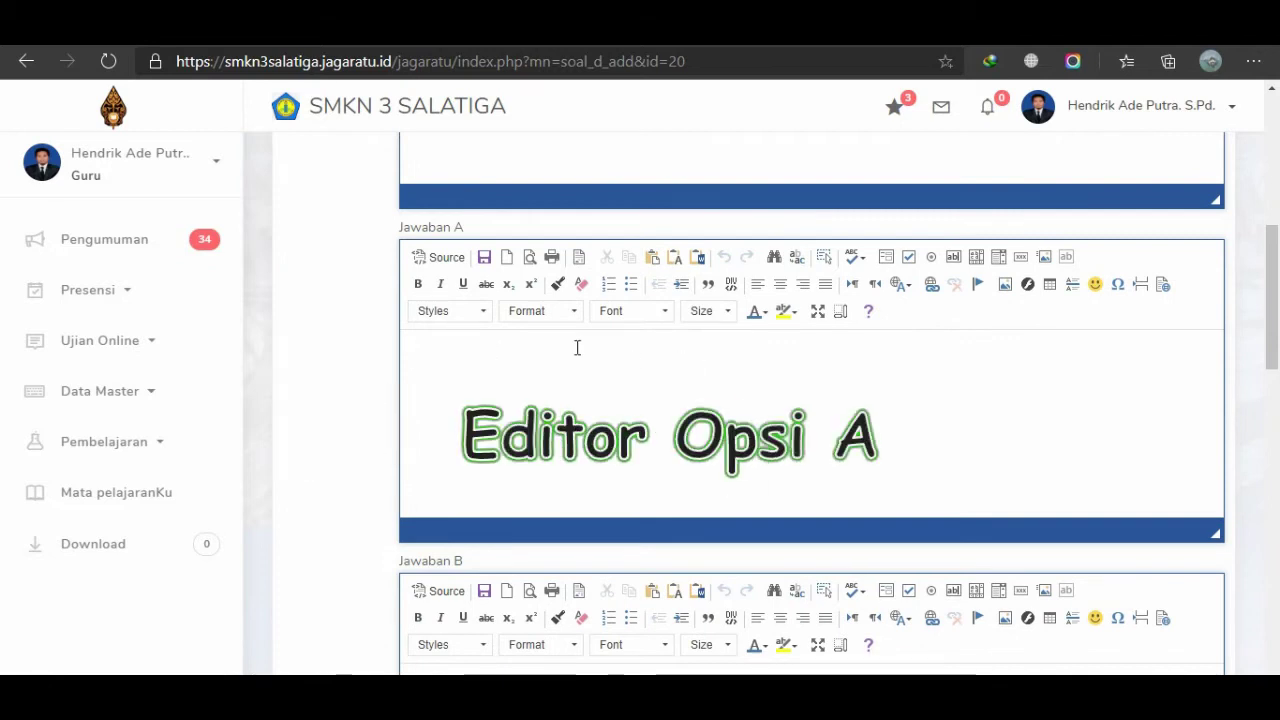
{"action": "scroll", "coordinate": [558, 376], "scroll_direction": "down", "scroll_amount": 4}
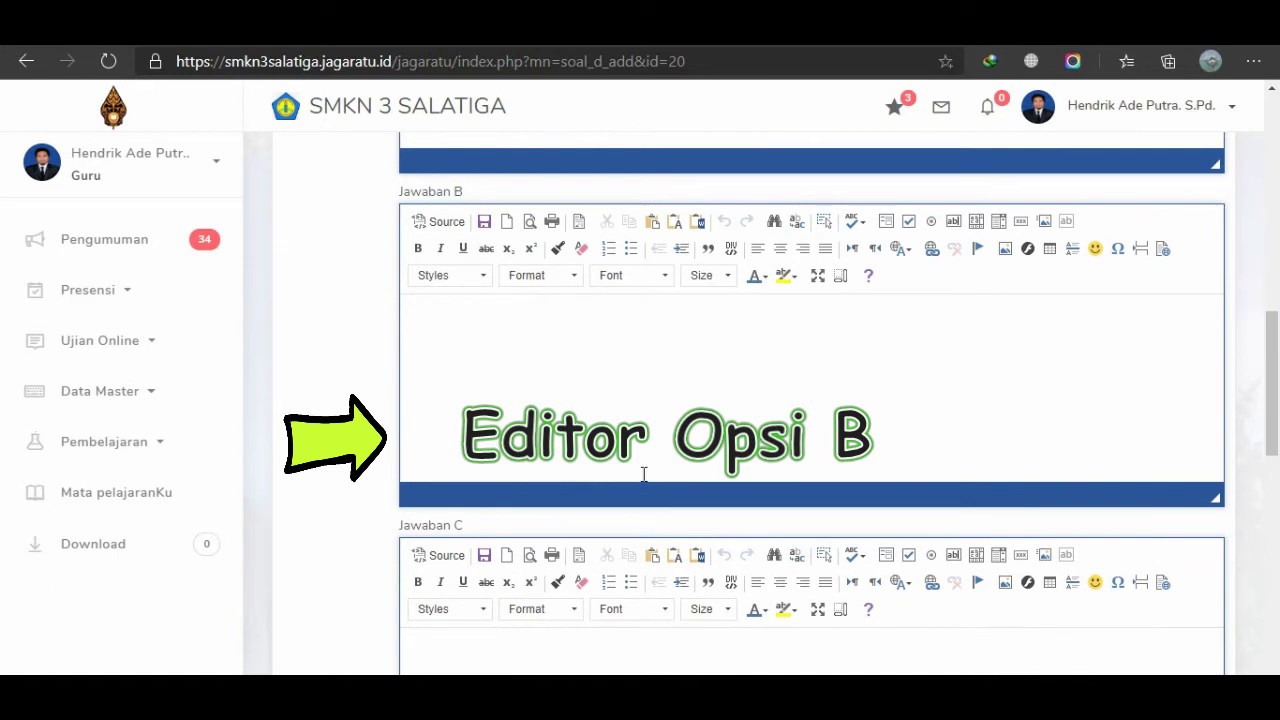
{"action": "scroll", "coordinate": [466, 342], "scroll_direction": "down", "scroll_amount": 4}
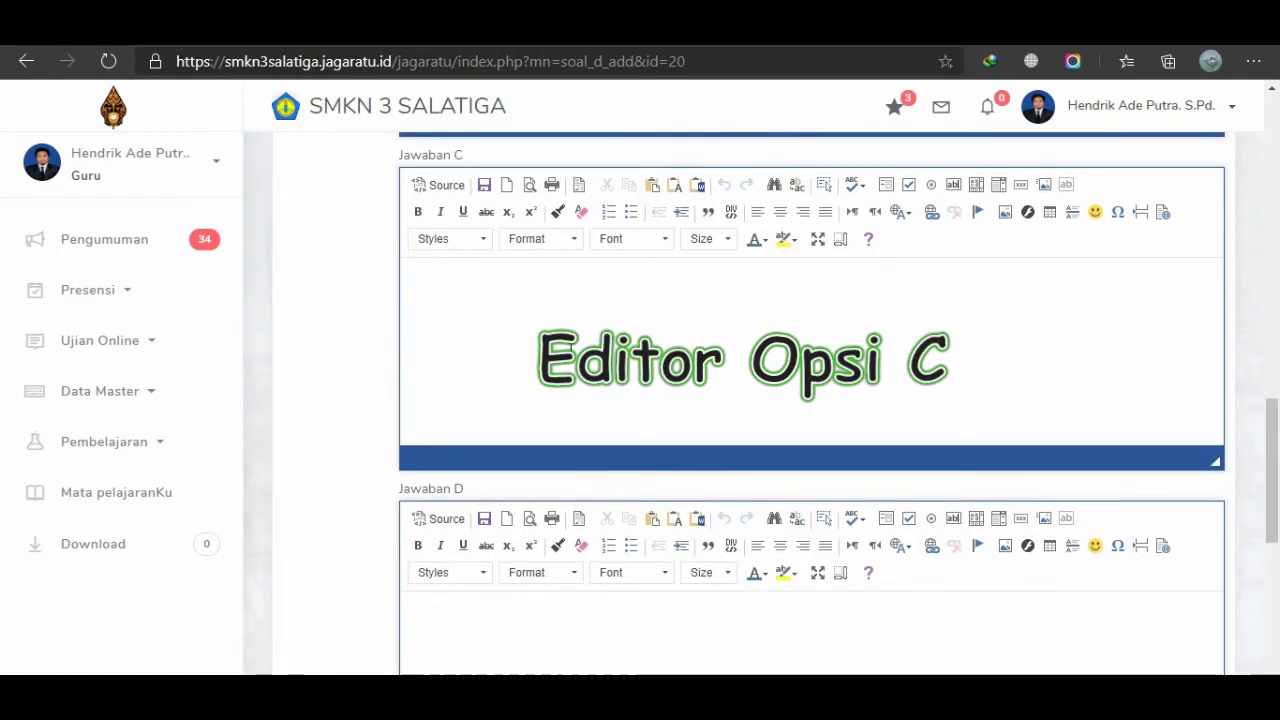
{"action": "scroll", "coordinate": [503, 358], "scroll_direction": "down", "scroll_amount": 3}
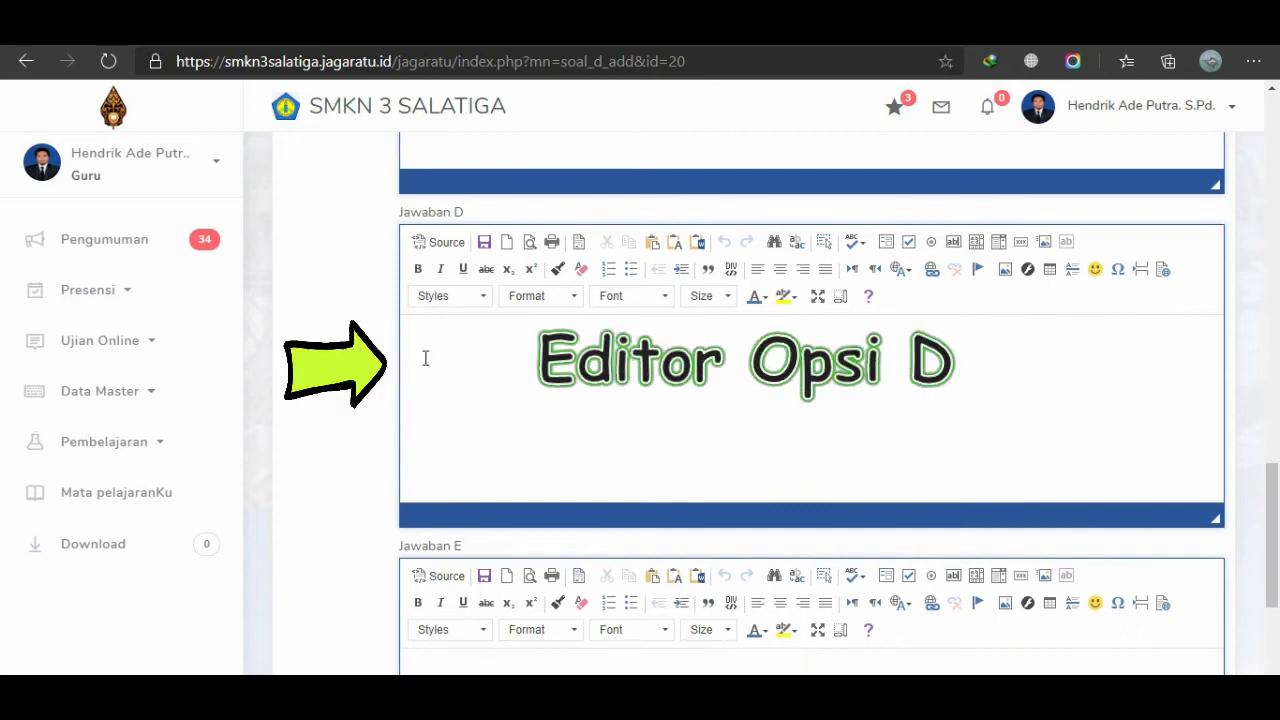
{"action": "scroll", "coordinate": [424, 494], "scroll_direction": "down", "scroll_amount": 3}
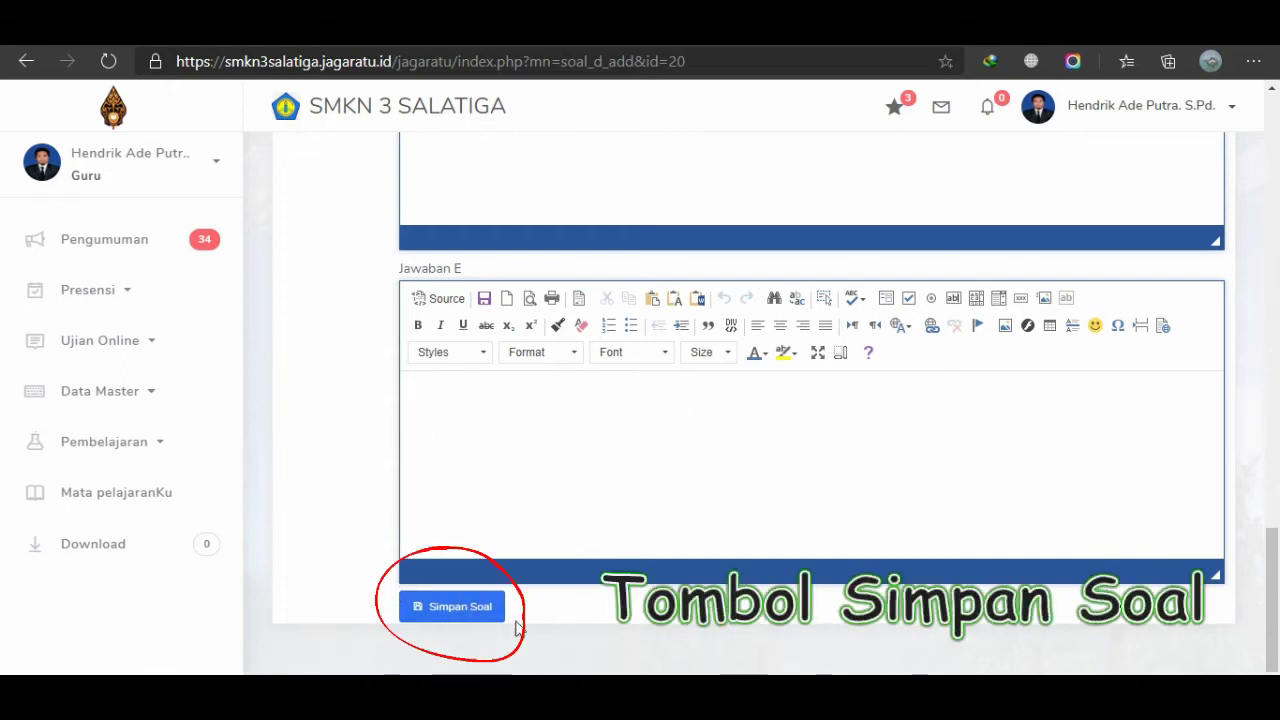
{"action": "scroll", "coordinate": [672, 507], "scroll_direction": "up", "scroll_amount": 6}
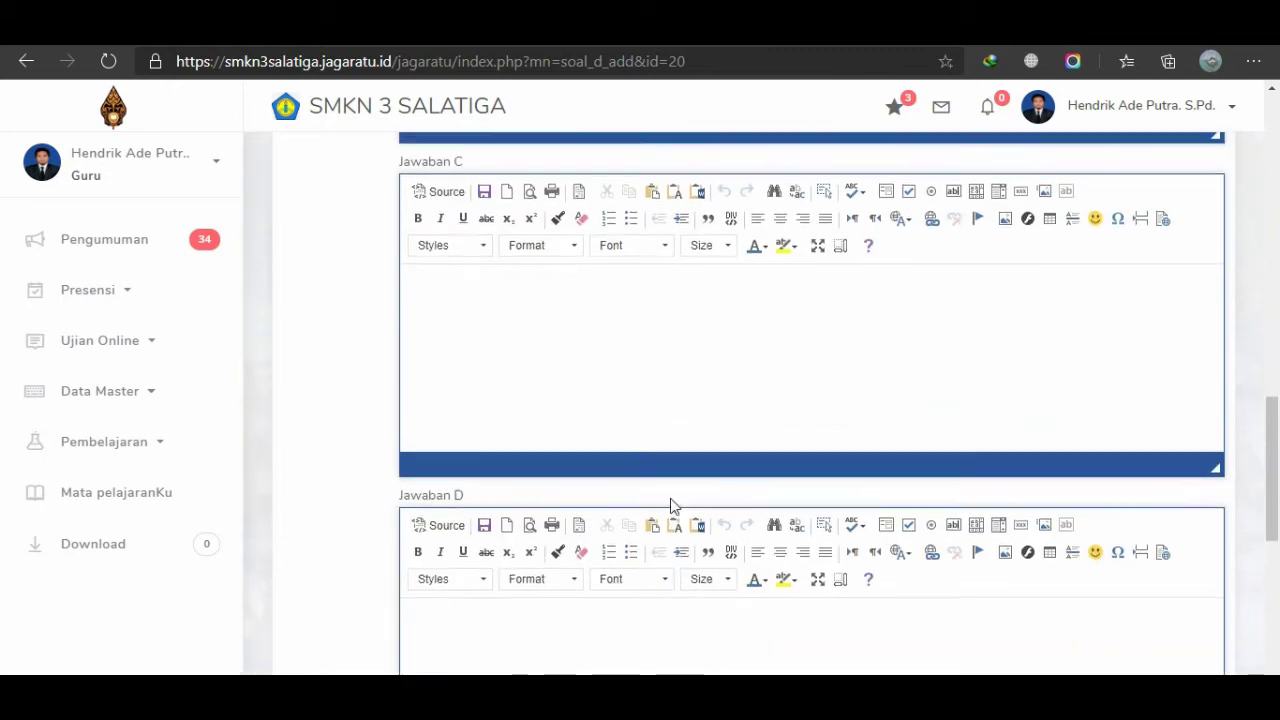
{"action": "scroll", "coordinate": [672, 507], "scroll_direction": "up", "scroll_amount": 10}
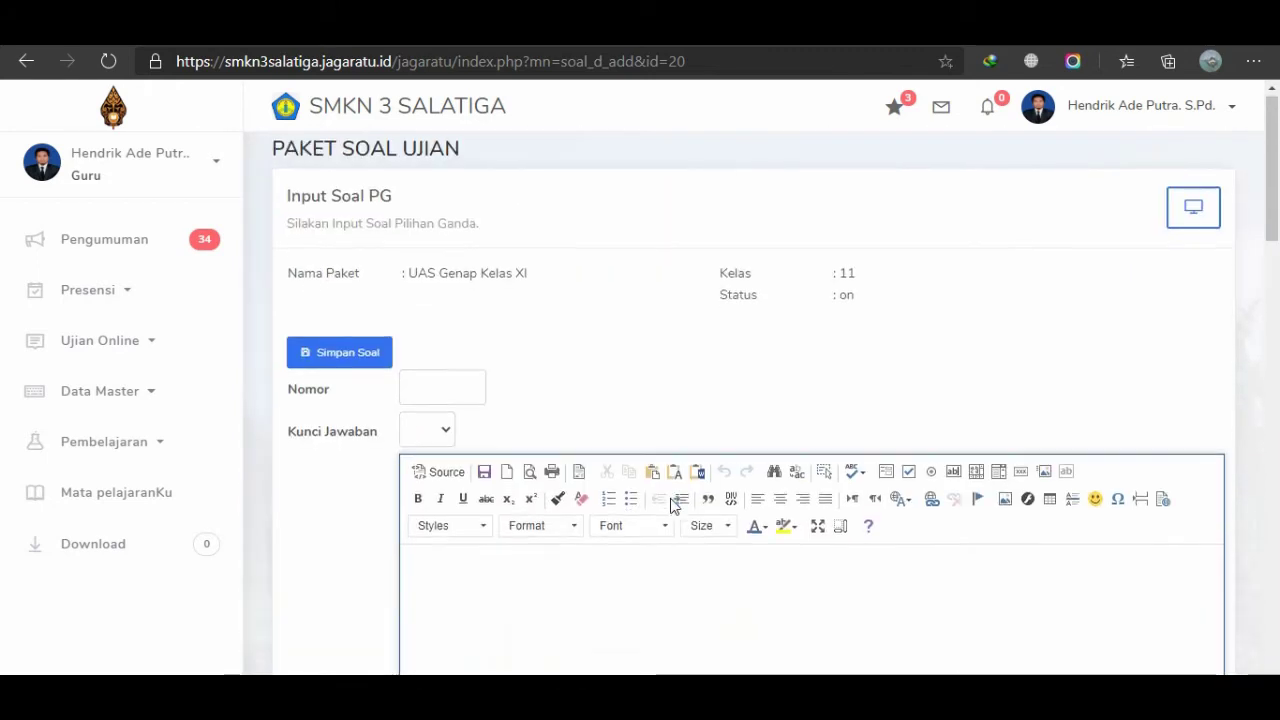
Set the question's Nomor to 1.
{"action": "scroll", "coordinate": [672, 505], "scroll_direction": "down", "scroll_amount": 1}
{"action": "left_click", "coordinate": [433, 302]}
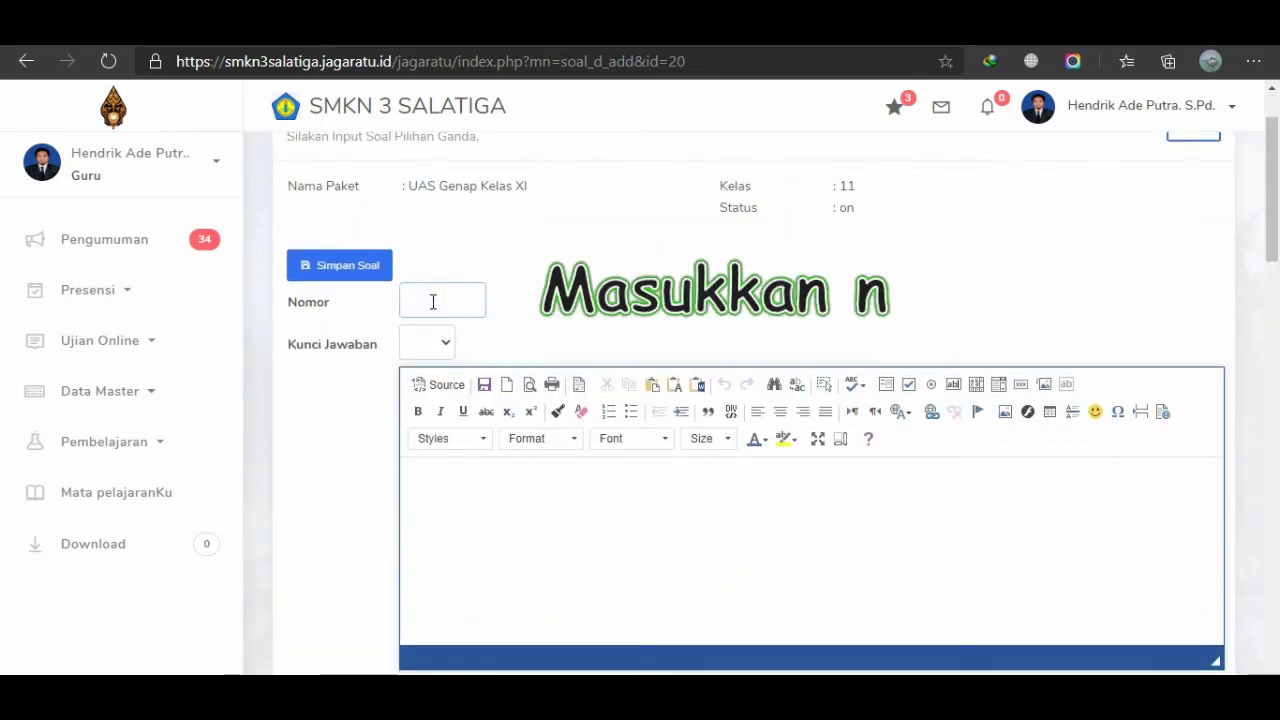
{"action": "type", "text": "1"}
Copy question 1's text and circuit symbol picture, without the answer options, from the Word document into the question description editor.
{"action": "left_click", "coordinate": [452, 503]}
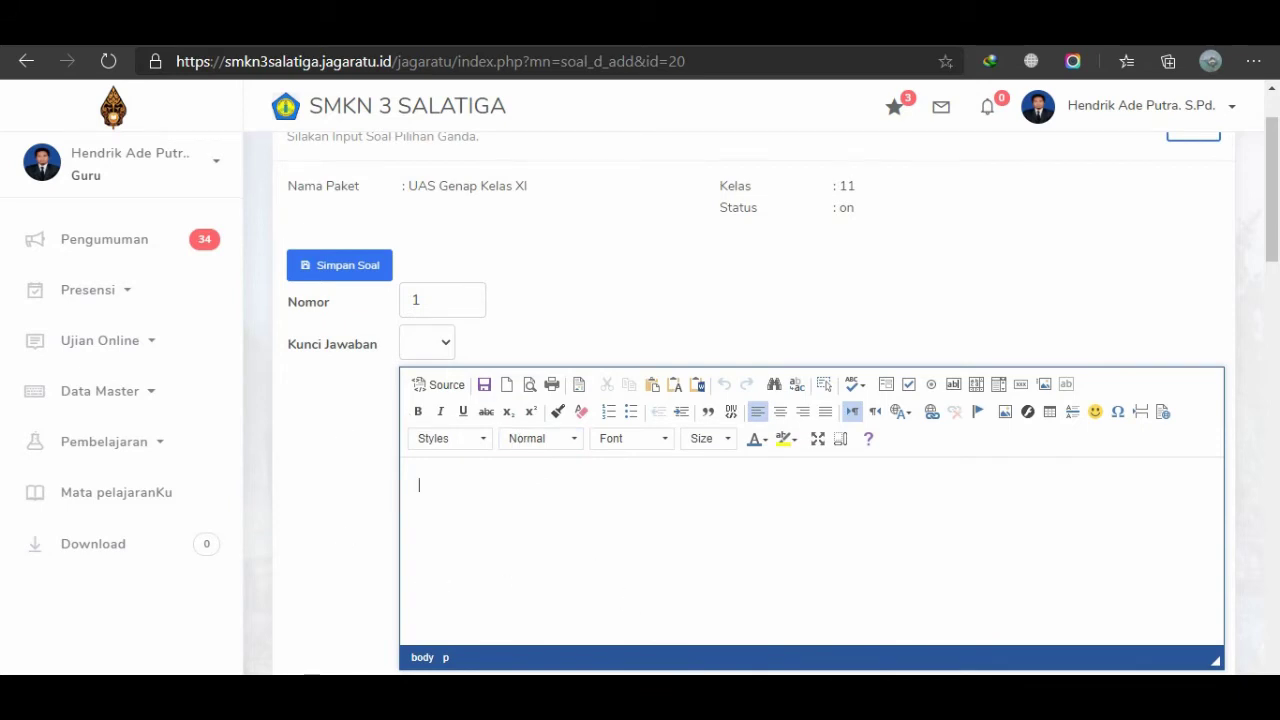
{"action": "key", "text": "alt+Tab"}
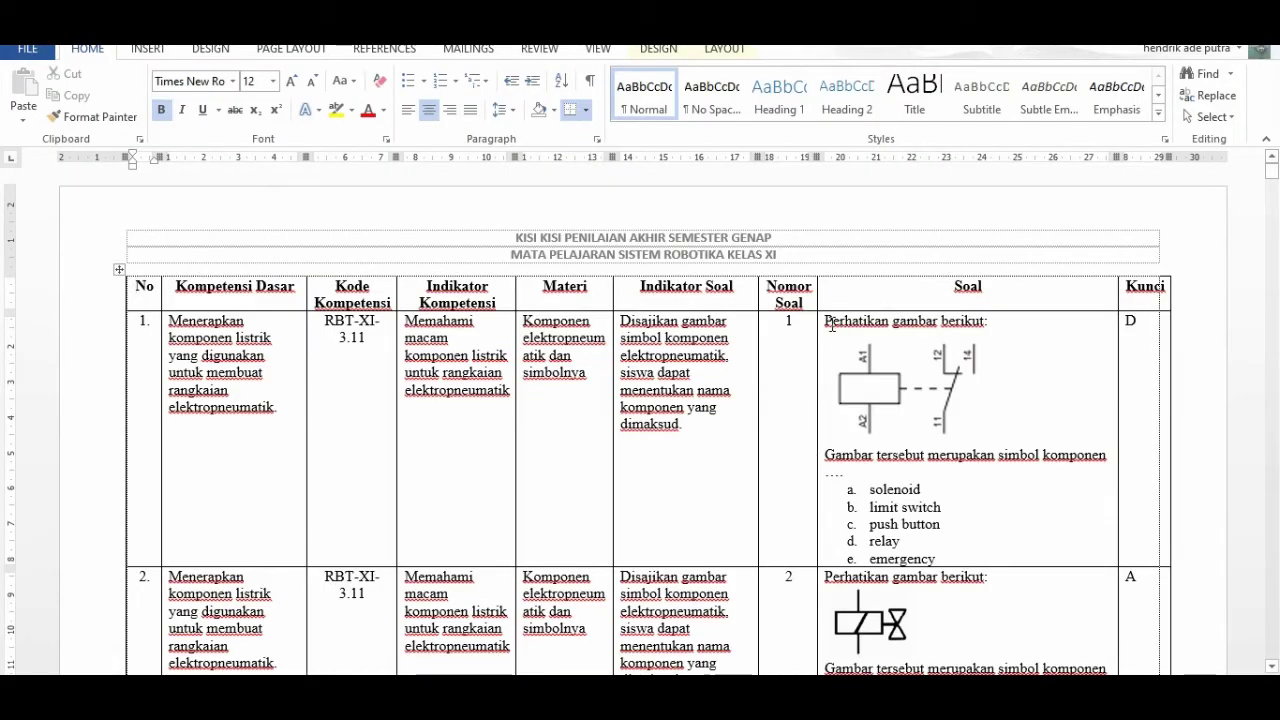
{"action": "left_click_drag", "start_coordinate": [824, 320], "coordinate": [855, 478]}
{"action": "key", "text": "ctrl+c"}
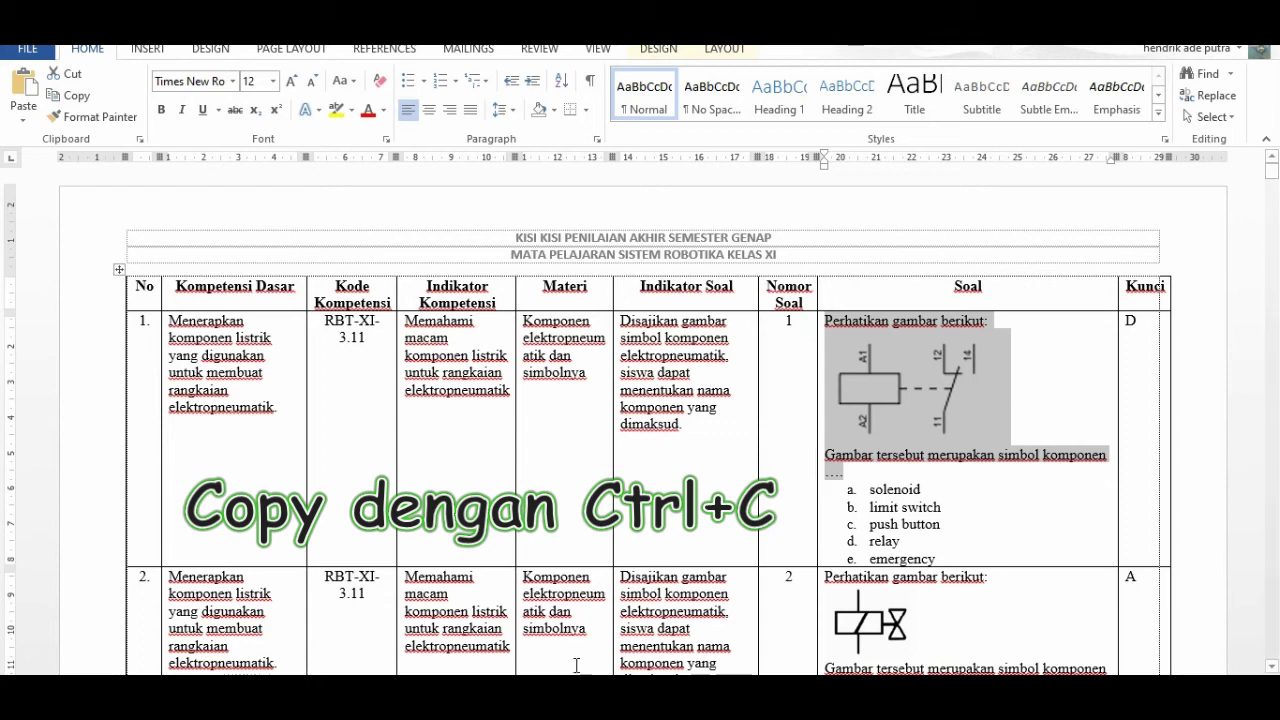
{"action": "key", "text": "alt+Tab"}
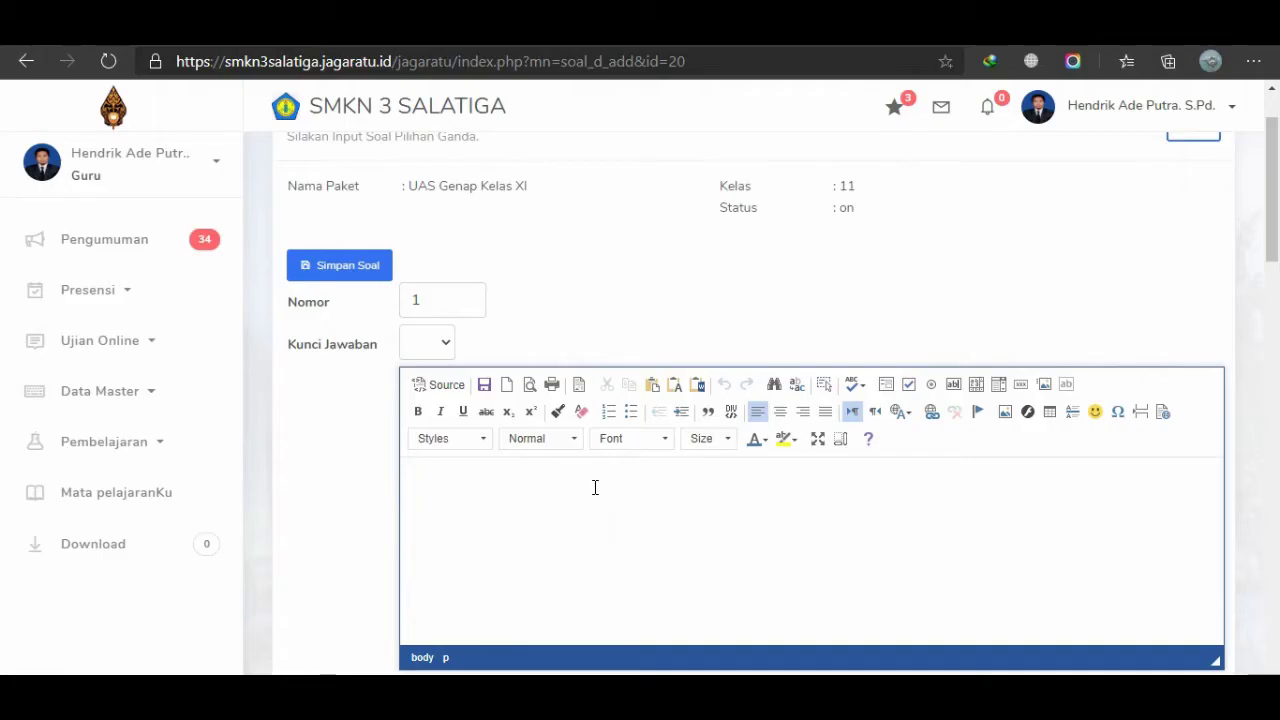
{"action": "left_click", "coordinate": [432, 479]}
{"action": "key", "text": "ctrl+v"}
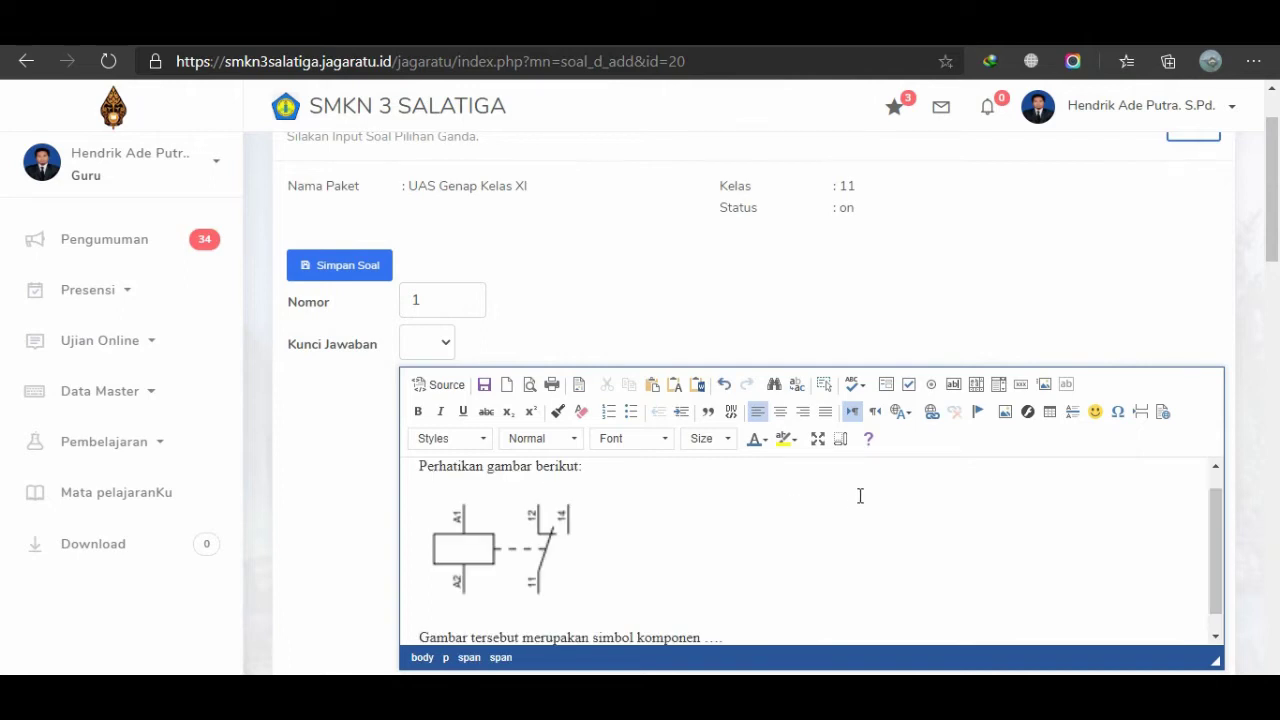
Open the image properties of the pasted symbol picture and set its width to 290 with proportions locked.
{"action": "scroll", "coordinate": [797, 500], "scroll_direction": "down", "scroll_amount": 1}
{"action": "scroll", "coordinate": [636, 538], "scroll_direction": "up", "scroll_amount": 1}
{"action": "scroll", "coordinate": [634, 540], "scroll_direction": "down", "scroll_amount": 1}
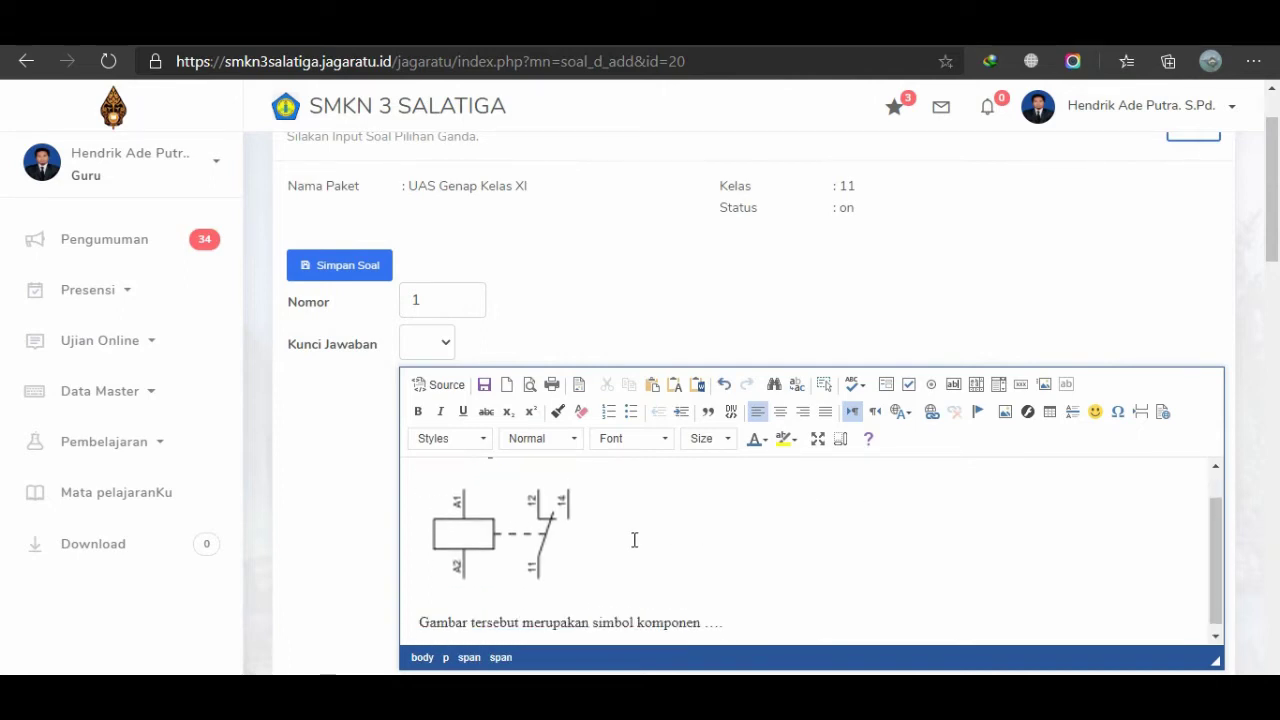
{"action": "scroll", "coordinate": [634, 538], "scroll_direction": "up", "scroll_amount": 1}
{"action": "scroll", "coordinate": [625, 540], "scroll_direction": "down", "scroll_amount": 1}
{"action": "left_click", "coordinate": [500, 563]}
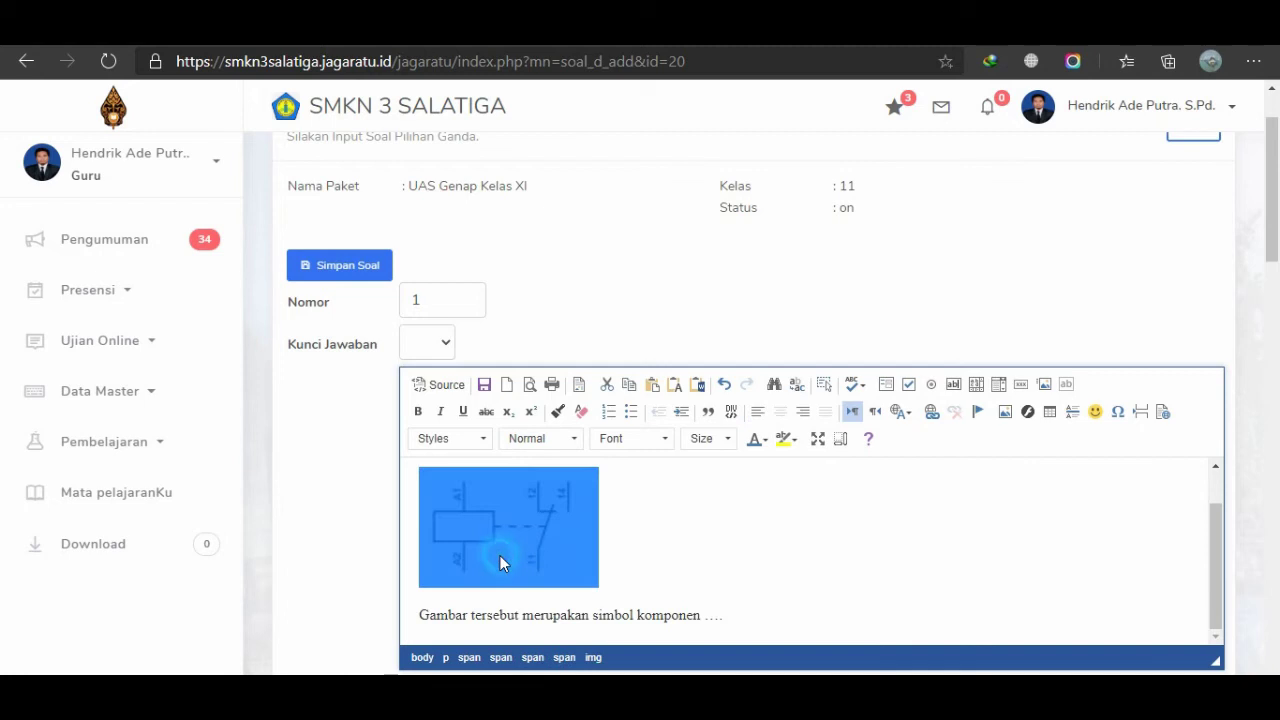
{"action": "left_click", "coordinate": [734, 517]}
{"action": "left_click", "coordinate": [511, 535]}
{"action": "right_click", "coordinate": [511, 535]}
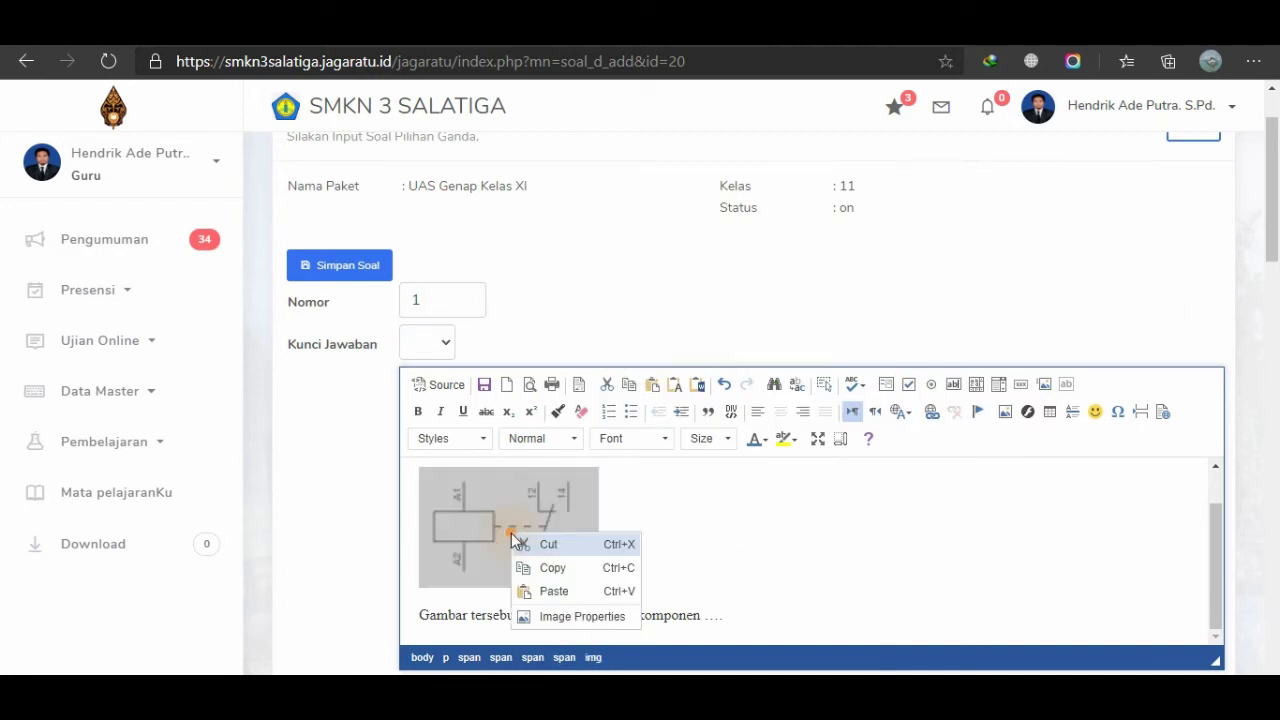
{"action": "left_click", "coordinate": [600, 617]}
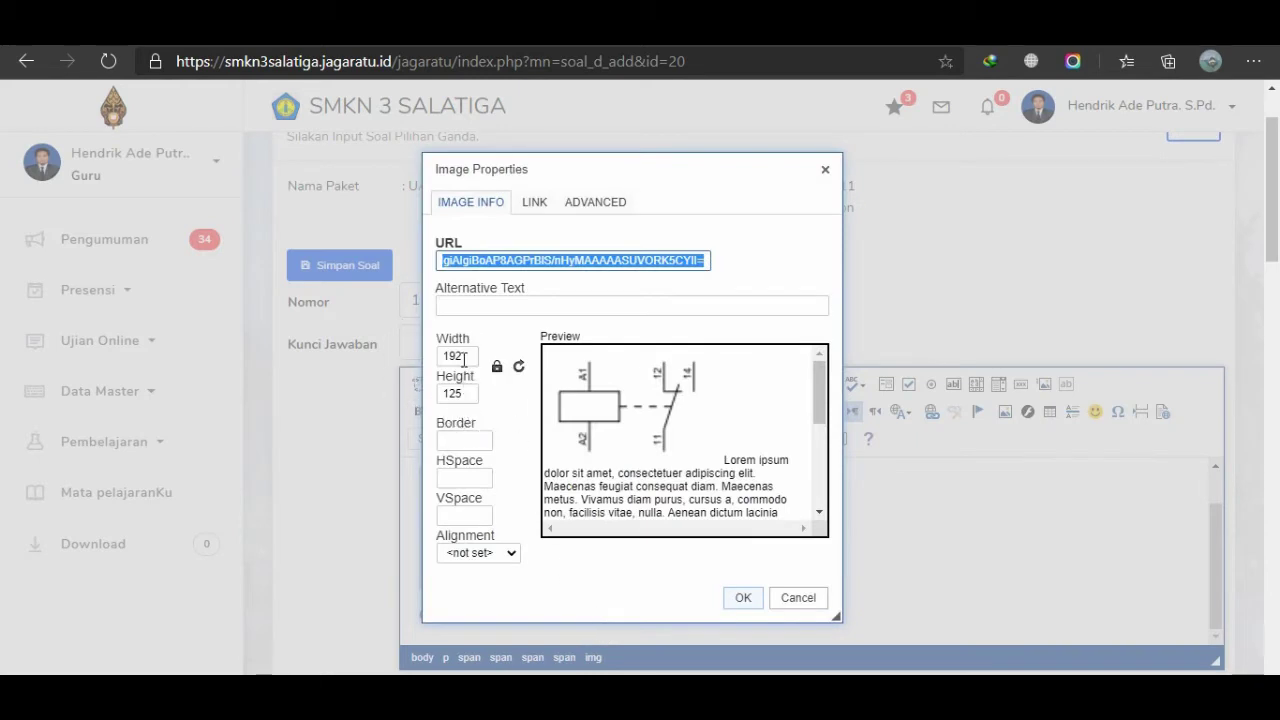
{"action": "left_click_drag", "start_coordinate": [460, 356], "coordinate": [433, 362]}
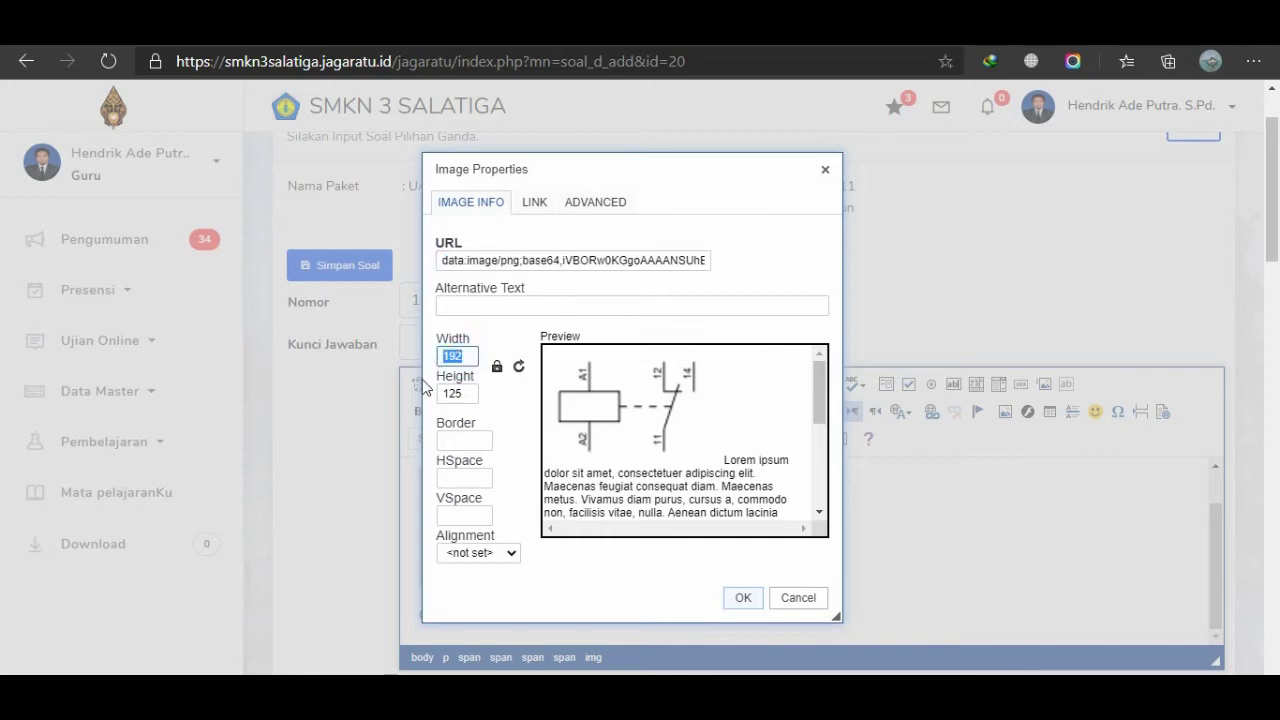
{"action": "type", "text": "290"}
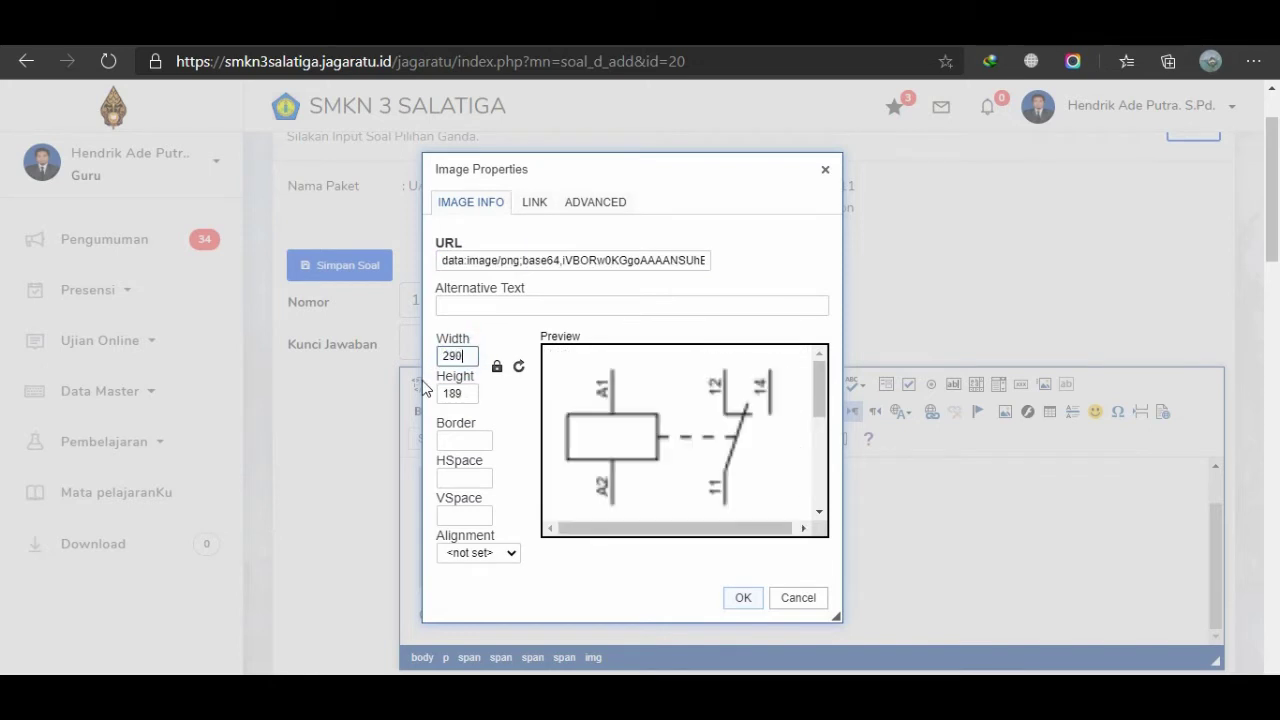
{"action": "left_click_drag", "start_coordinate": [458, 393], "coordinate": [428, 403]}
{"action": "type", "text": "175"}
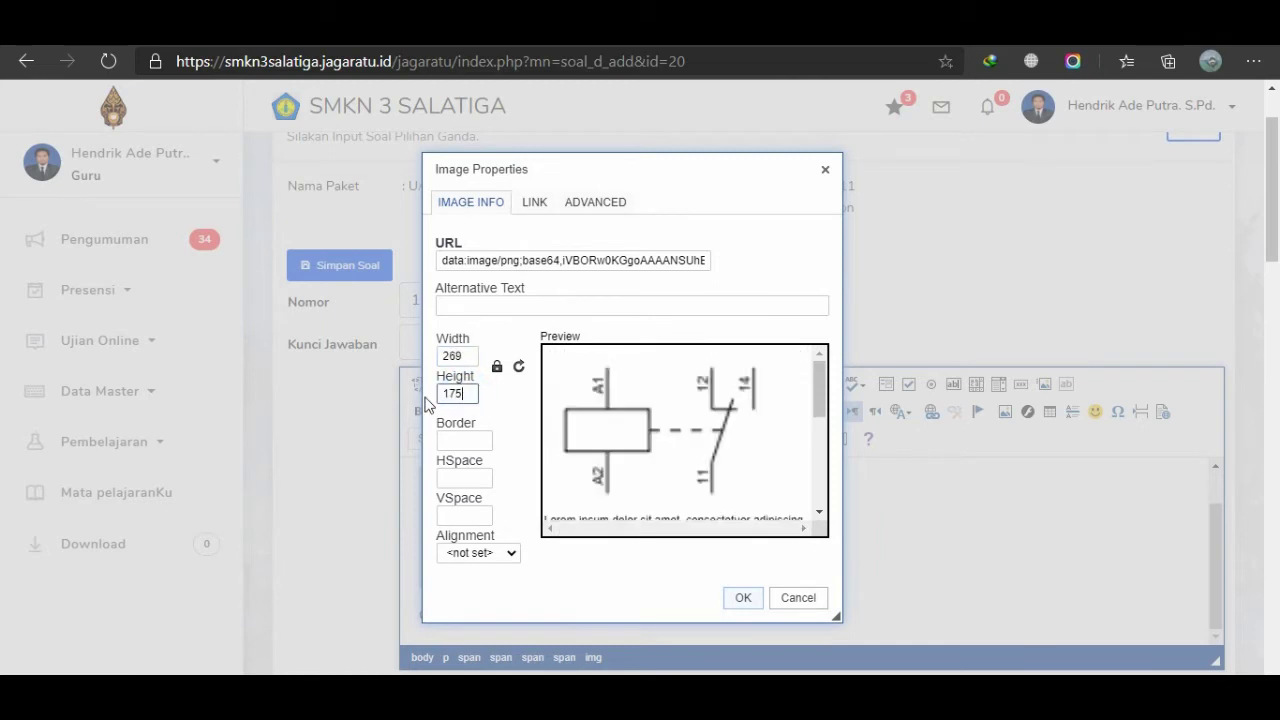
{"action": "key", "text": "ctrl+z"}
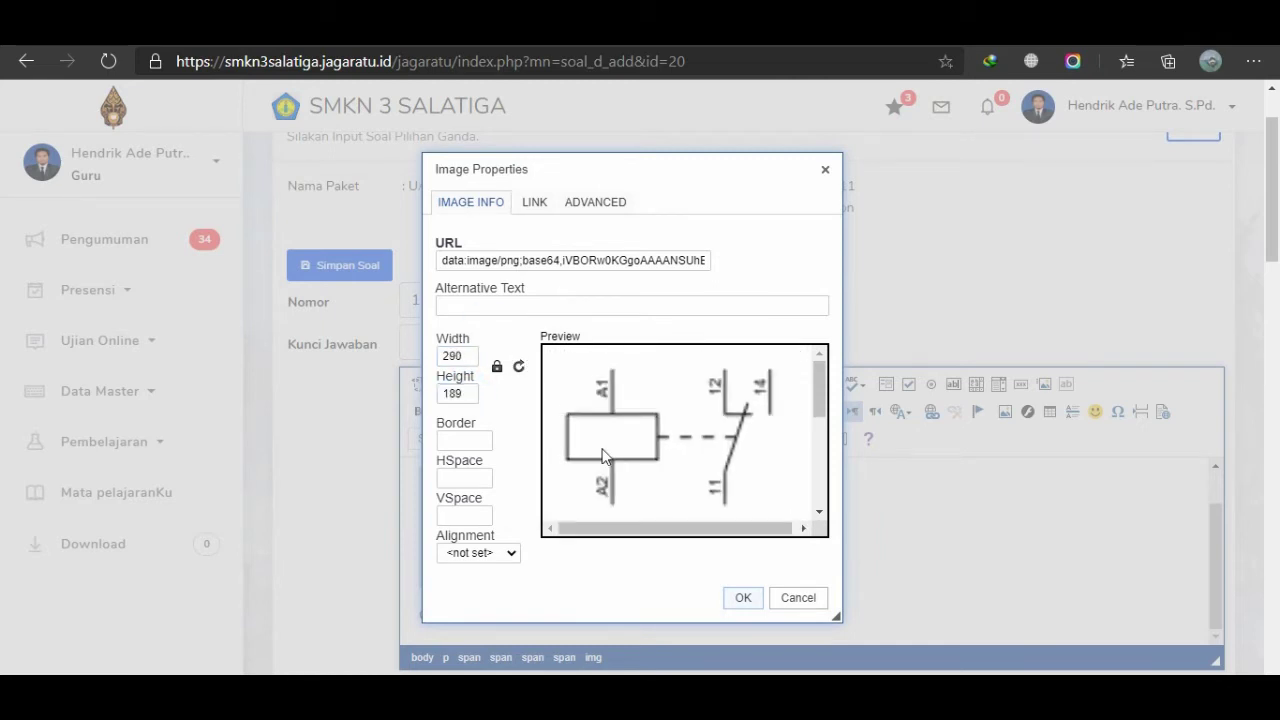
Apply the picture's new size and review the question text and image in the description editor.
{"action": "left_click", "coordinate": [748, 599]}
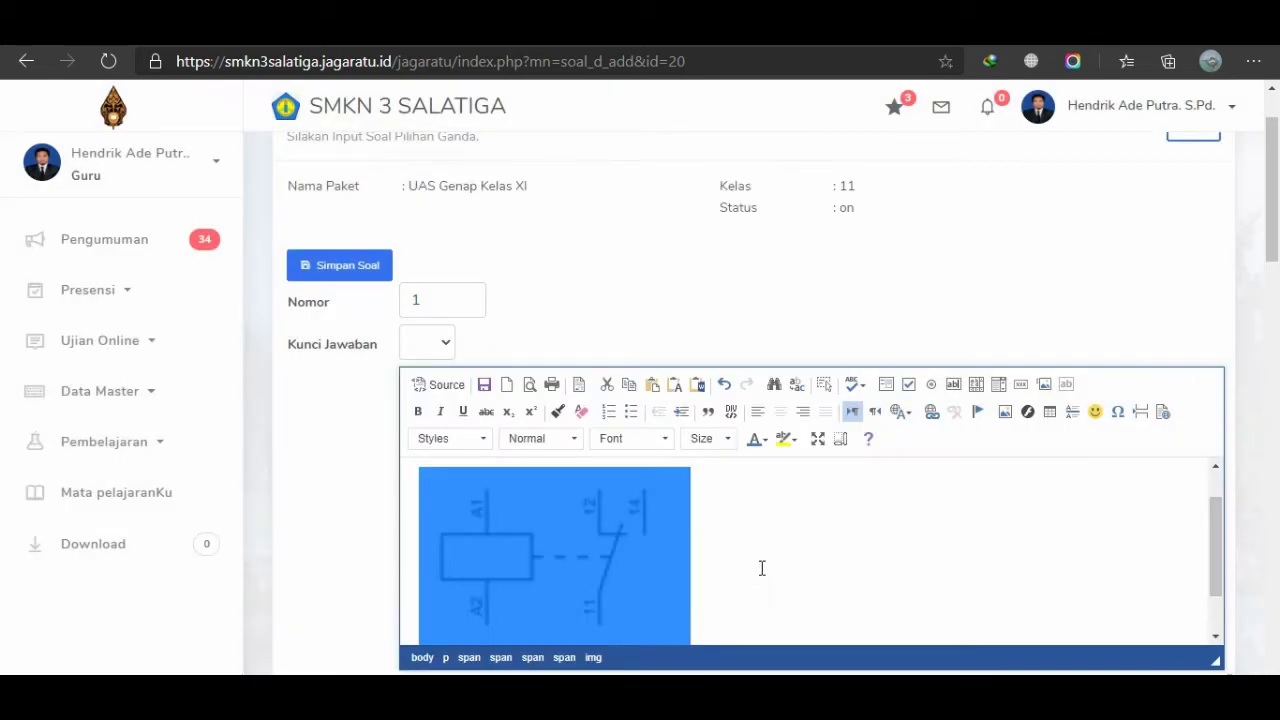
{"action": "scroll", "coordinate": [762, 568], "scroll_direction": "down", "scroll_amount": 2}
{"action": "scroll", "coordinate": [762, 568], "scroll_direction": "up", "scroll_amount": 3}
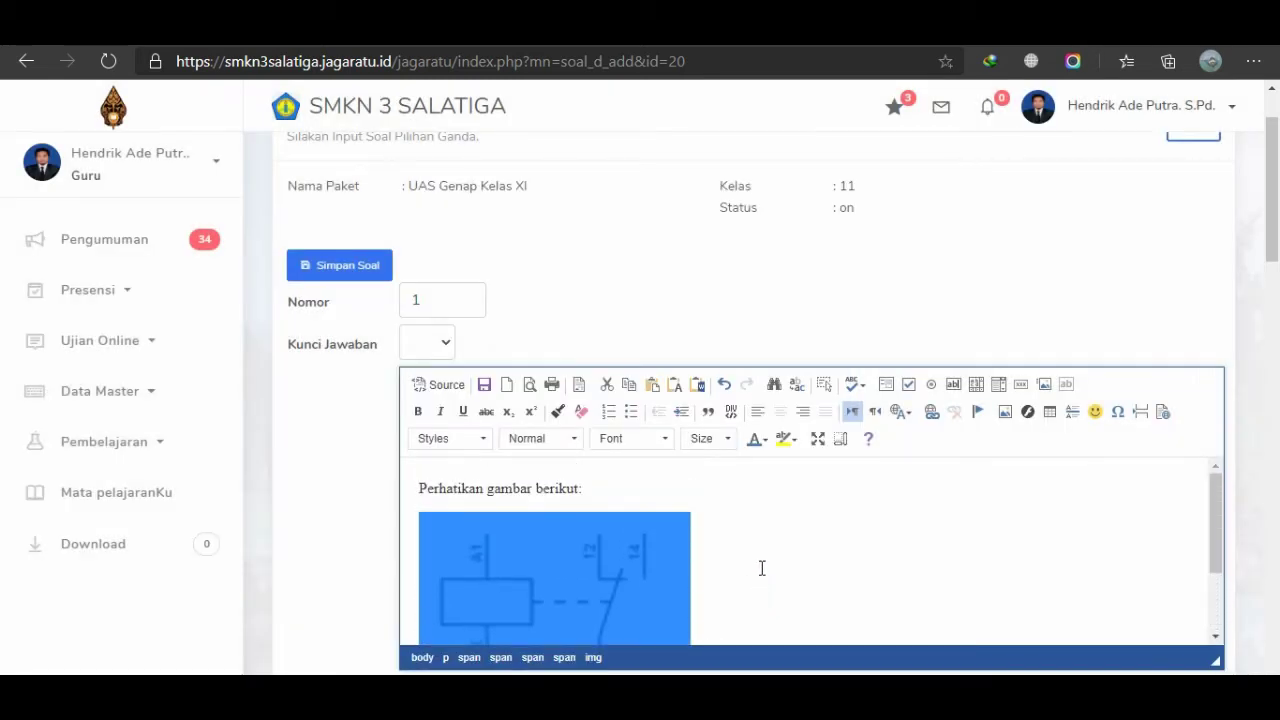
{"action": "scroll", "coordinate": [762, 568], "scroll_direction": "down", "scroll_amount": 2}
{"action": "scroll", "coordinate": [762, 567], "scroll_direction": "up", "scroll_amount": 2}
{"action": "scroll", "coordinate": [762, 567], "scroll_direction": "down", "scroll_amount": 2}
{"action": "scroll", "coordinate": [762, 566], "scroll_direction": "up", "scroll_amount": 1}
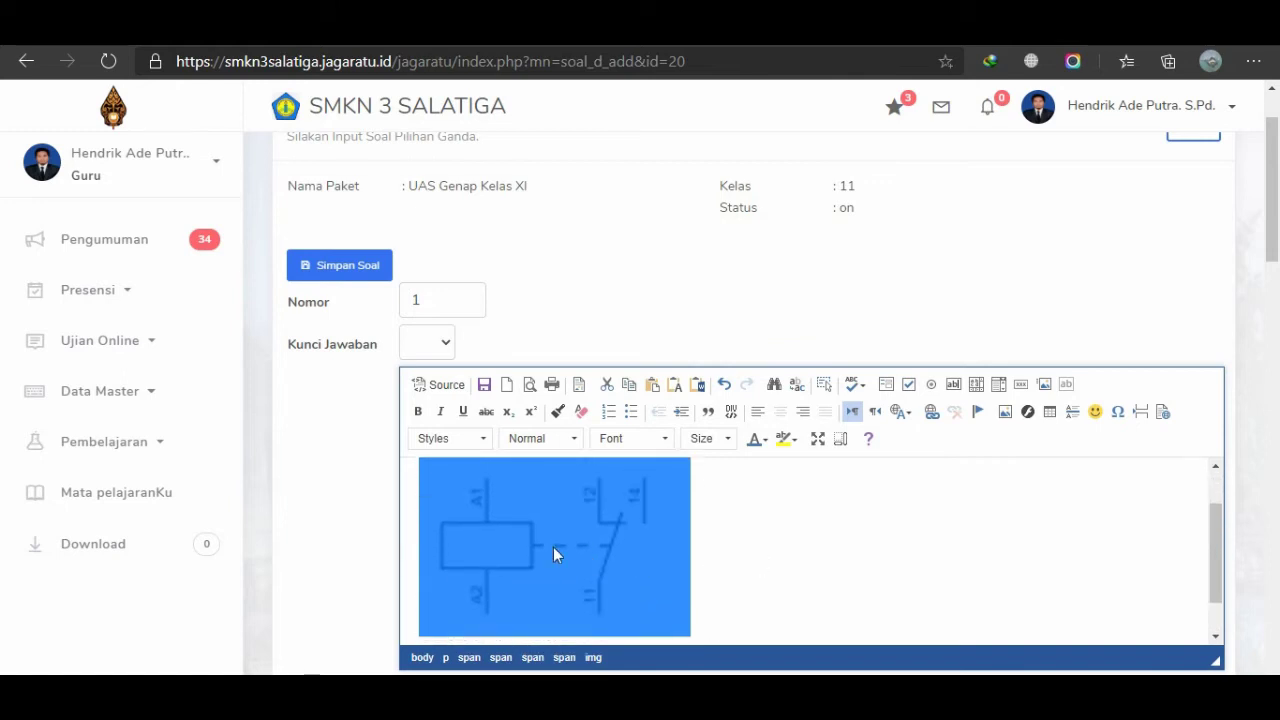
{"action": "left_click", "coordinate": [751, 549]}
Copy option a, "solenoid", of question 1 from the Word document into the Jawaban A editor.
{"action": "scroll", "coordinate": [751, 549], "scroll_direction": "down", "scroll_amount": 5}
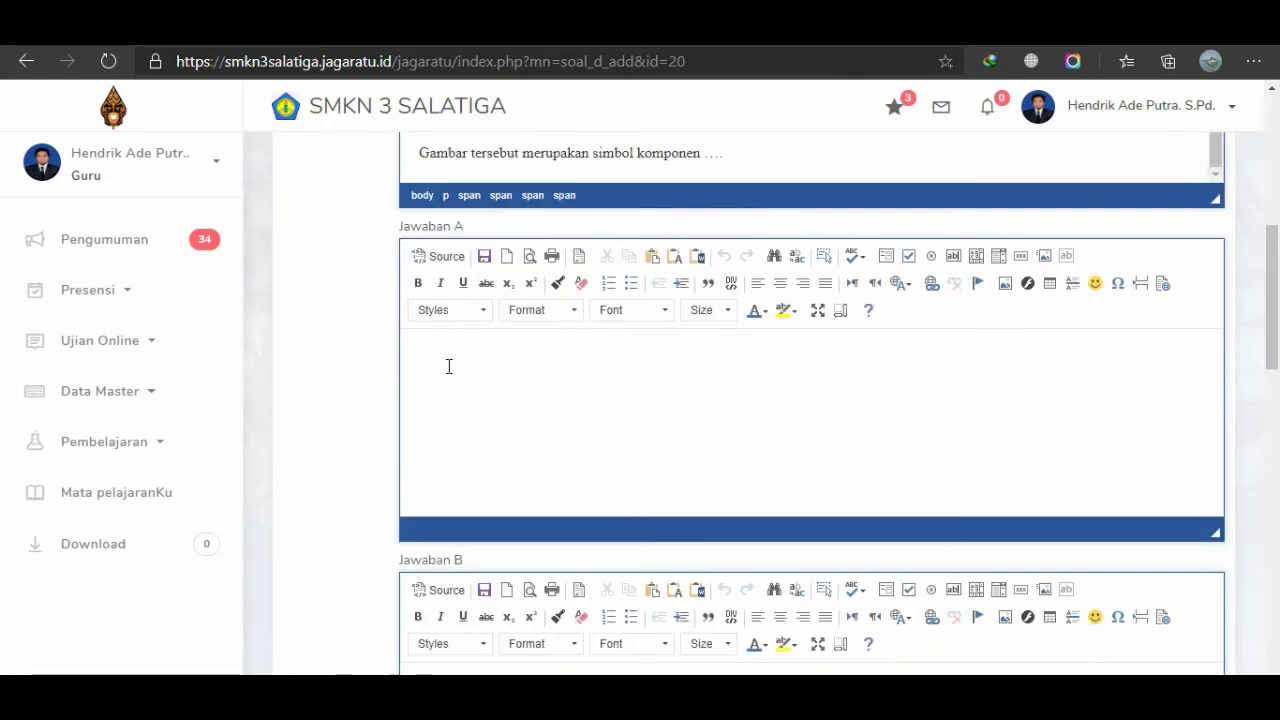
{"action": "left_click", "coordinate": [558, 406]}
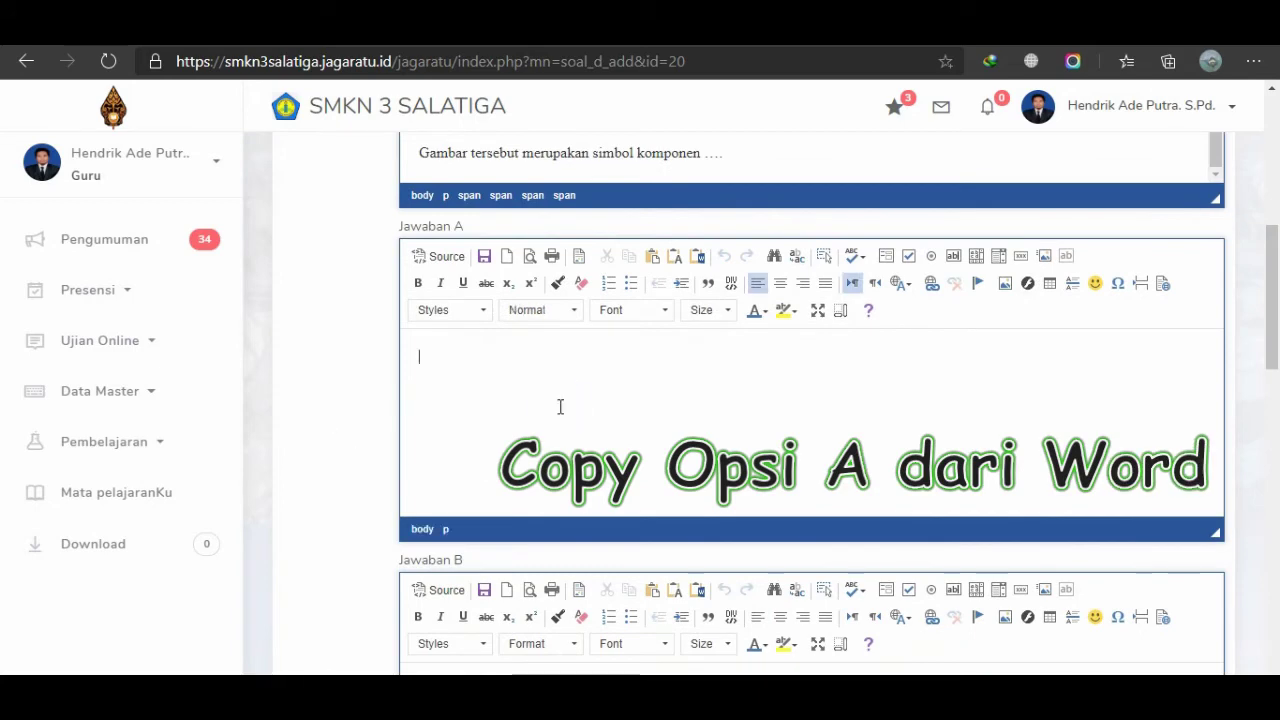
{"action": "key", "text": "alt+Tab"}
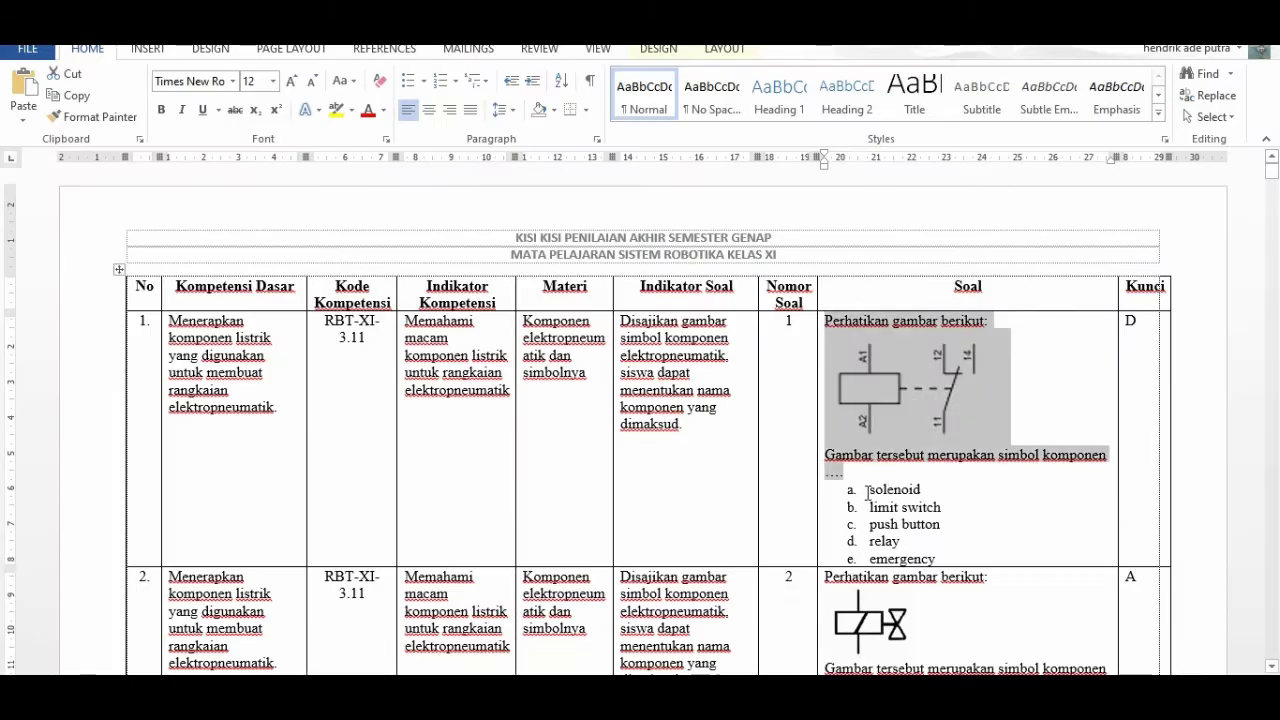
{"action": "double_click", "coordinate": [882, 490]}
{"action": "key", "text": "ctrl+c"}
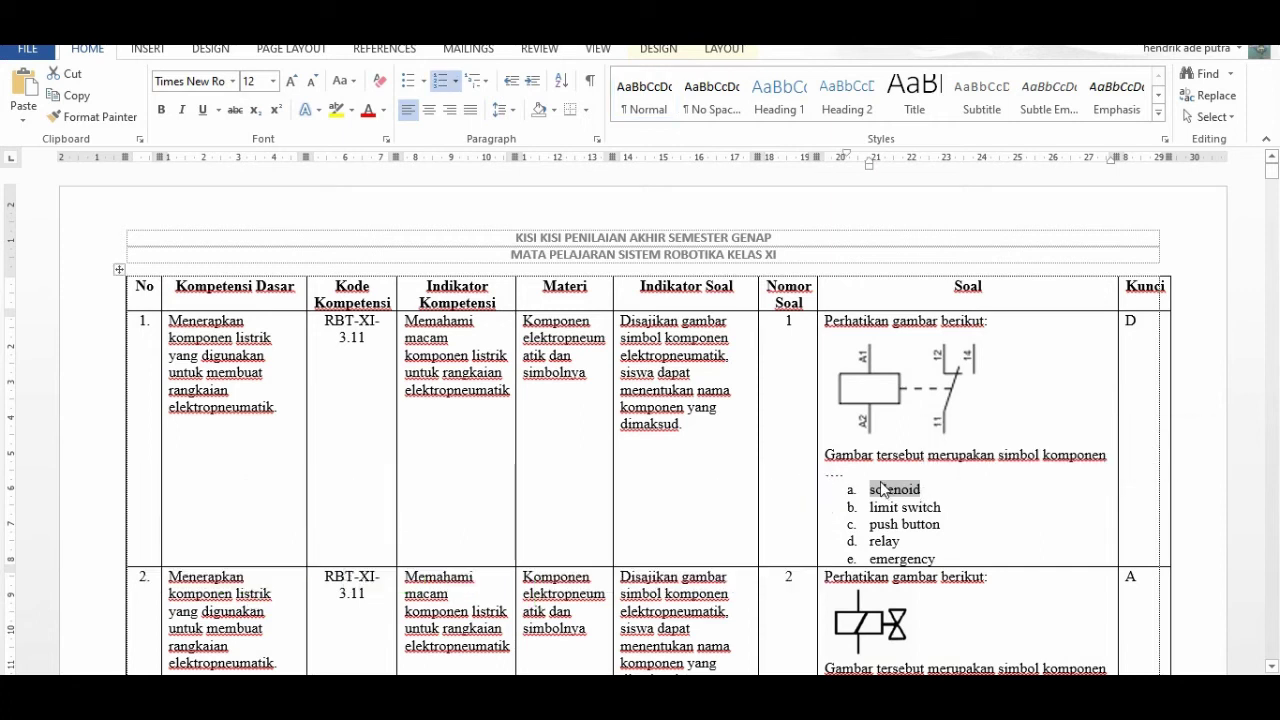
{"action": "key", "text": "alt+Tab"}
{"action": "left_click", "coordinate": [471, 374]}
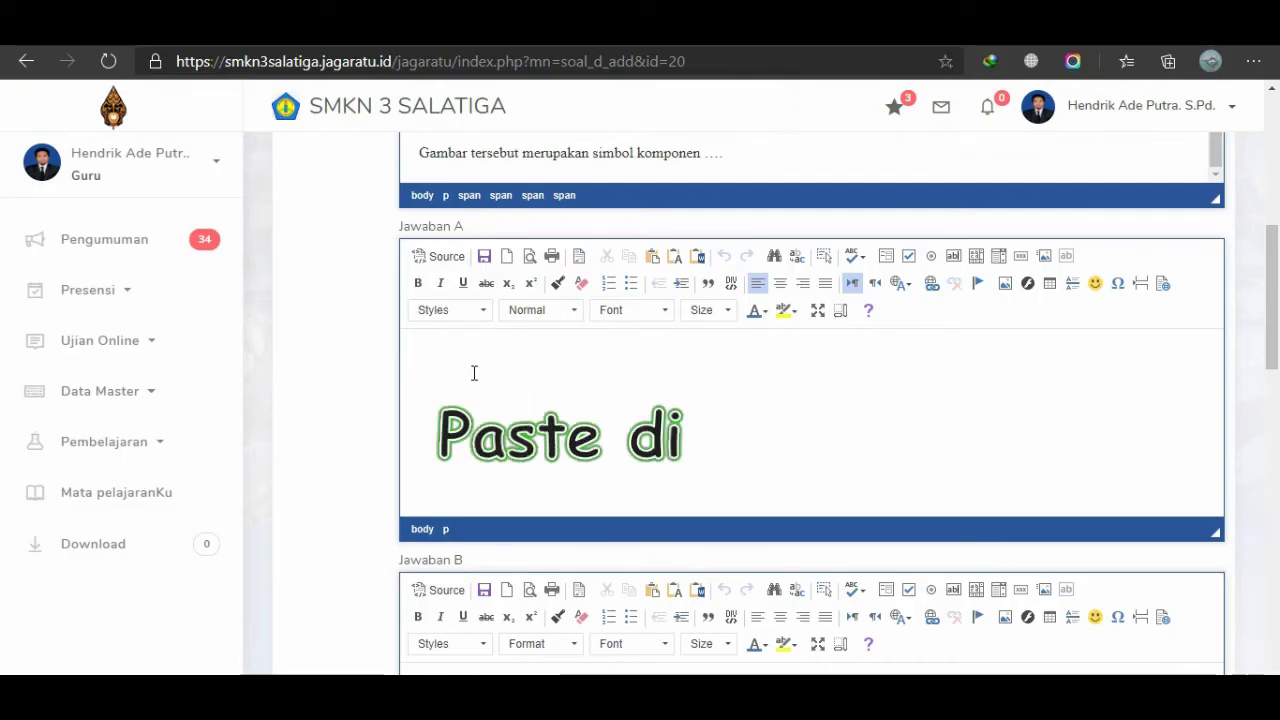
{"action": "key", "text": "ctrl+v"}
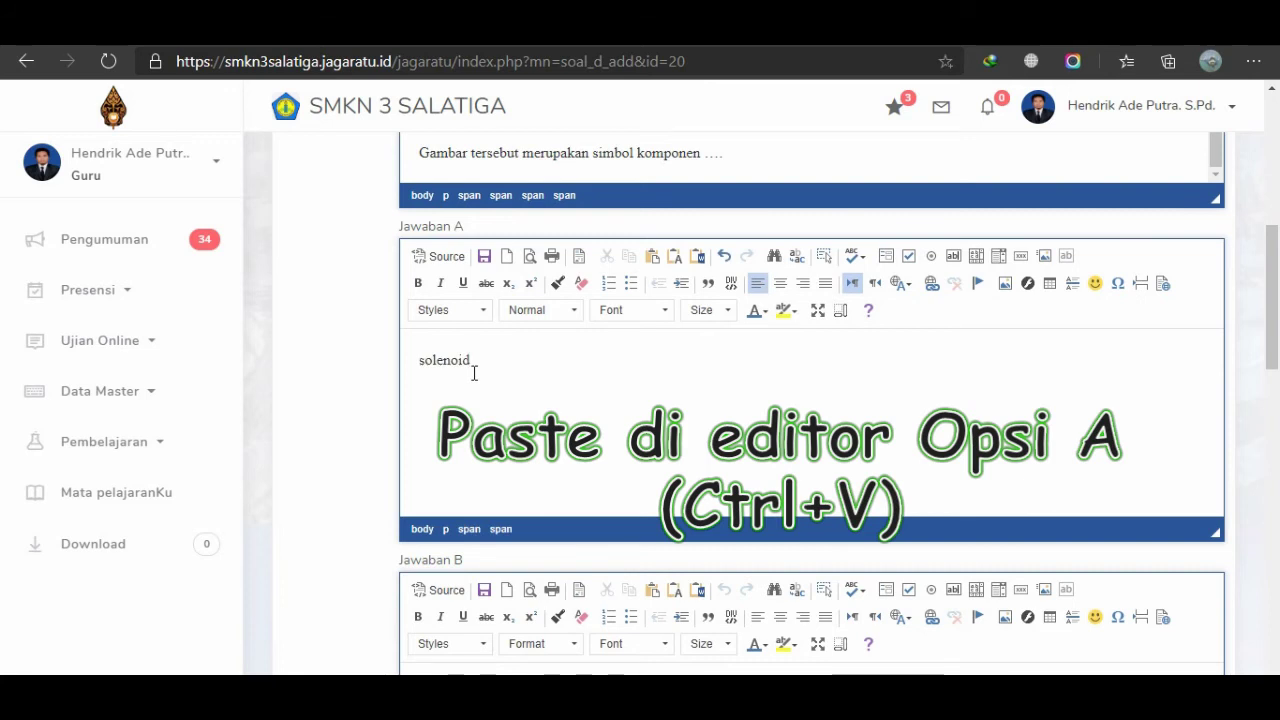
Copy option b, "limit switch", of question 1 from the Word document into the Jawaban B editor.
{"action": "scroll", "coordinate": [474, 373], "scroll_direction": "down", "scroll_amount": 4}
{"action": "left_click", "coordinate": [449, 346]}
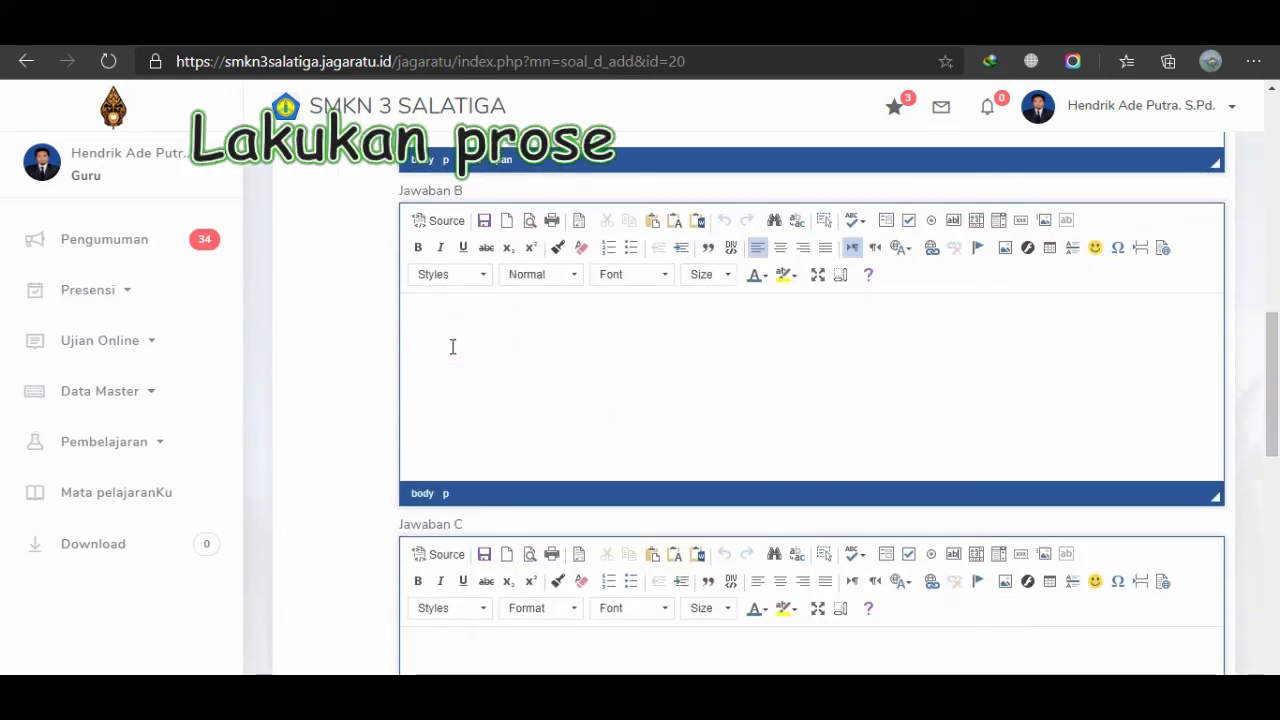
{"action": "key", "text": "alt+Tab"}
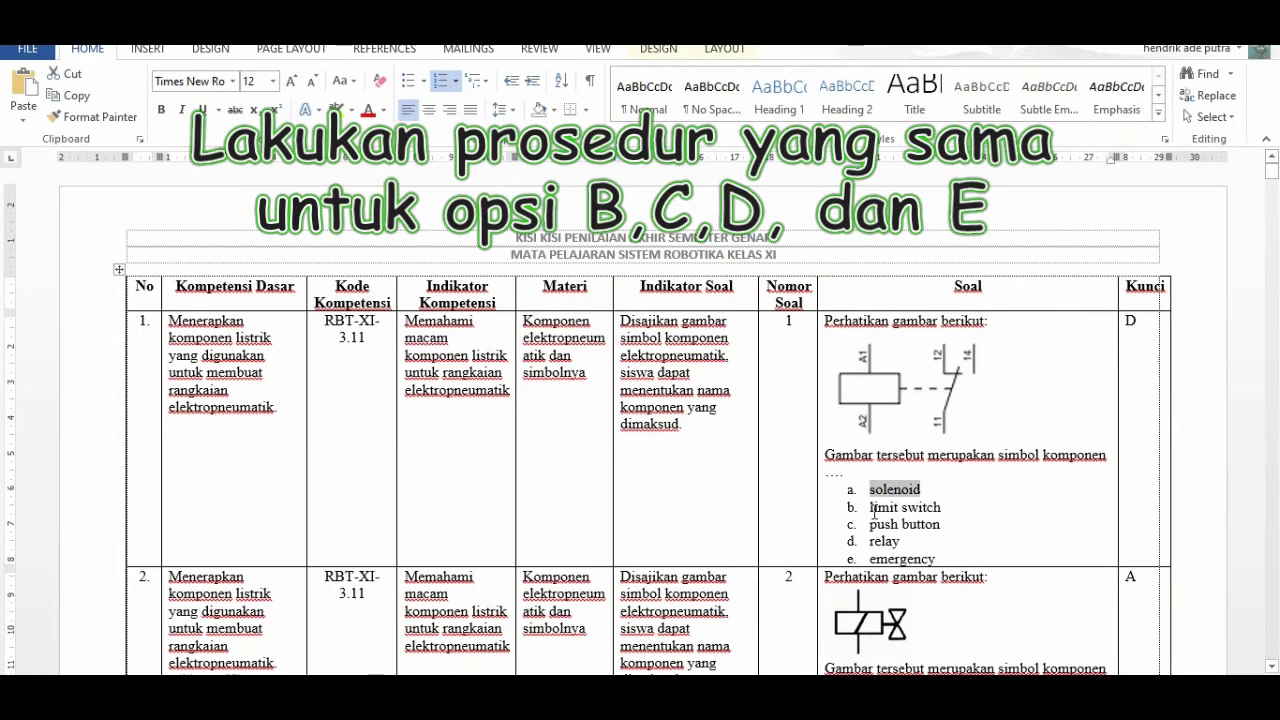
{"action": "left_click_drag", "start_coordinate": [870, 507], "coordinate": [946, 507]}
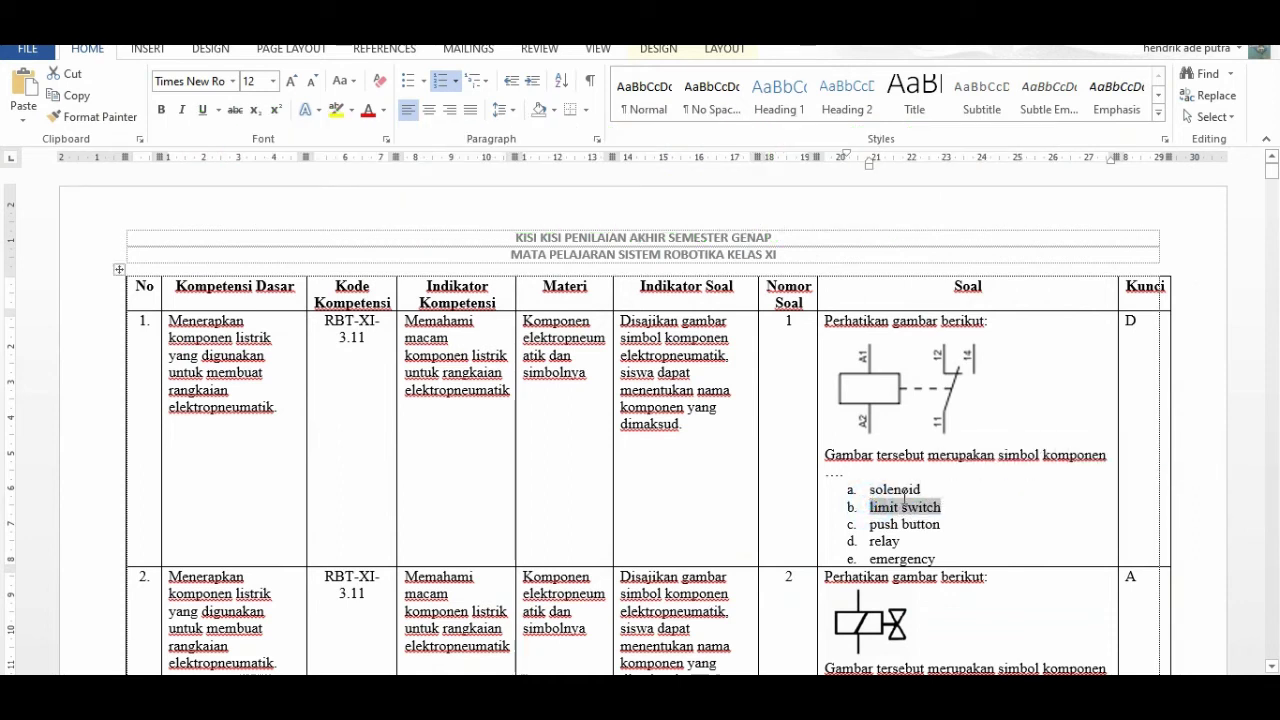
{"action": "key", "text": "alt+Tab"}
{"action": "left_click", "coordinate": [480, 353]}
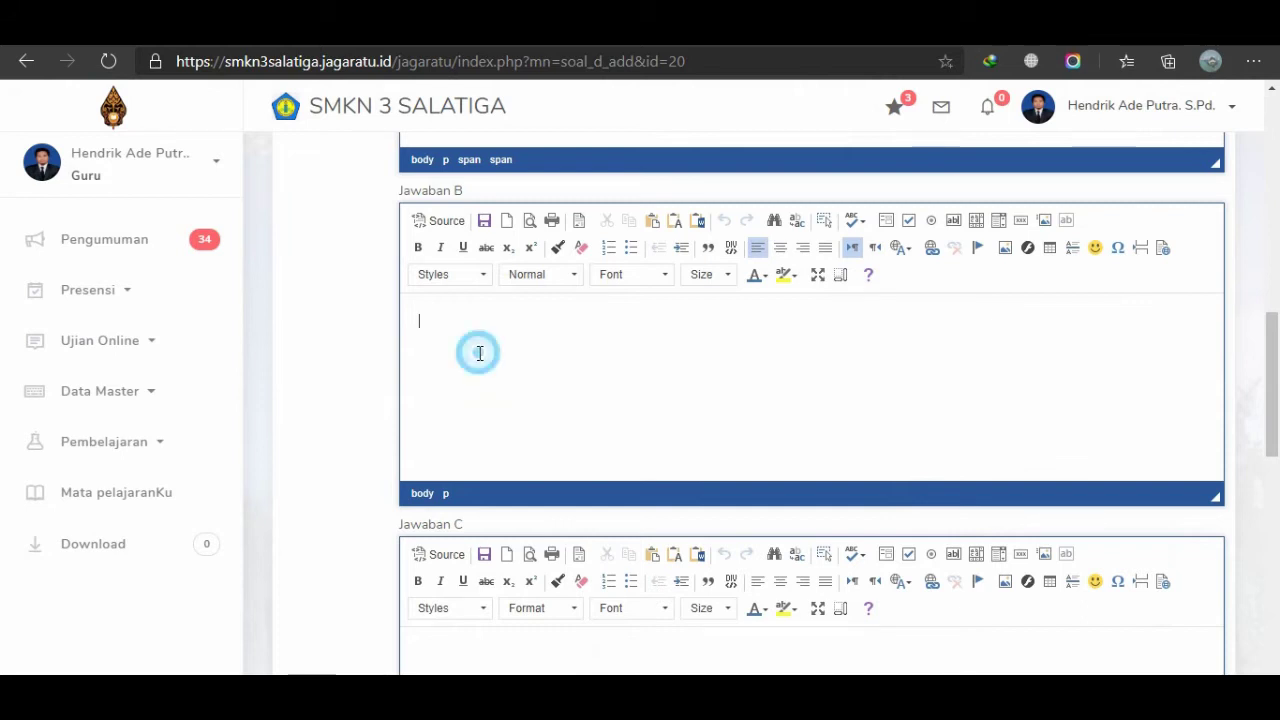
Copy option c, "push button", of question 1 from the Word document into the Jawaban C editor.
{"action": "scroll", "coordinate": [484, 350], "scroll_direction": "down", "scroll_amount": 3}
{"action": "left_click", "coordinate": [486, 377]}
{"action": "key", "text": "alt+Tab"}
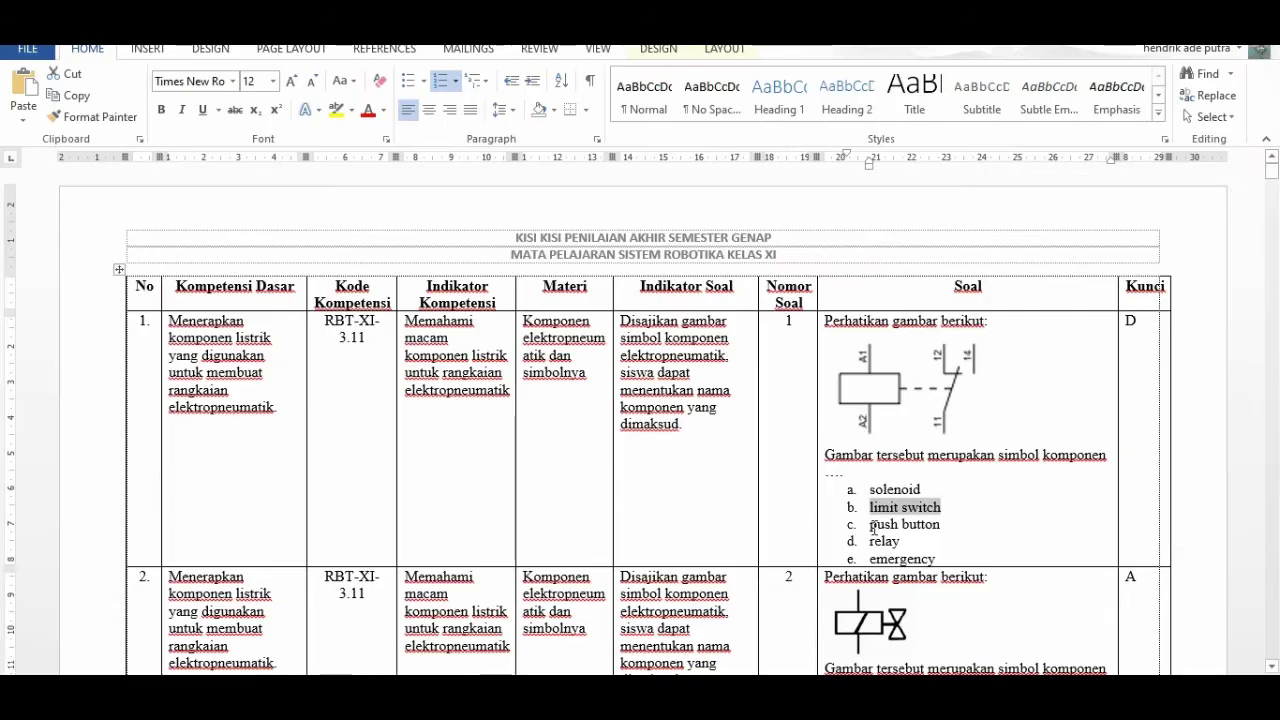
{"action": "left_click_drag", "start_coordinate": [870, 525], "coordinate": [932, 524]}
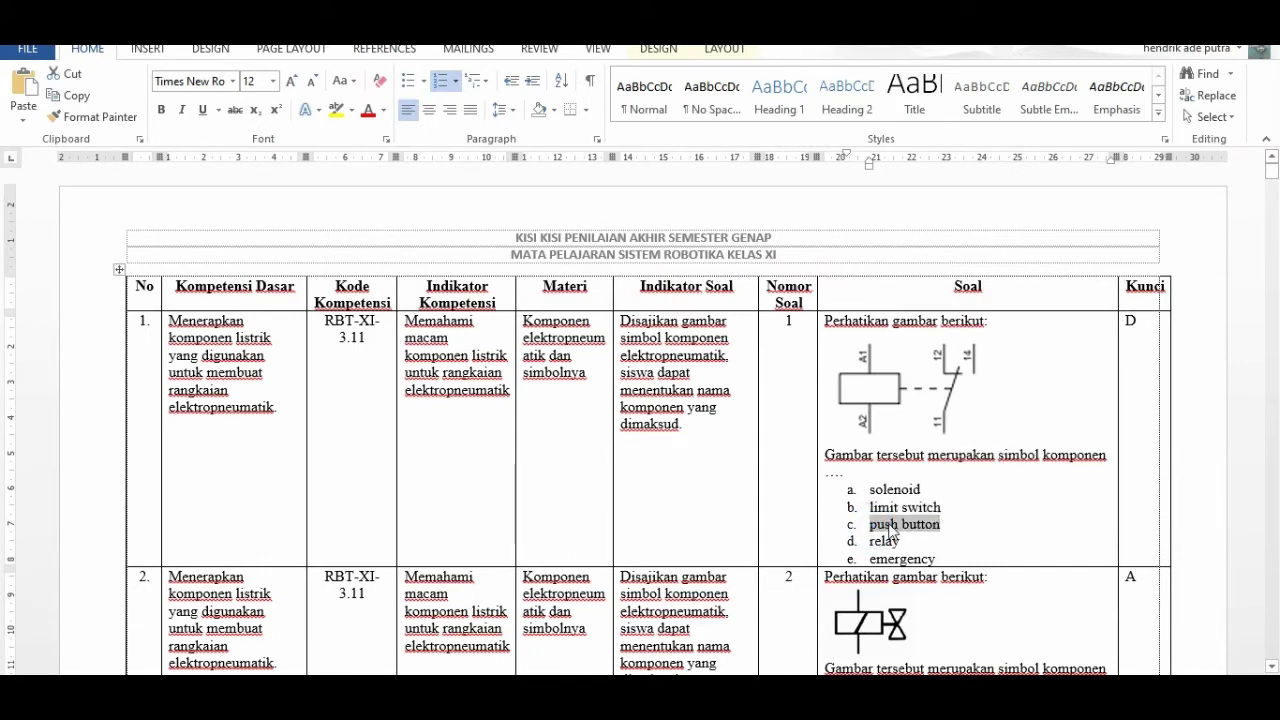
{"action": "key", "text": "alt+Tab"}
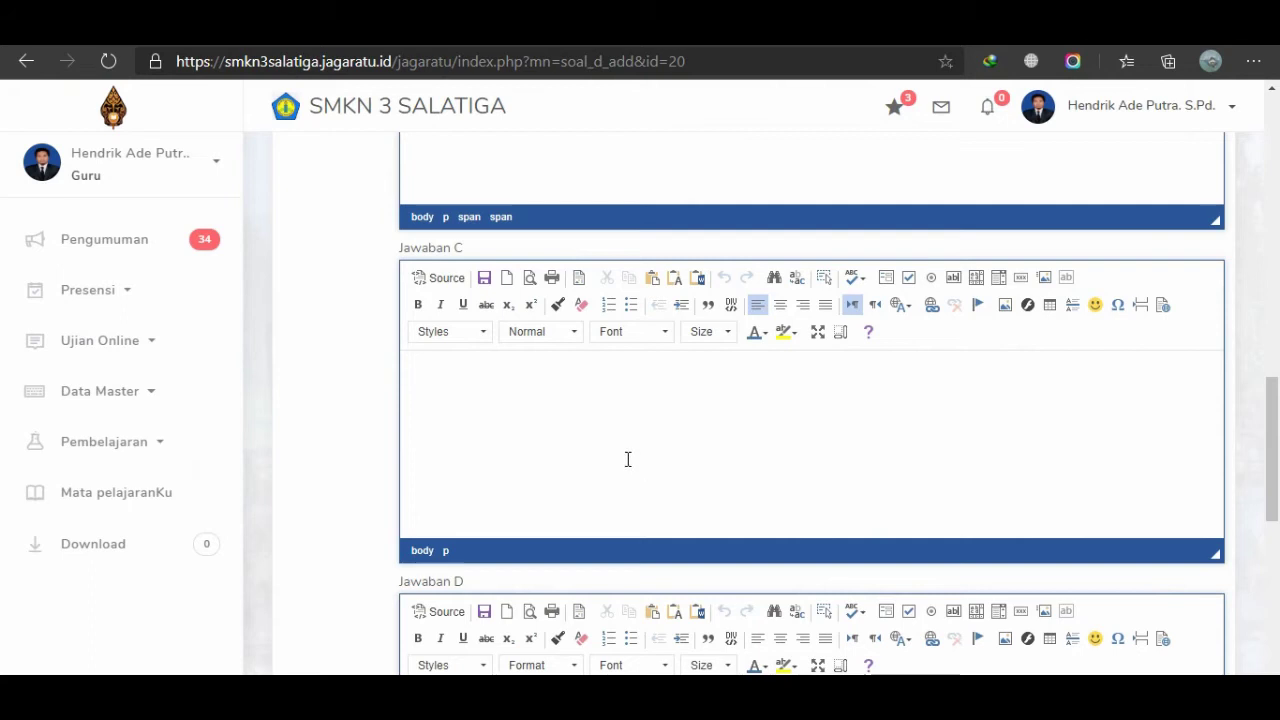
Copy option d, "relay", of question 1 from the Word document into the Jawaban D editor.
{"action": "scroll", "coordinate": [628, 459], "scroll_direction": "down", "scroll_amount": 4}
{"action": "left_click", "coordinate": [449, 366]}
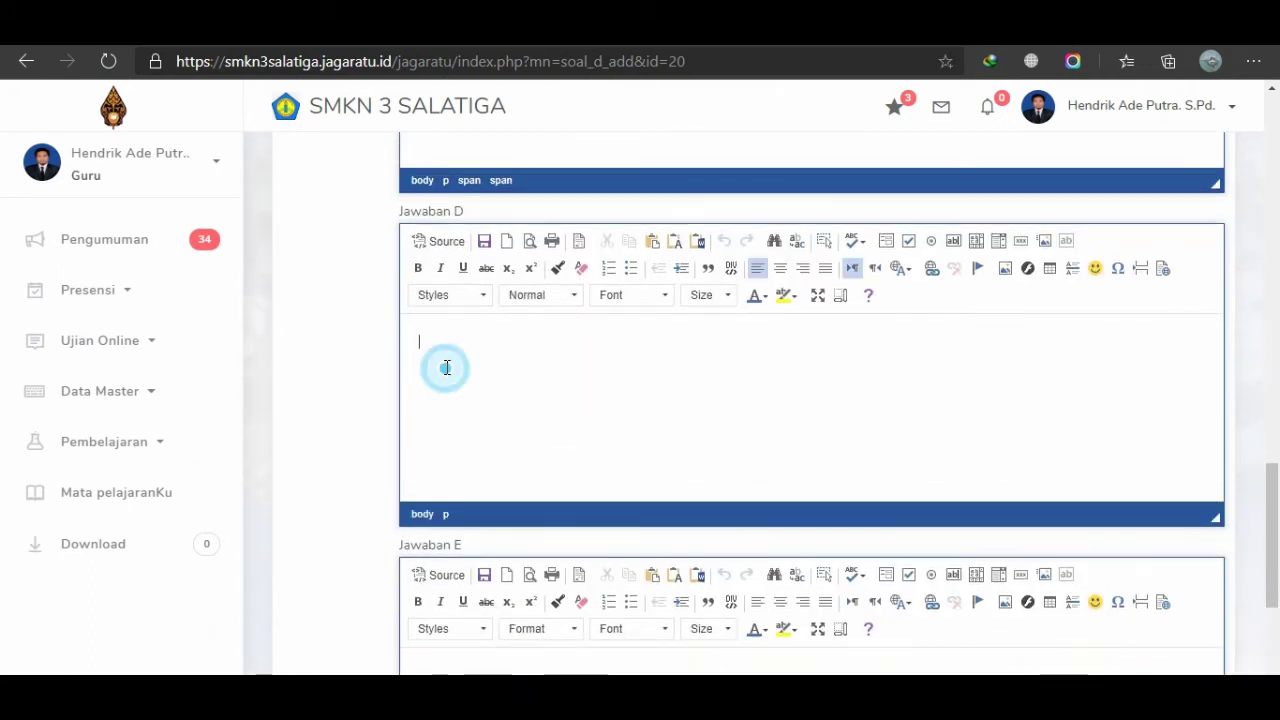
{"action": "key", "text": "alt+Tab"}
{"action": "left_click_drag", "start_coordinate": [869, 541], "coordinate": [908, 540]}
{"action": "key", "text": "ctrl+c"}
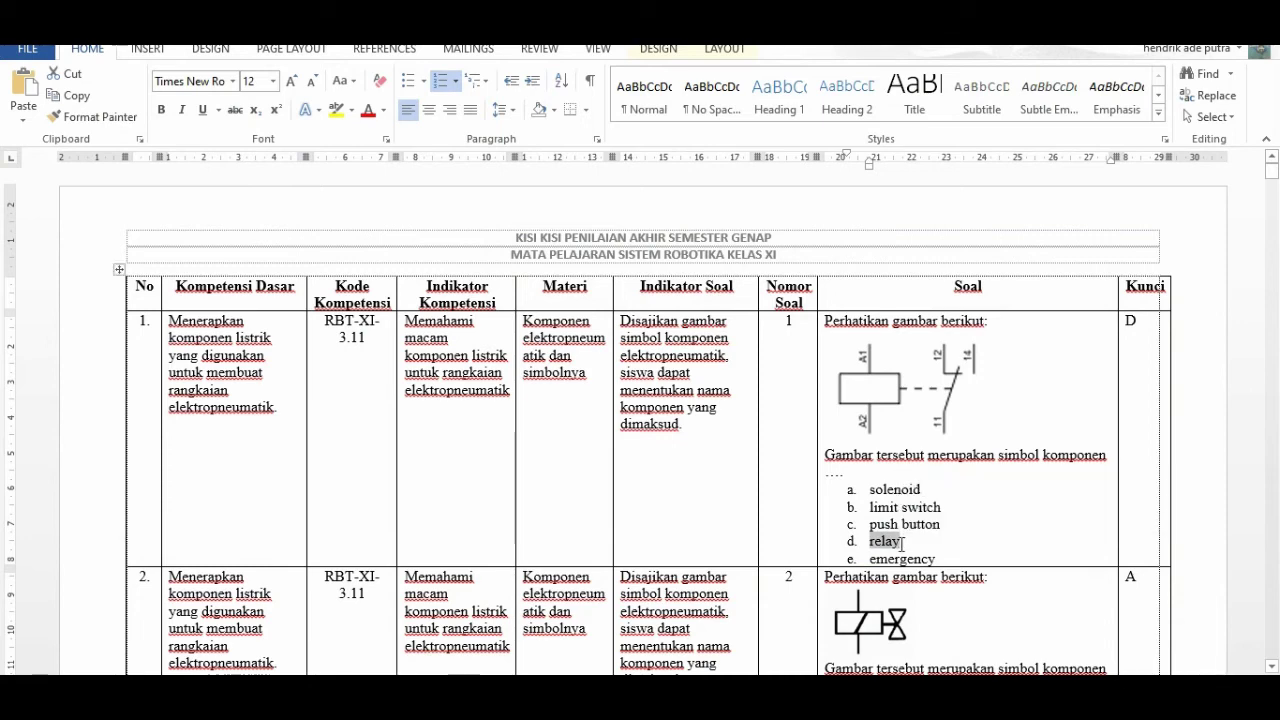
{"action": "key", "text": "alt+Tab"}
{"action": "key", "text": "ctrl+v"}
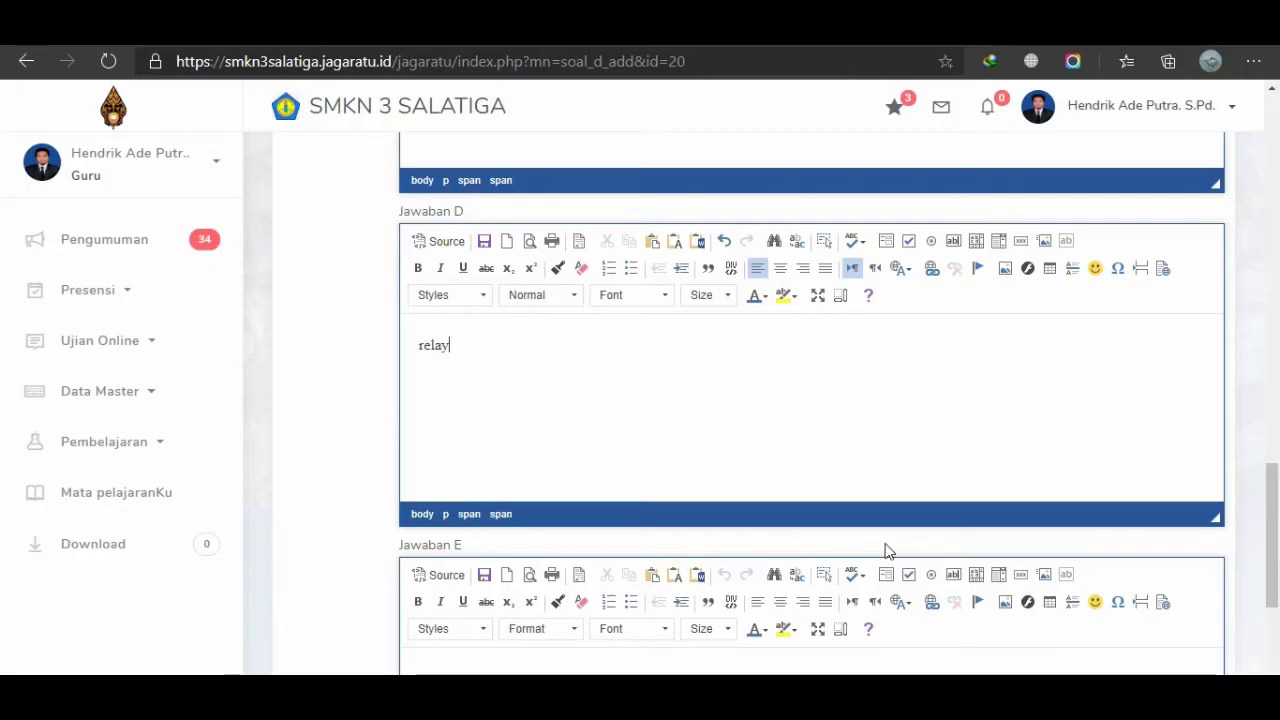
Copy option e, "emergency", of question 1 from the Word document into the Jawaban E editor.
{"action": "scroll", "coordinate": [680, 460], "scroll_direction": "down", "scroll_amount": 3}
{"action": "left_click", "coordinate": [470, 430]}
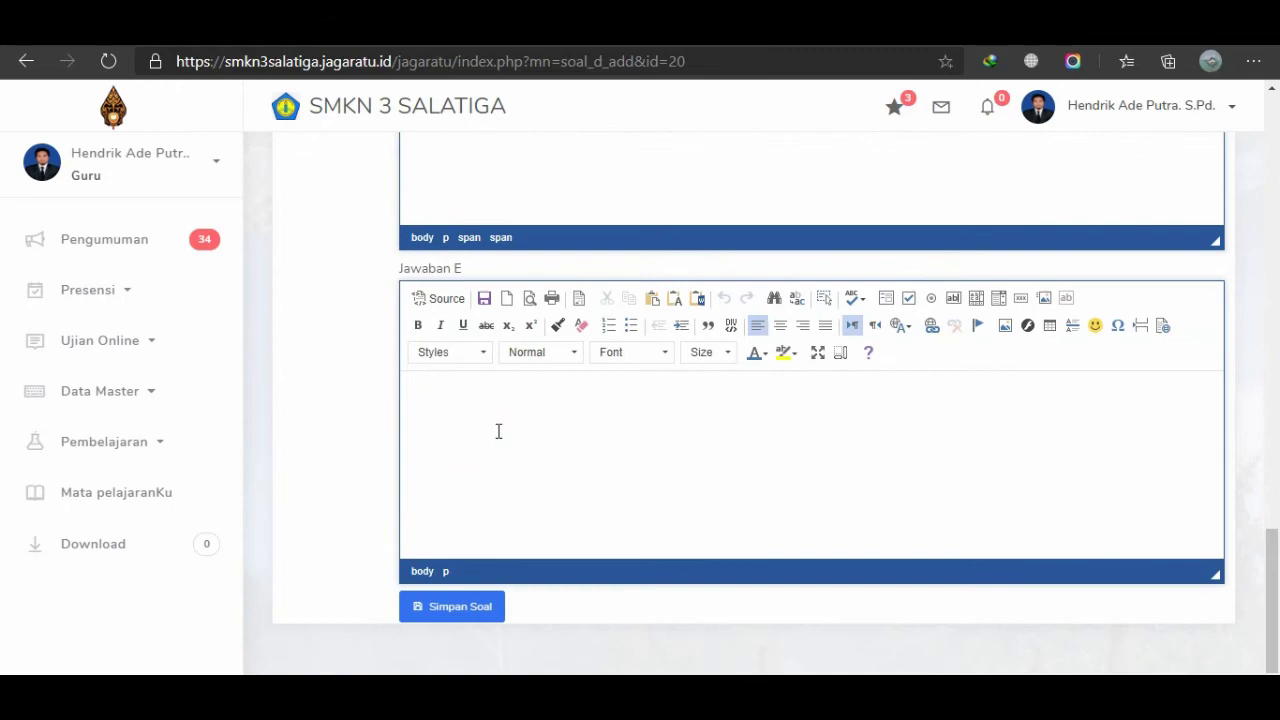
{"action": "key", "text": "alt+Tab"}
{"action": "left_click_drag", "start_coordinate": [868, 560], "coordinate": [956, 562]}
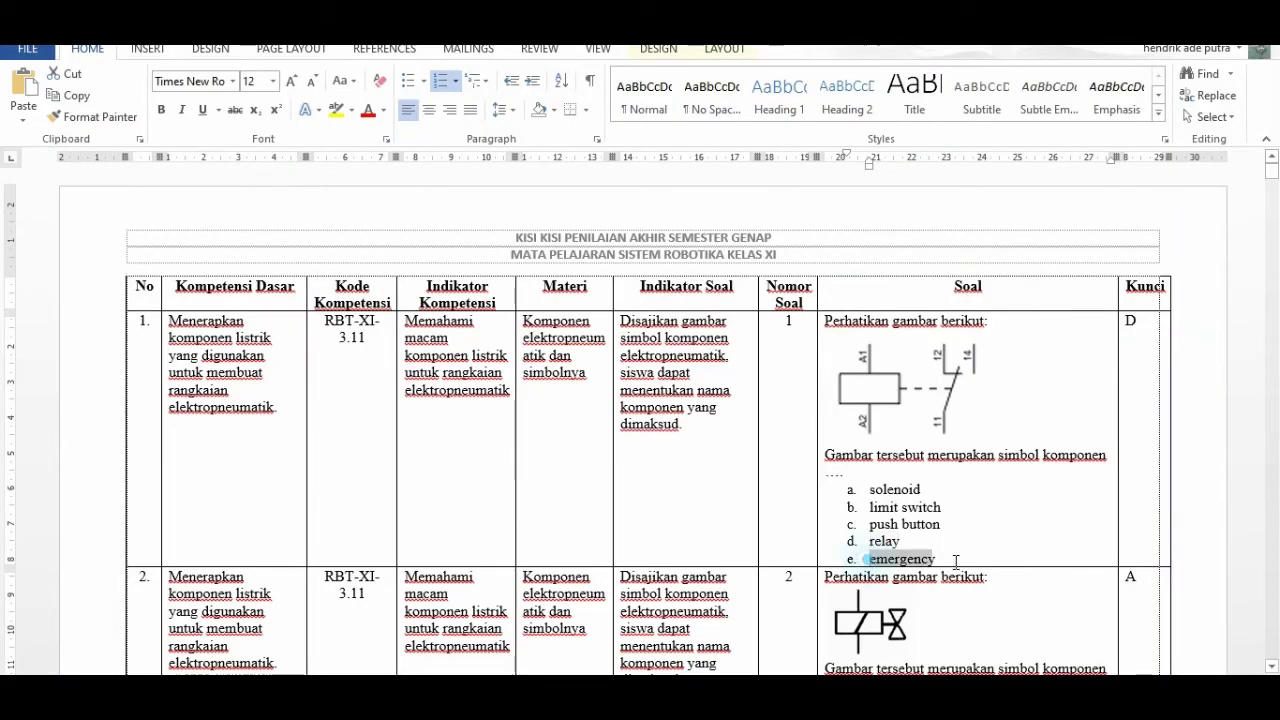
{"action": "key", "text": "alt+Tab"}
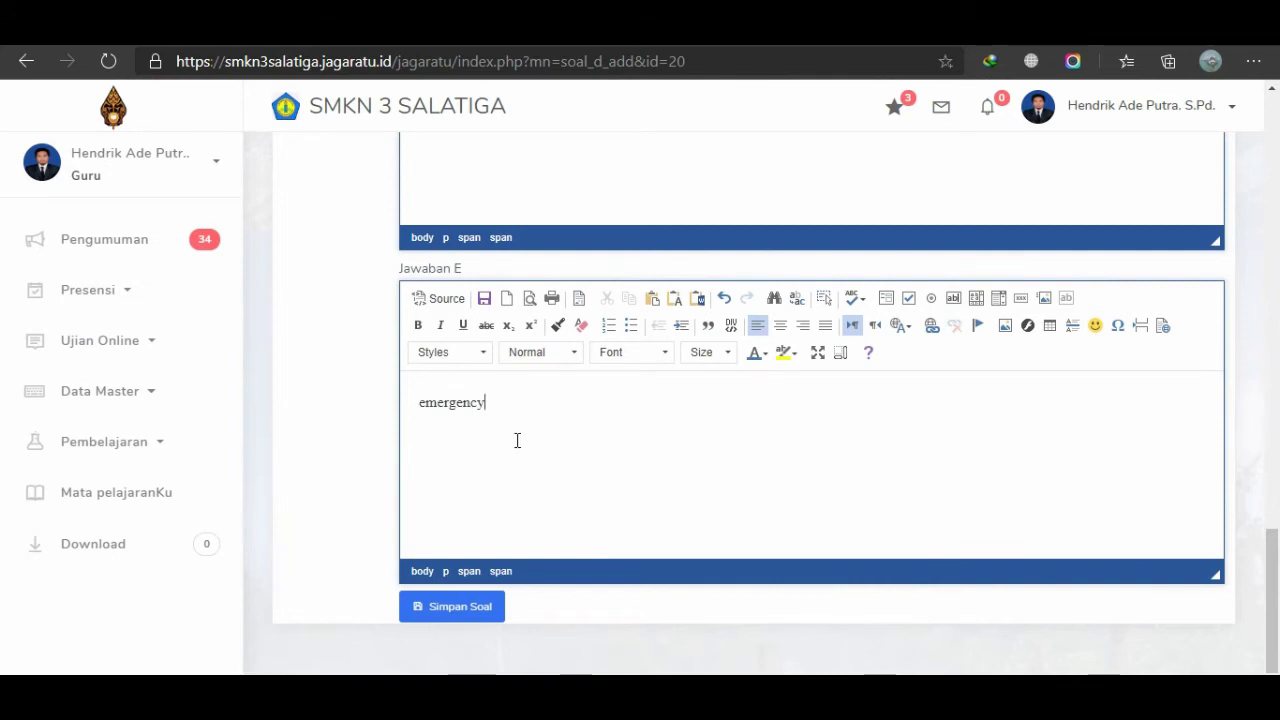
Review answer options E through A and the description of question 1 to check that every editor is filled.
{"action": "scroll", "coordinate": [495, 435], "scroll_direction": "up", "scroll_amount": 1}
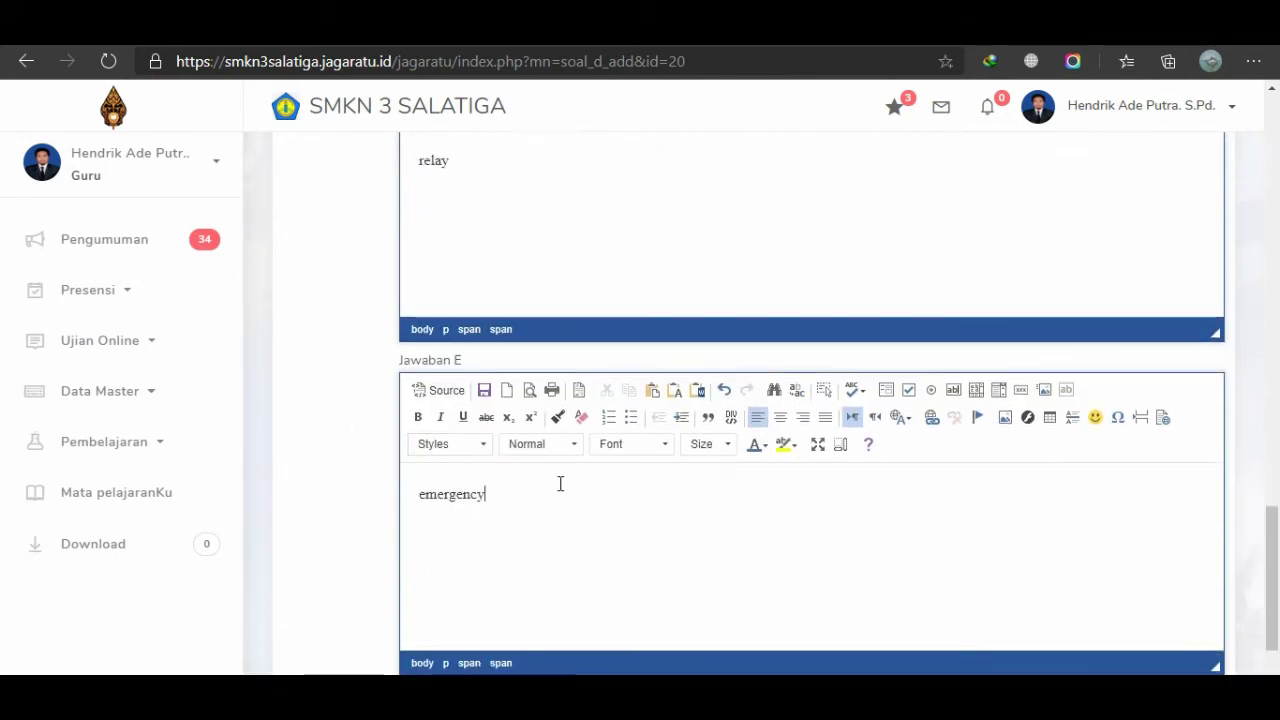
{"action": "scroll", "coordinate": [560, 483], "scroll_direction": "up", "scroll_amount": 4}
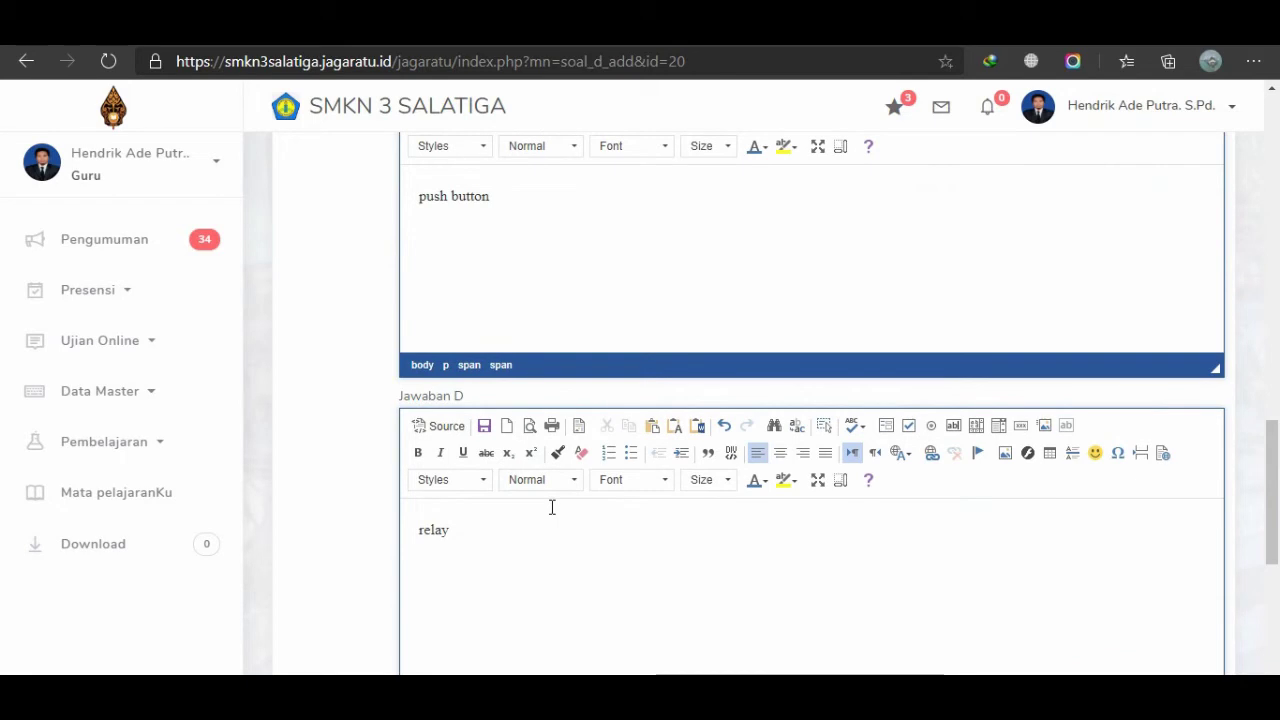
{"action": "scroll", "coordinate": [551, 507], "scroll_direction": "up", "scroll_amount": 4}
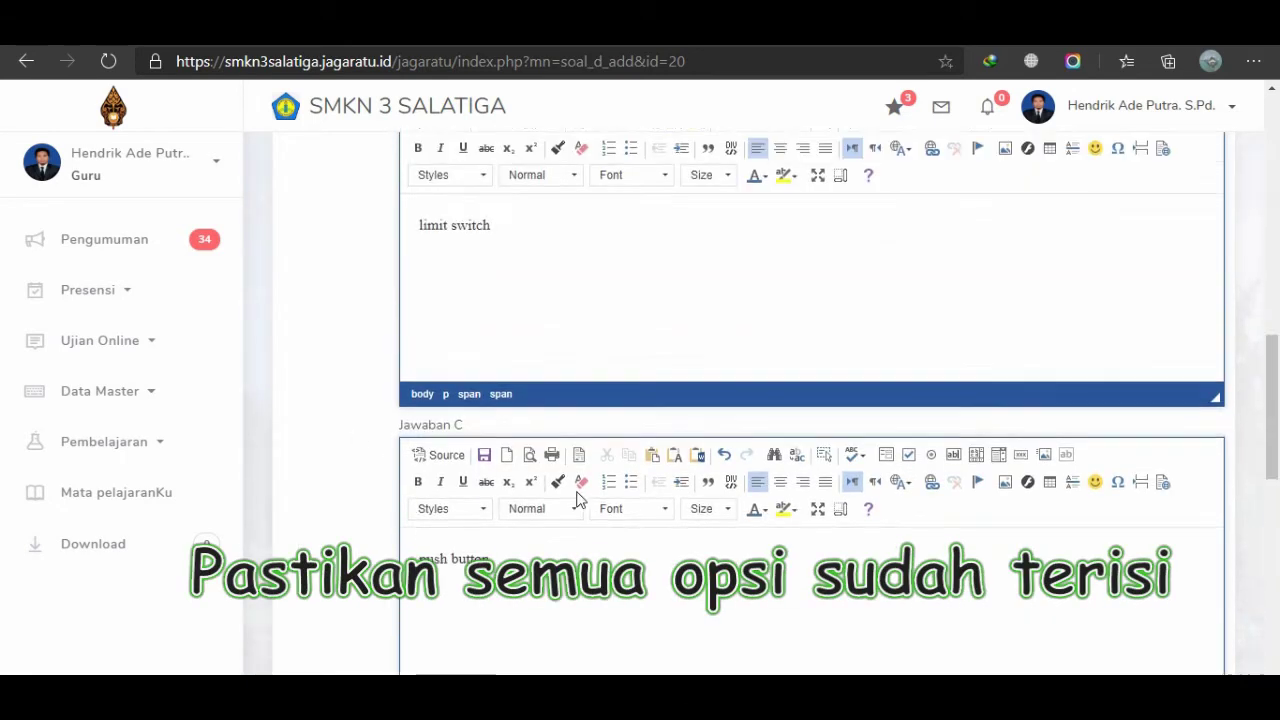
{"action": "scroll", "coordinate": [578, 499], "scroll_direction": "up", "scroll_amount": 3}
{"action": "scroll", "coordinate": [622, 539], "scroll_direction": "up", "scroll_amount": 4}
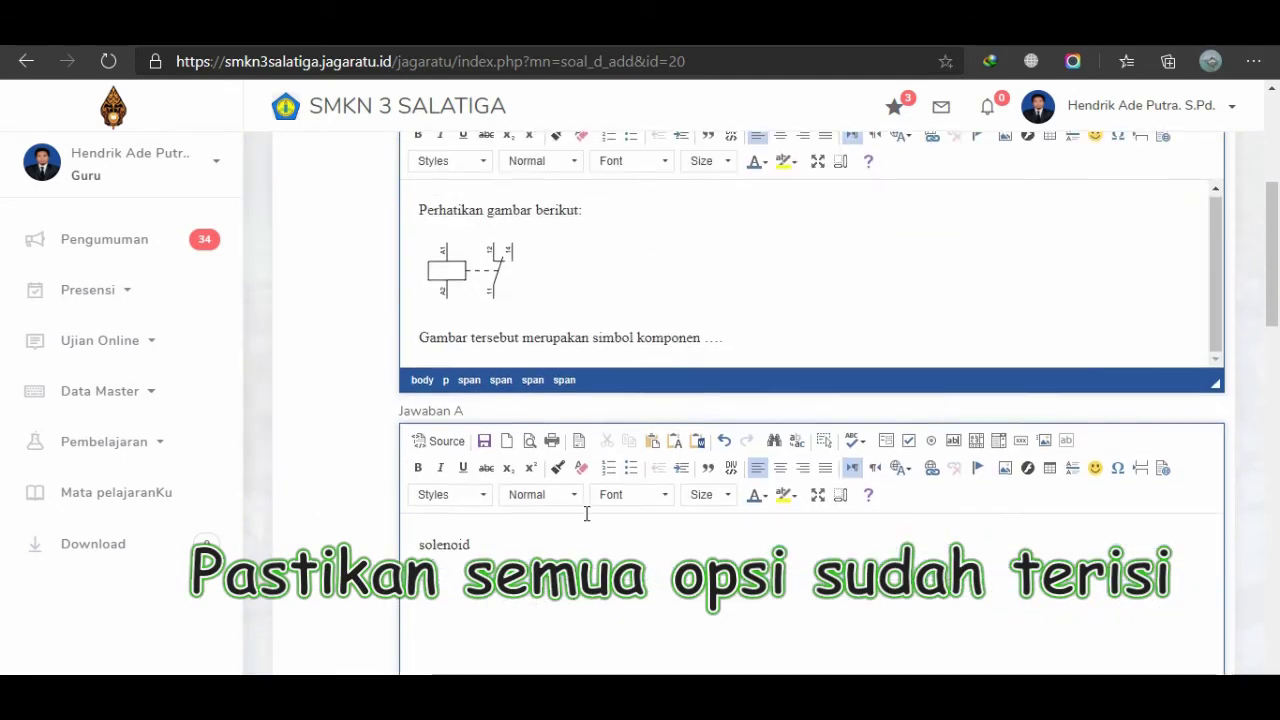
{"action": "scroll", "coordinate": [572, 550], "scroll_direction": "up", "scroll_amount": 4}
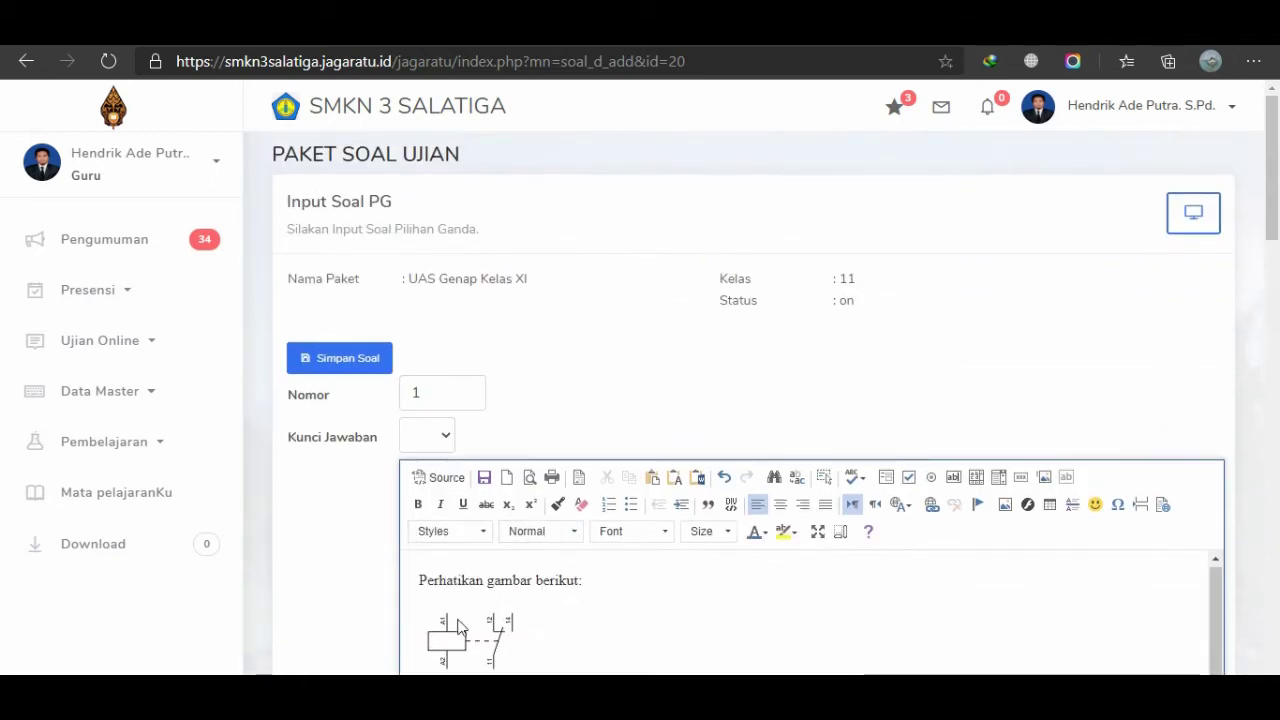
Look up question 1's answer in the Word document's Kunci column and set Kunci Jawaban to D.
{"action": "left_click", "coordinate": [444, 446]}
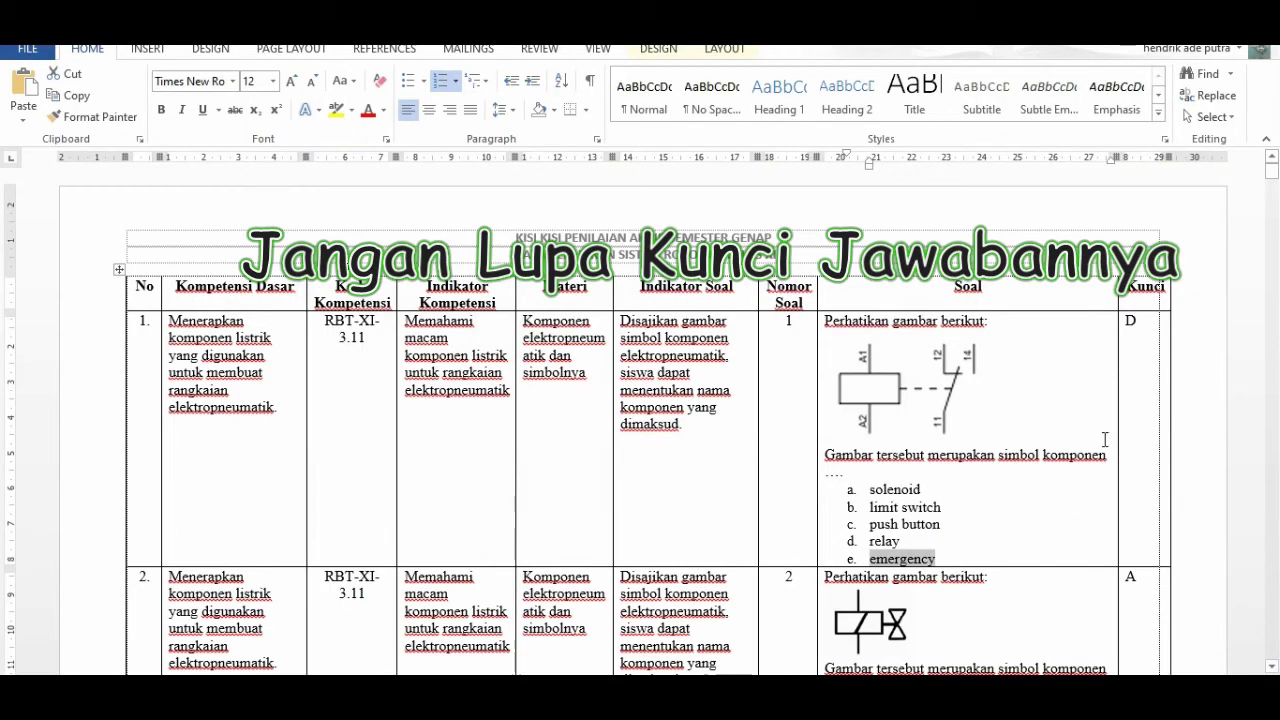
{"action": "double_click", "coordinate": [1131, 321]}
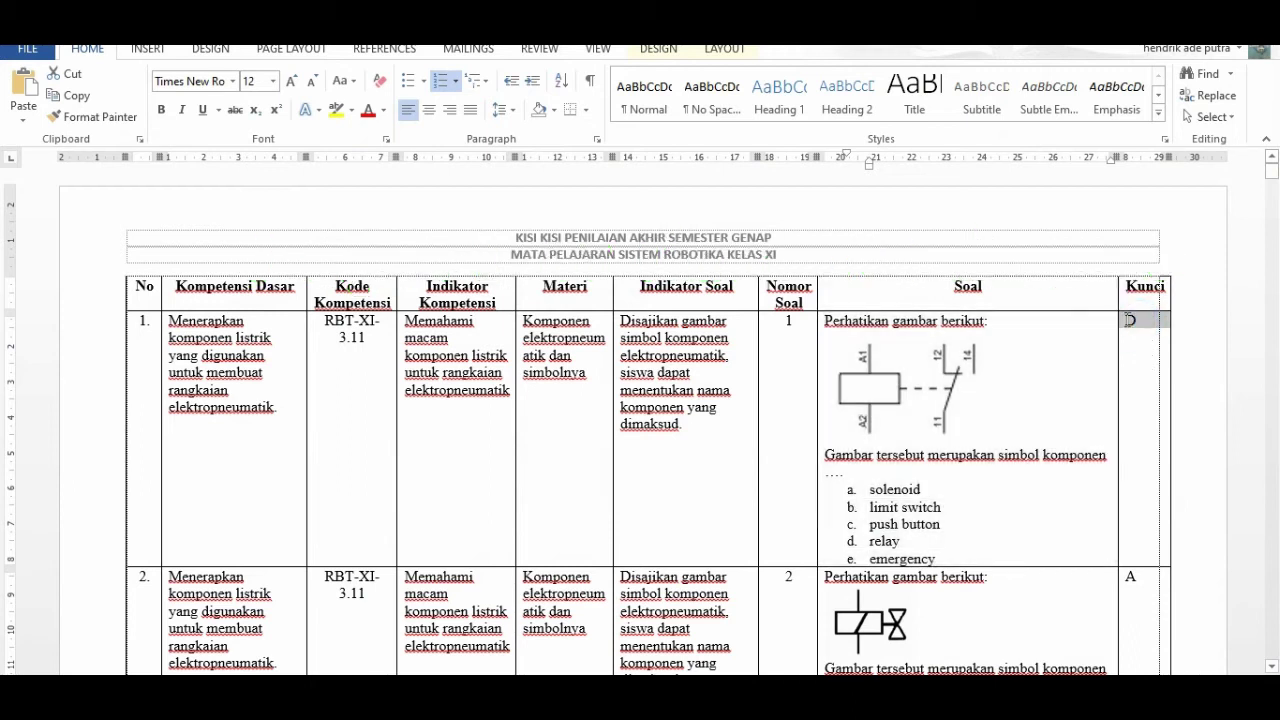
{"action": "left_click", "coordinate": [1173, 319]}
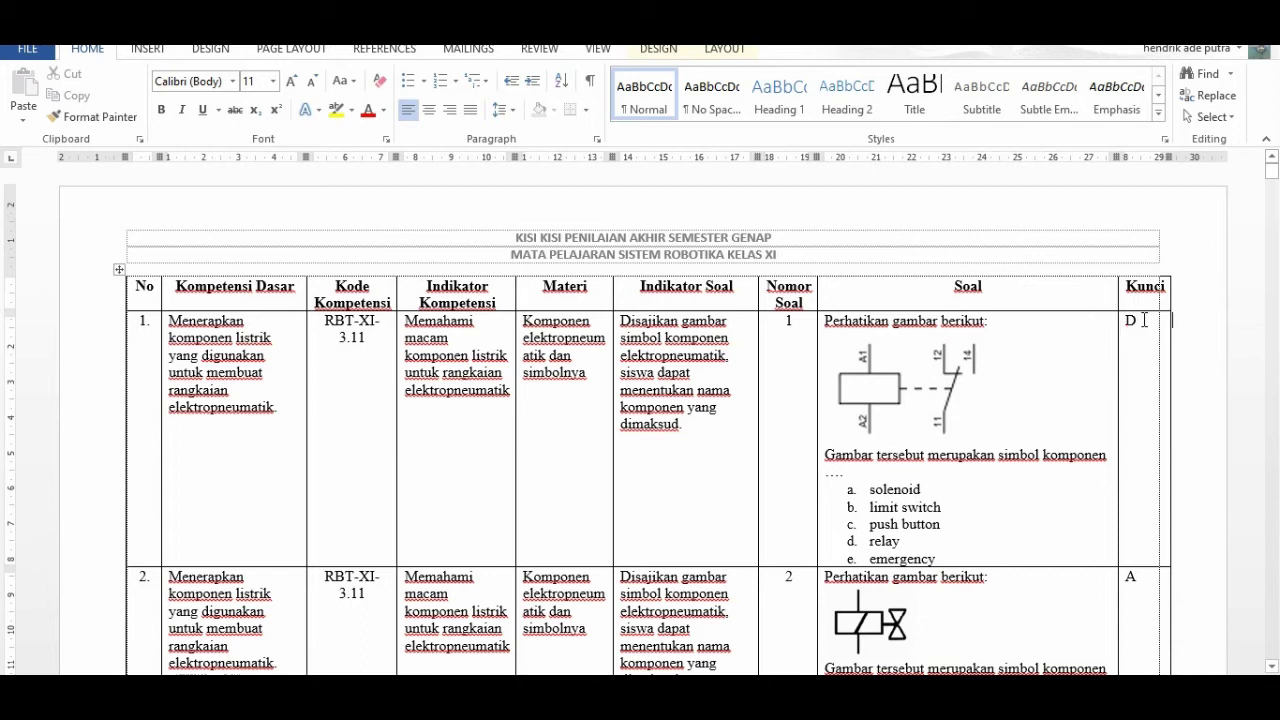
{"action": "double_click", "coordinate": [1145, 319]}
{"action": "left_click", "coordinate": [1155, 463]}
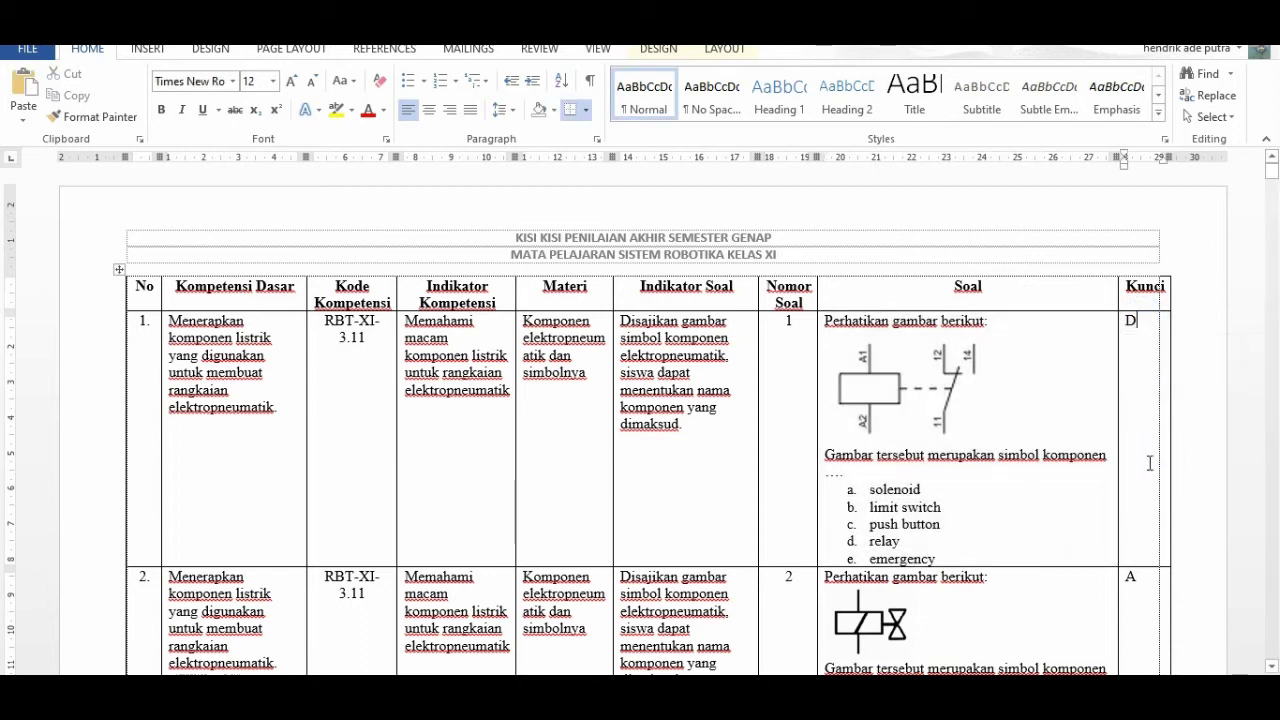
{"action": "key", "text": "alt+Tab"}
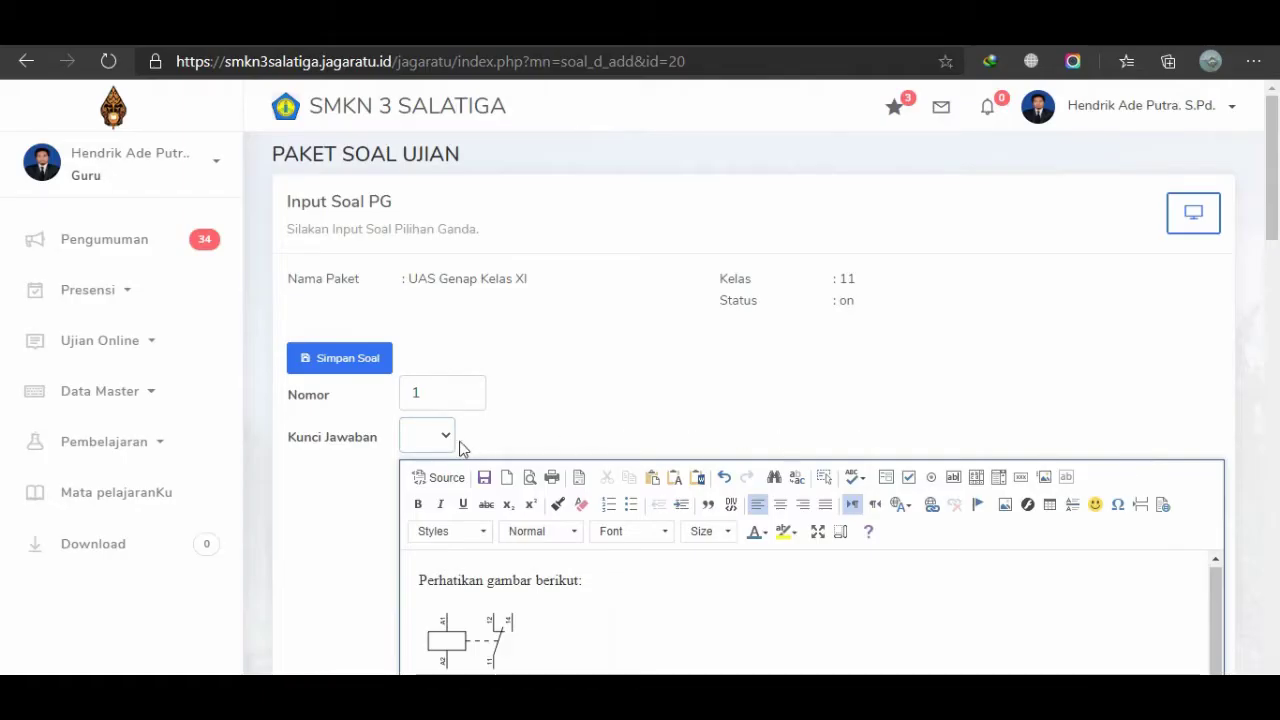
{"action": "left_click", "coordinate": [443, 434]}
{"action": "left_click", "coordinate": [428, 549]}
{"action": "left_click", "coordinate": [500, 423]}
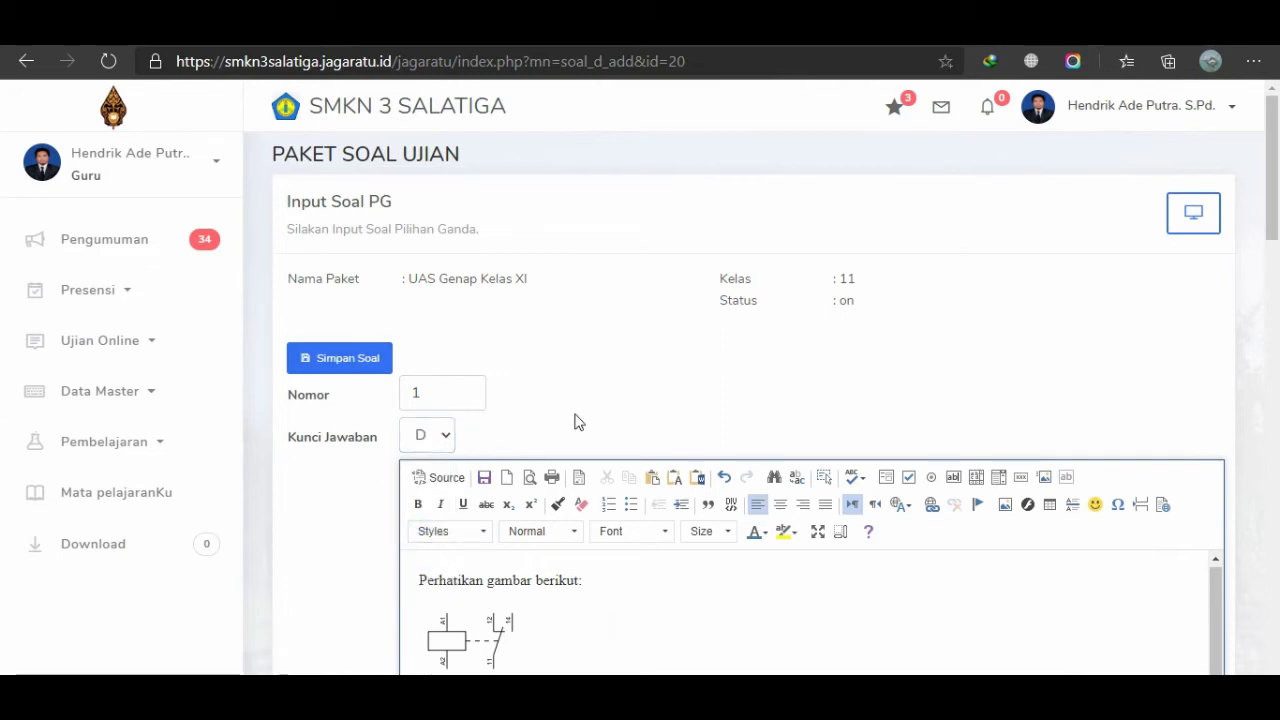
Save question 1 and set the Nomor of the following question to 2.
{"action": "left_click", "coordinate": [358, 364]}
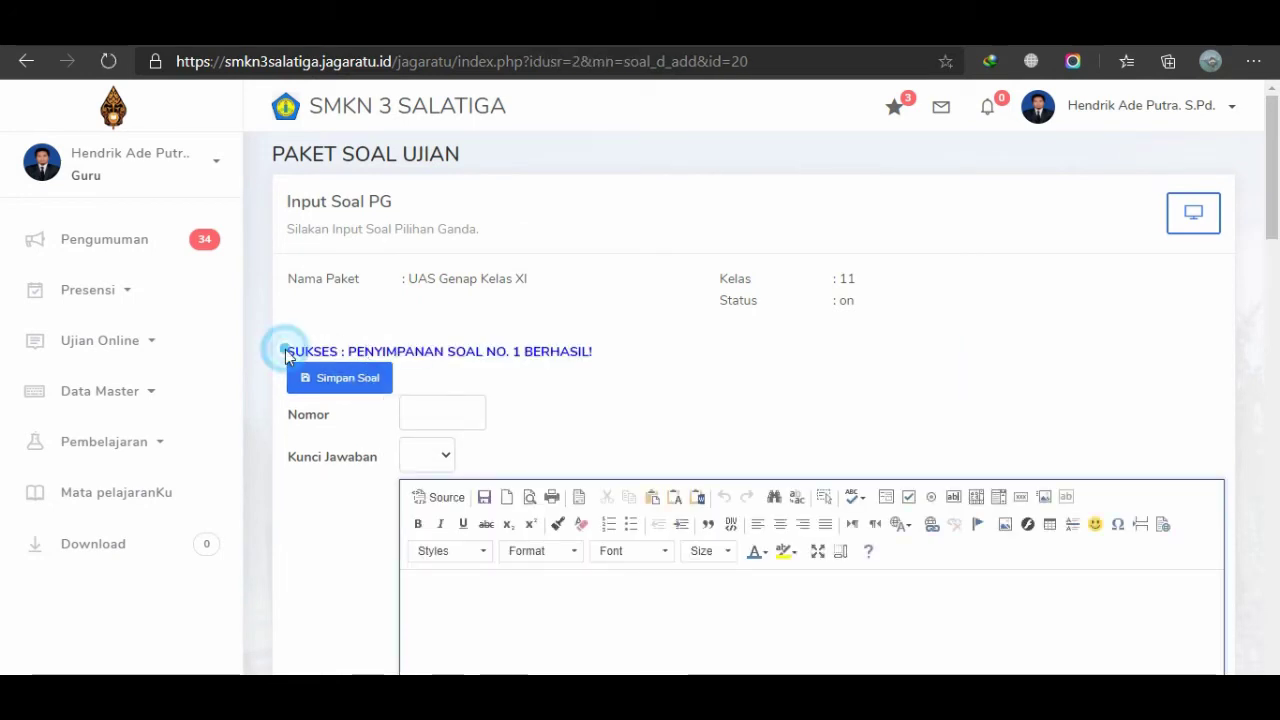
{"action": "left_click_drag", "start_coordinate": [288, 351], "coordinate": [580, 347]}
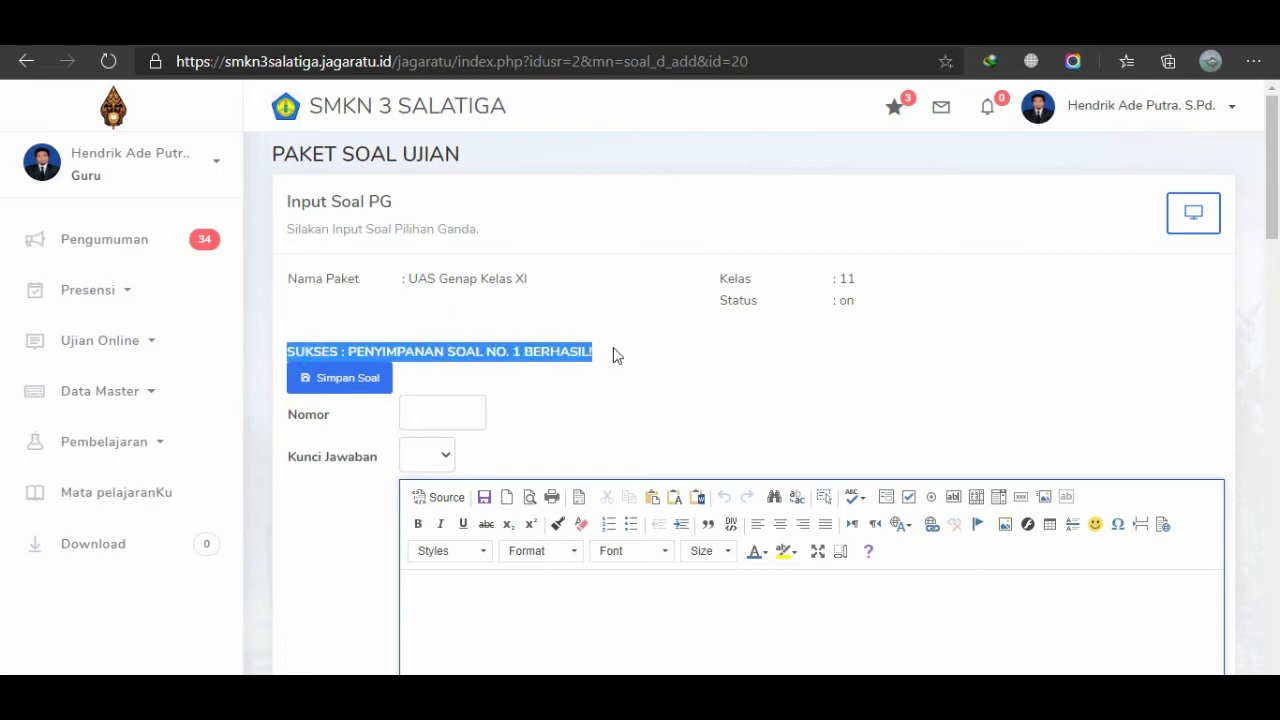
{"action": "scroll", "coordinate": [578, 393], "scroll_direction": "down", "scroll_amount": 1}
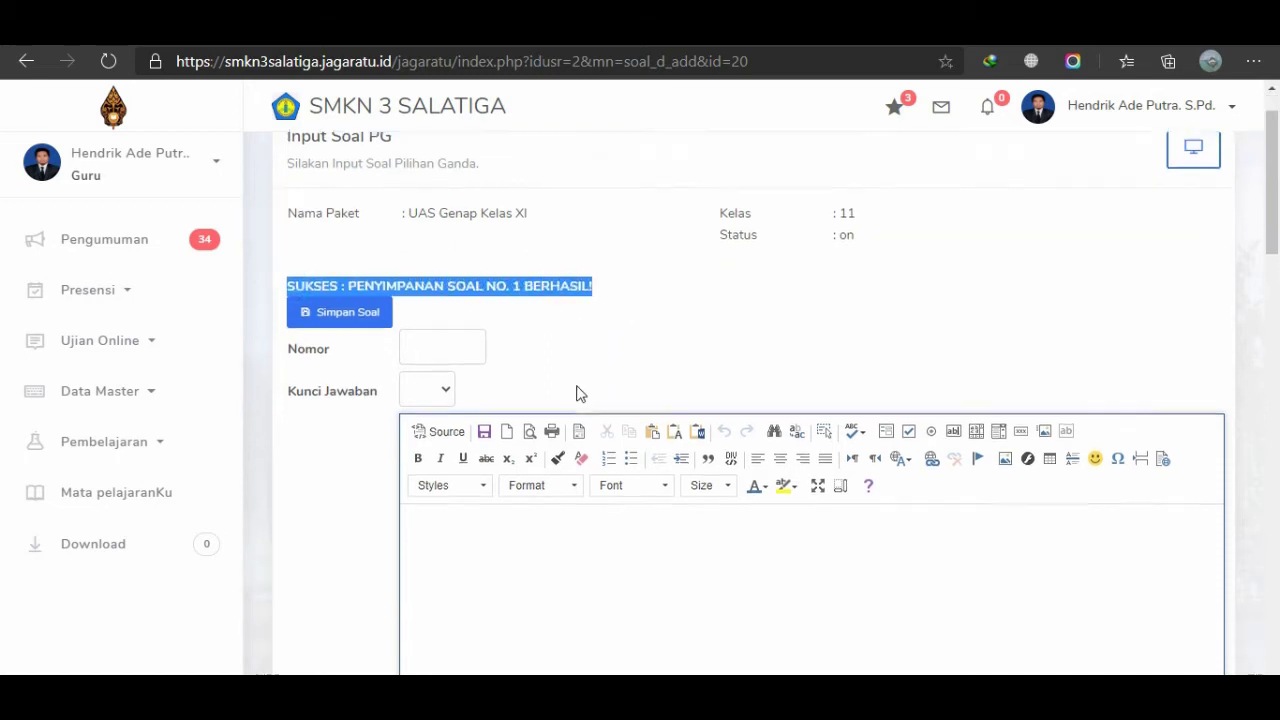
{"action": "left_click", "coordinate": [445, 322]}
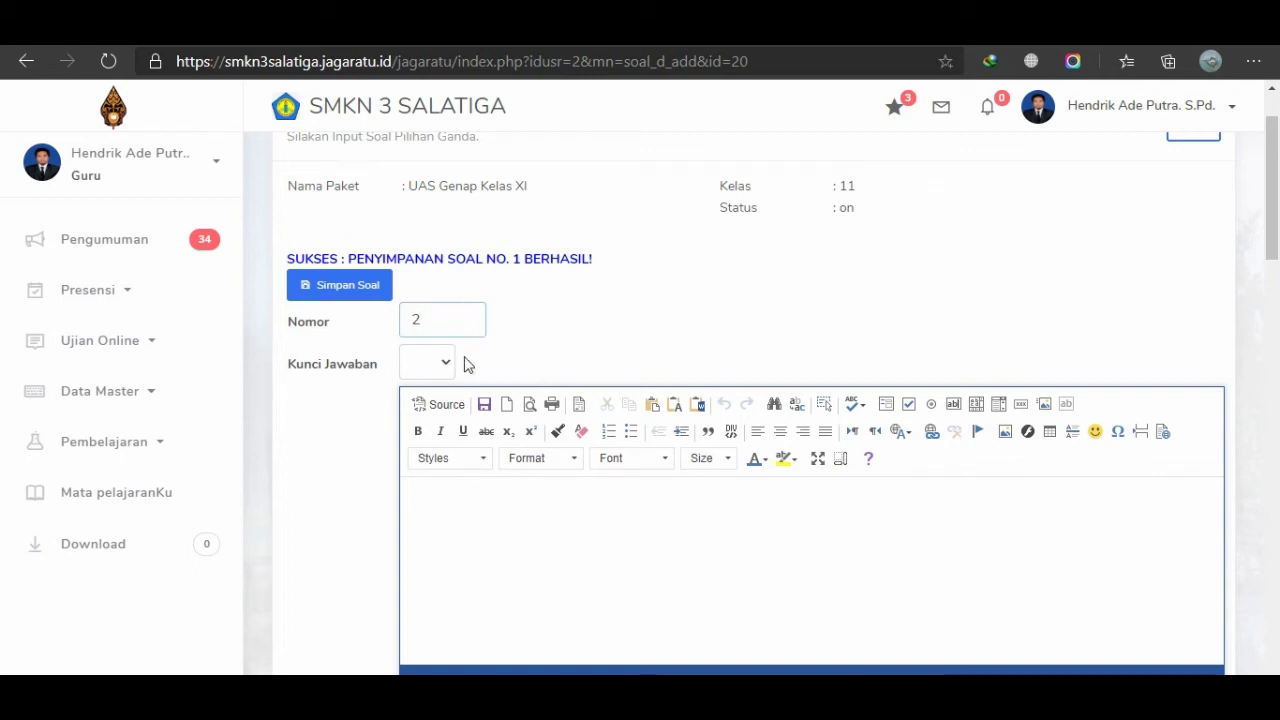
{"action": "left_click", "coordinate": [552, 352]}
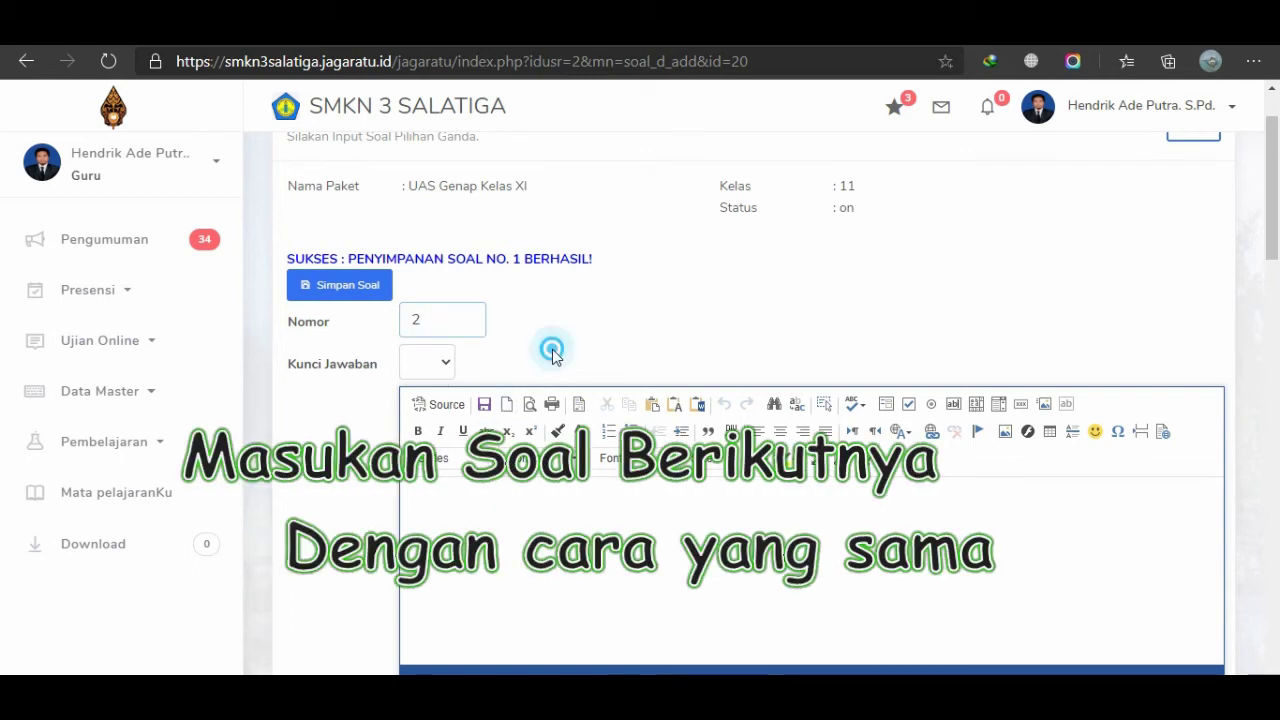
Copy question 2's text and symbol picture, without the answer options, from the Word document into the question description editor.
{"action": "key", "text": "alt+Tab"}
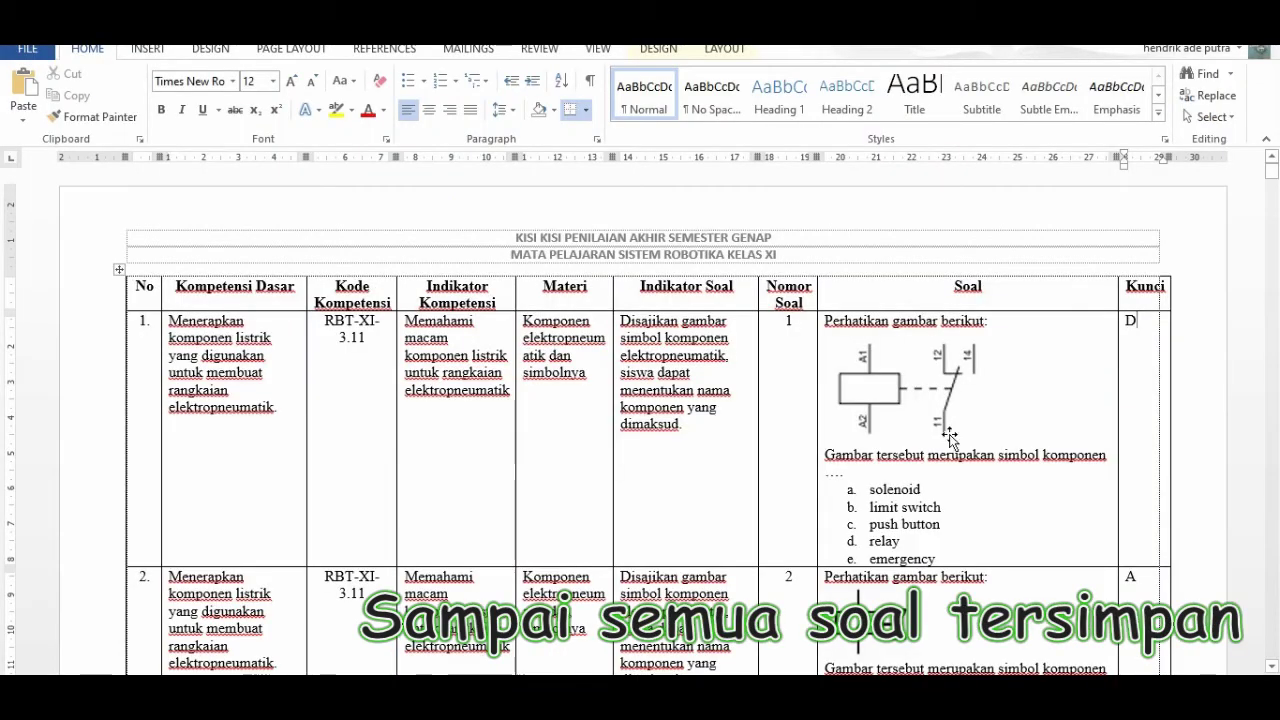
{"action": "scroll", "coordinate": [950, 440], "scroll_direction": "down", "scroll_amount": 5}
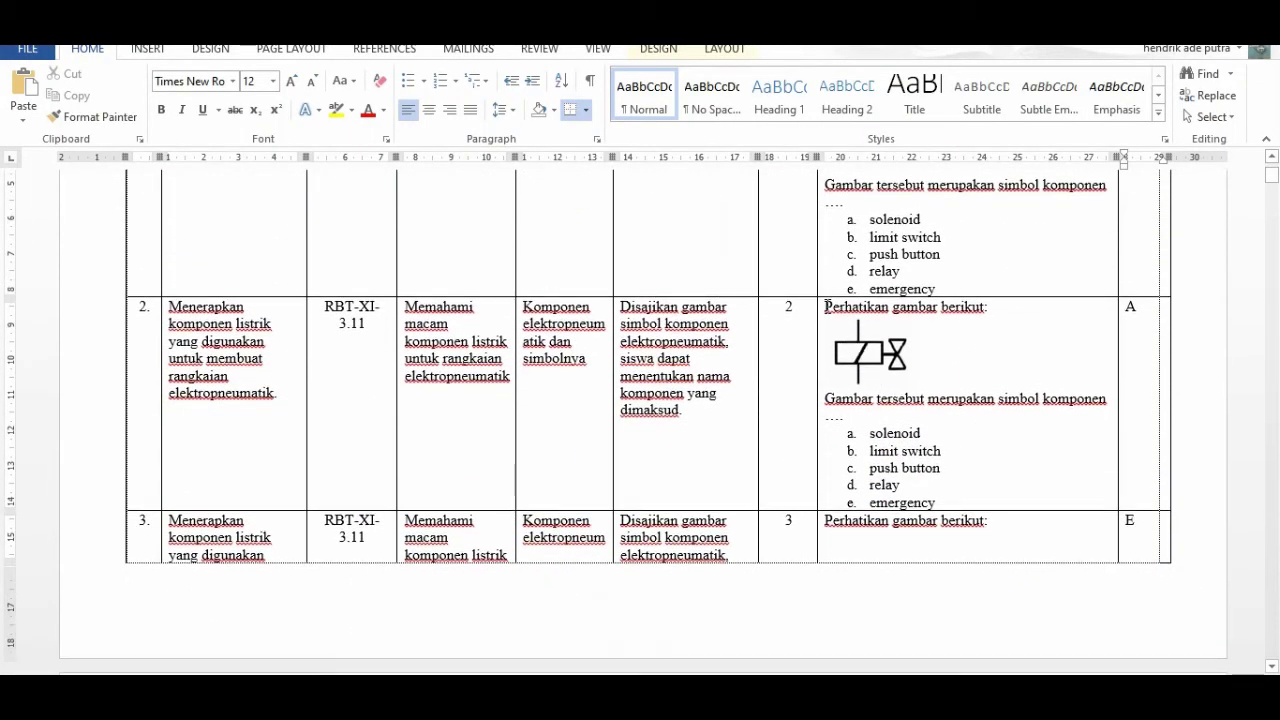
{"action": "left_click_drag", "start_coordinate": [826, 308], "coordinate": [848, 420]}
{"action": "key", "text": "ctrl+c"}
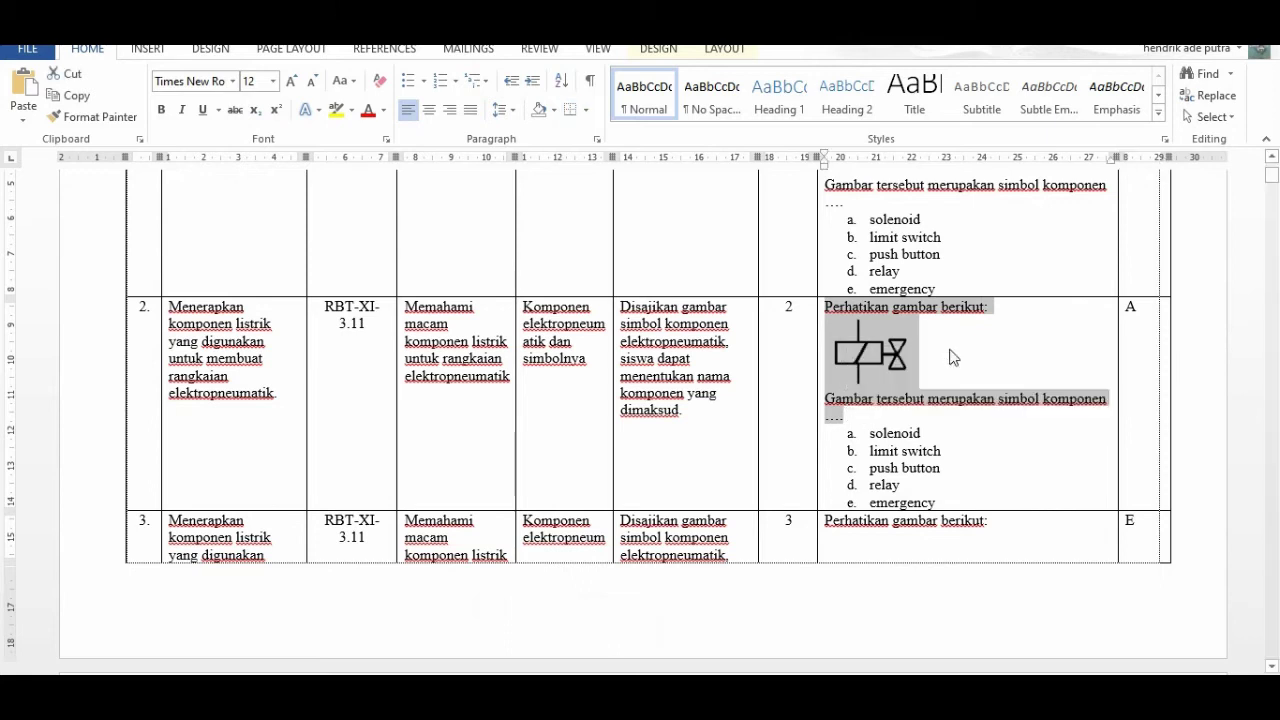
{"action": "key", "text": "alt+Tab"}
{"action": "key", "text": "ctrl+v"}
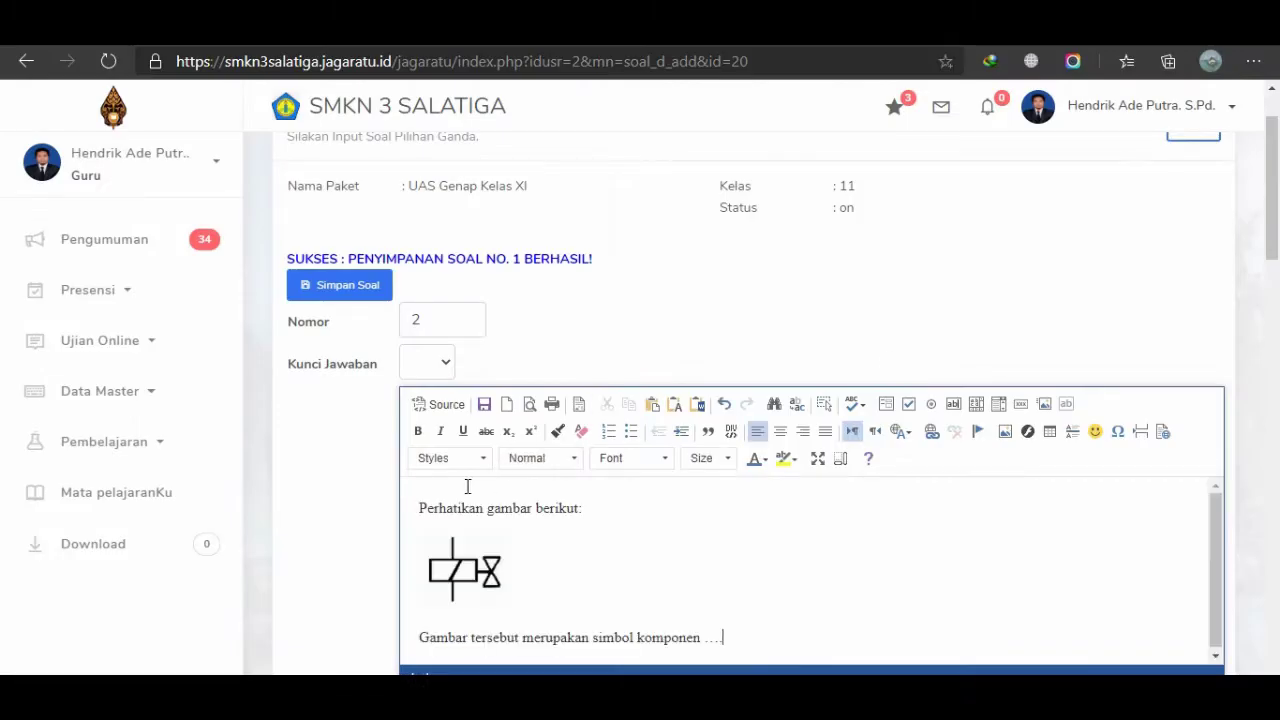
Copy option a, "solenoid", of question 2 from the Word document into the Jawaban A editor.
{"action": "scroll", "coordinate": [585, 497], "scroll_direction": "down", "scroll_amount": 5}
{"action": "left_click", "coordinate": [477, 409]}
{"action": "key", "text": "alt+Tab"}
{"action": "double_click", "coordinate": [900, 361]}
{"action": "key", "text": "alt+Tab"}
{"action": "type", "text": "solenoid"}
Copy option b, "limit switch", of question 2 from the Word document into the Jawaban B editor.
{"action": "scroll", "coordinate": [560, 440], "scroll_direction": "down", "scroll_amount": 3}
{"action": "left_click", "coordinate": [437, 434]}
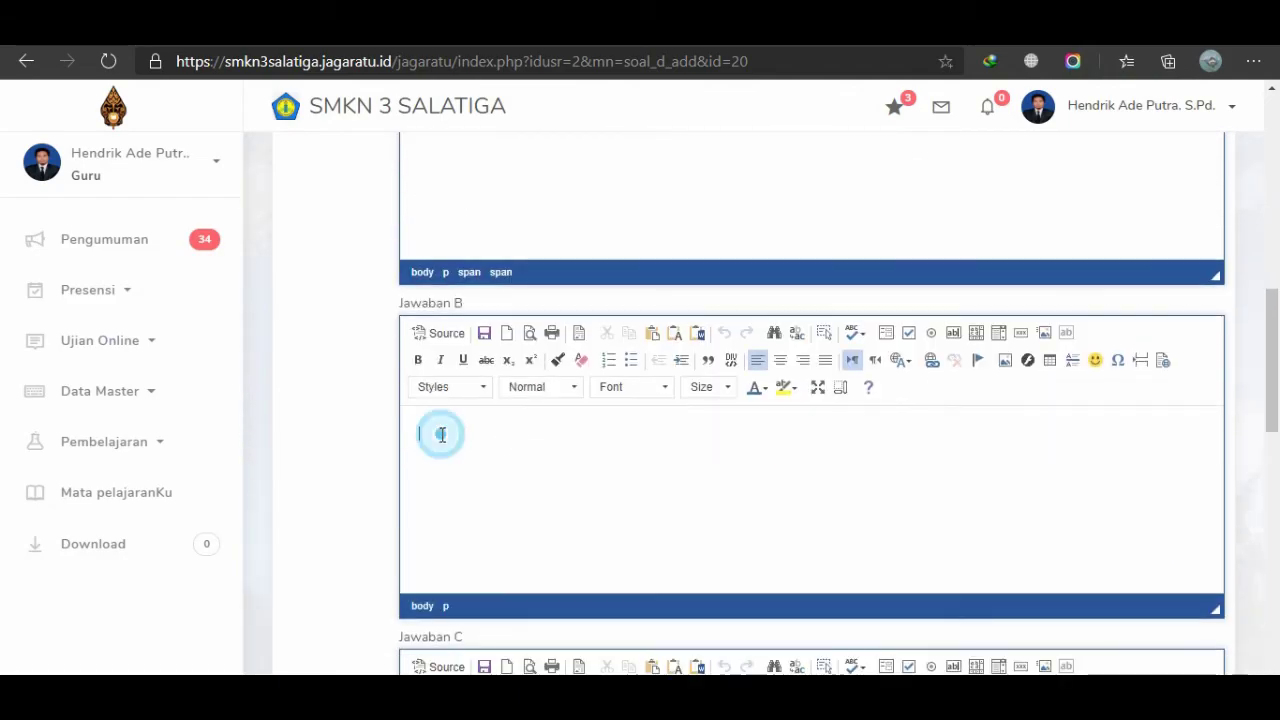
{"action": "key", "text": "alt+Tab"}
{"action": "left_click_drag", "start_coordinate": [869, 451], "coordinate": [947, 468]}
{"action": "key", "text": "ctrl+c"}
{"action": "key", "text": "alt+Tab"}
{"action": "key", "text": "ctrl+v"}
Copy option c, "push button", of question 2 from the Word document into the Jawaban C editor.
{"action": "scroll", "coordinate": [655, 451], "scroll_direction": "down", "scroll_amount": 3}
{"action": "left_click", "coordinate": [491, 471]}
{"action": "key", "text": "alt+Tab"}
{"action": "key", "text": "ctrl+c"}
{"action": "key", "text": "alt+Tab"}
{"action": "key", "text": "ctrl+v"}
Copy option d, "relay", of question 2 from the Word document into the Jawaban D editor.
{"action": "scroll", "coordinate": [457, 423], "scroll_direction": "down", "scroll_amount": 3}
{"action": "left_click", "coordinate": [470, 440]}
{"action": "key", "text": "alt+Tab"}
{"action": "left_click_drag", "start_coordinate": [869, 485], "coordinate": [940, 502]}
{"action": "key", "text": "alt+Tab"}
{"action": "key", "text": "ctrl+v"}
Copy option e, "emergency", of question 2 from the Word document into the Jawaban E editor.
{"action": "scroll", "coordinate": [724, 482], "scroll_direction": "down", "scroll_amount": 3}
{"action": "left_click", "coordinate": [486, 420]}
{"action": "key", "text": "alt+Tab"}
{"action": "key", "text": "ctrl+c"}
{"action": "key", "text": "alt+Tab"}
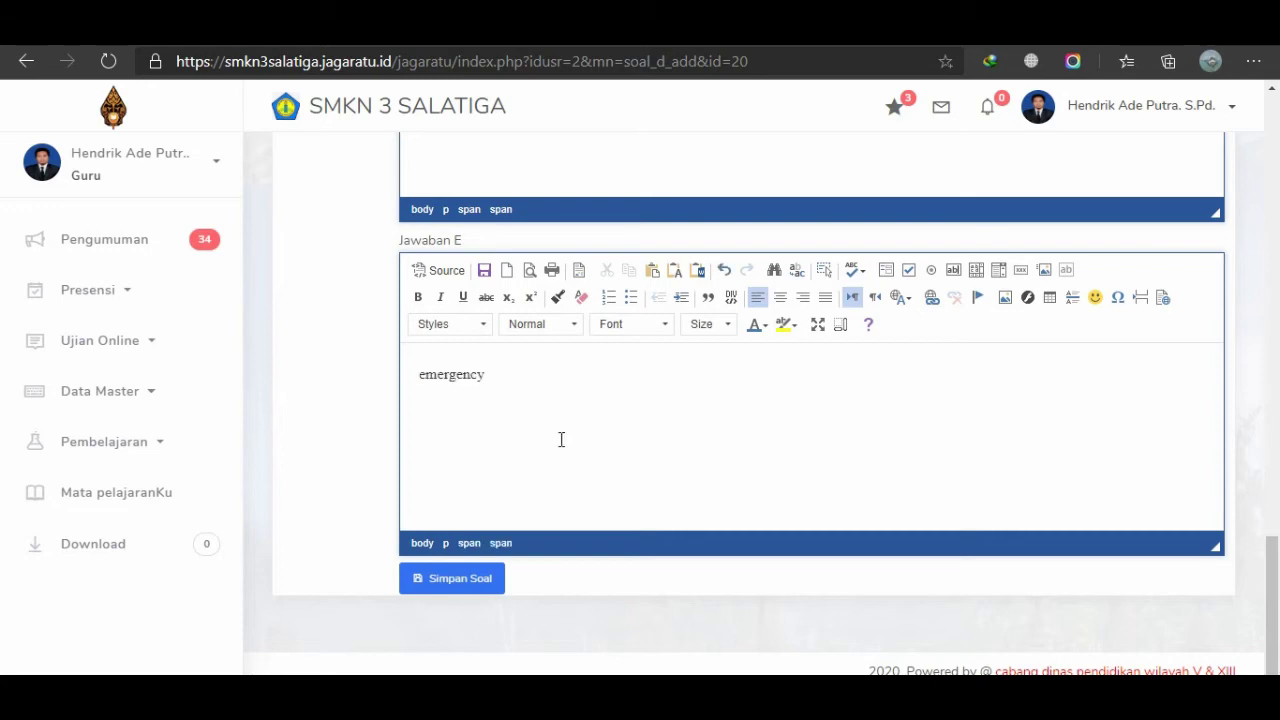
Copy the text and symbol picture of question 10 from the Word document into the question editor for number 10.
{"action": "scroll", "coordinate": [561, 439], "scroll_direction": "up", "scroll_amount": 10}
{"action": "scroll", "coordinate": [583, 457], "scroll_direction": "down", "scroll_amount": 10}
{"action": "scroll", "coordinate": [582, 451], "scroll_direction": "up", "scroll_amount": 10}
{"action": "key", "text": "alt+Tab"}
{"action": "key", "text": "alt+Tab"}
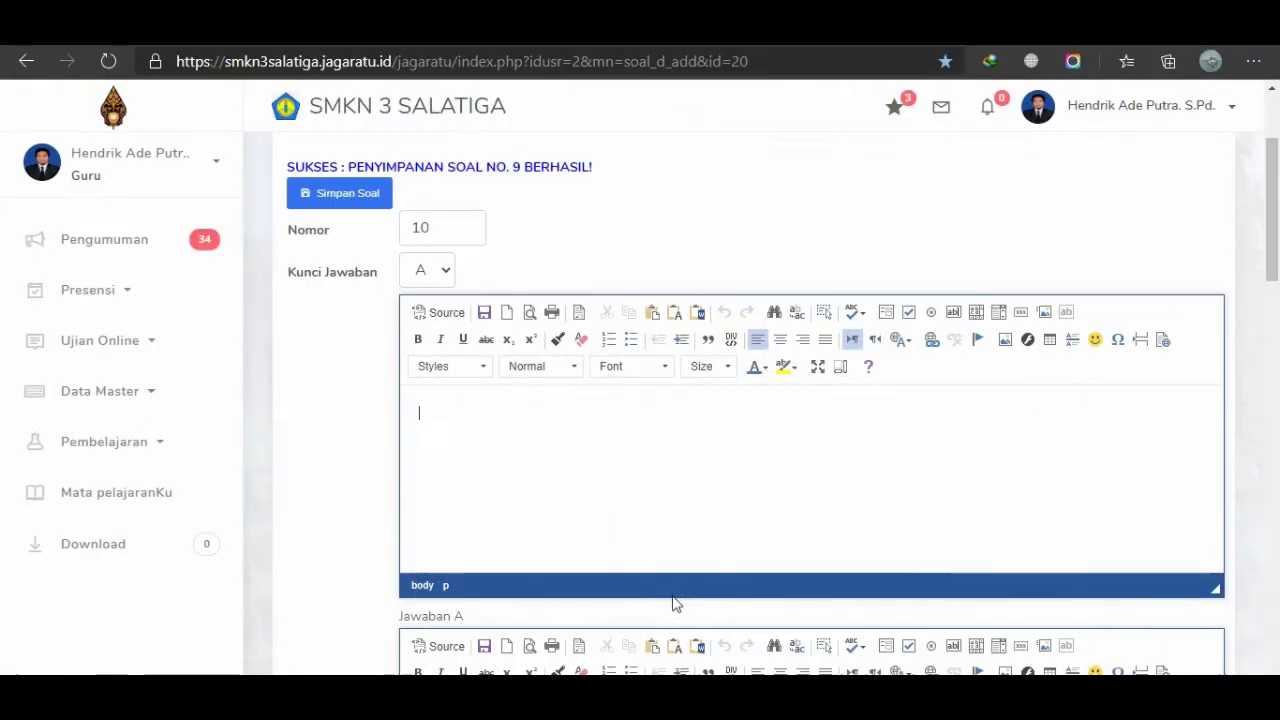
{"action": "key", "text": "ctrl+v"}
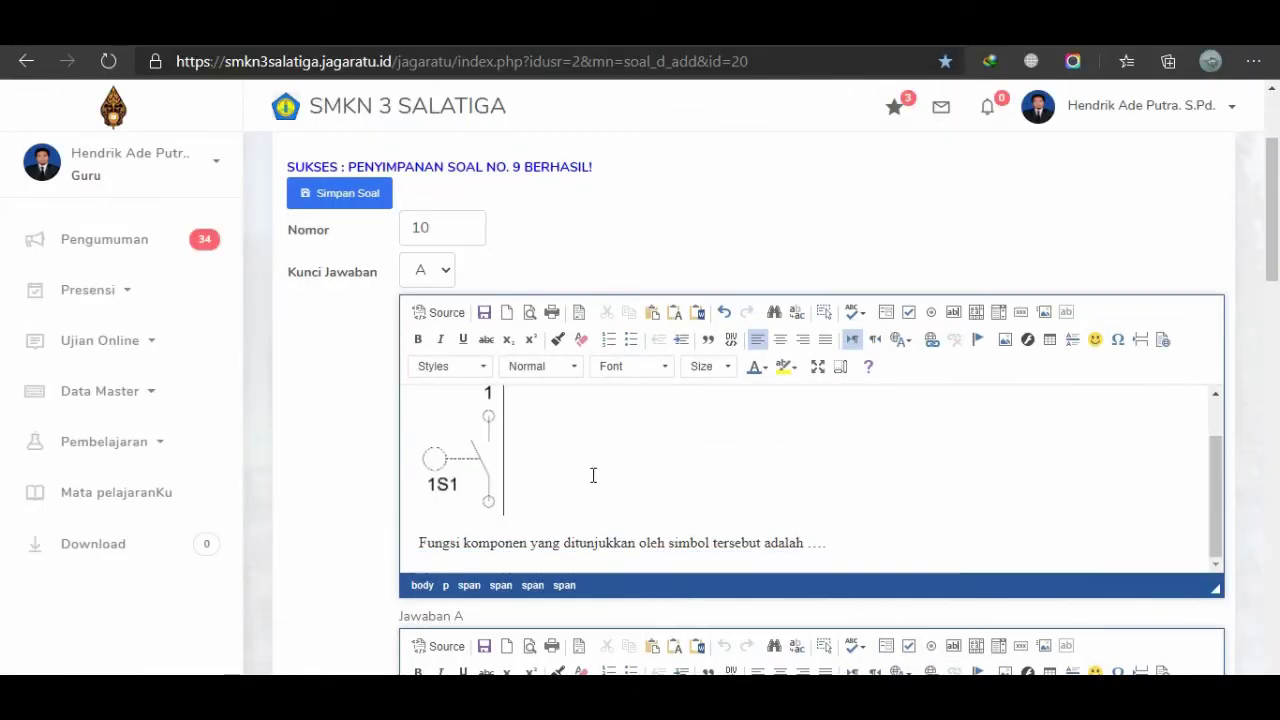
Copy option a, "mengetahui posisi silinder", of question 10 from the Word document into the Jawaban A editor.
{"action": "scroll", "coordinate": [593, 475], "scroll_direction": "down", "scroll_amount": 2}
{"action": "key", "text": "alt+Tab"}
{"action": "scroll", "coordinate": [870, 450], "scroll_direction": "down", "scroll_amount": 2}
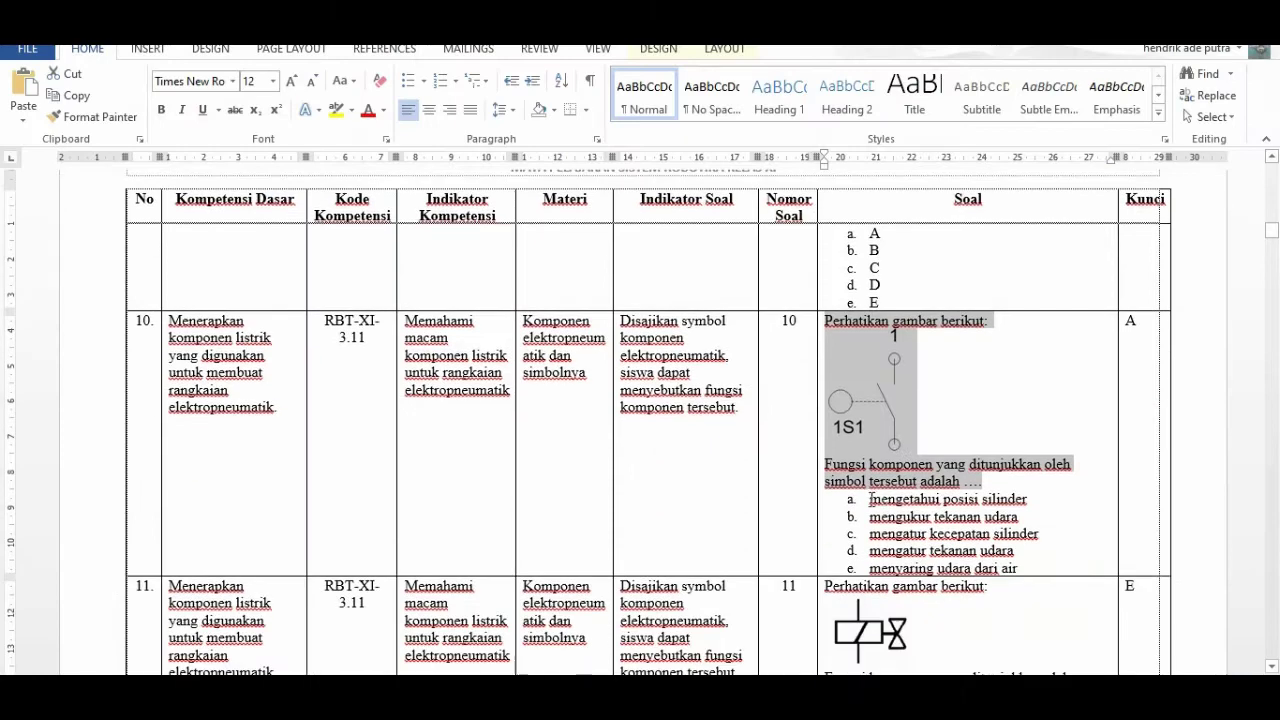
{"action": "left_click_drag", "start_coordinate": [869, 499], "coordinate": [1030, 500]}
{"action": "key", "text": "ctrl+c"}
{"action": "key", "text": "alt+Tab"}
{"action": "left_click", "coordinate": [531, 553]}
{"action": "key", "text": "ctrl+v"}
Copy option b, "mengukur tekanan udara", of question 10 from the Word document into the Jawaban B editor.
{"action": "scroll", "coordinate": [508, 478], "scroll_direction": "down", "scroll_amount": 3}
{"action": "scroll", "coordinate": [508, 478], "scroll_direction": "down", "scroll_amount": 3}
{"action": "left_click", "coordinate": [449, 386]}
{"action": "key", "text": "alt+Tab"}
{"action": "left_click_drag", "start_coordinate": [869, 517], "coordinate": [1015, 519]}
{"action": "key", "text": "ctrl+c"}
{"action": "key", "text": "alt+Tab"}
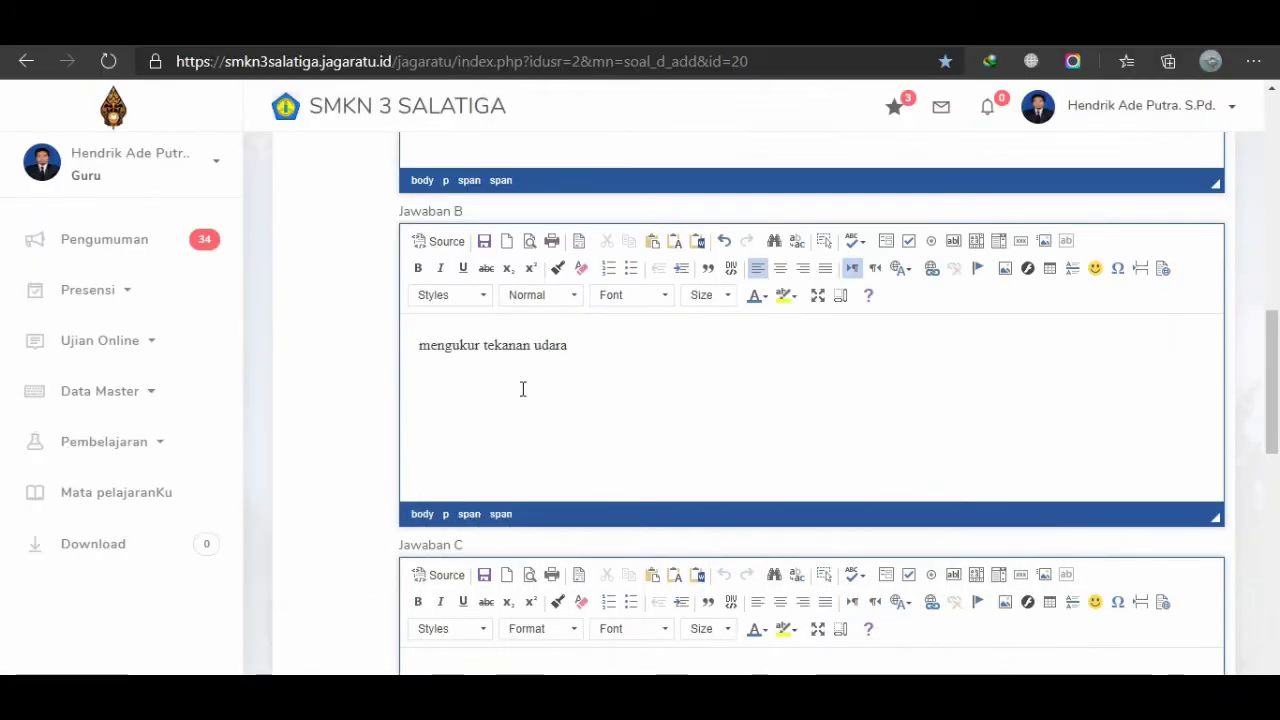
Copy option c, "mengatur kecepatan silinder", of question 10 from the Word document into the Jawaban C editor.
{"action": "scroll", "coordinate": [522, 389], "scroll_direction": "down", "scroll_amount": 2}
{"action": "left_click", "coordinate": [491, 486]}
{"action": "key", "text": "alt+Tab"}
{"action": "left_click_drag", "start_coordinate": [869, 534], "coordinate": [1038, 540]}
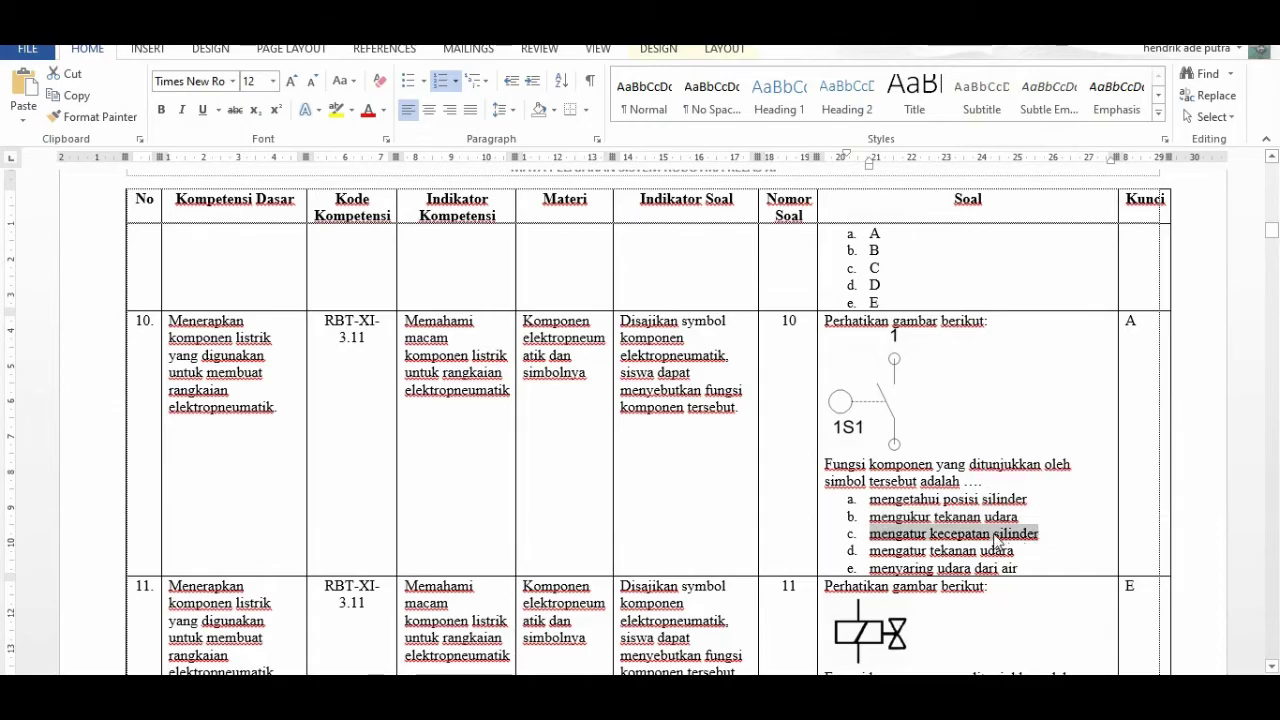
{"action": "key", "text": "ctrl+c"}
{"action": "key", "text": "alt+Tab"}
{"action": "key", "text": "ctrl+v"}
Copy option d, "mengatur tekanan udara", of question 10 from the Word document into the Jawaban D editor.
{"action": "scroll", "coordinate": [643, 509], "scroll_direction": "down", "scroll_amount": 3}
{"action": "key", "text": "alt+Tab"}
{"action": "left_click_drag", "start_coordinate": [869, 551], "coordinate": [1014, 551]}
{"action": "key", "text": "ctrl+c"}
{"action": "key", "text": "alt+Tab"}
{"action": "key", "text": "ctrl+v"}
Copy option e, "menyaring udara dari air", of question 10 from the Word document into the Jawaban E editor and save the question.
{"action": "scroll", "coordinate": [537, 480], "scroll_direction": "down", "scroll_amount": 3}
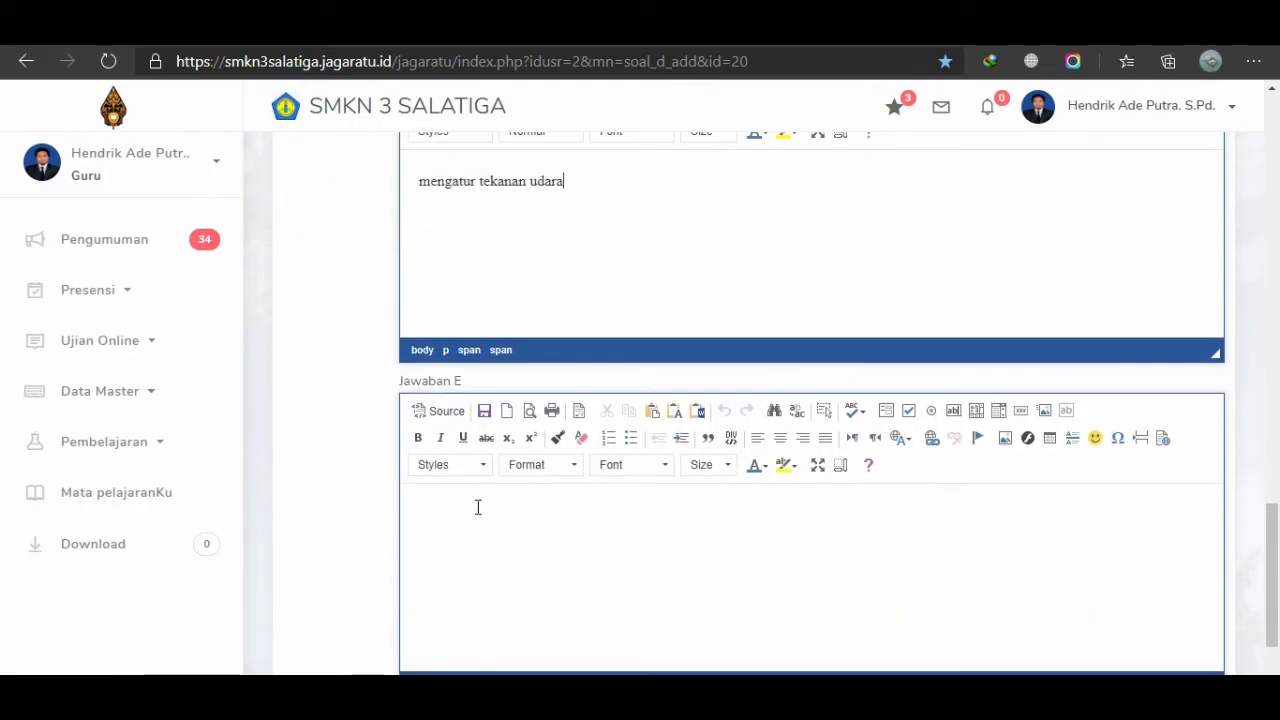
{"action": "left_click", "coordinate": [477, 507]}
{"action": "key", "text": "alt+Tab"}
{"action": "left_click_drag", "start_coordinate": [869, 566], "coordinate": [1022, 566]}
{"action": "key", "text": "alt+Tab"}
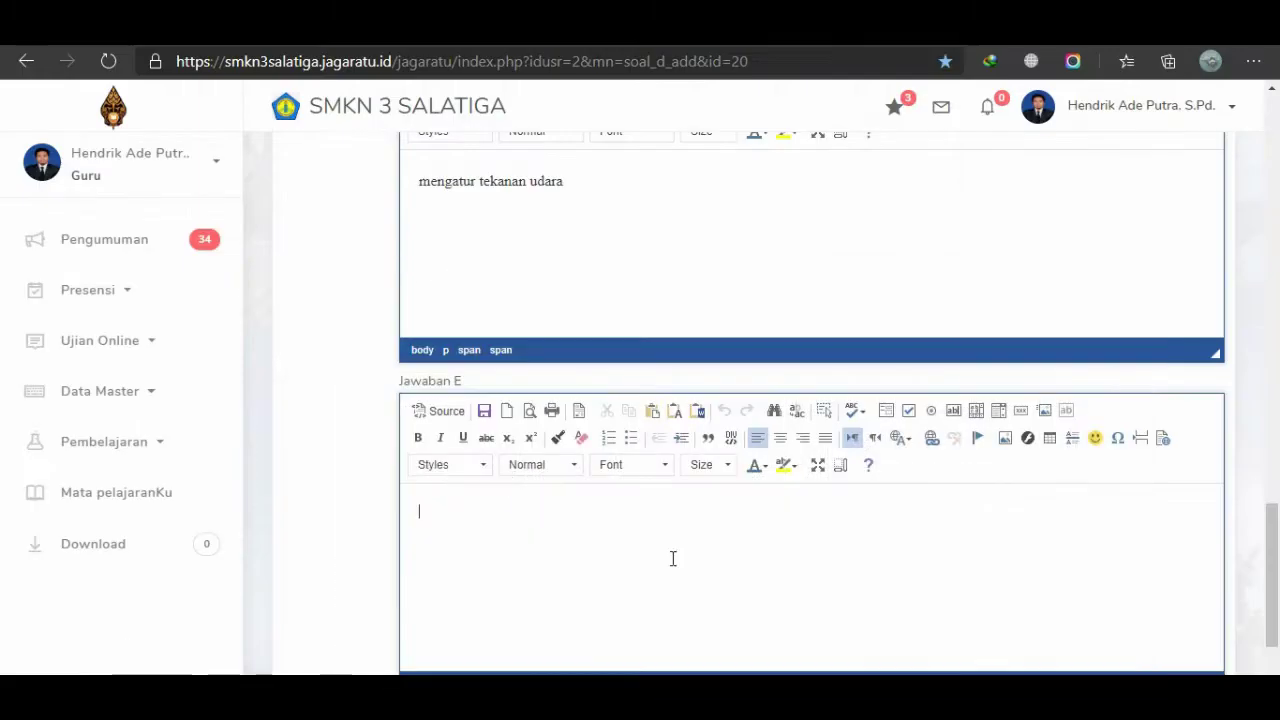
{"action": "scroll", "coordinate": [483, 522], "scroll_direction": "down", "scroll_amount": 3}
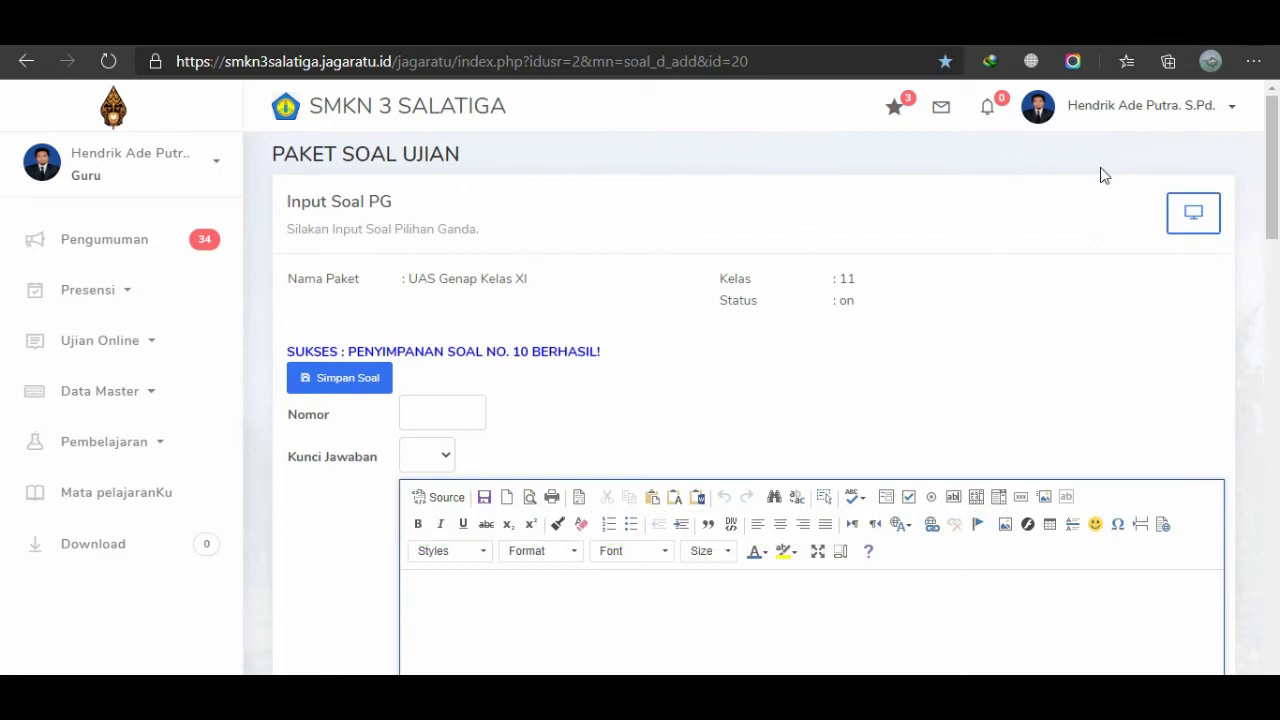
Return to the package list, open the question view of "UAS Genap Kelas XI" and review questions 1 to 10 with their answer keys.
{"action": "left_click", "coordinate": [1194, 222]}
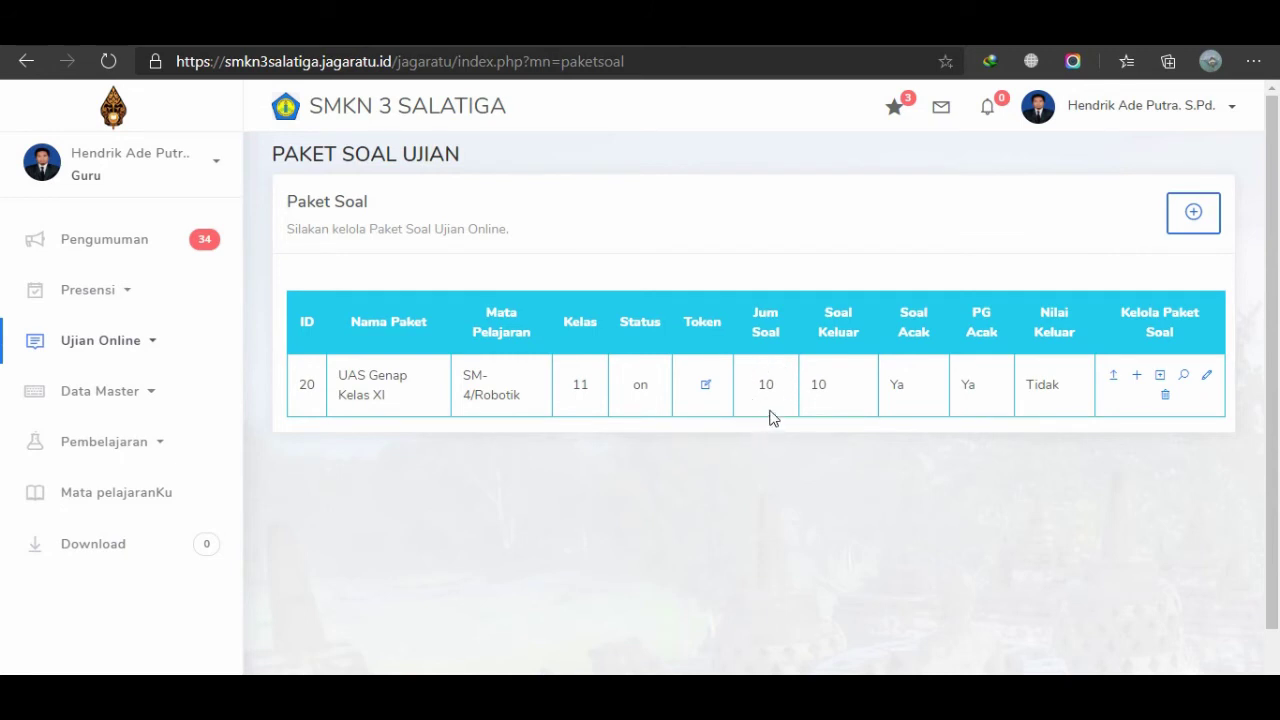
{"action": "left_click", "coordinate": [1185, 385]}
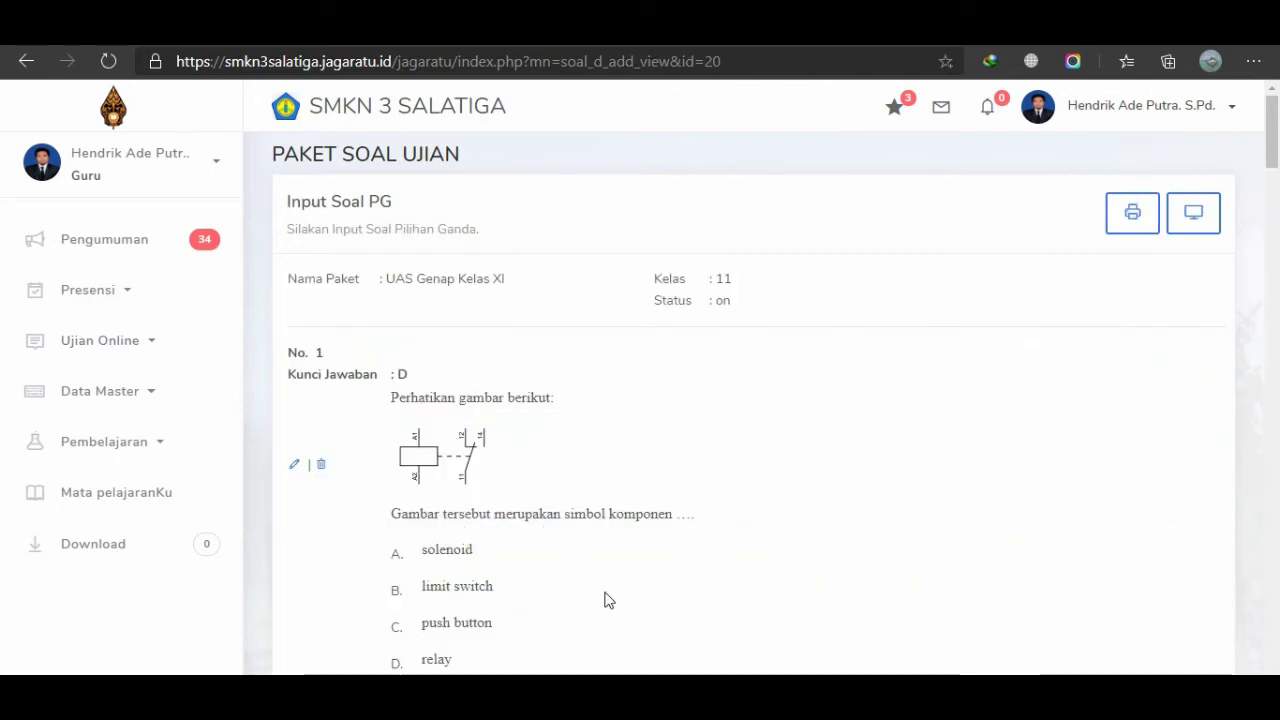
{"action": "scroll", "coordinate": [643, 469], "scroll_direction": "down", "scroll_amount": 5}
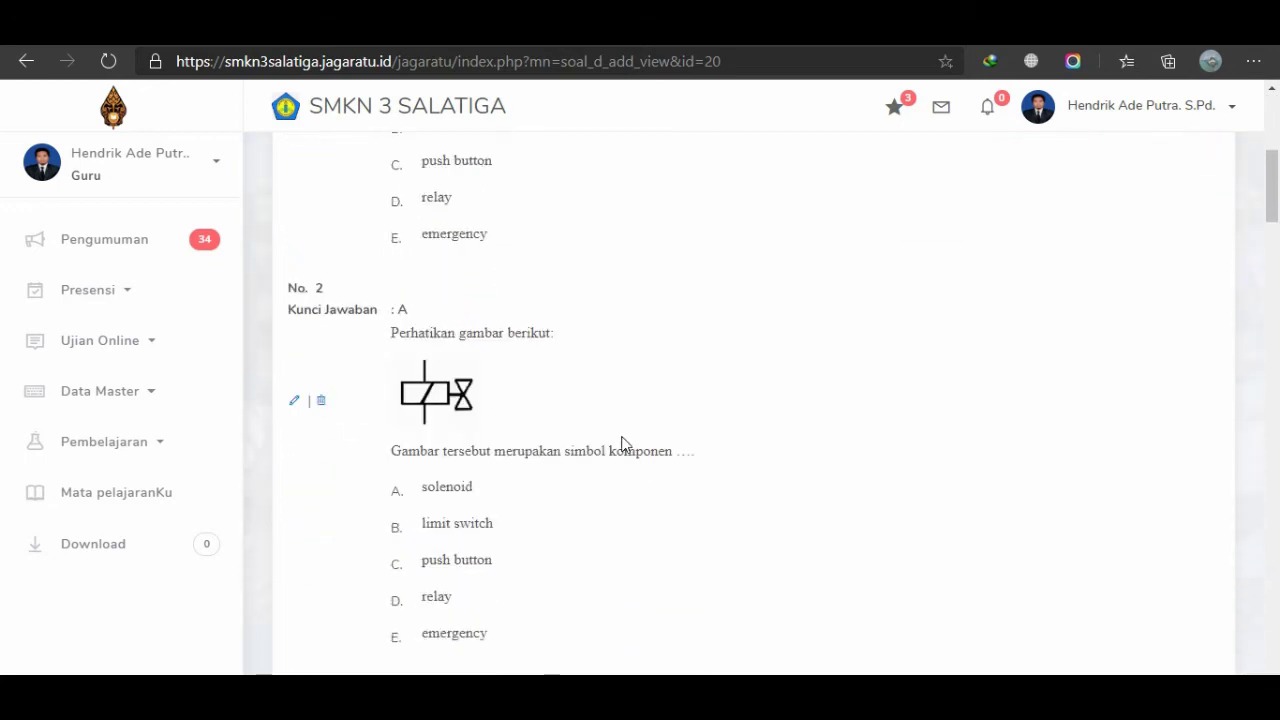
{"action": "scroll", "coordinate": [621, 443], "scroll_direction": "down", "scroll_amount": 7}
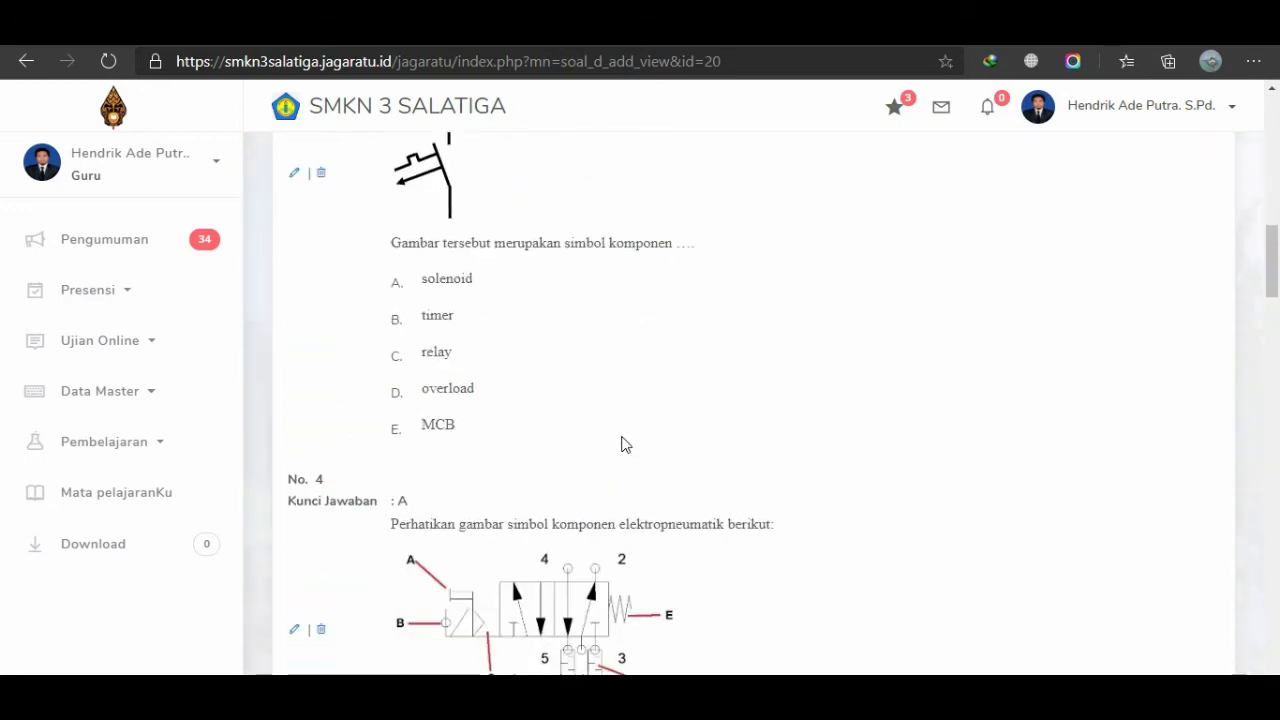
{"action": "scroll", "coordinate": [621, 443], "scroll_direction": "down", "scroll_amount": 8}
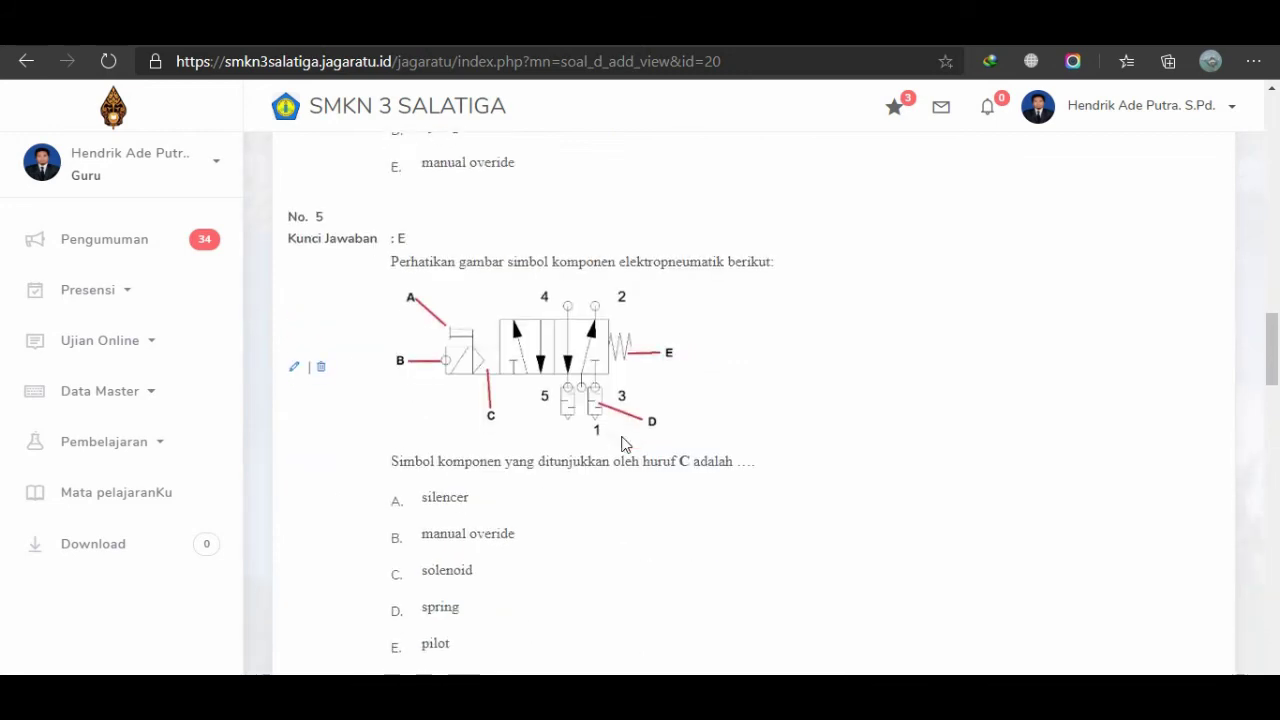
{"action": "scroll", "coordinate": [621, 443], "scroll_direction": "down", "scroll_amount": 2}
{"action": "scroll", "coordinate": [621, 443], "scroll_direction": "down", "scroll_amount": 6}
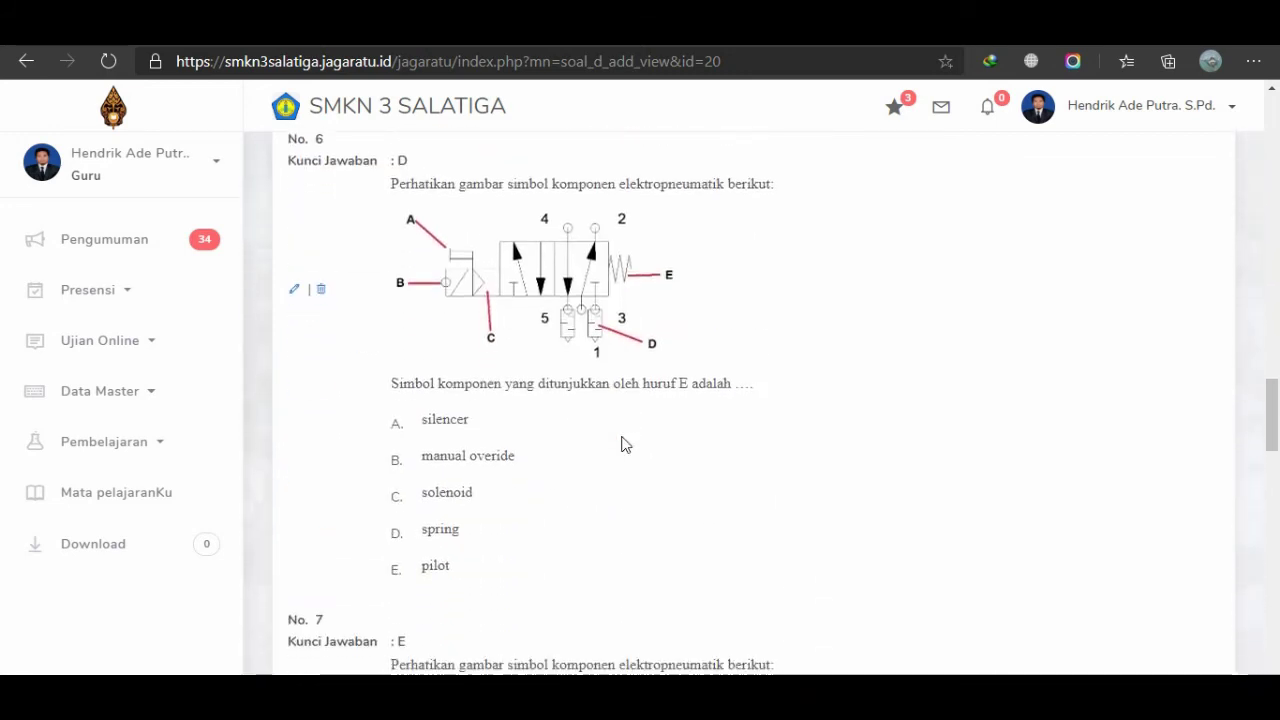
{"action": "scroll", "coordinate": [621, 443], "scroll_direction": "down", "scroll_amount": 4}
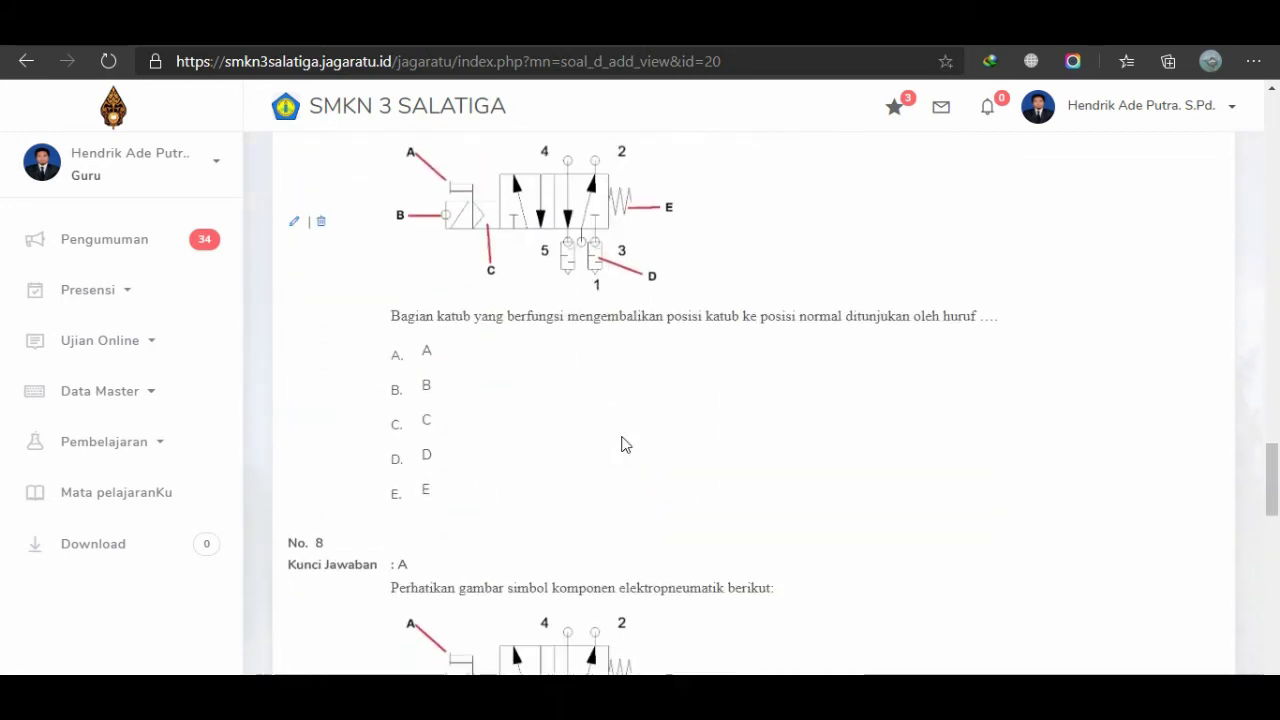
{"action": "scroll", "coordinate": [621, 443], "scroll_direction": "down", "scroll_amount": 1}
{"action": "scroll", "coordinate": [621, 443], "scroll_direction": "down", "scroll_amount": 4}
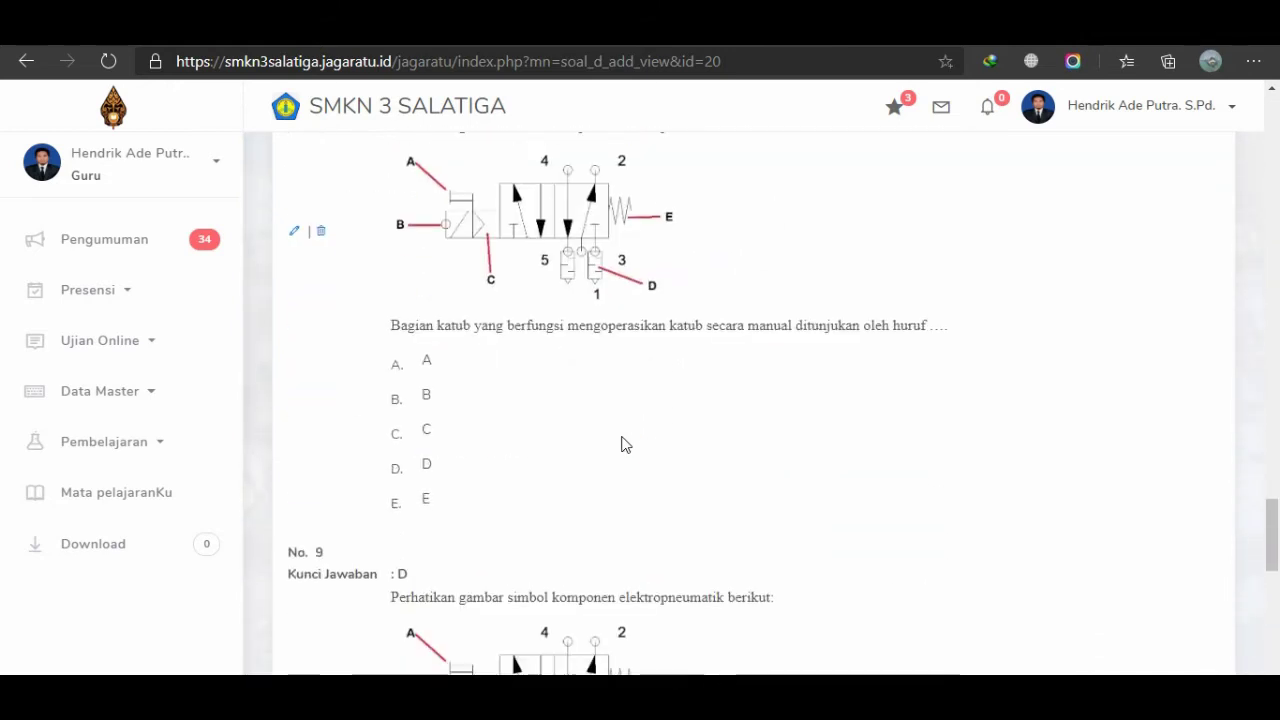
{"action": "scroll", "coordinate": [621, 443], "scroll_direction": "down", "scroll_amount": 5}
{"action": "scroll", "coordinate": [621, 443], "scroll_direction": "down", "scroll_amount": 2}
{"action": "scroll", "coordinate": [621, 443], "scroll_direction": "down", "scroll_amount": 3}
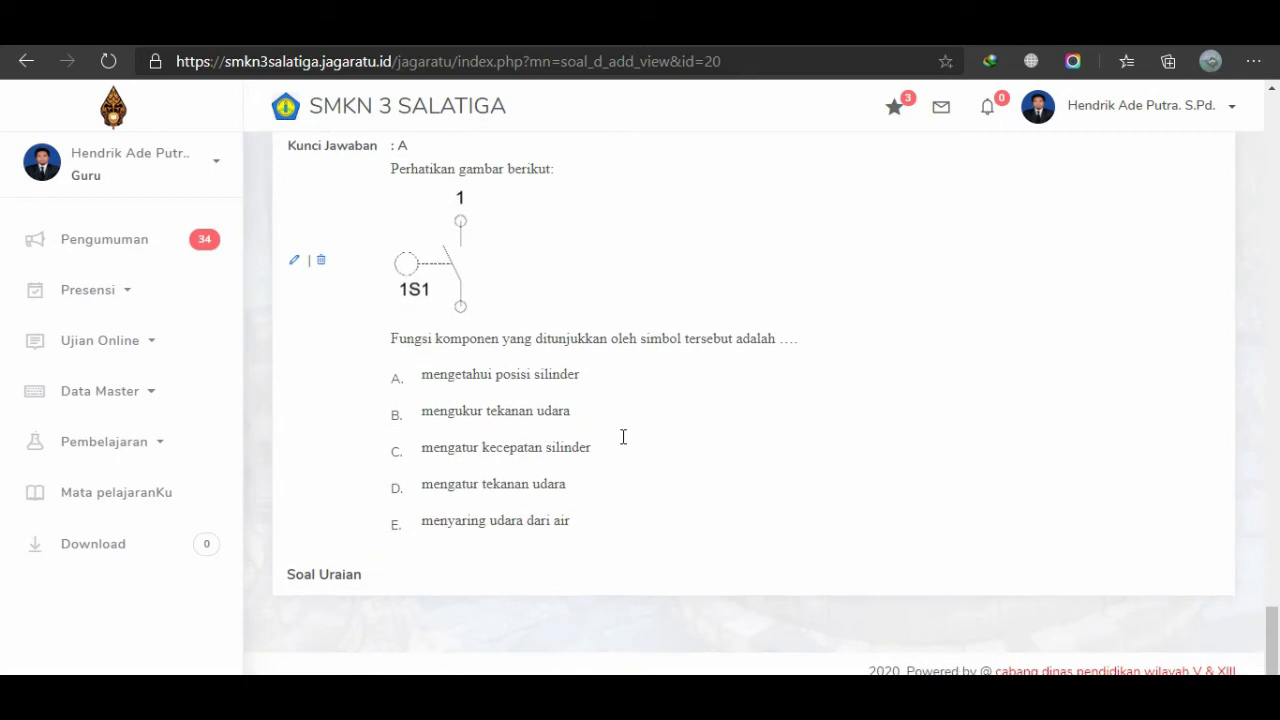
{"action": "scroll", "coordinate": [621, 443], "scroll_direction": "up", "scroll_amount": 10}
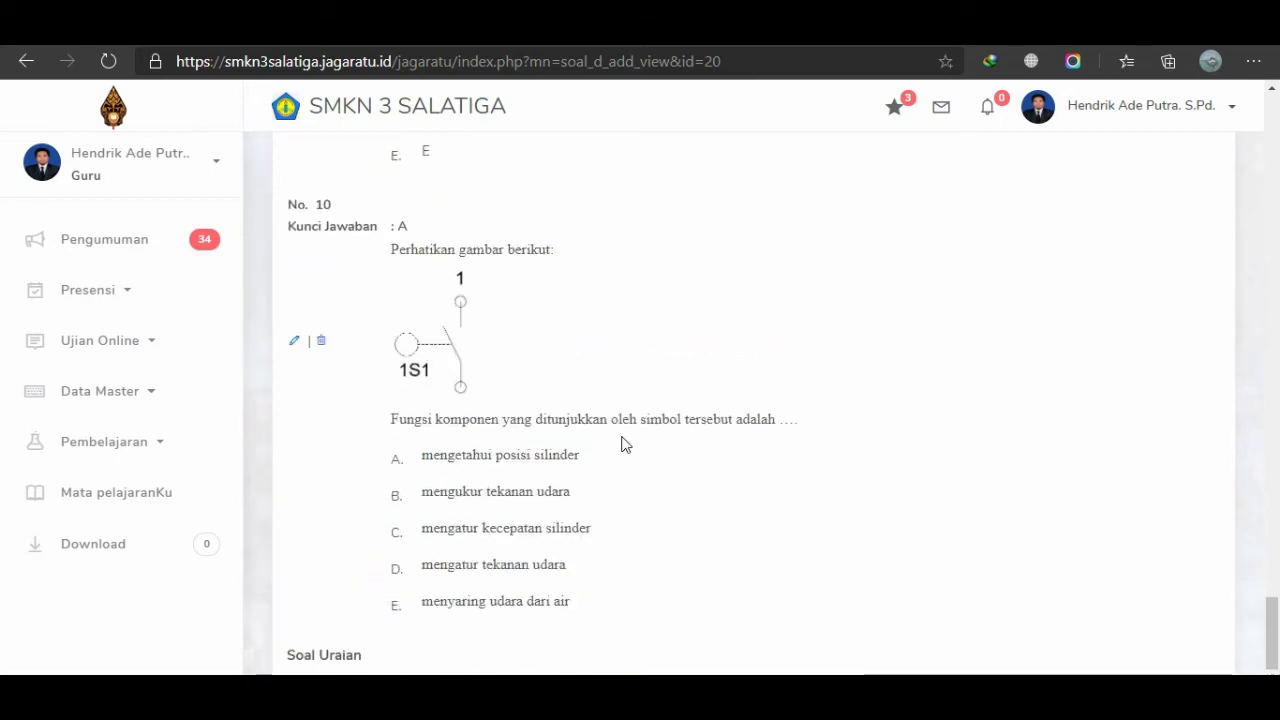
{"action": "scroll", "coordinate": [621, 443], "scroll_direction": "up", "scroll_amount": 9}
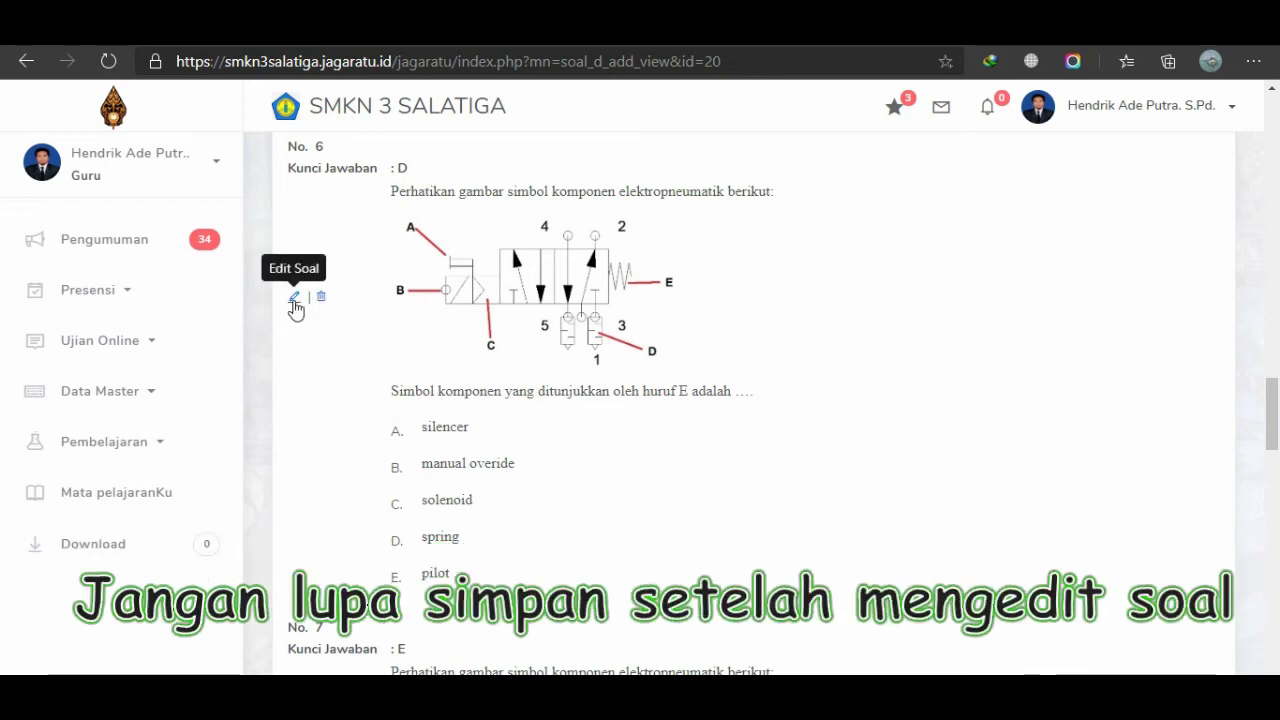
{"action": "scroll", "coordinate": [443, 320], "scroll_direction": "up", "scroll_amount": 10}
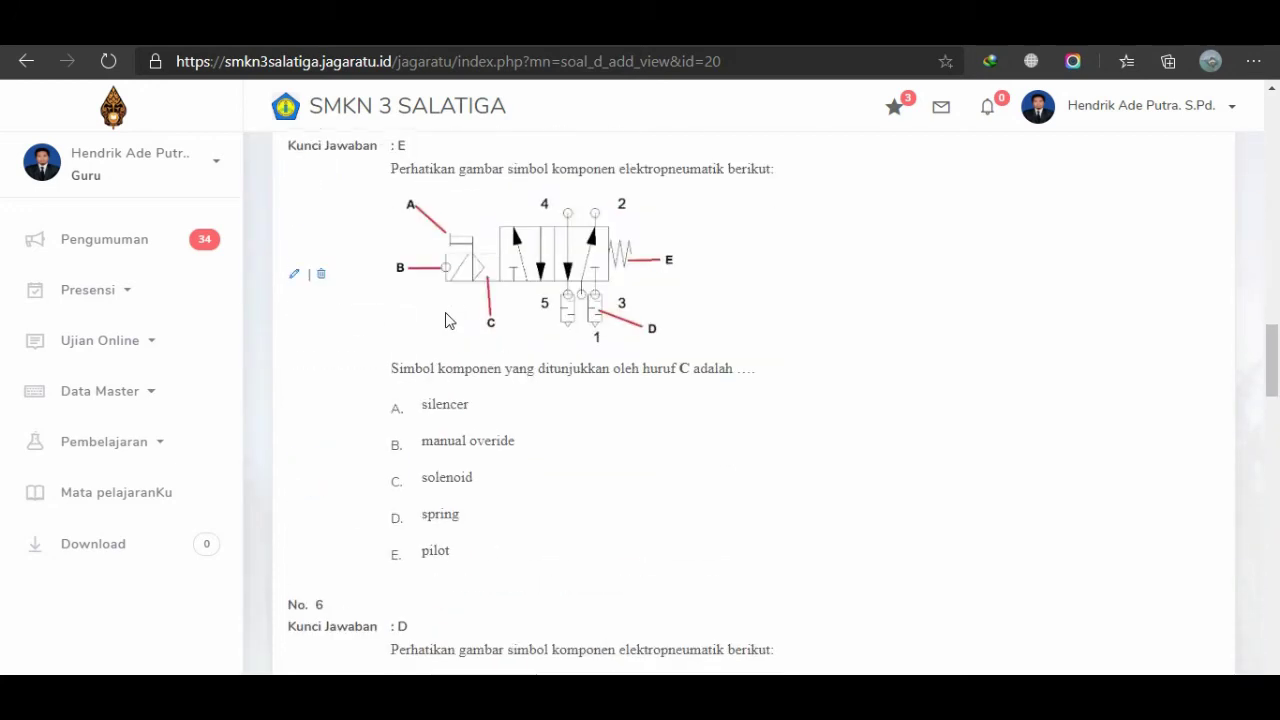
{"action": "scroll", "coordinate": [446, 320], "scroll_direction": "up", "scroll_amount": 9}
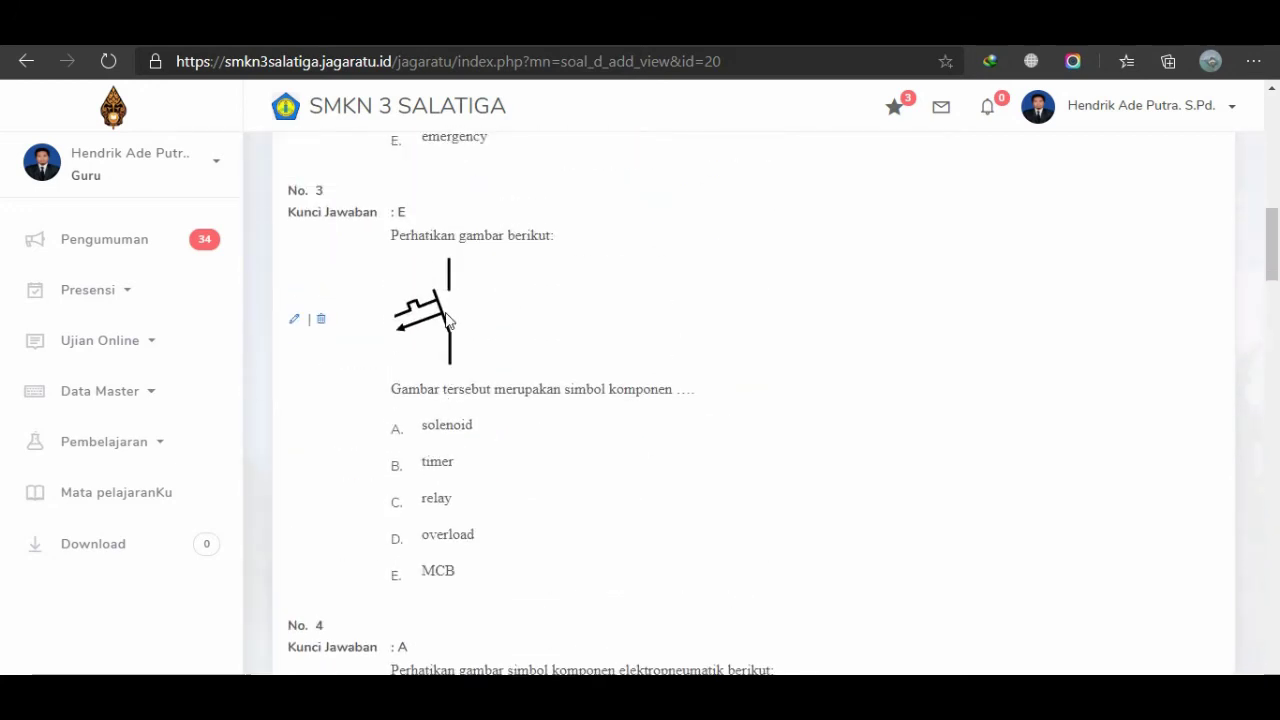
{"action": "scroll", "coordinate": [446, 320], "scroll_direction": "up", "scroll_amount": 8}
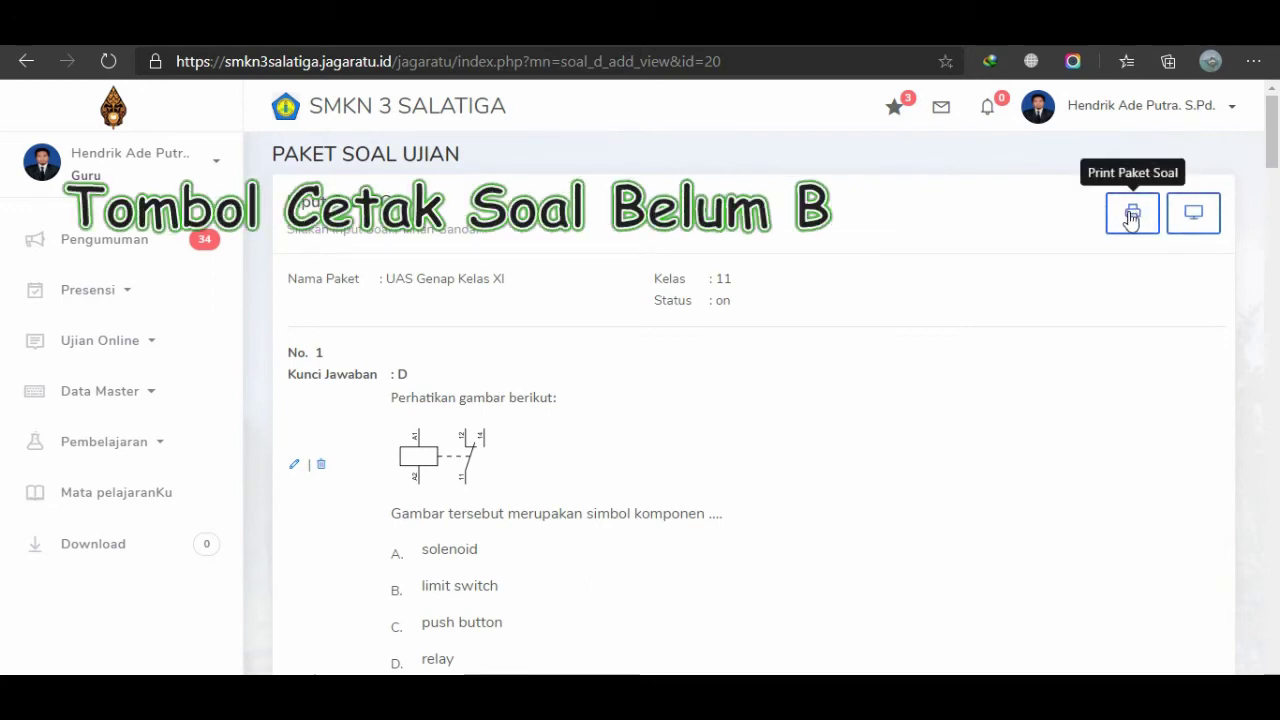
Try to print the question package and close the print page.
{"action": "left_click", "coordinate": [1130, 216]}
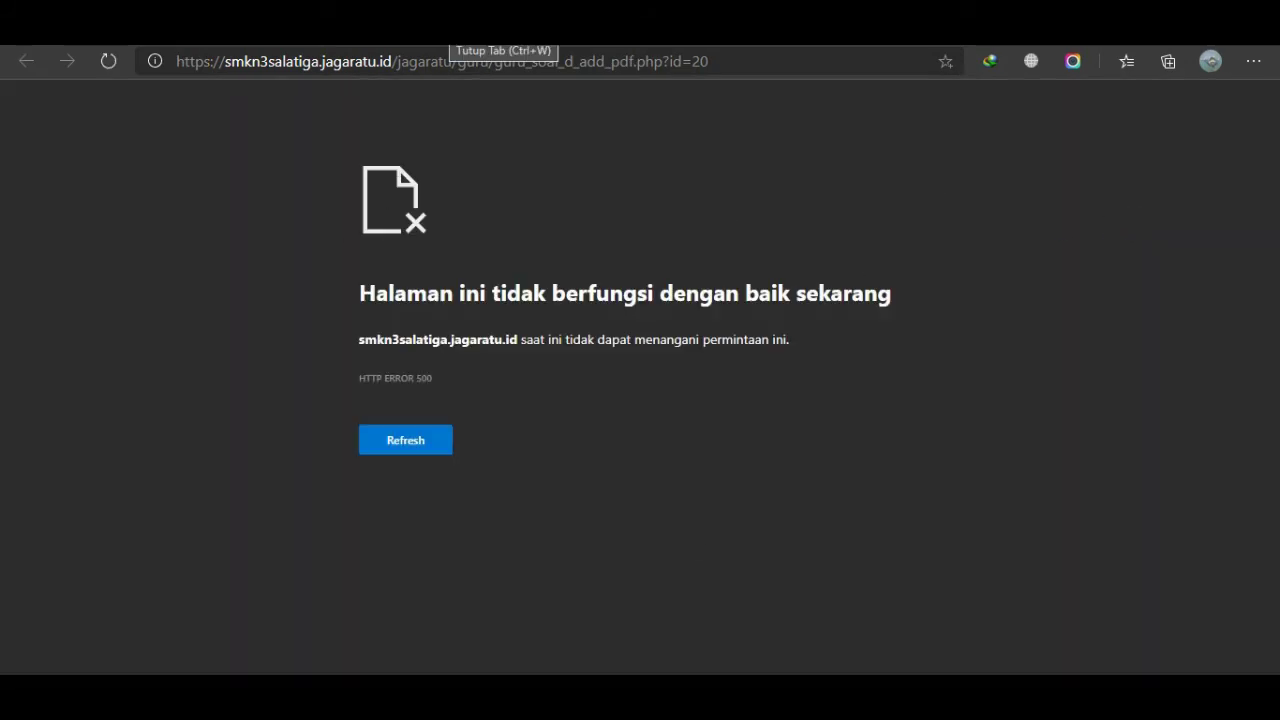
{"action": "key", "text": "ctrl+w"}
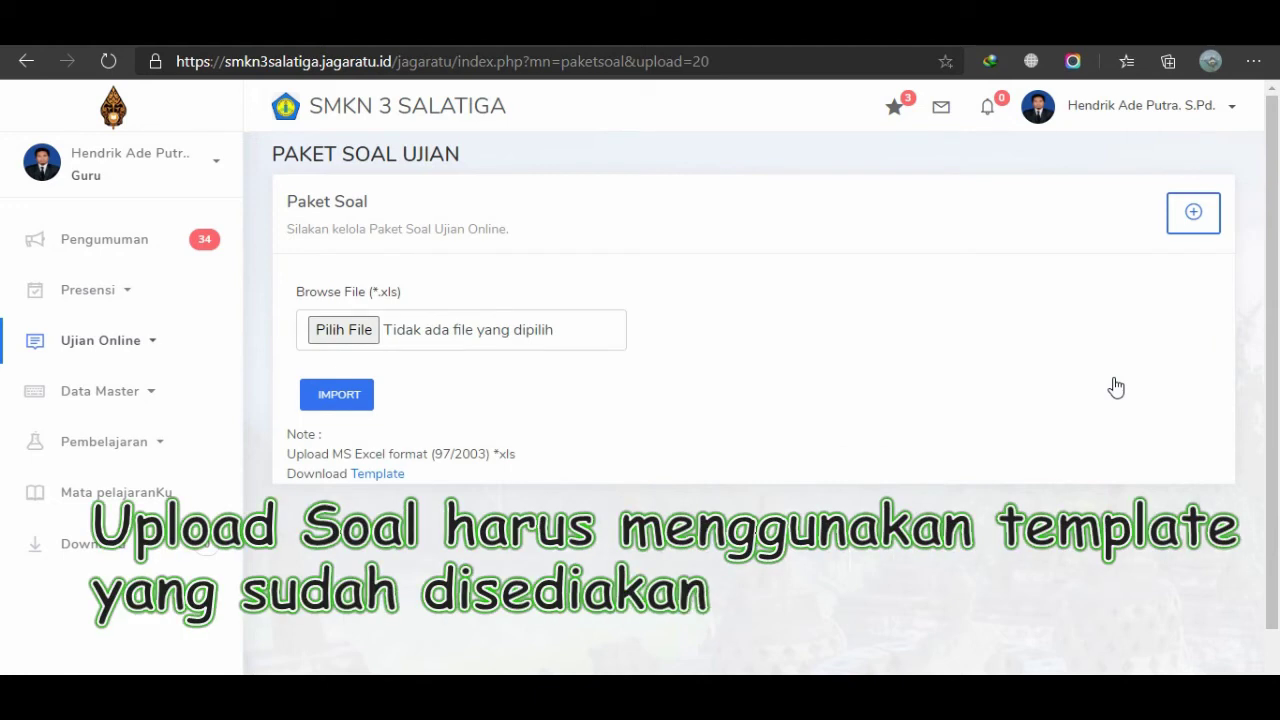
Download the question upload template, open it in Excel and examine its header row and sample question.
{"action": "left_click", "coordinate": [384, 475]}
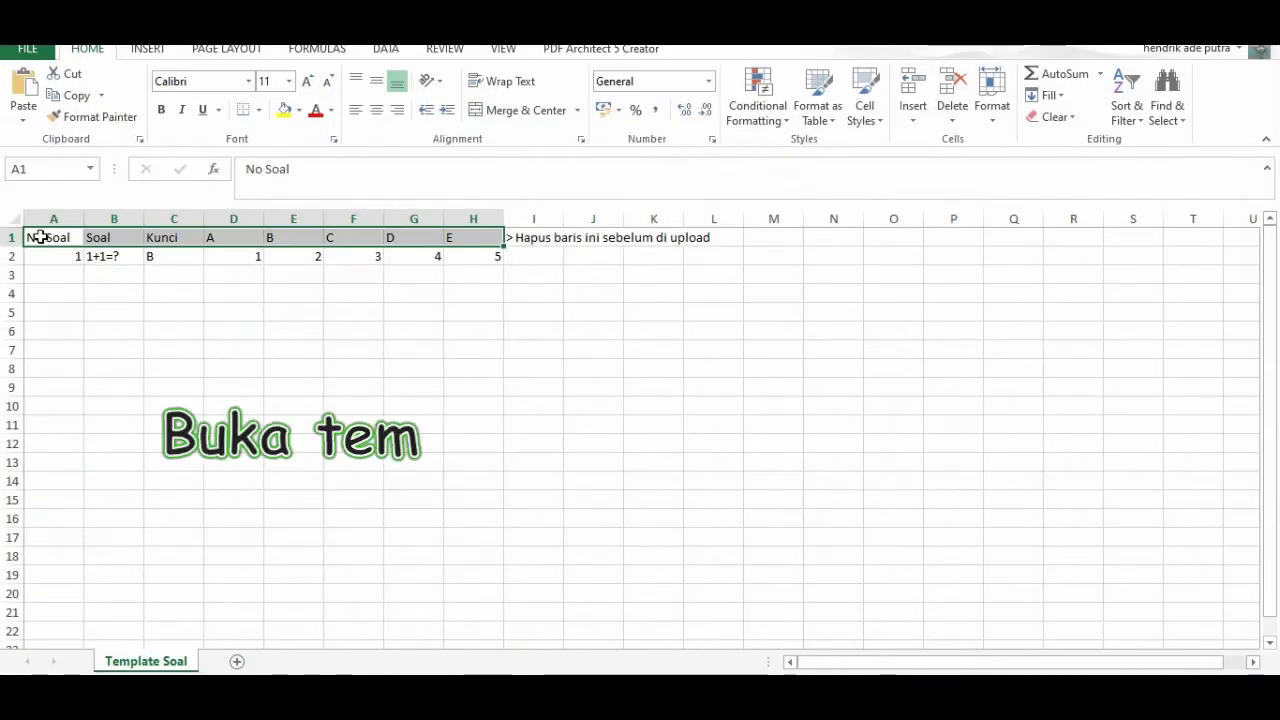
{"action": "double_click", "coordinate": [63, 257]}
{"action": "left_click", "coordinate": [183, 286]}
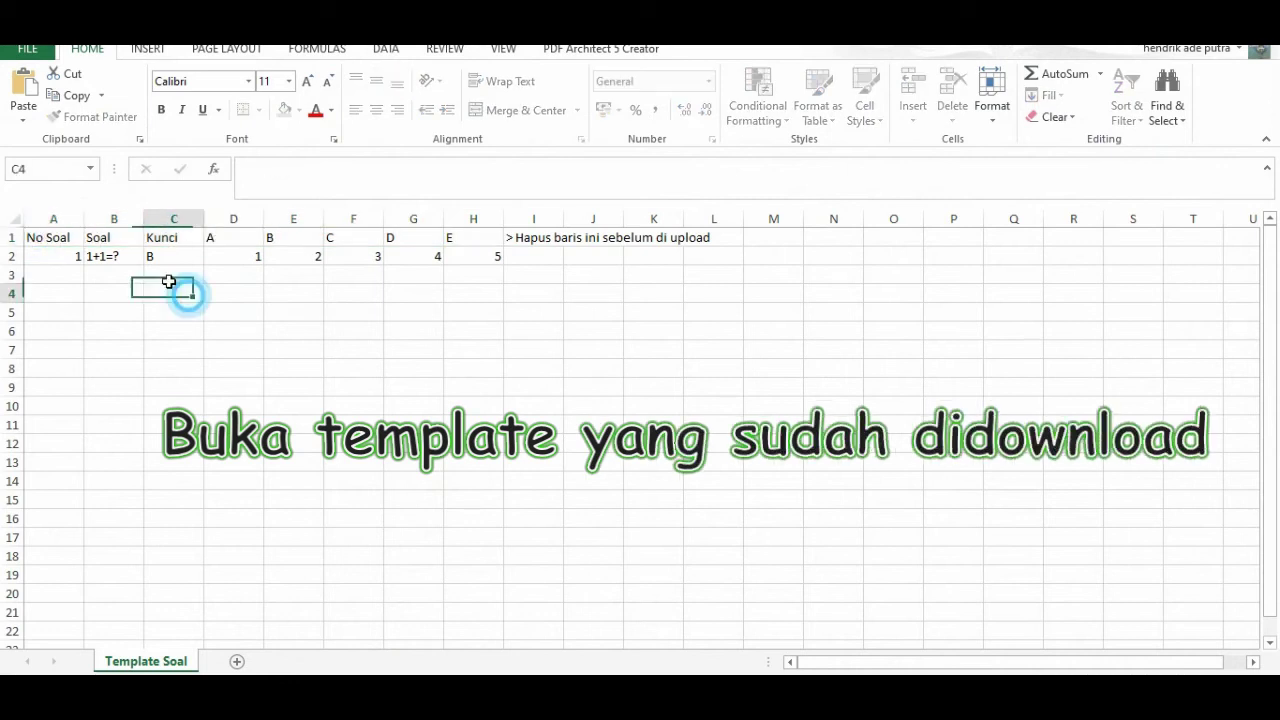
{"action": "left_click_drag", "start_coordinate": [57, 240], "coordinate": [490, 234]}
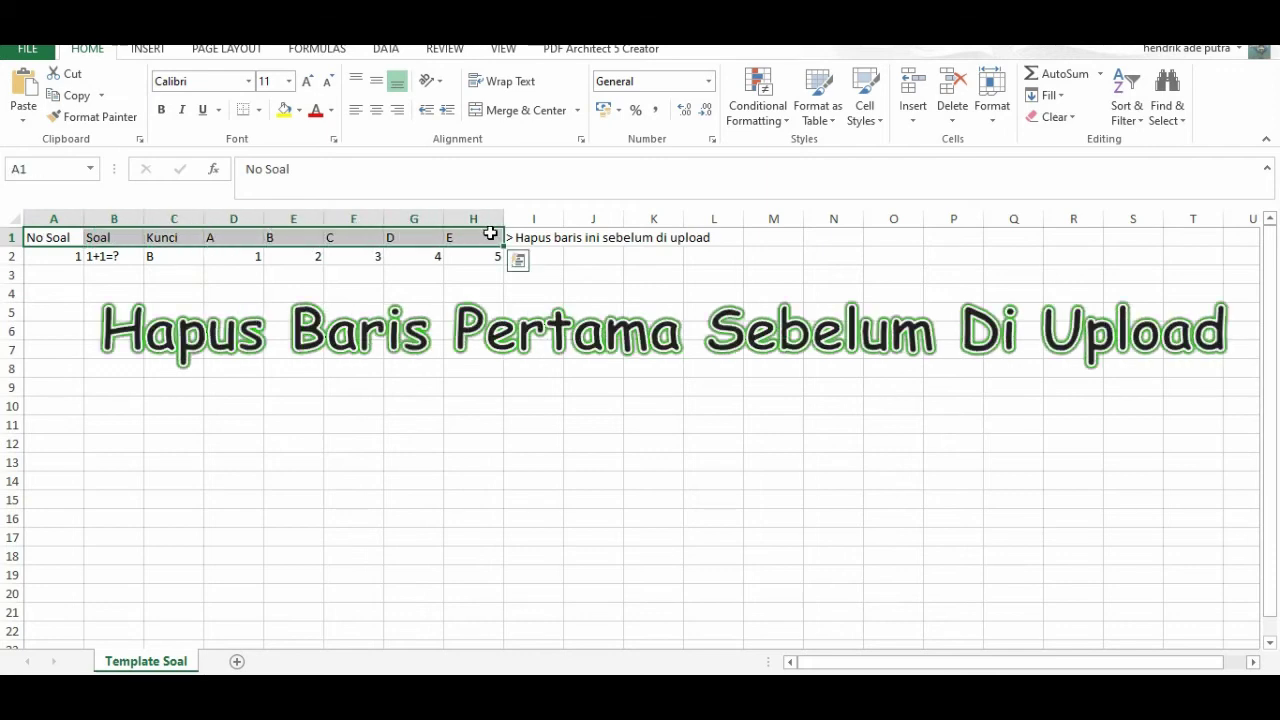
{"action": "left_click", "coordinate": [445, 286]}
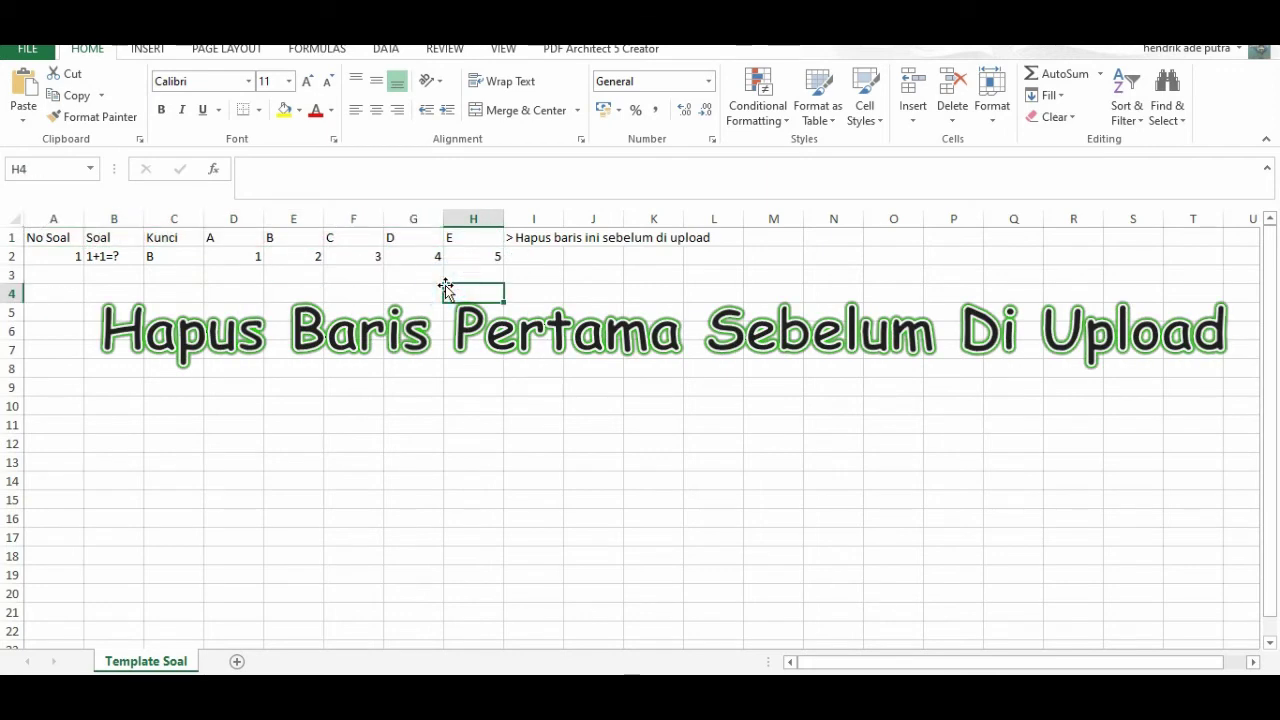
{"action": "left_click", "coordinate": [9, 237]}
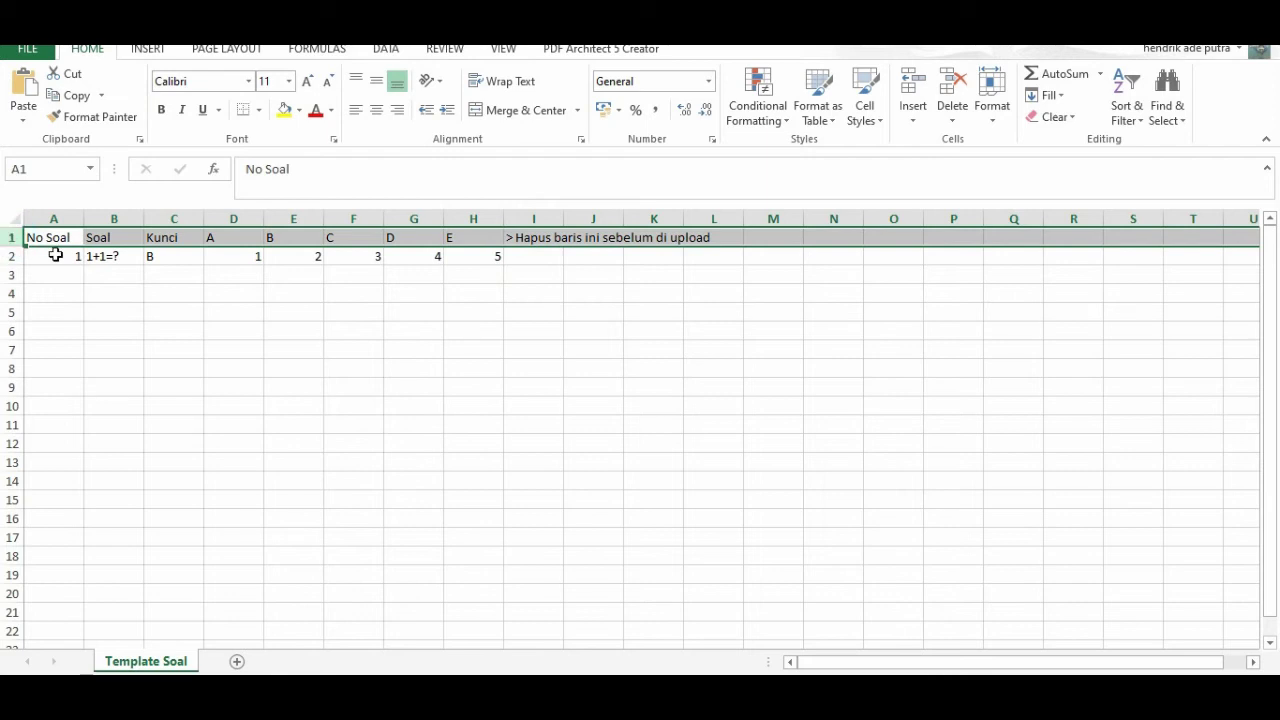
Enter 11 as No Soal in row 2 of the template and the text of question 11 from the Word document as its Soal.
{"action": "left_click", "coordinate": [55, 255]}
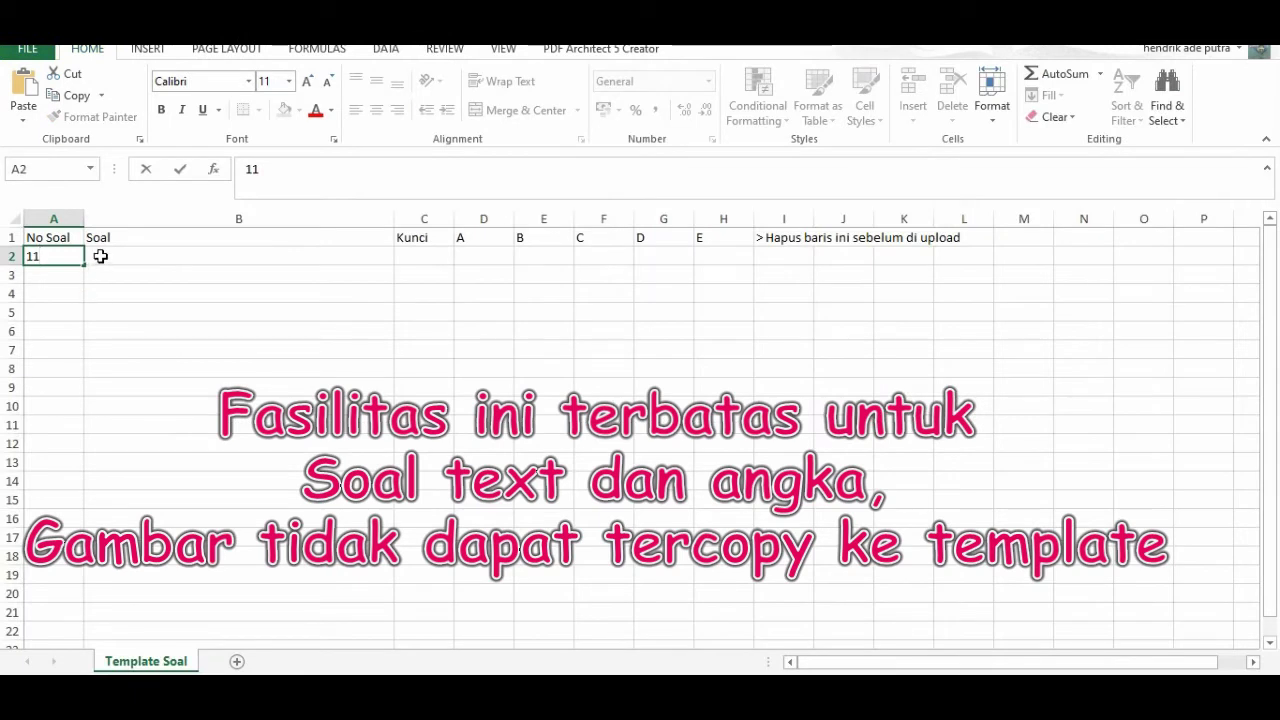
{"action": "left_click", "coordinate": [101, 256]}
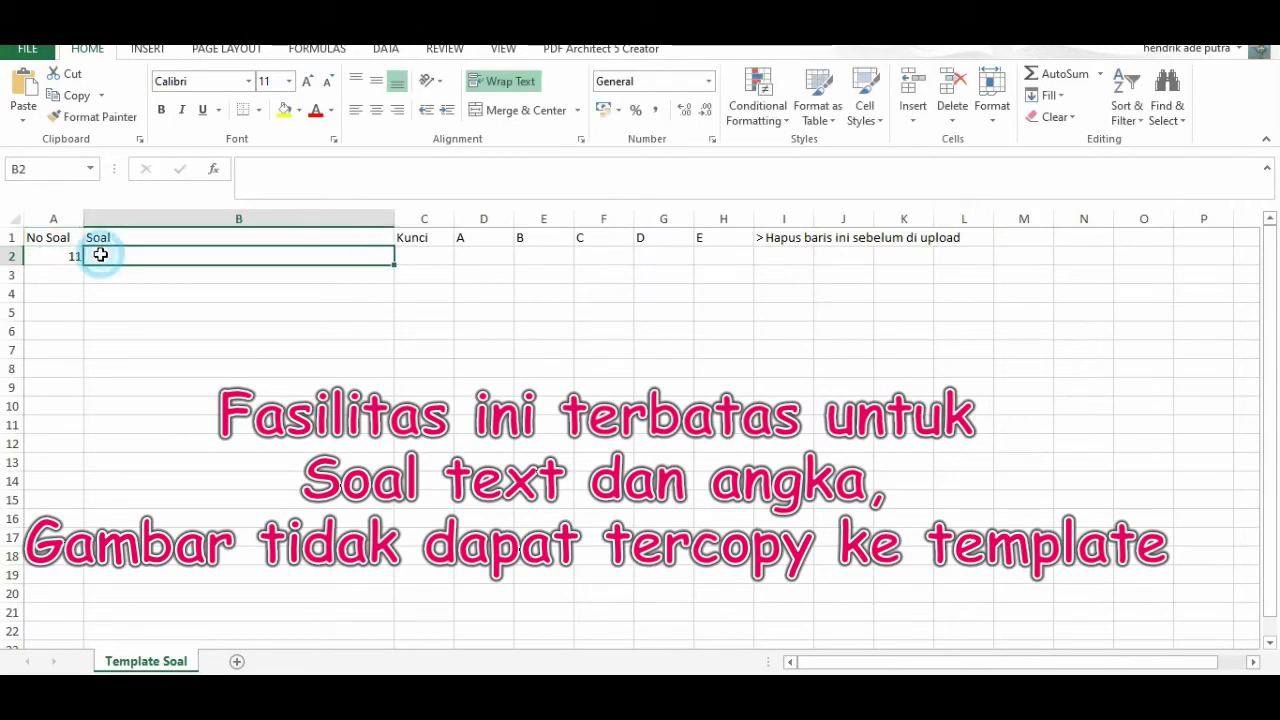
{"action": "type", "text": "Perhatikan gambar berikut:  Fungsi komponen yang ditunjukkan oleh simbol tersebut adalah ...."}
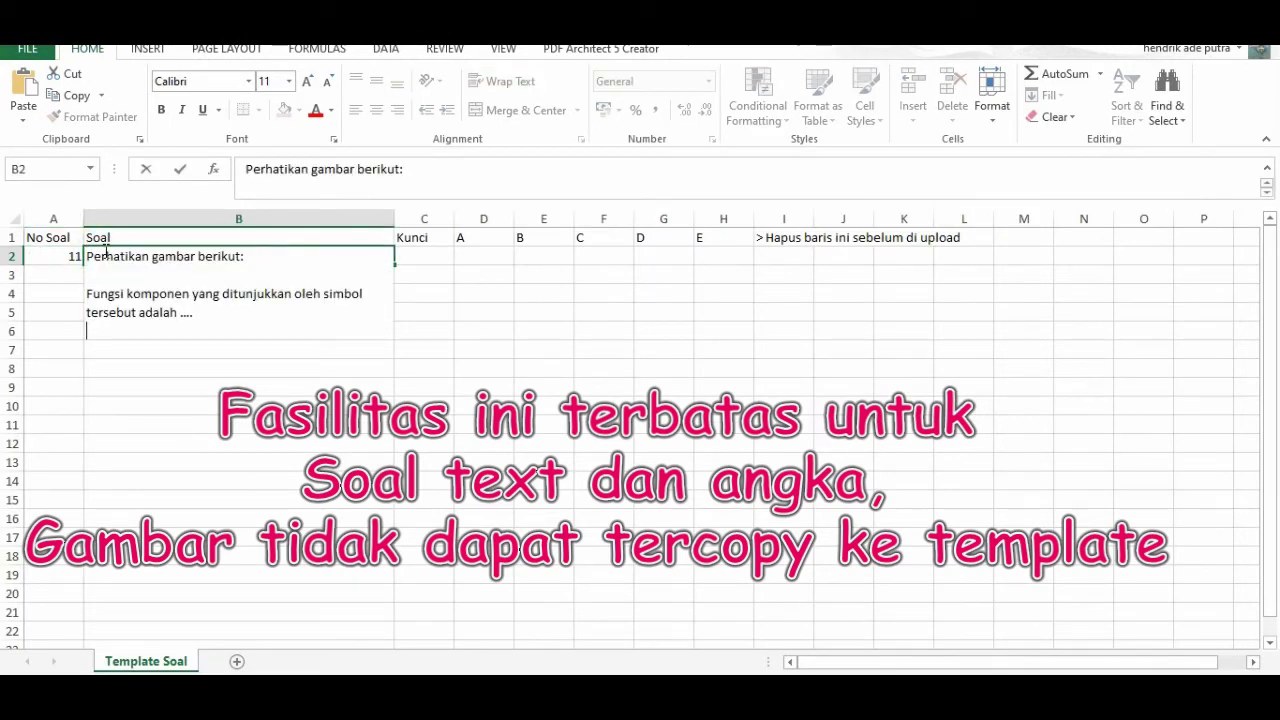
{"action": "left_click", "coordinate": [177, 362]}
{"action": "left_click", "coordinate": [158, 280]}
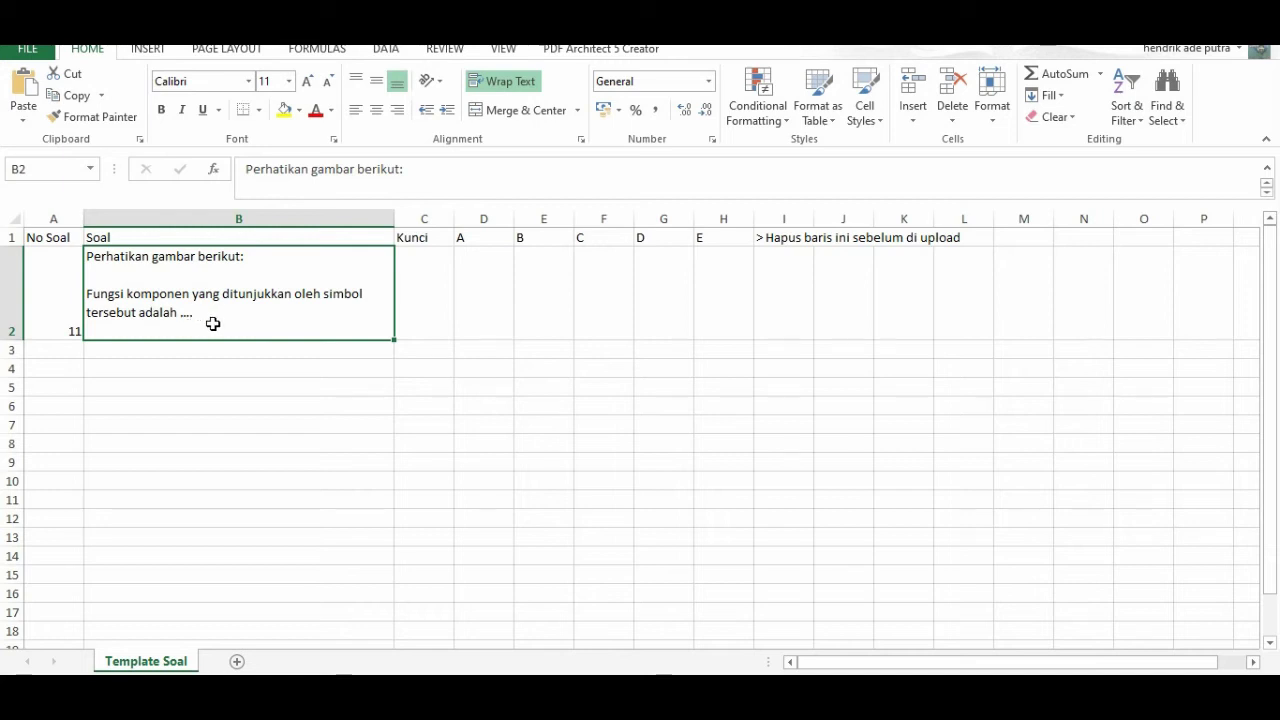
Replace the Soal text in row 2 of the template with the text of question 12 from the Word document.
{"action": "key", "text": "alt+Tab"}
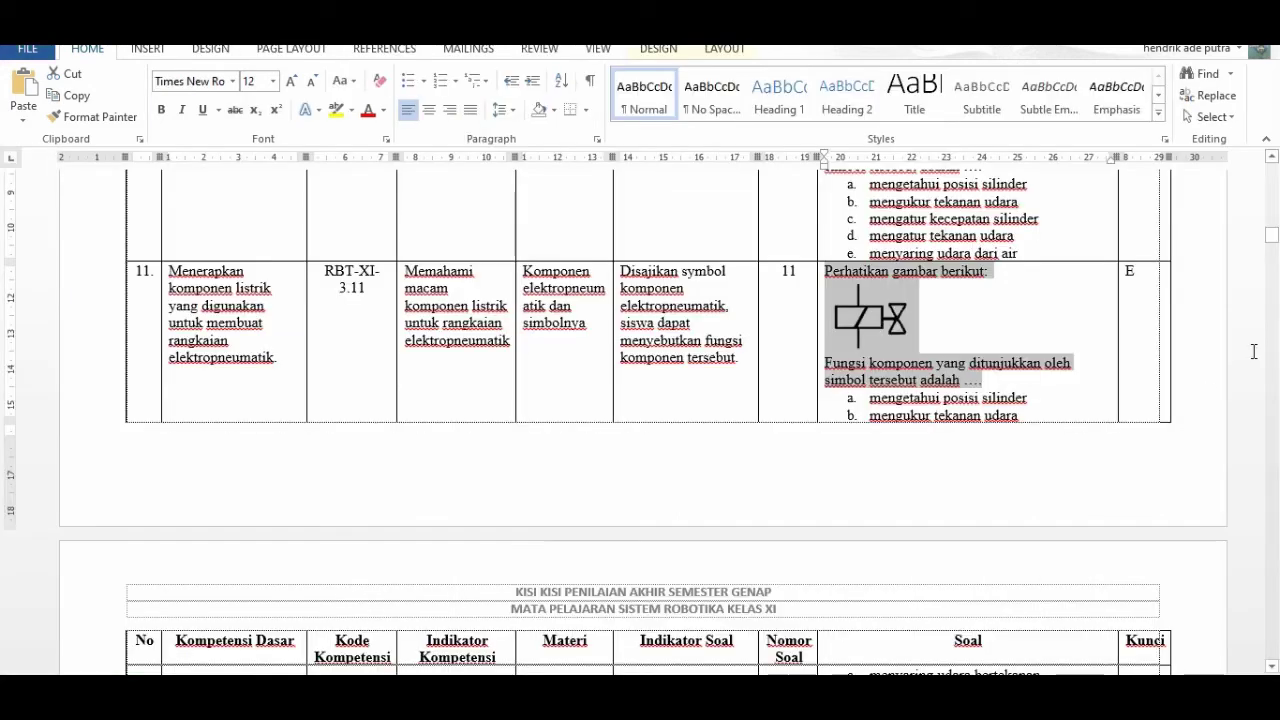
{"action": "scroll", "coordinate": [1145, 291], "scroll_direction": "down", "scroll_amount": 8}
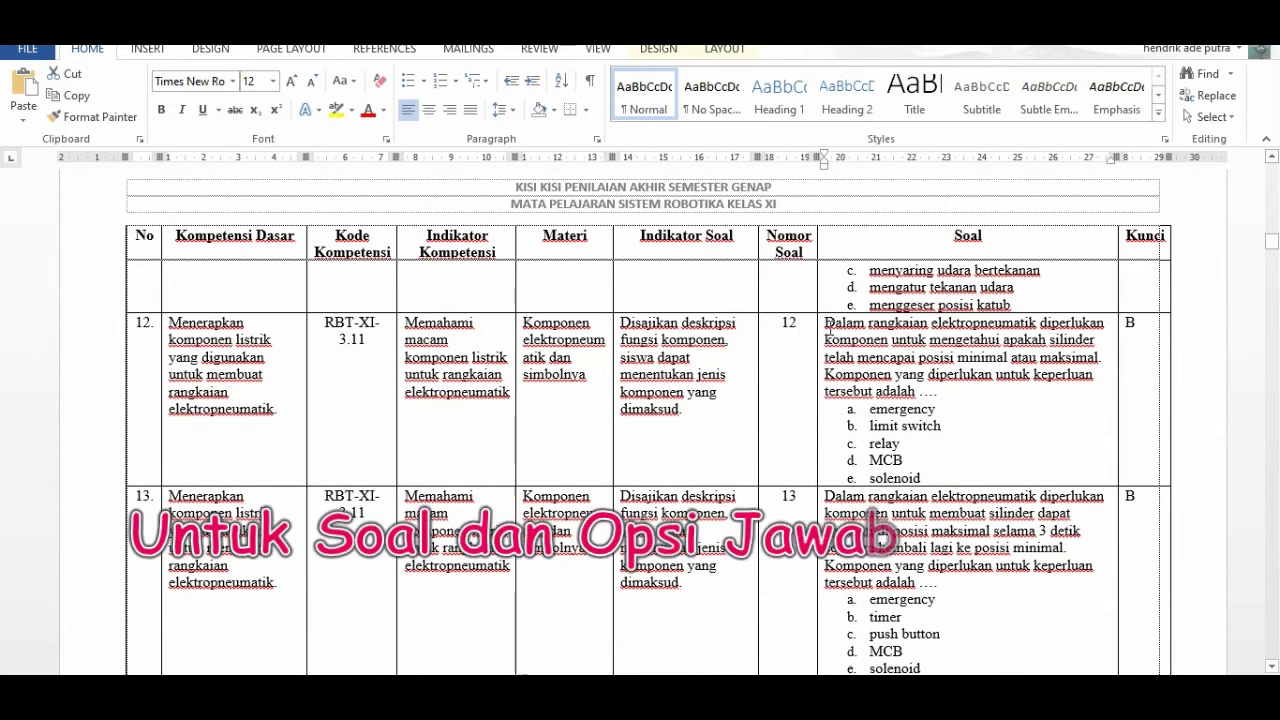
{"action": "left_click_drag", "start_coordinate": [828, 322], "coordinate": [940, 395]}
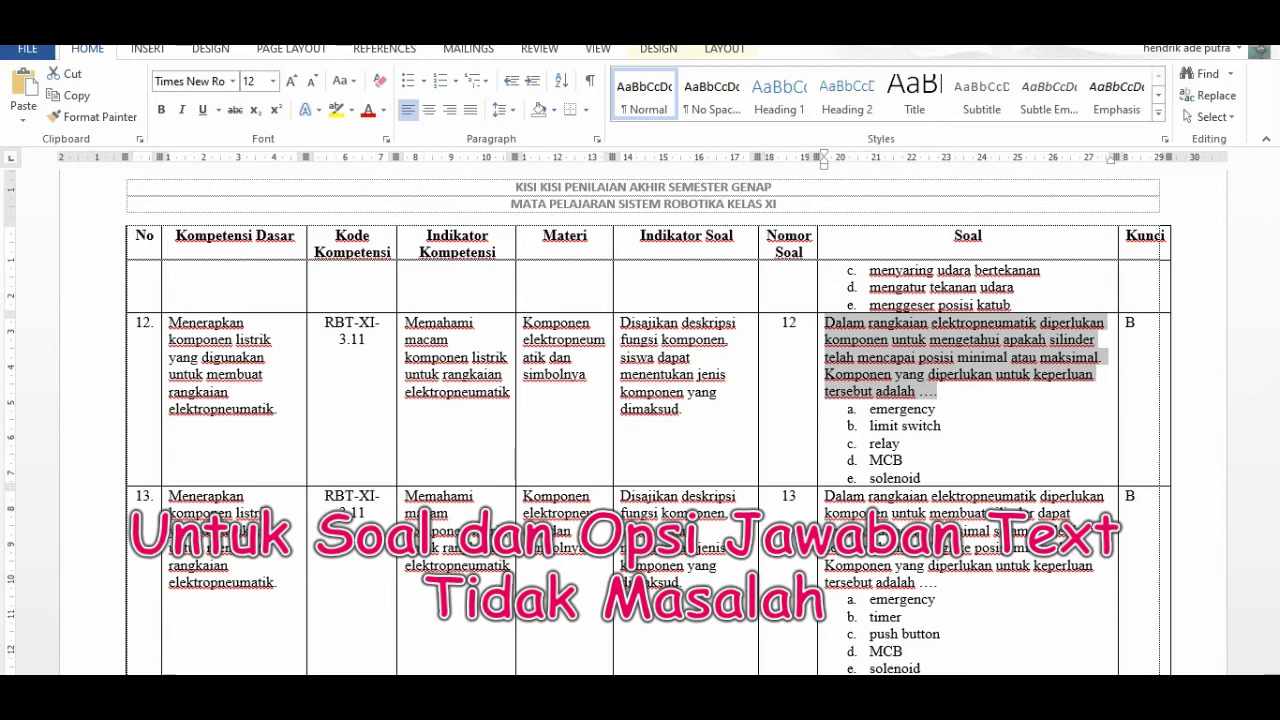
{"action": "left_click", "coordinate": [607, 701]}
{"action": "double_click", "coordinate": [206, 259]}
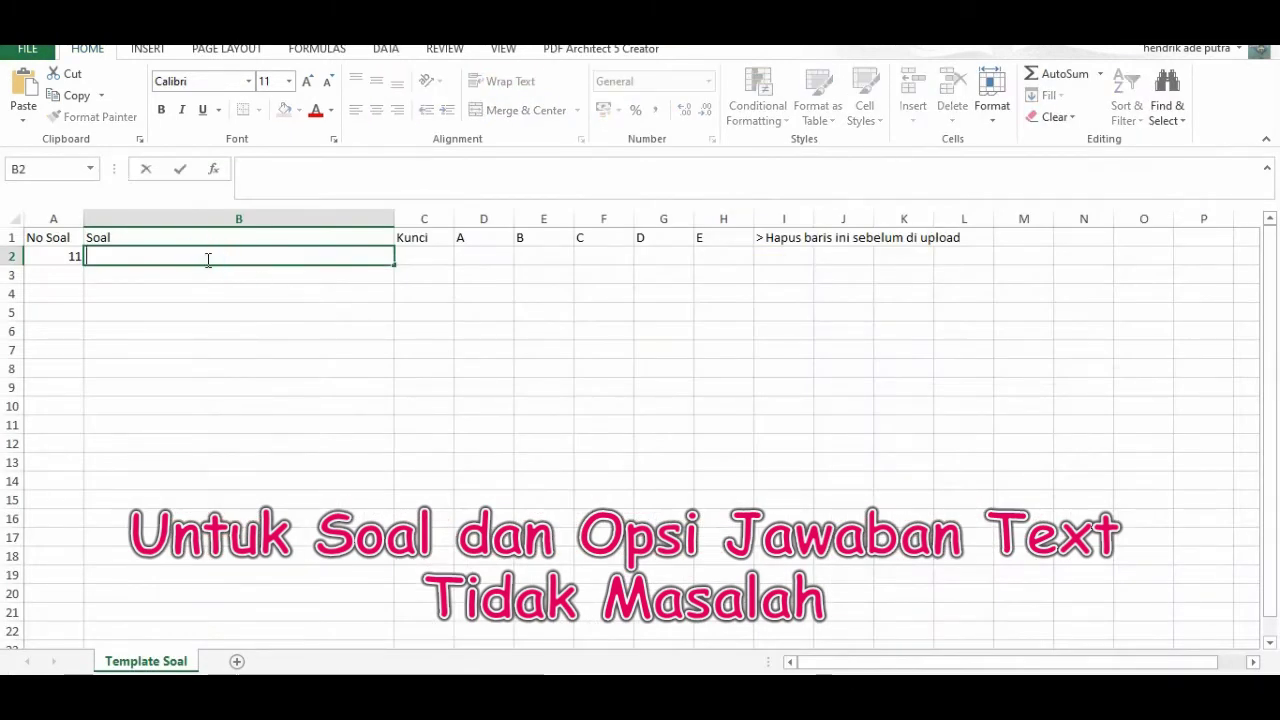
{"action": "type", "text": "Dalam rangkaian elektropneumatik diperlukan komponen untuk mengetahui apakah silinder telah mencapai posisi minimal atau maksimal. Komponen yang diperlukan untuk keperluan tersebut adalah ...."}
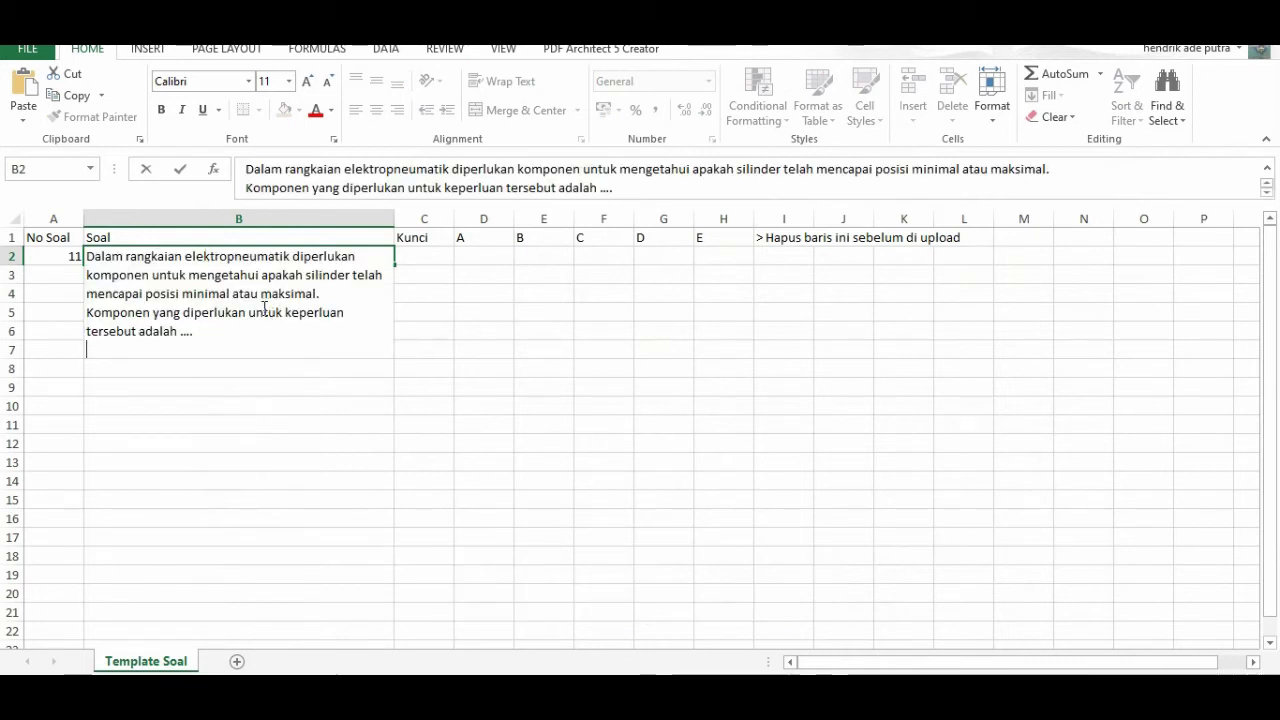
{"action": "left_click", "coordinate": [313, 386]}
Look up the answer key of question 12 in the Word document and enter B as Kunci in row 2.
{"action": "left_click", "coordinate": [420, 264]}
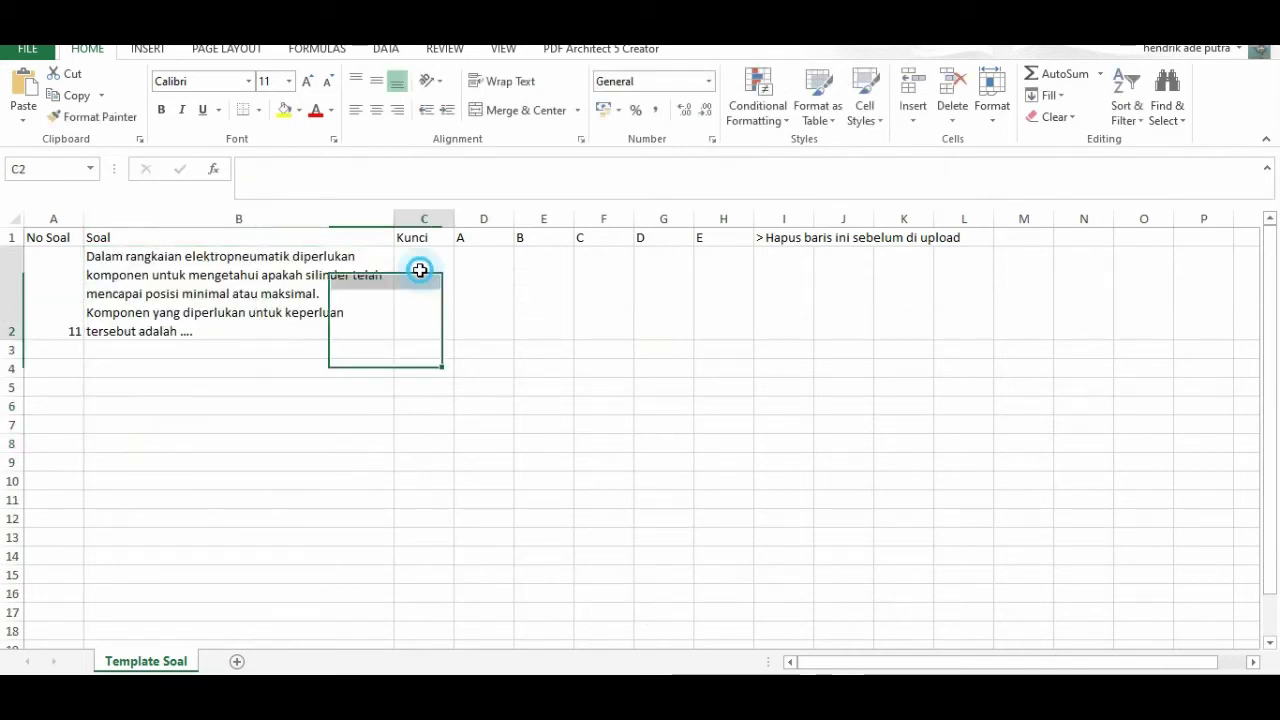
{"action": "key", "text": "alt+Tab"}
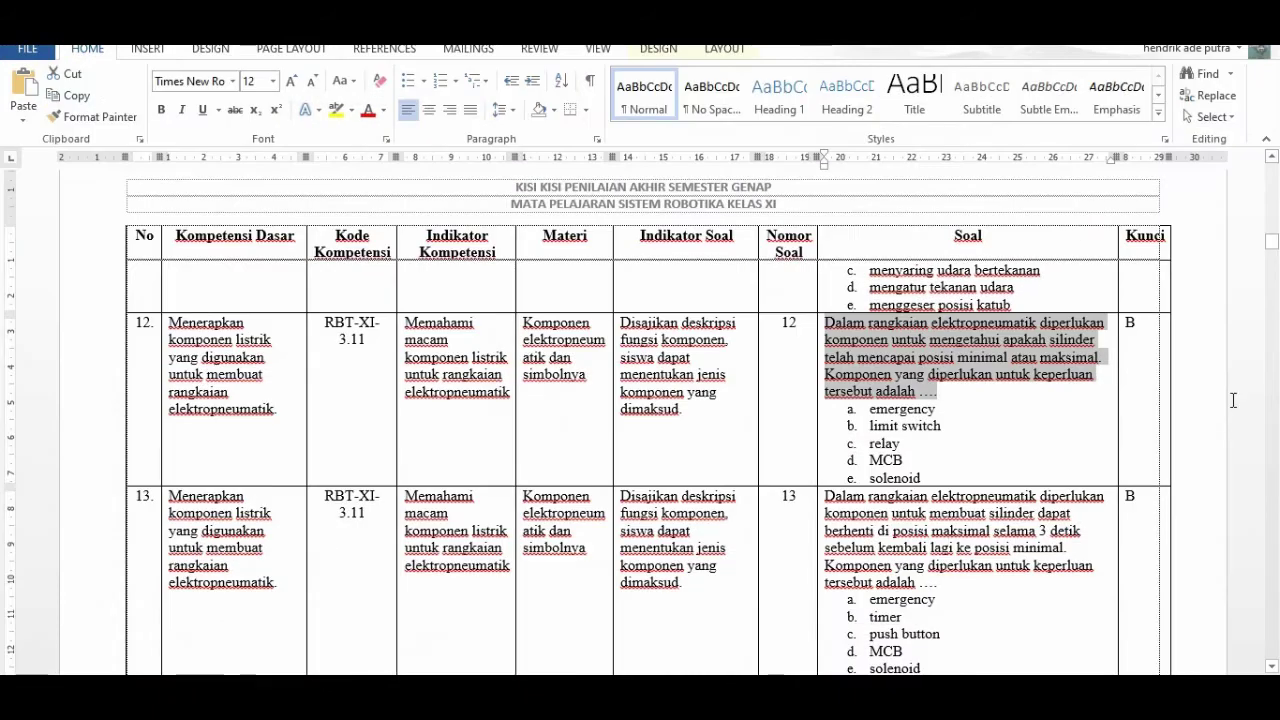
{"action": "double_click", "coordinate": [1140, 321]}
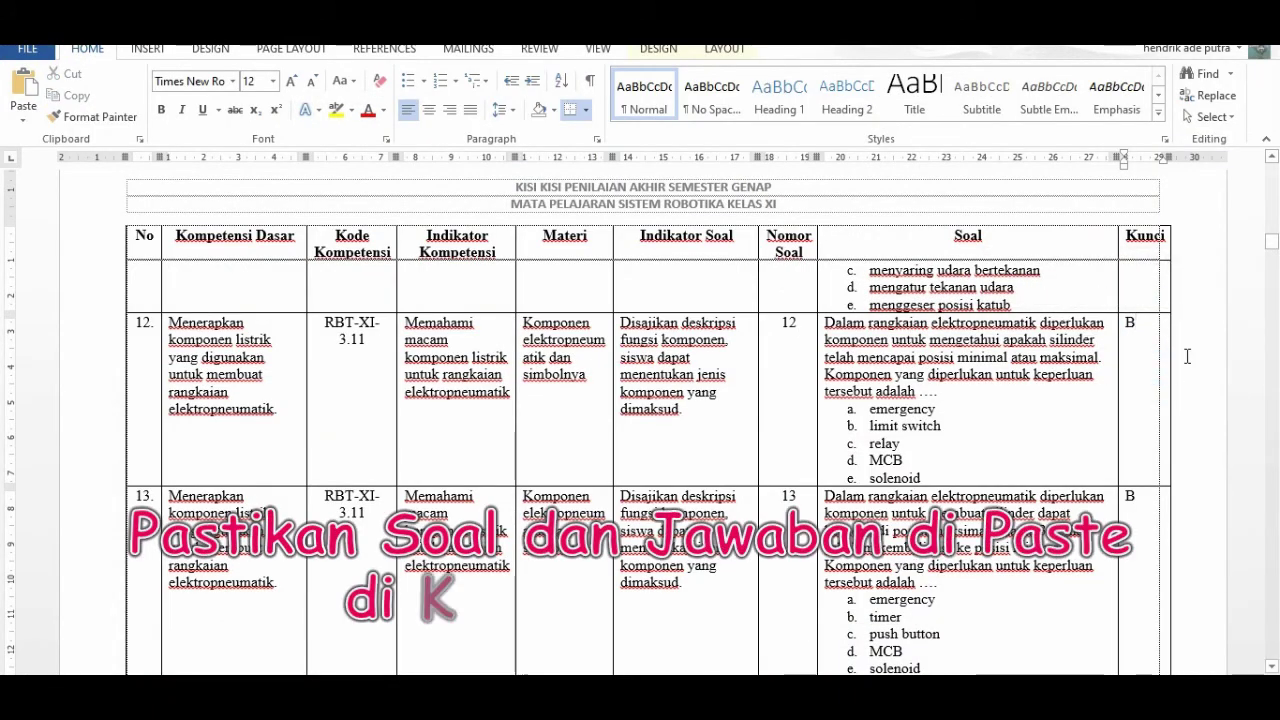
{"action": "key", "text": "Right"}
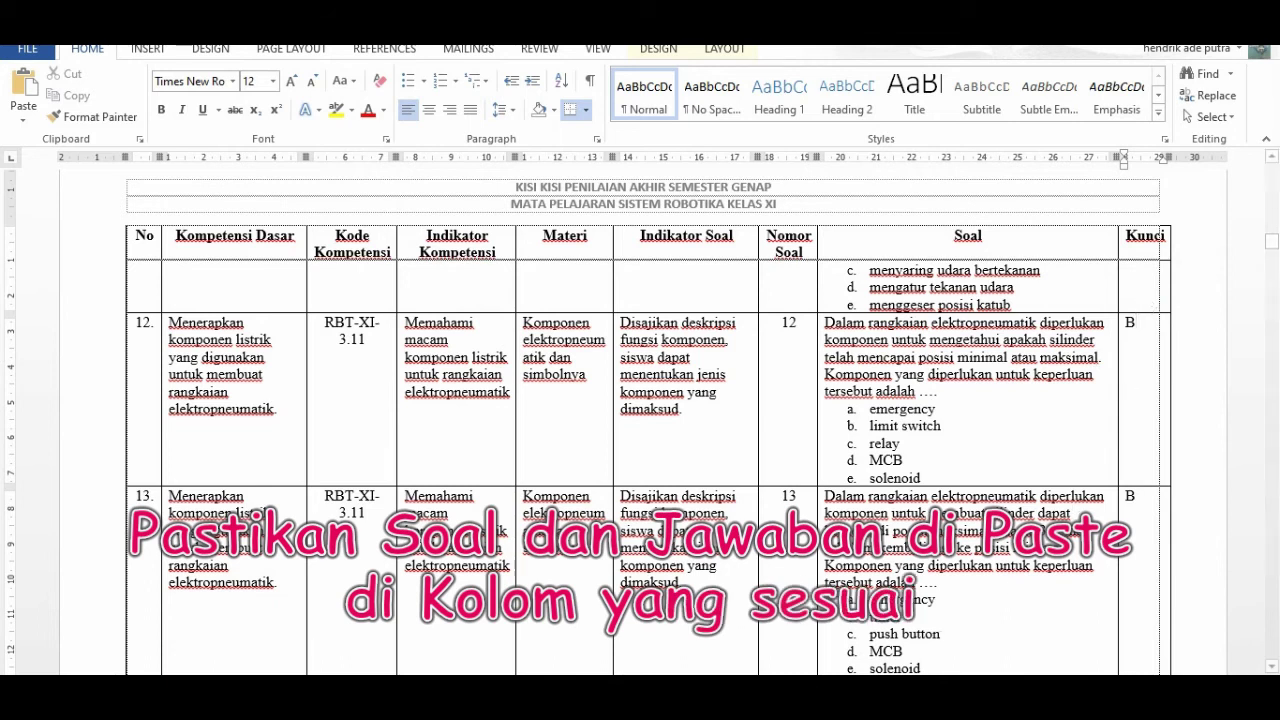
{"action": "left_click", "coordinate": [697, 672]}
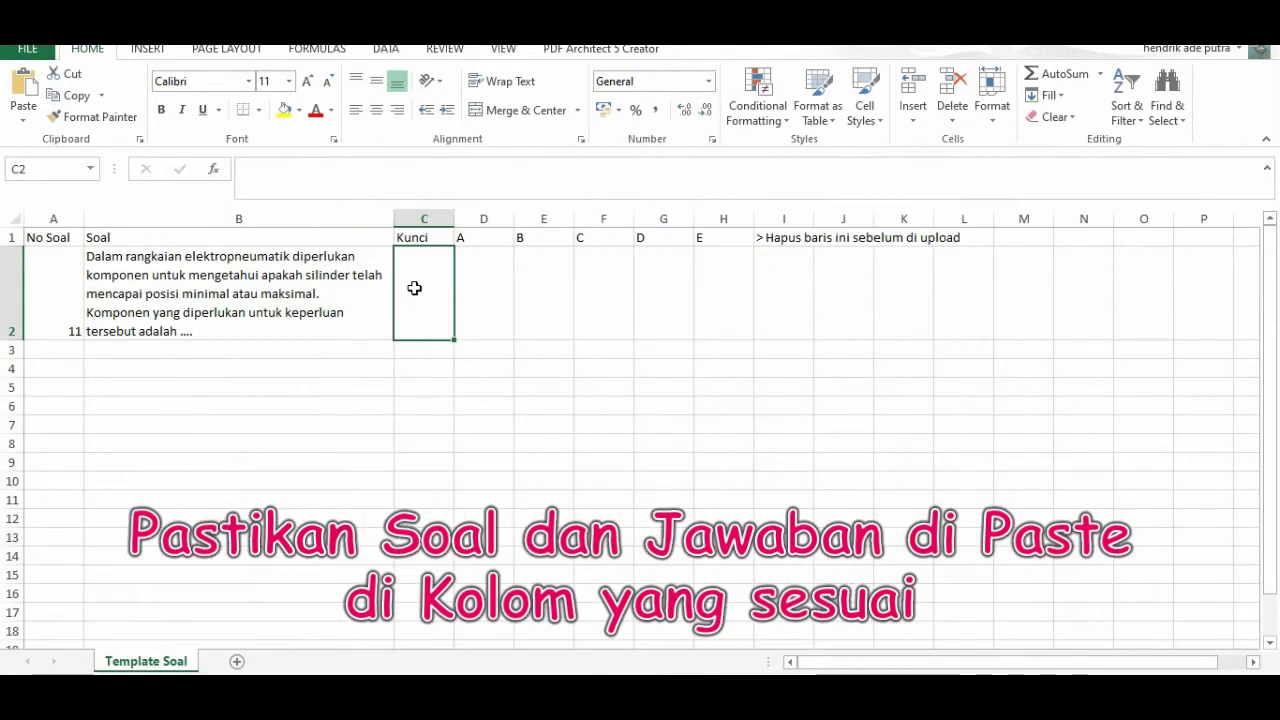
Copy question 12's first option from Word into option A of row 2 and strip its letter prefix, leaving "emergency".
{"action": "left_click", "coordinate": [491, 298]}
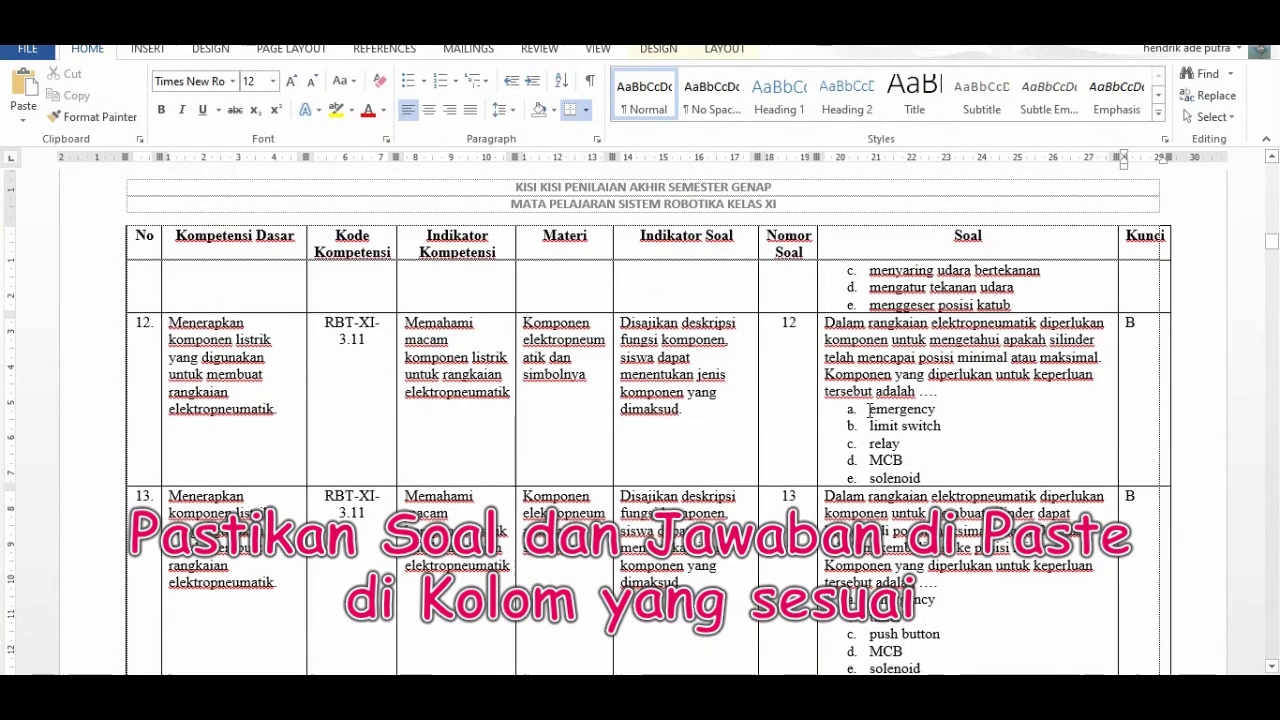
{"action": "left_click_drag", "start_coordinate": [868, 409], "coordinate": [943, 408]}
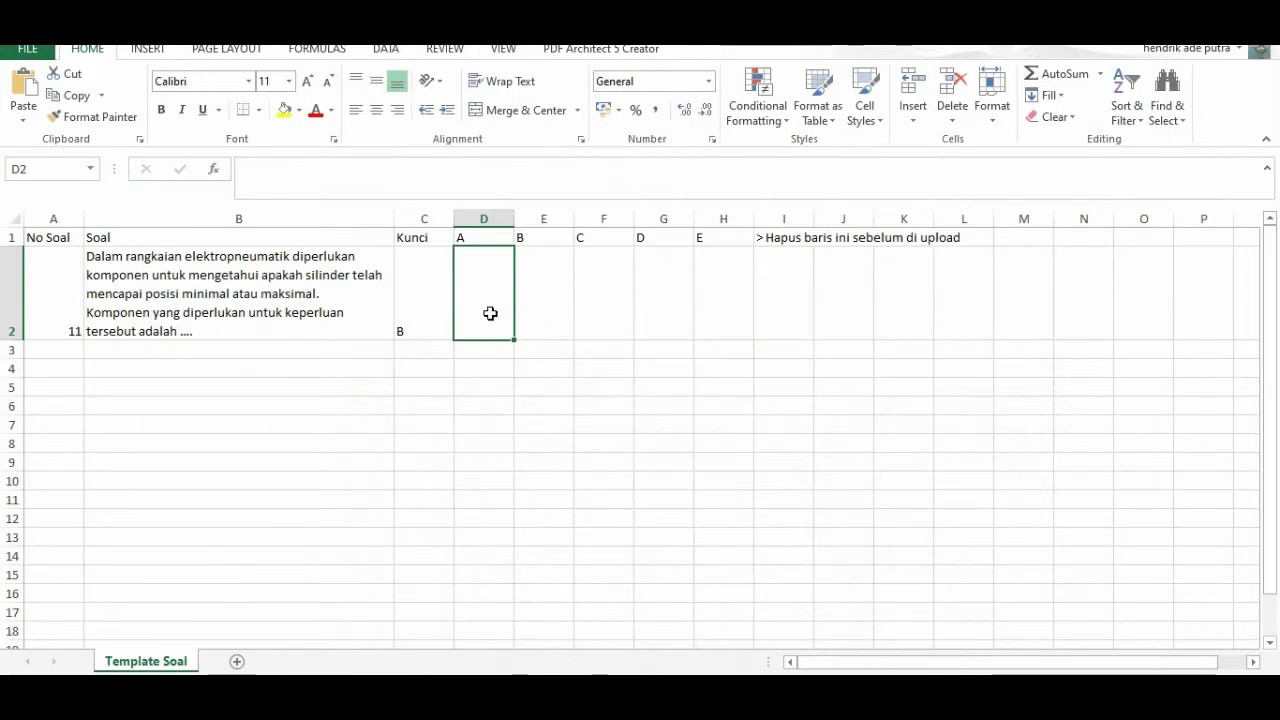
{"action": "double_click", "coordinate": [490, 305]}
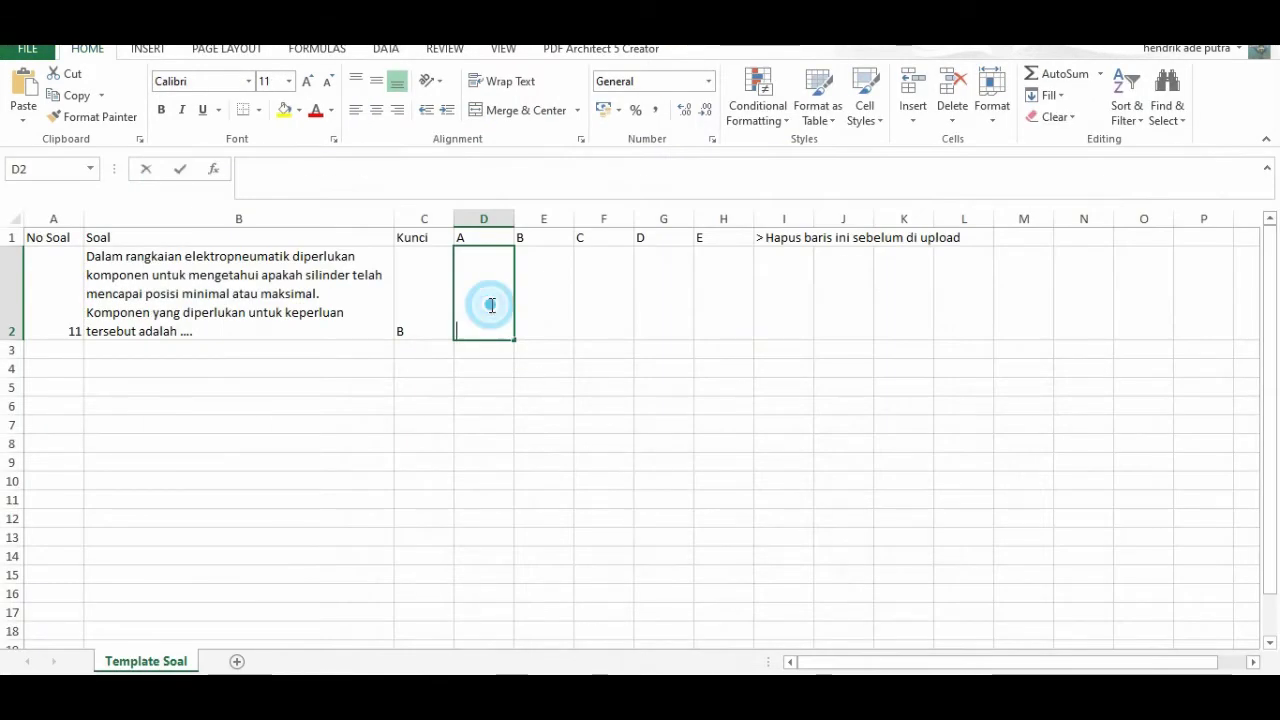
{"action": "type", "text": "a. emergency"}
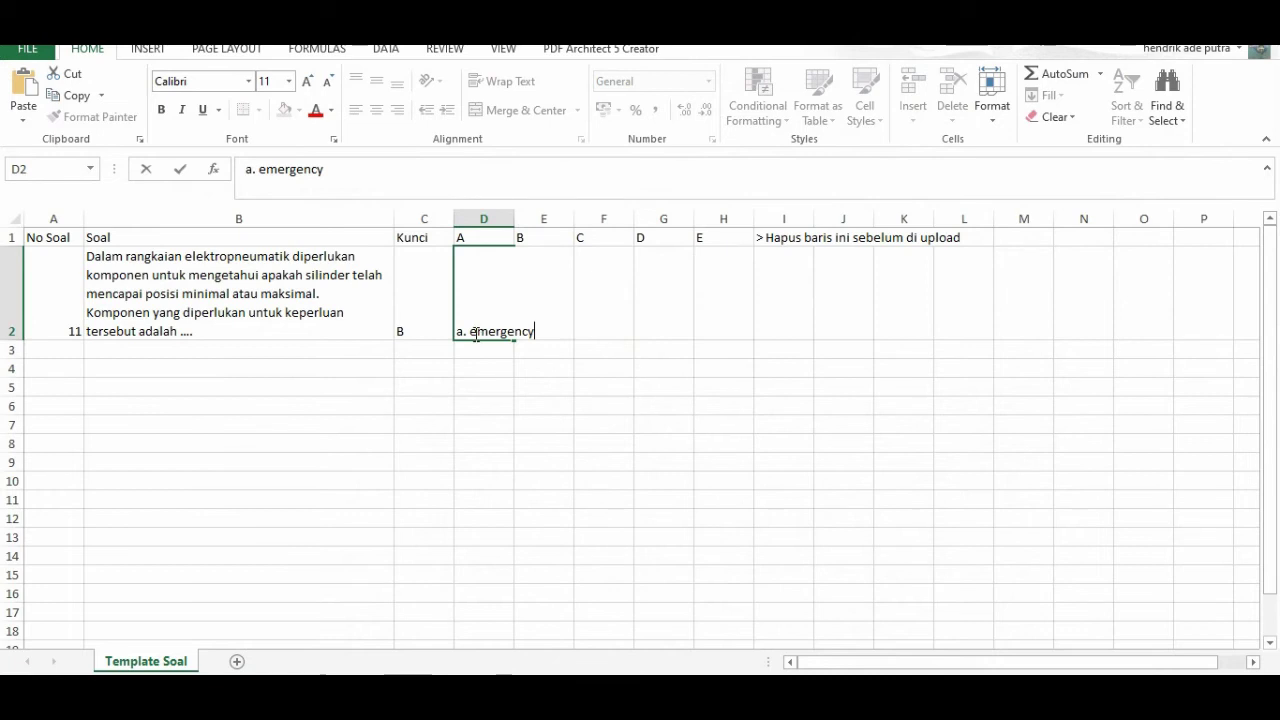
{"action": "left_click_drag", "start_coordinate": [471, 331], "coordinate": [456, 333]}
{"action": "key", "text": "BackSpace"}
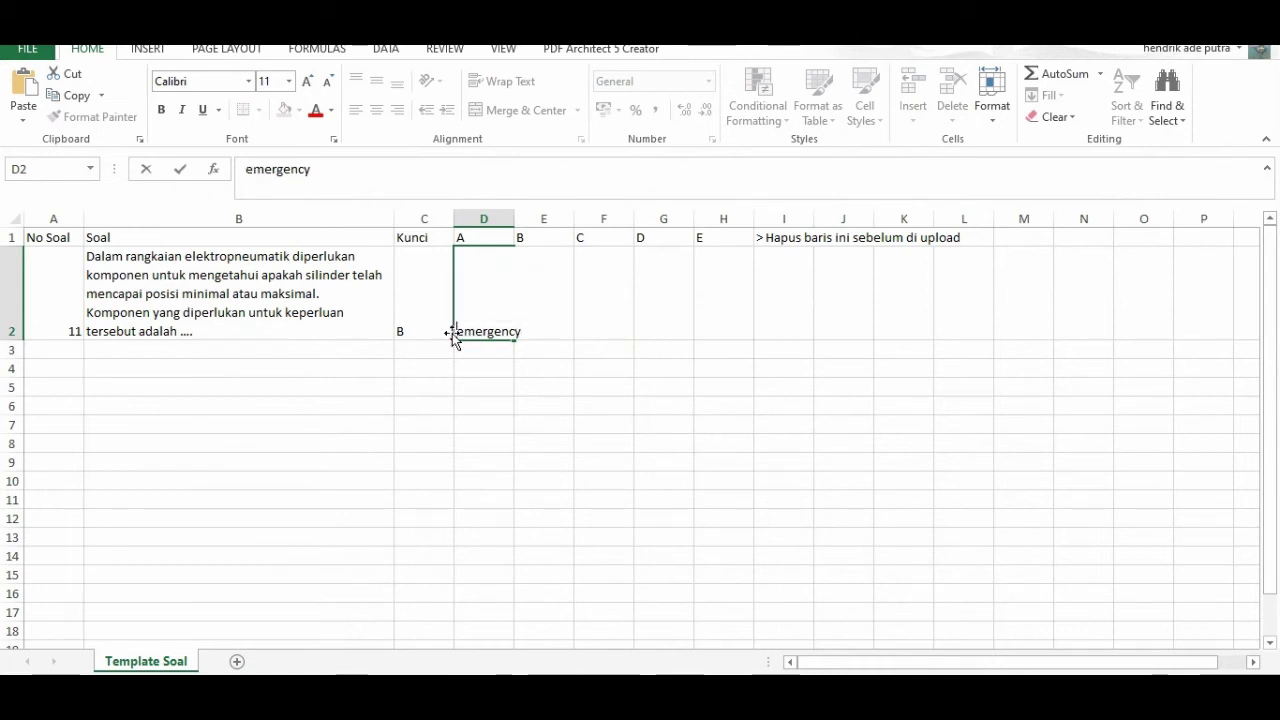
{"action": "left_click", "coordinate": [549, 317]}
{"action": "left_click", "coordinate": [563, 366]}
Copy "limit switch" from question 12 in Word into option B of row 2.
{"action": "left_click", "coordinate": [540, 303]}
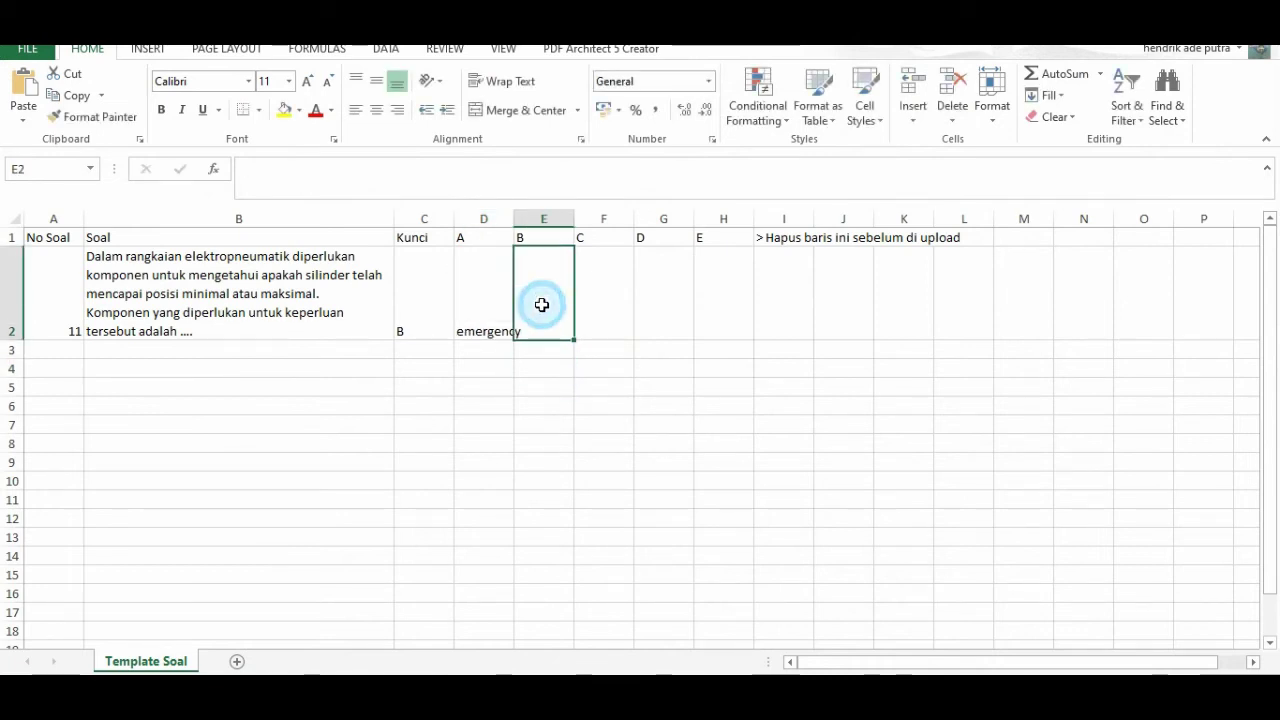
{"action": "left_click", "coordinate": [744, 705]}
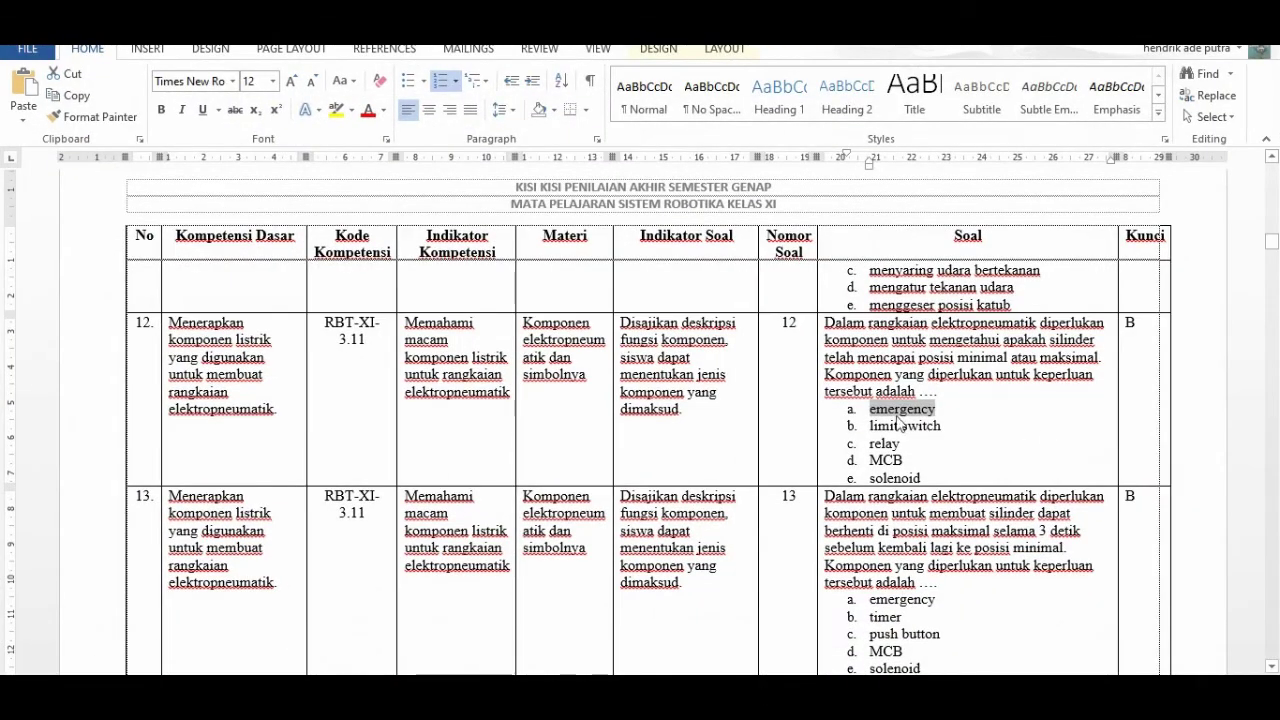
{"action": "left_click_drag", "start_coordinate": [868, 426], "coordinate": [940, 430]}
{"action": "key", "text": "ctrl+c"}
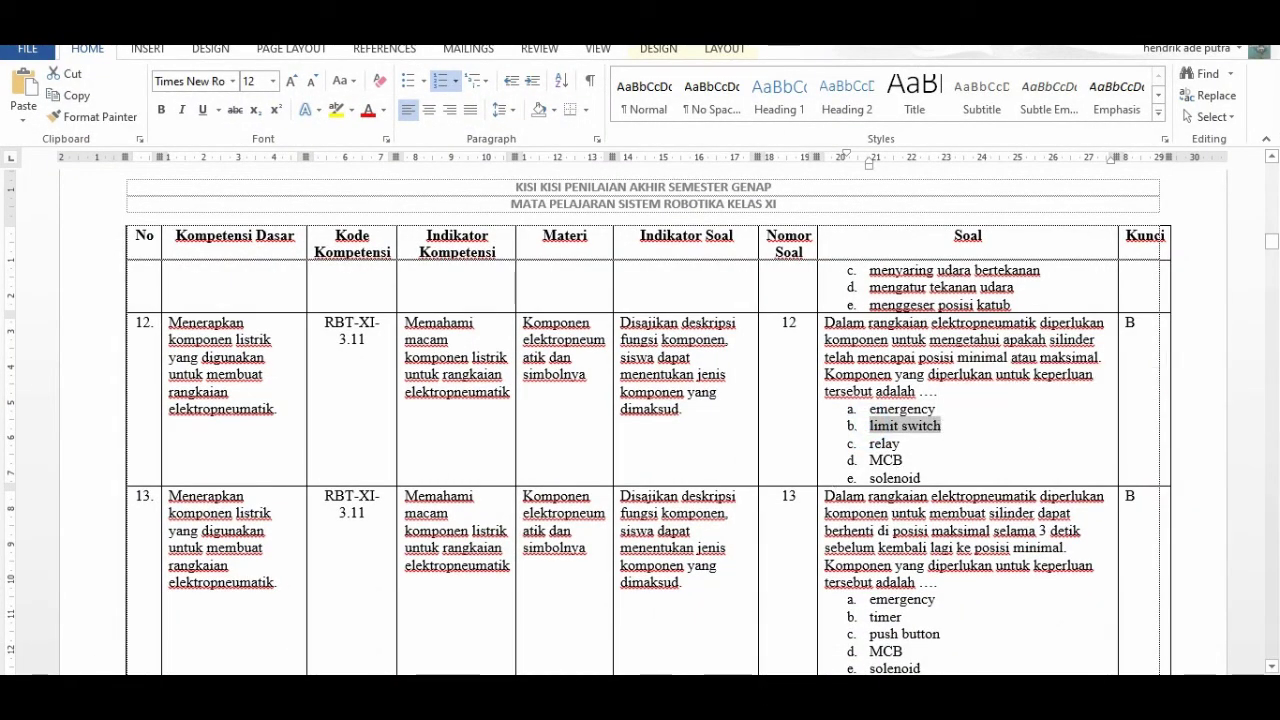
{"action": "left_click", "coordinate": [744, 705]}
{"action": "key", "text": "ctrl+v"}
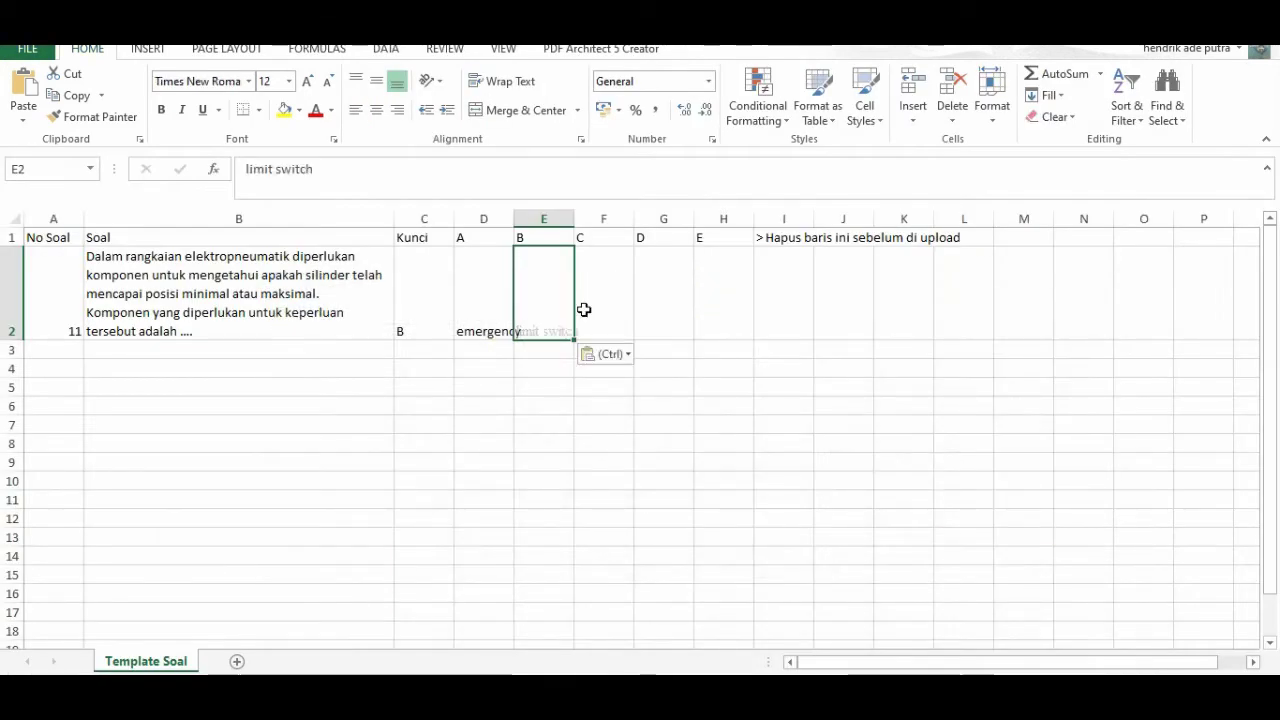
{"action": "left_click", "coordinate": [594, 314]}
{"action": "left_click", "coordinate": [540, 309]}
Copy "relay" from question 12 in Word into option C of row 2.
{"action": "left_click", "coordinate": [604, 307]}
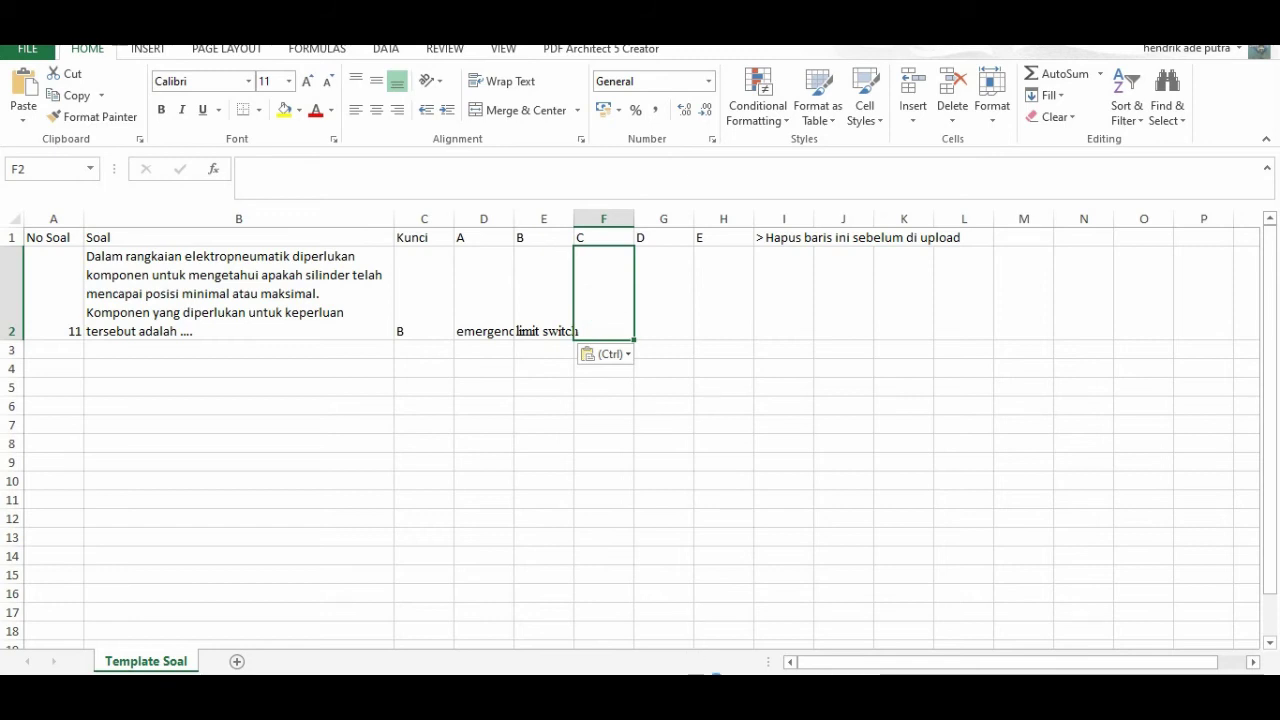
{"action": "key", "text": "alt+Tab"}
{"action": "left_click_drag", "start_coordinate": [866, 443], "coordinate": [907, 444]}
{"action": "key", "text": "ctrl+c"}
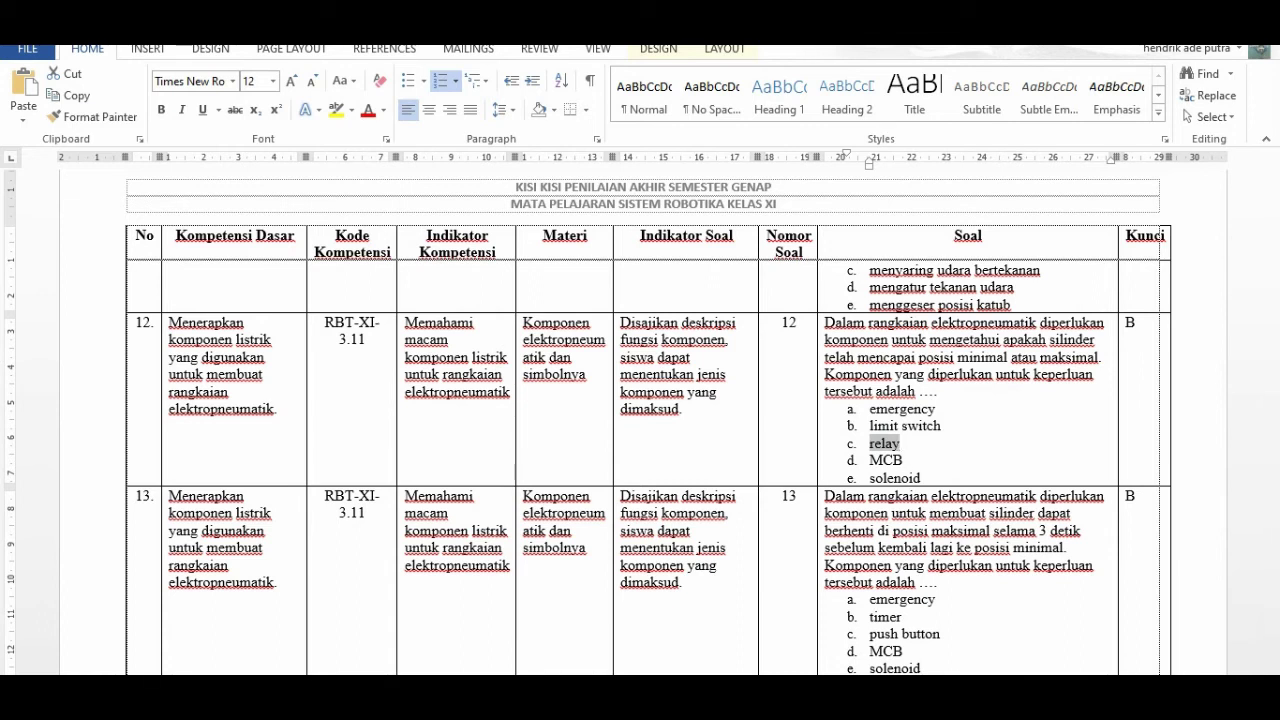
{"action": "key", "text": "alt+Tab"}
{"action": "key", "text": "ctrl+v"}
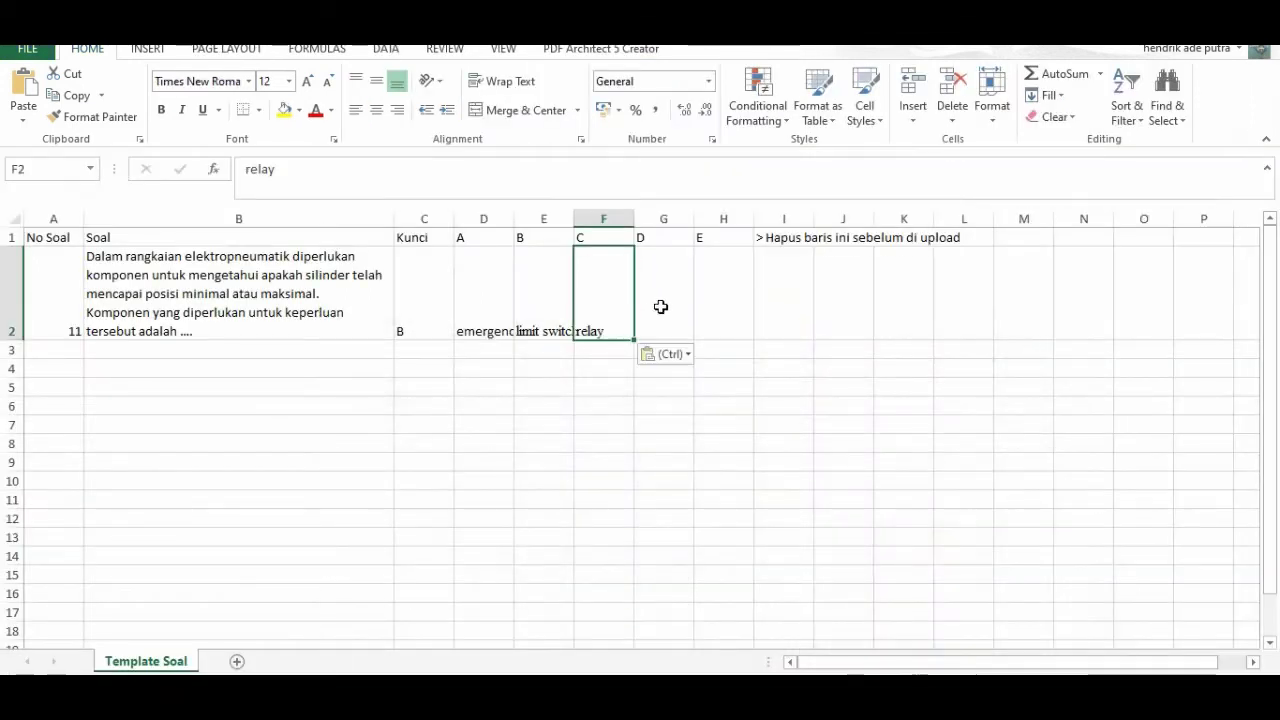
Copy "MCB" from question 12 in Word into option D of row 2.
{"action": "left_click", "coordinate": [661, 307]}
{"action": "key", "text": "alt+Tab"}
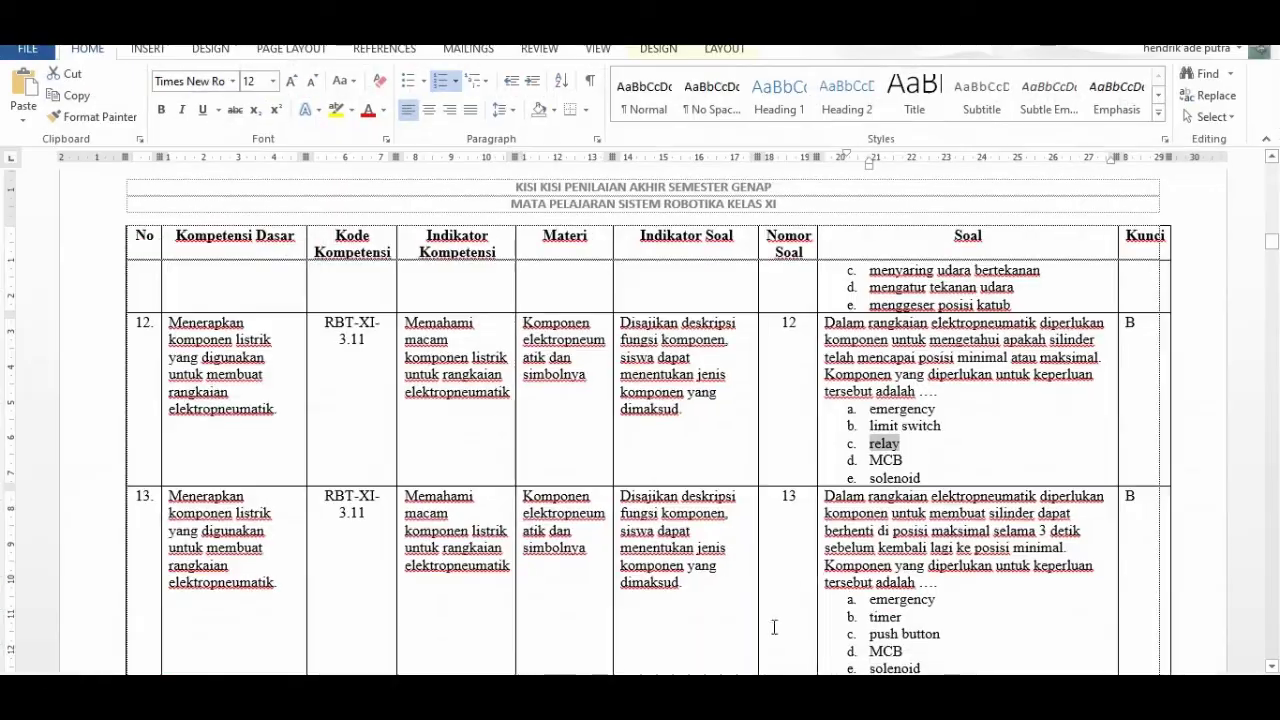
{"action": "left_click_drag", "start_coordinate": [871, 458], "coordinate": [910, 461]}
{"action": "key", "text": "ctrl+c"}
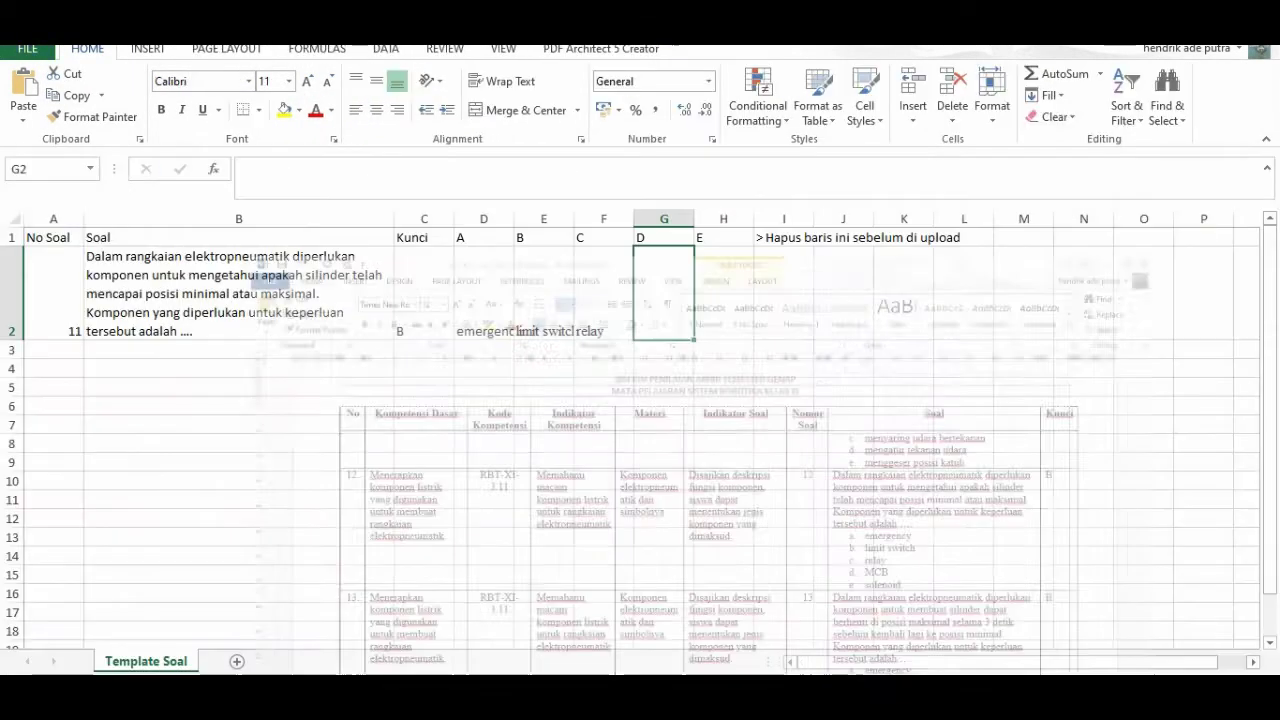
{"action": "key", "text": "alt+Tab"}
{"action": "key", "text": "ctrl+v"}
Copy "solenoid" from question 12 in Word into option E of row 2 and check the completed row.
{"action": "left_click", "coordinate": [723, 306]}
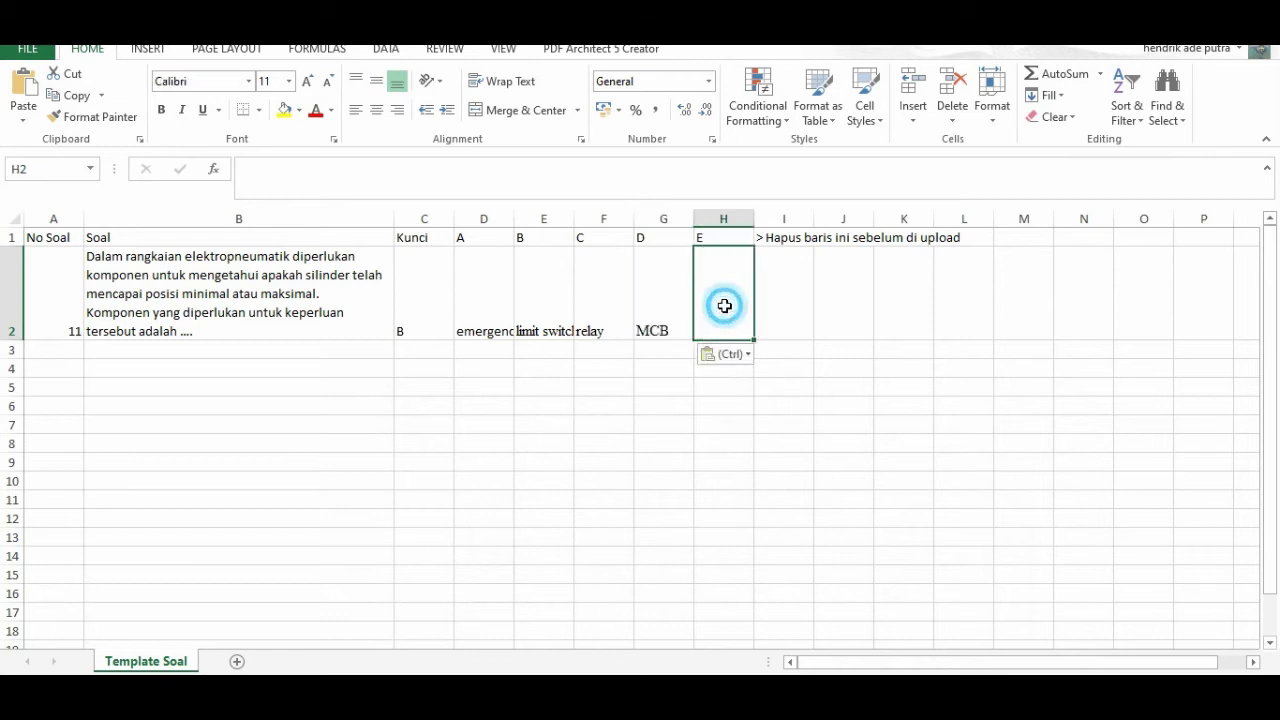
{"action": "key", "text": "alt+Tab"}
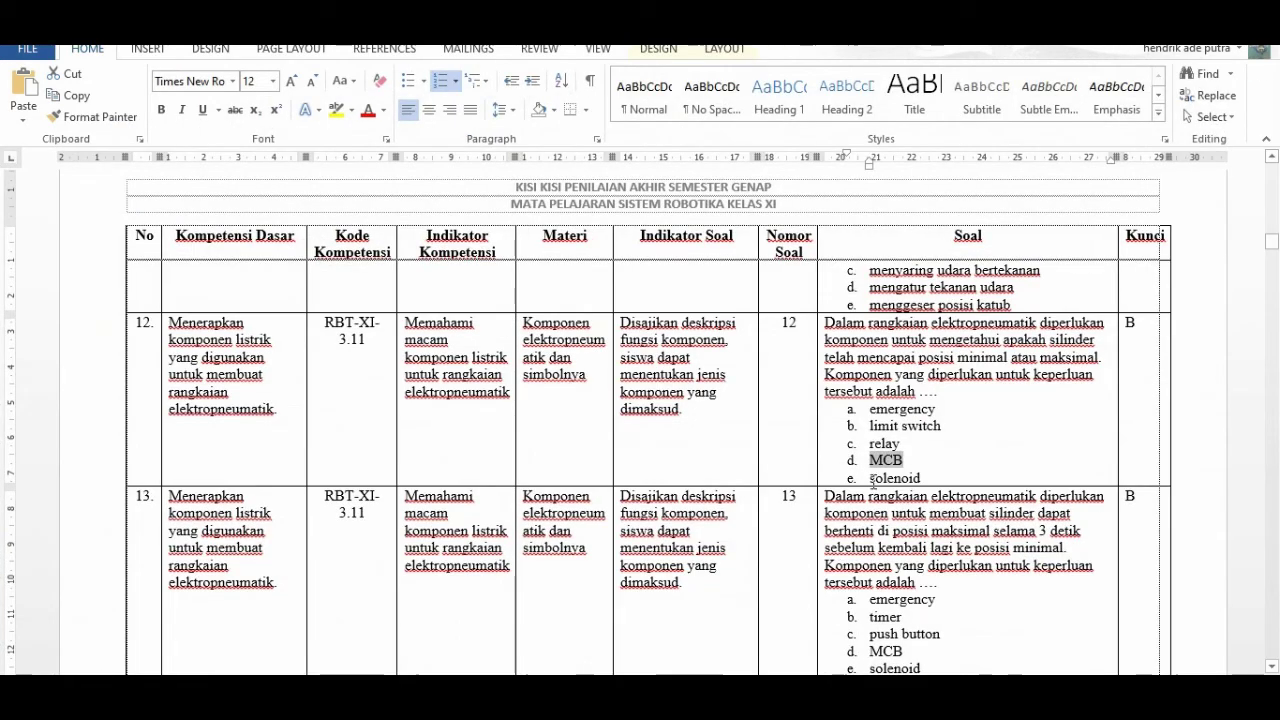
{"action": "left_click_drag", "start_coordinate": [870, 478], "coordinate": [921, 479]}
{"action": "key", "text": "ctrl+c"}
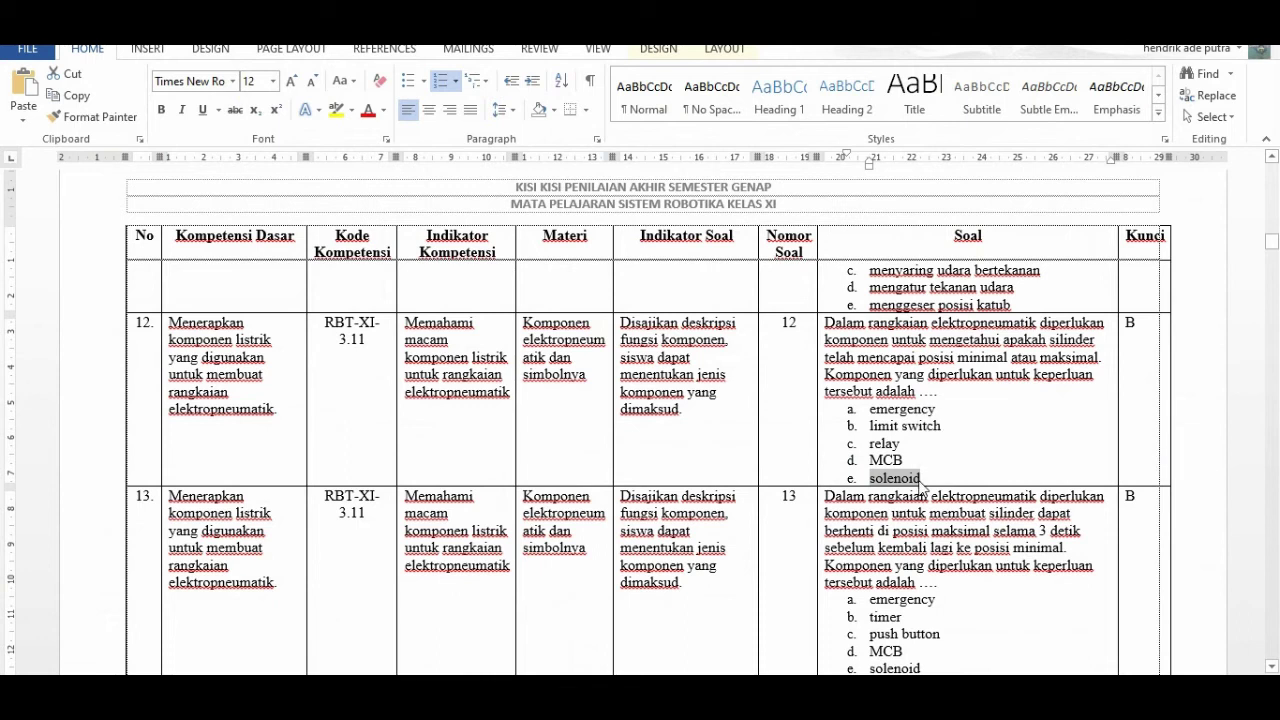
{"action": "key", "text": "alt+Tab"}
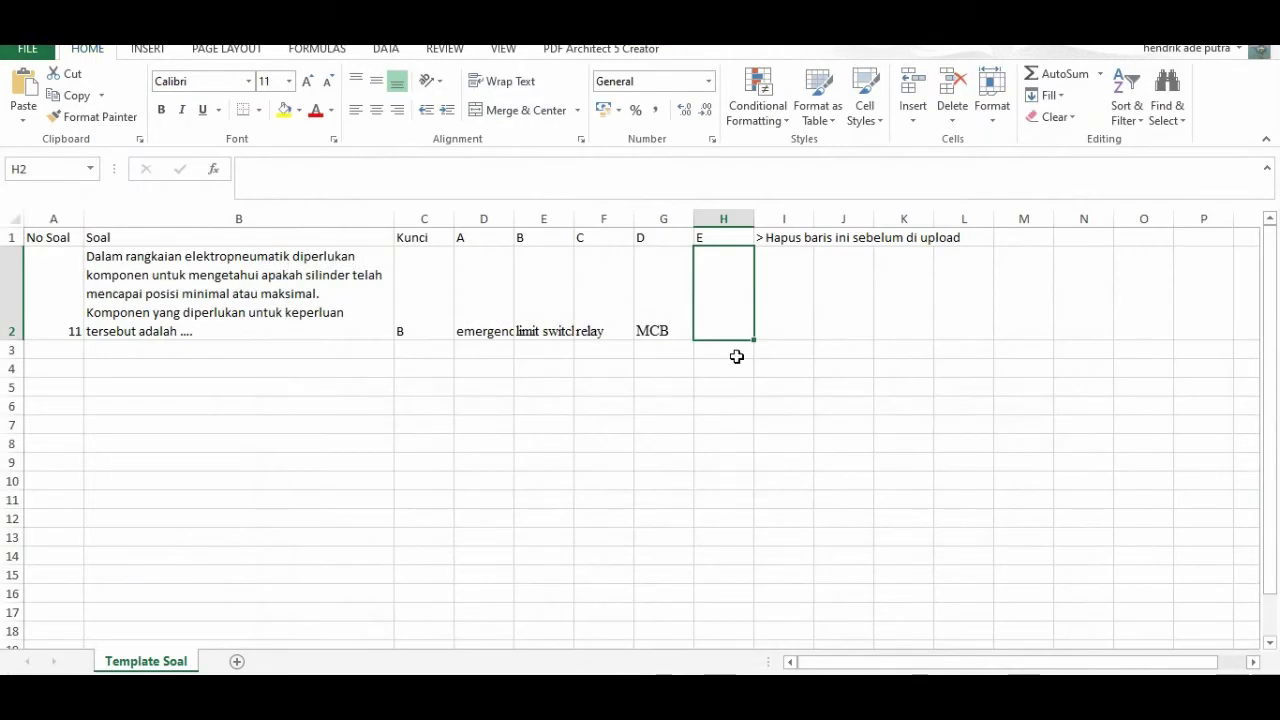
{"action": "key", "text": "ctrl+v"}
{"action": "left_click", "coordinate": [630, 368]}
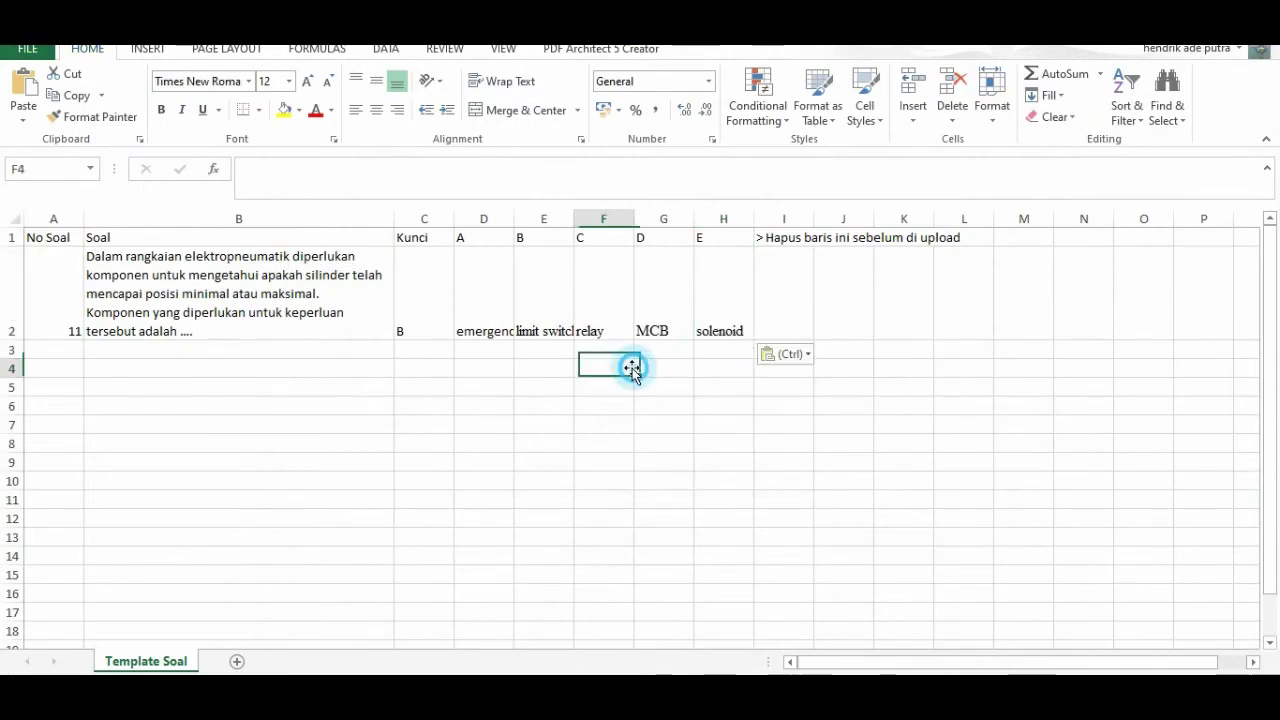
{"action": "left_click_drag", "start_coordinate": [53, 277], "coordinate": [750, 314]}
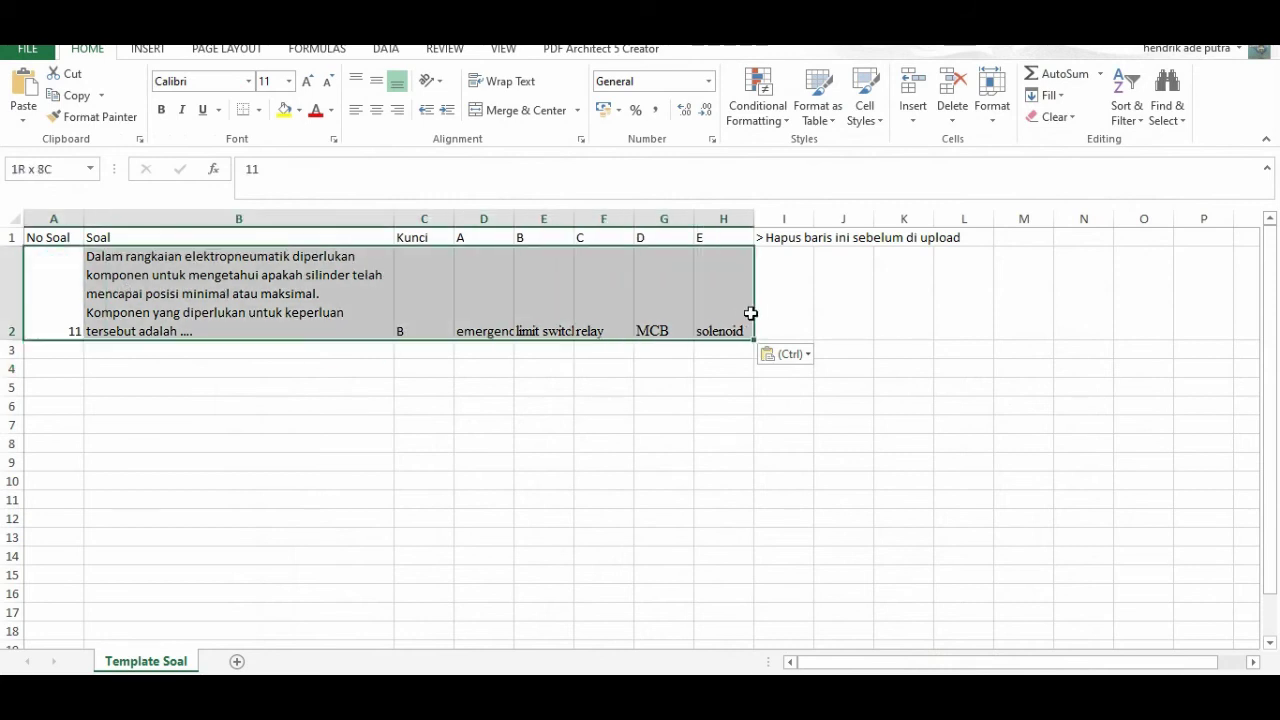
{"action": "left_click", "coordinate": [423, 306]}
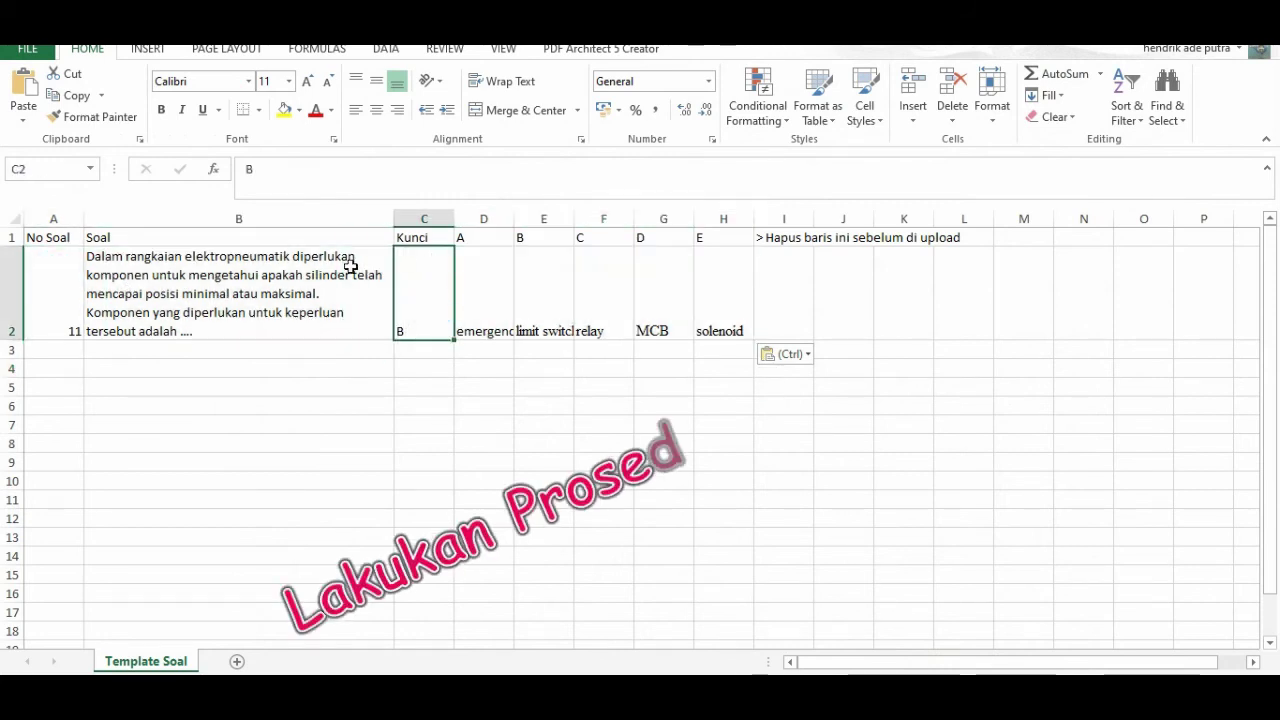
Enter 12 as No Soal in row 3 and the text of question 13 from the Word document as its Soal.
{"action": "left_click", "coordinate": [50, 349]}
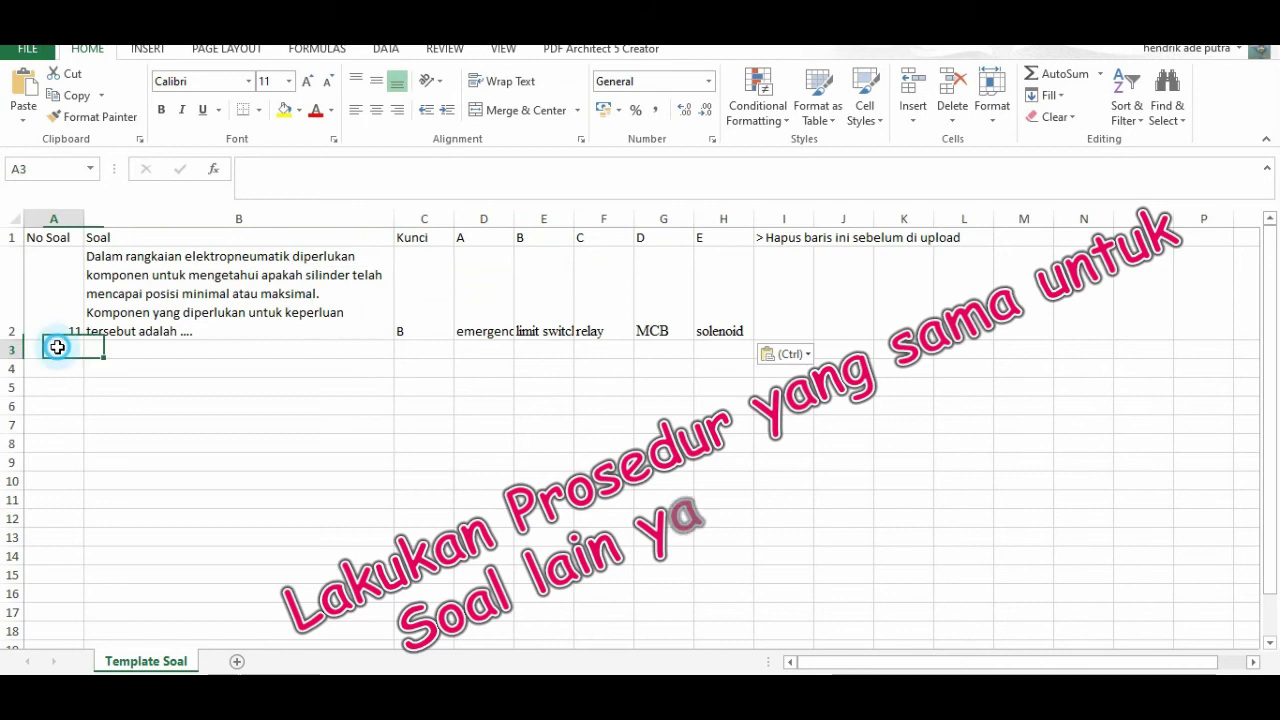
{"action": "type", "text": "12"}
{"action": "left_click", "coordinate": [151, 352]}
{"action": "left_click", "coordinate": [852, 628]}
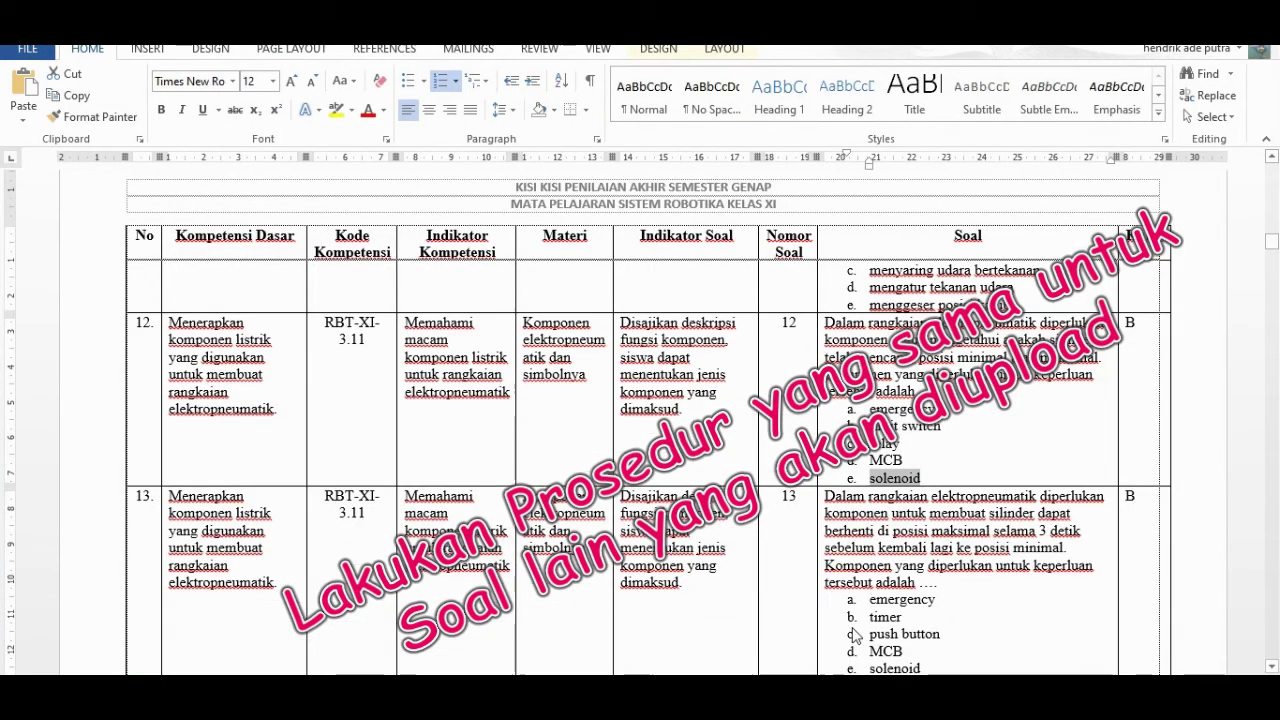
{"action": "scroll", "coordinate": [853, 600], "scroll_direction": "down", "scroll_amount": 3}
{"action": "left_click_drag", "start_coordinate": [825, 361], "coordinate": [946, 447]}
{"action": "key", "text": "ctrl+c"}
{"action": "key", "text": "alt+Tab"}
{"action": "double_click", "coordinate": [174, 348]}
{"action": "key", "text": "ctrl+v"}
{"action": "left_click", "coordinate": [268, 443]}
Look up the answer key of question 13 in the Word document and enter B as Kunci in row 3.
{"action": "left_click", "coordinate": [414, 406]}
{"action": "key", "text": "alt+Tab"}
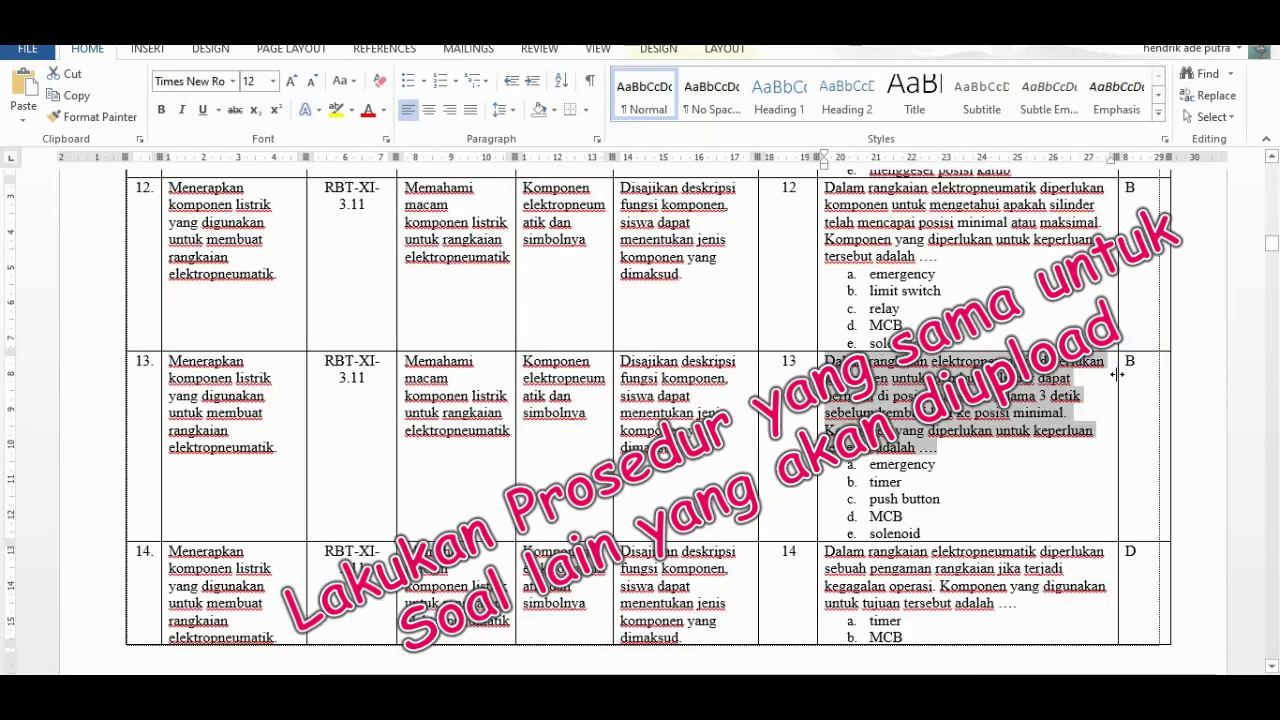
{"action": "key", "text": "alt+Tab"}
{"action": "type", "text": "B"}
Copy "emergency" from question 13 in Word into option A of row 3.
{"action": "left_click", "coordinate": [486, 400]}
{"action": "key", "text": "alt+Tab"}
{"action": "double_click", "coordinate": [902, 464]}
{"action": "key", "text": "ctrl+c"}
{"action": "key", "text": "alt+Tab"}
{"action": "key", "text": "ctrl+v"}
Copy "timer" from question 13 in Word into option B of row 3.
{"action": "left_click", "coordinate": [545, 400]}
{"action": "key", "text": "alt+Tab"}
{"action": "double_click", "coordinate": [885, 482]}
{"action": "key", "text": "ctrl+c"}
{"action": "key", "text": "alt+Tab"}
{"action": "key", "text": "ctrl+v"}
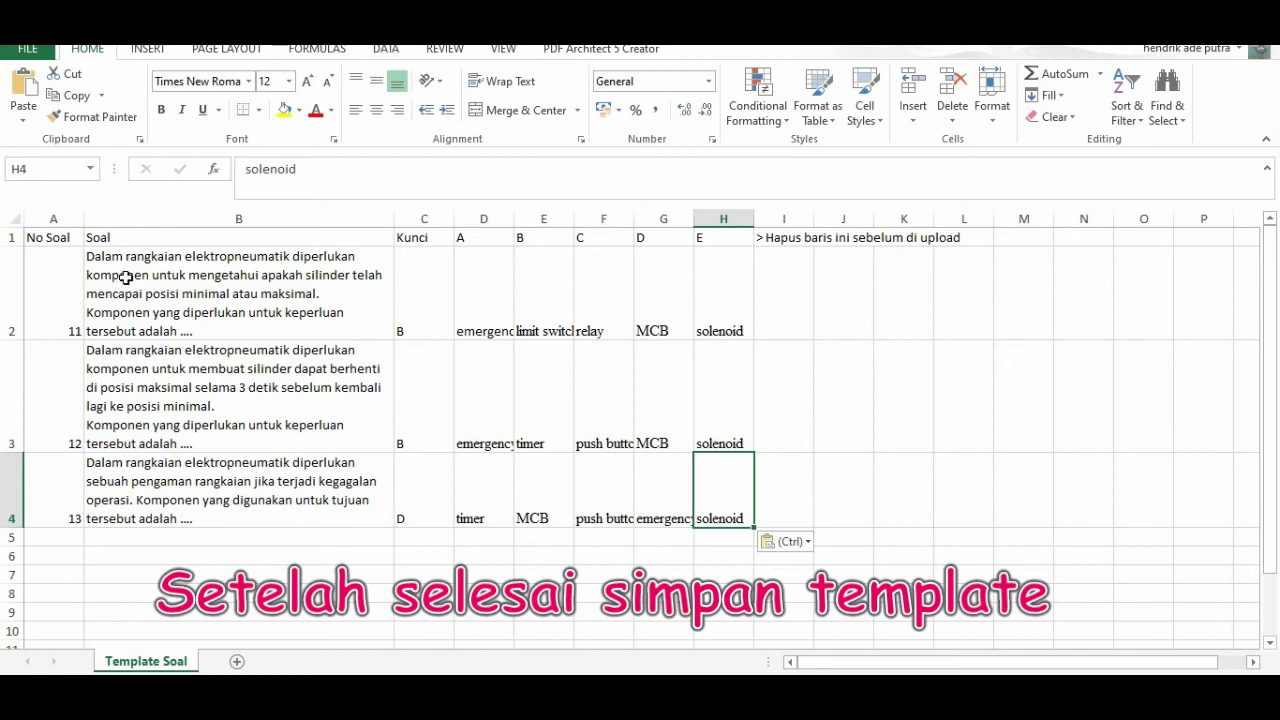
Delete the header row with the No Soal, Soal and Kunci titles from the question template.
{"action": "left_click_drag", "start_coordinate": [766, 240], "coordinate": [989, 237]}
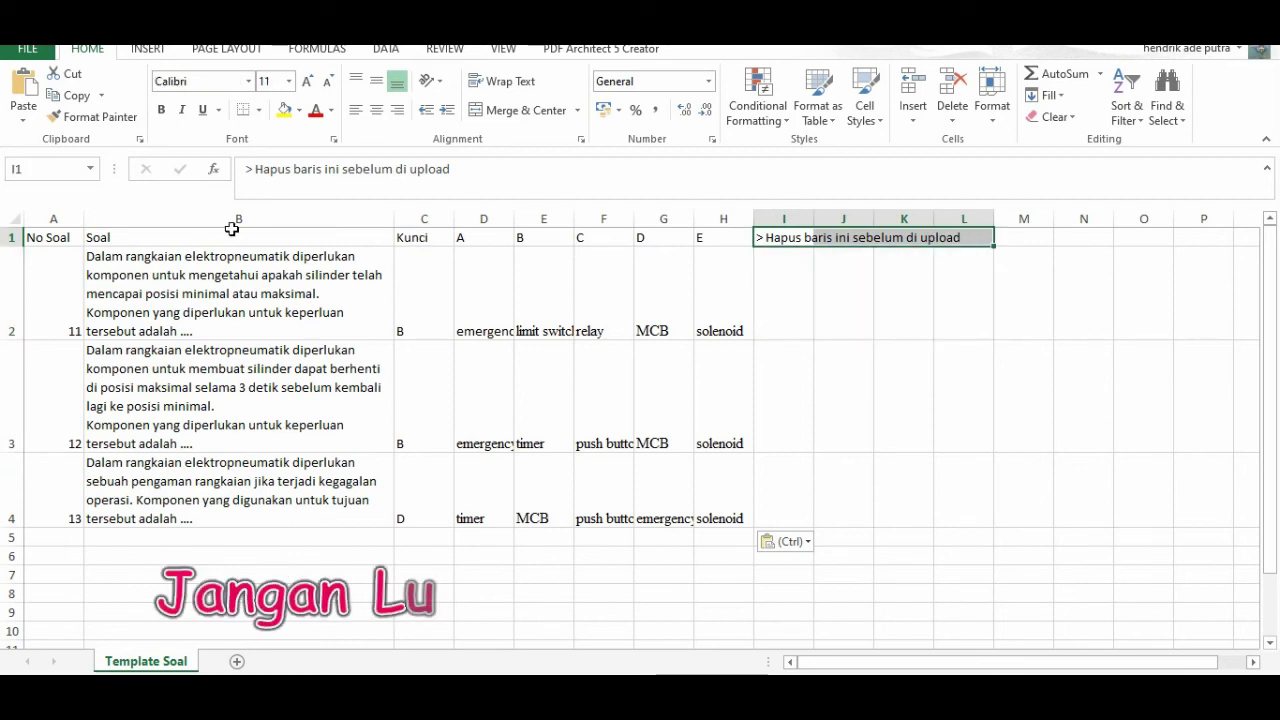
{"action": "left_click", "coordinate": [10, 237]}
{"action": "right_click", "coordinate": [8, 235]}
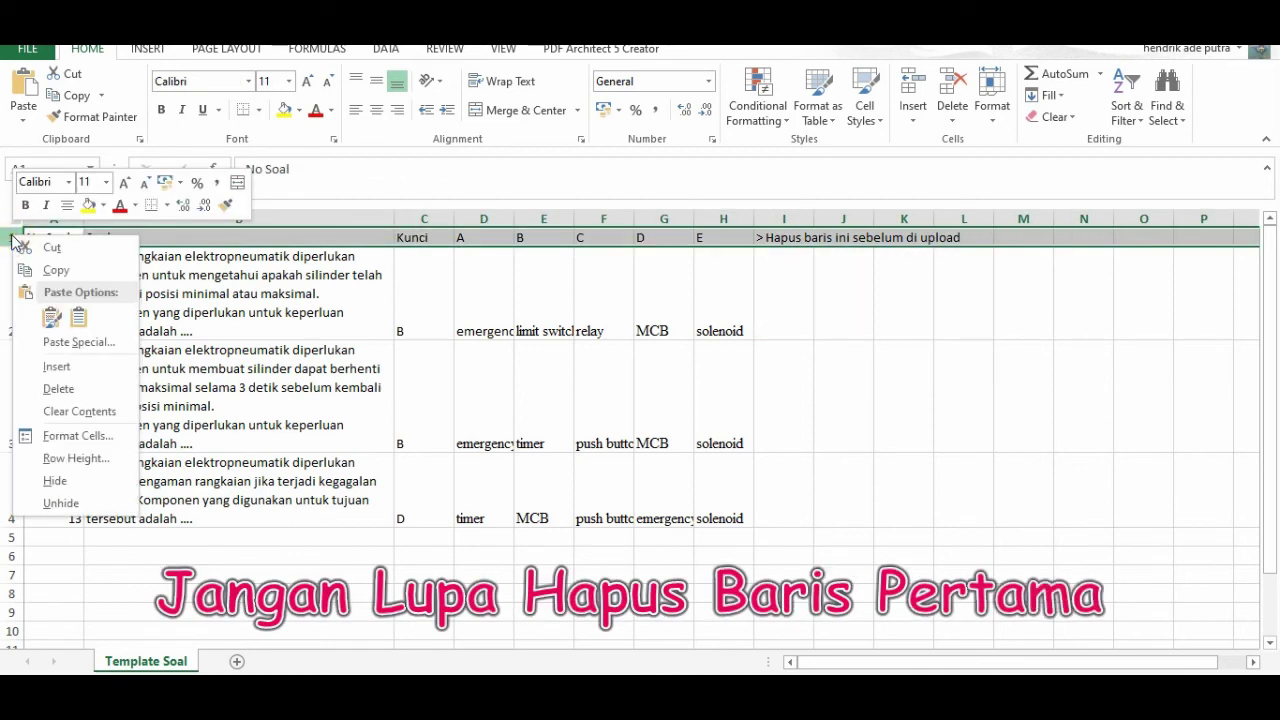
{"action": "left_click", "coordinate": [60, 388]}
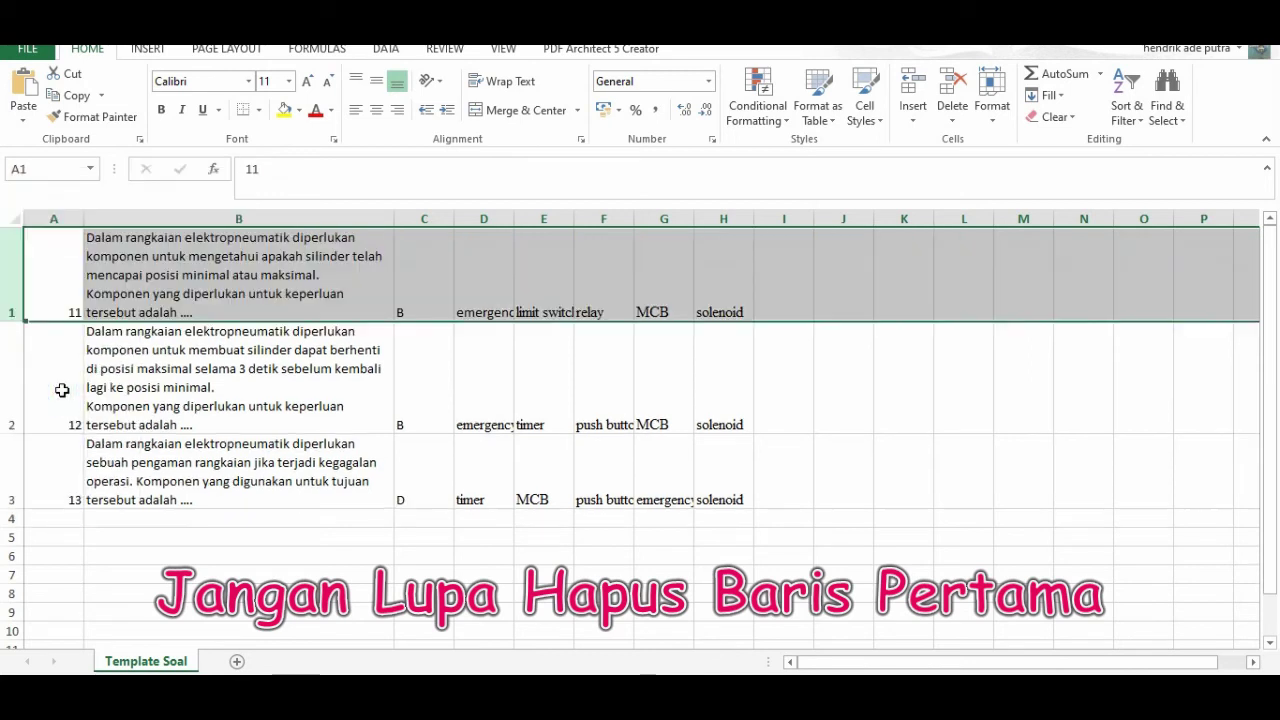
Save the completed question template workbook under its existing name.
{"action": "left_click", "coordinate": [172, 378]}
{"action": "left_click_drag", "start_coordinate": [51, 274], "coordinate": [723, 496]}
{"action": "left_click", "coordinate": [845, 428]}
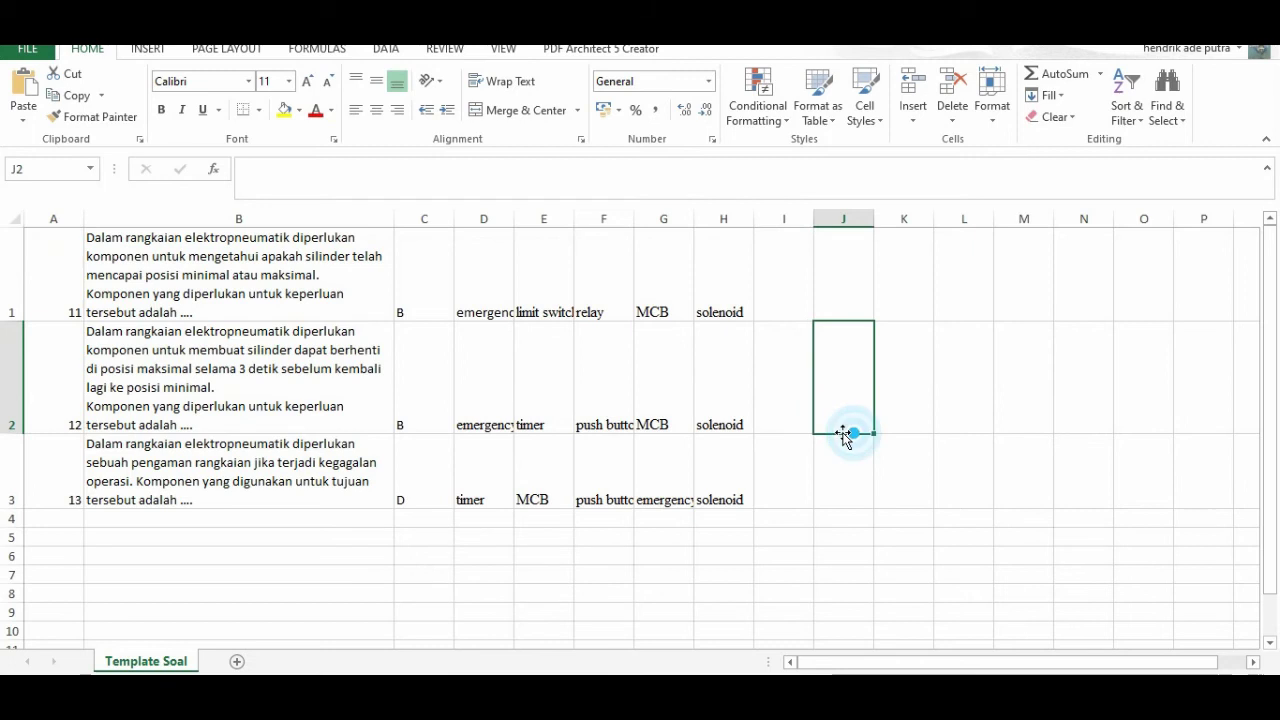
{"action": "left_click", "coordinate": [45, 48]}
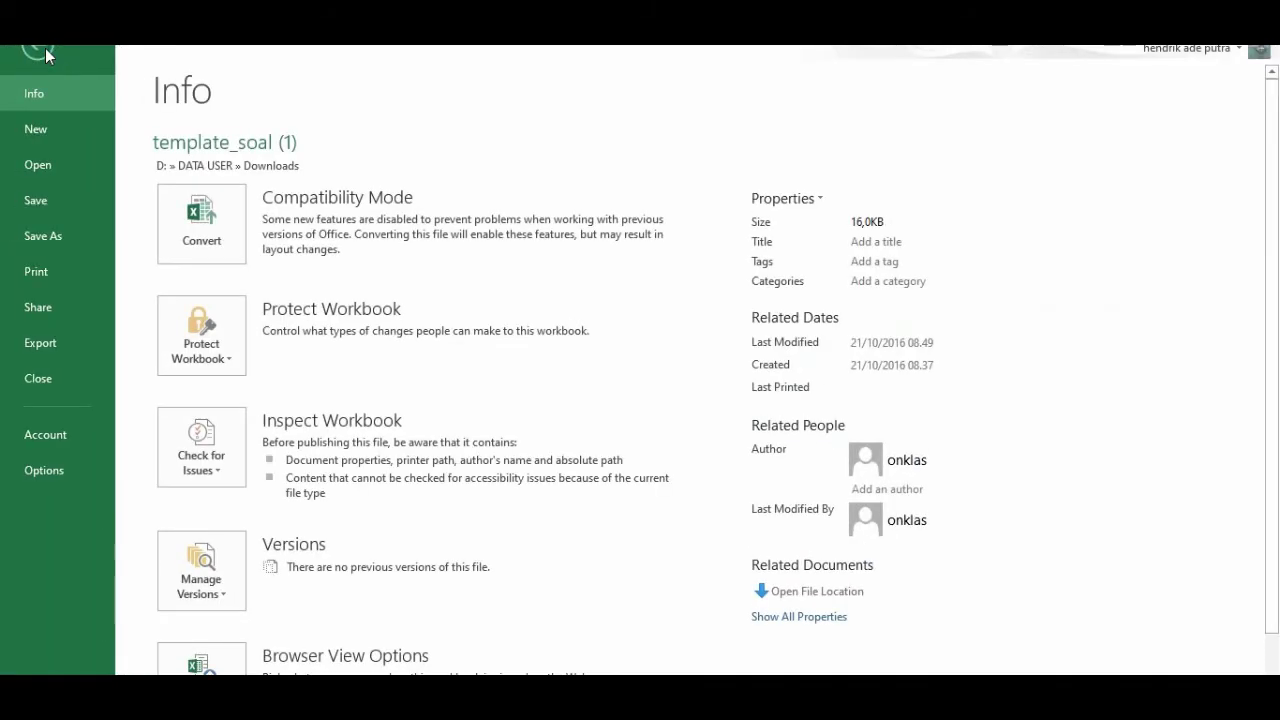
{"action": "left_click", "coordinate": [58, 205]}
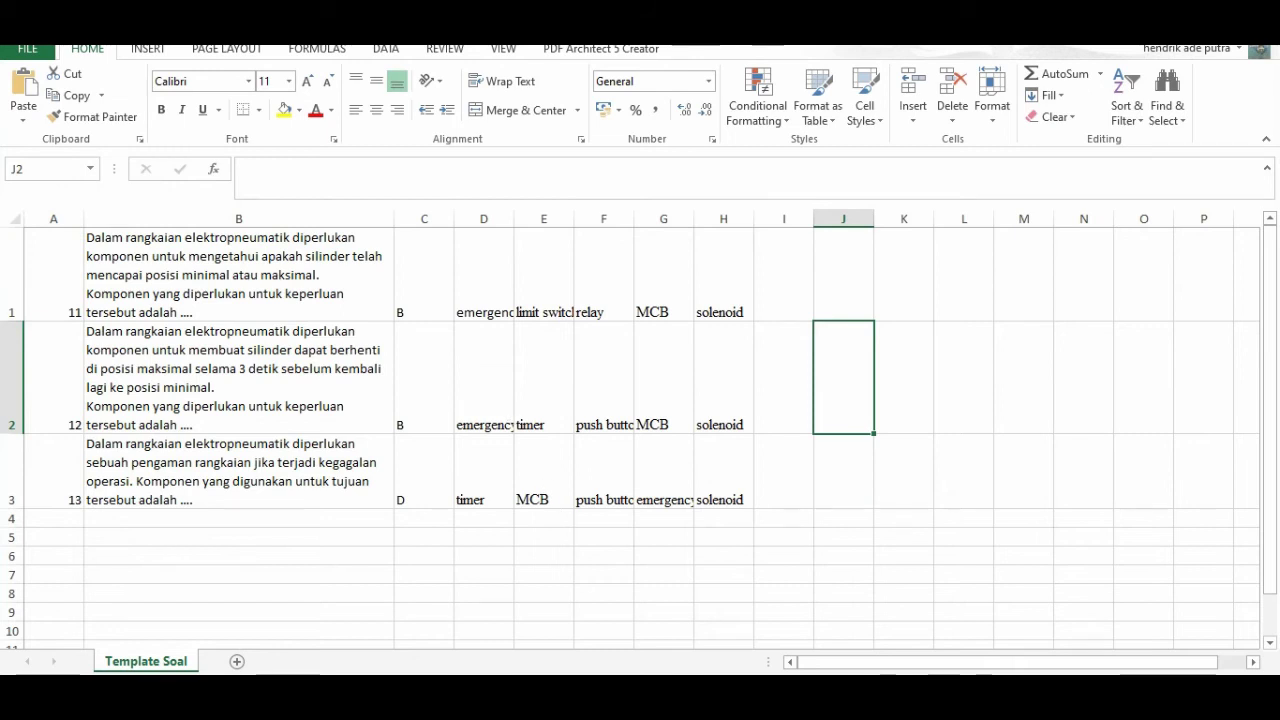
Switch to the Jagaratu upload page in the browser and import template_soal (1).xls from the template soal folder into the package.
{"action": "left_click", "coordinate": [490, 620]}
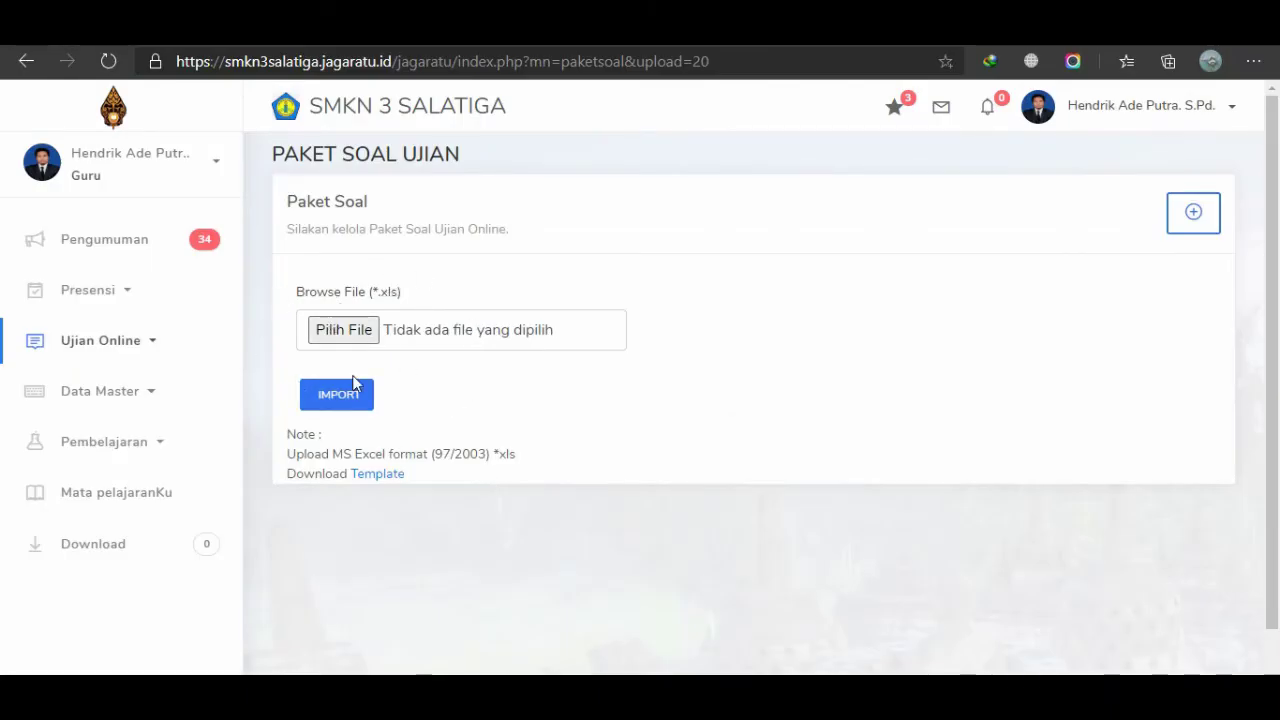
{"action": "left_click", "coordinate": [343, 329]}
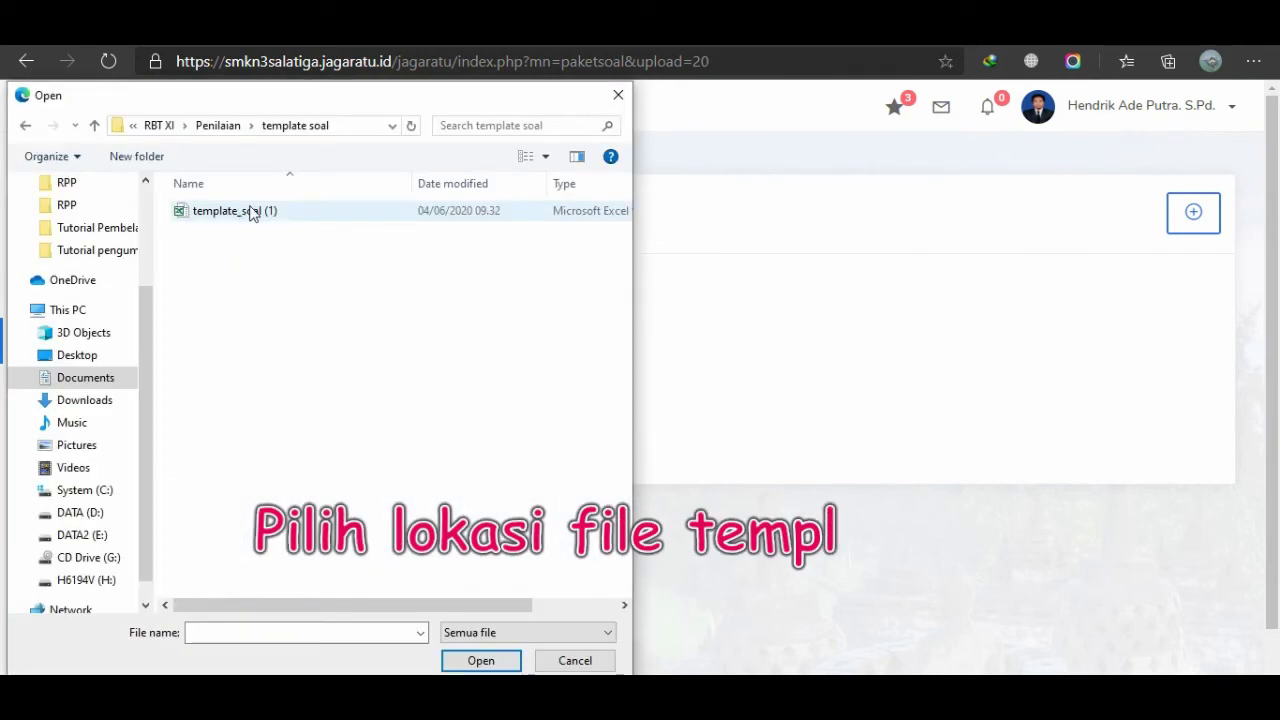
{"action": "left_click", "coordinate": [230, 212]}
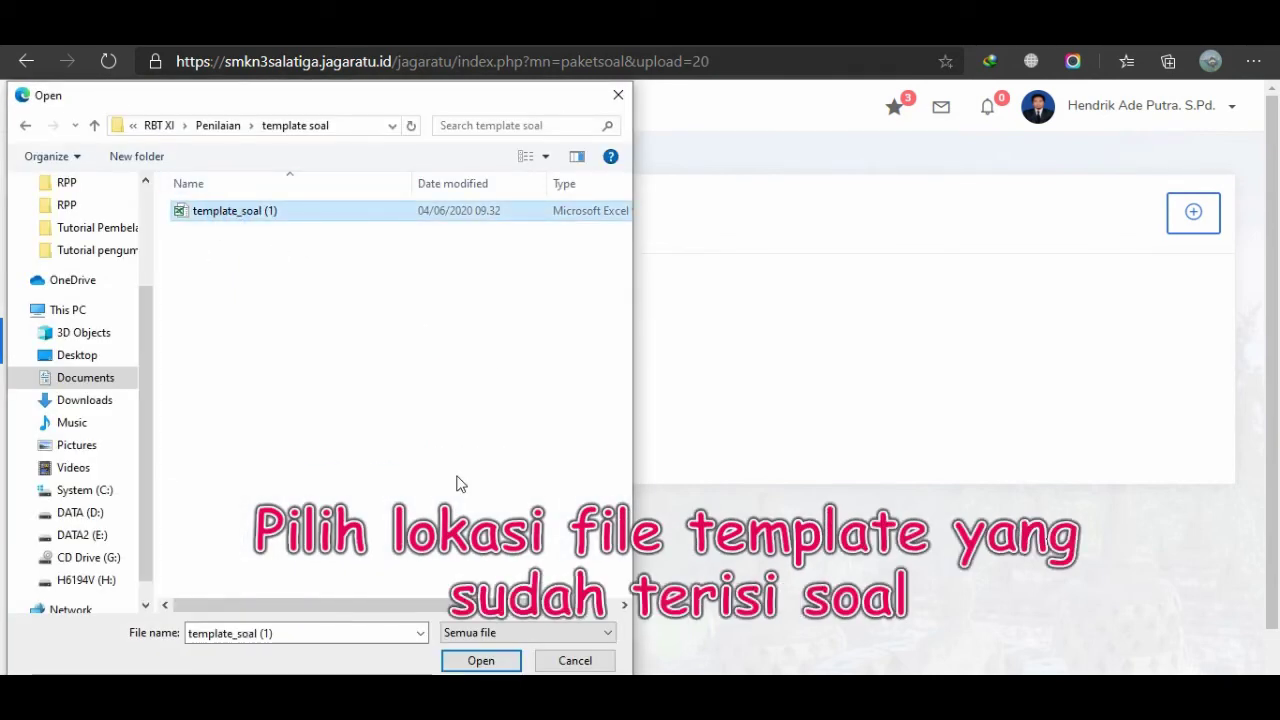
{"action": "left_click", "coordinate": [484, 662]}
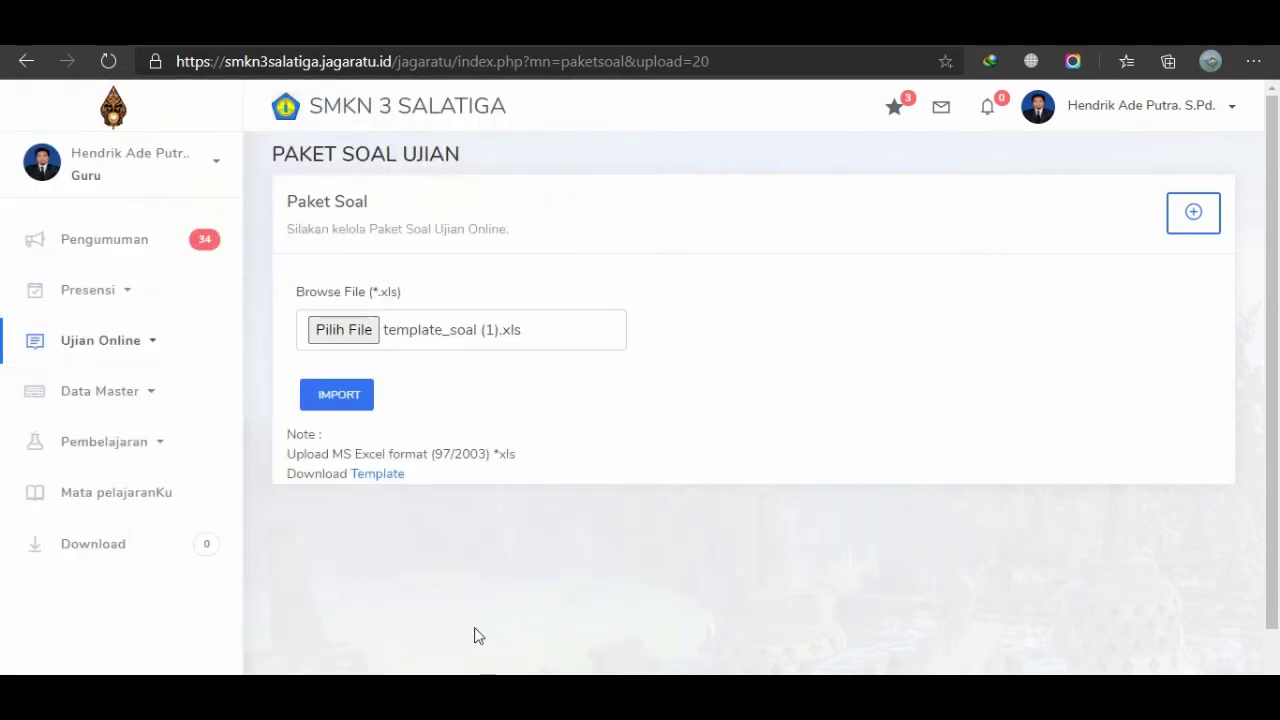
{"action": "left_click", "coordinate": [341, 400]}
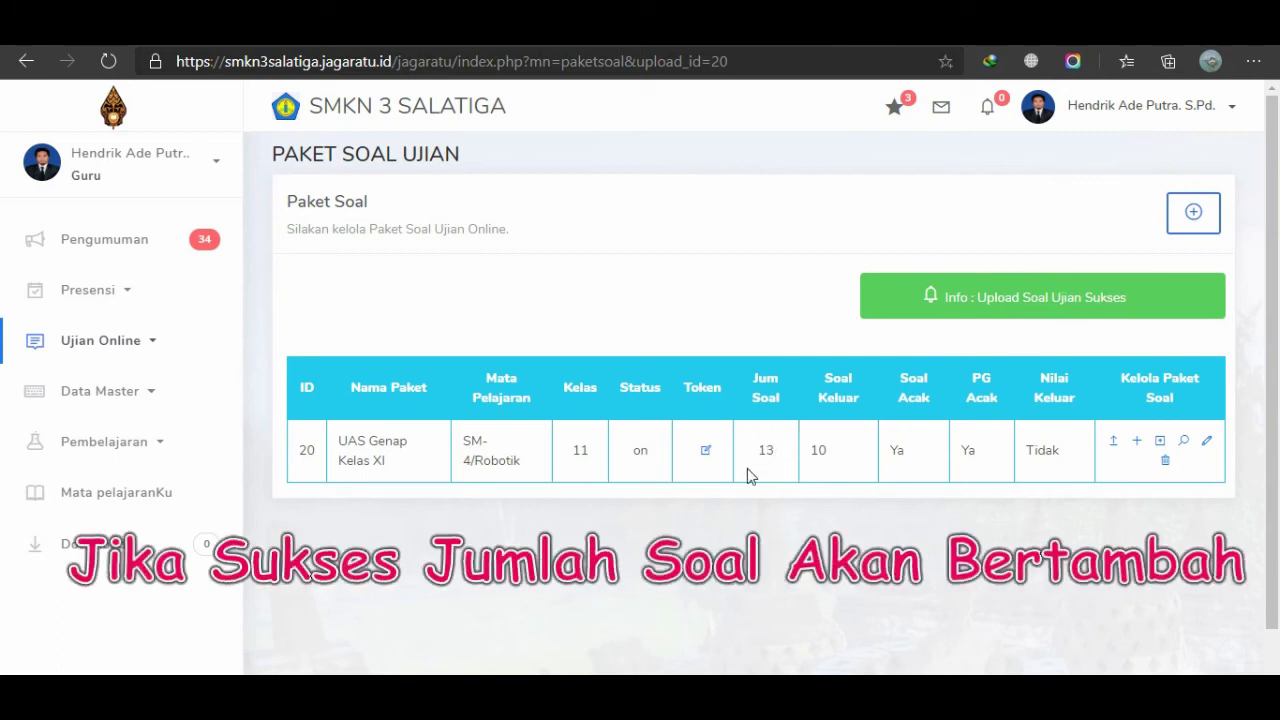
View the questions of the UAS Genap Kelas XI package and check the text, options and answer keys of imported questions 11 to 13.
{"action": "left_click", "coordinate": [1181, 441]}
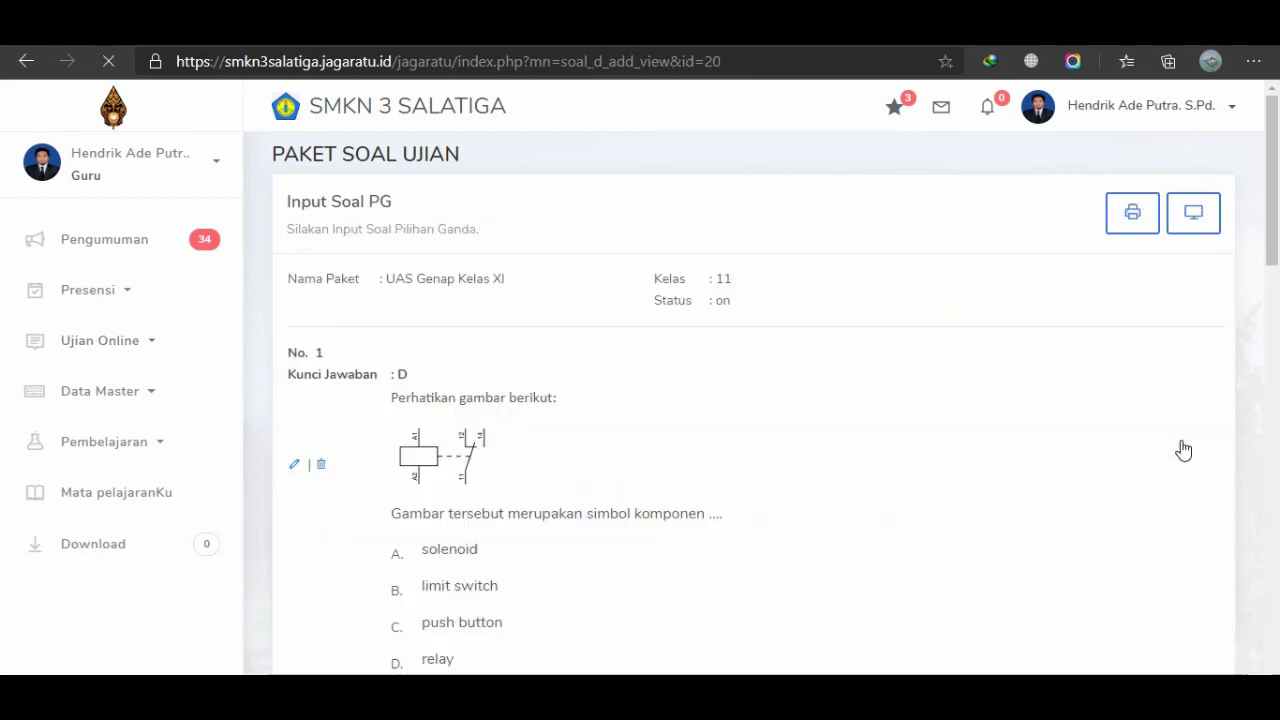
{"action": "scroll", "coordinate": [578, 388], "scroll_direction": "down", "scroll_amount": 14}
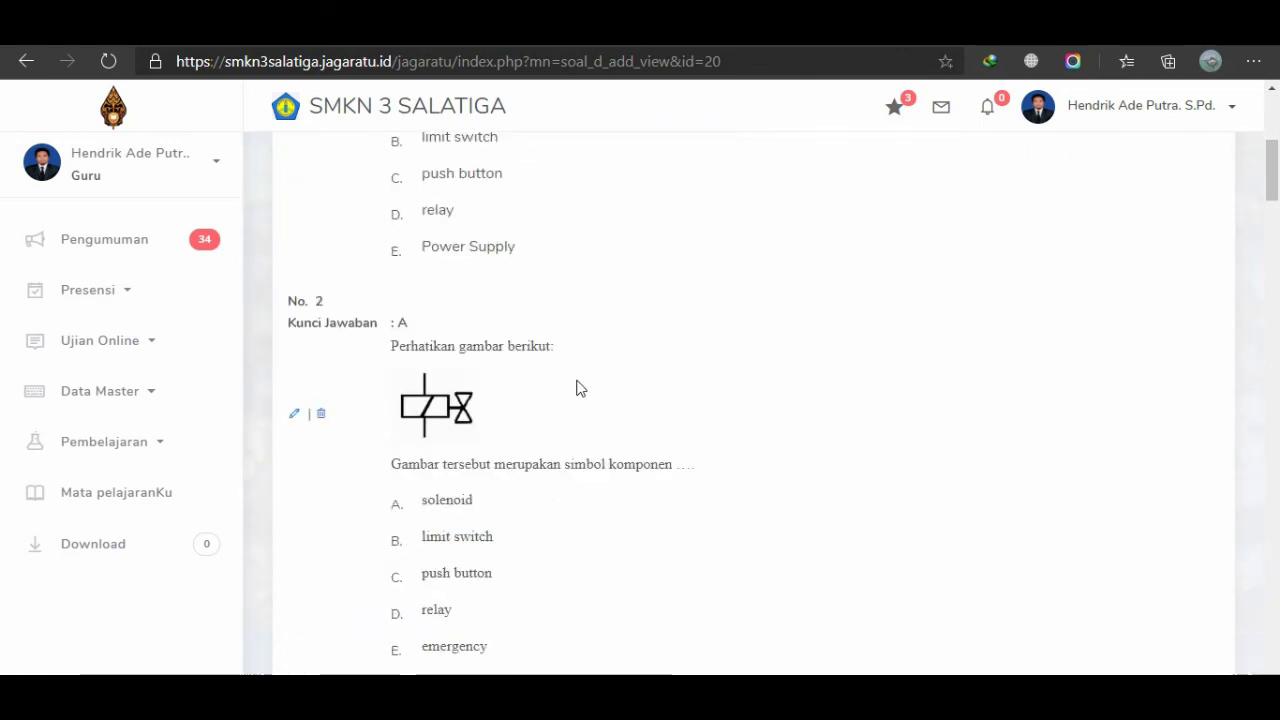
{"action": "scroll", "coordinate": [578, 388], "scroll_direction": "down", "scroll_amount": 14}
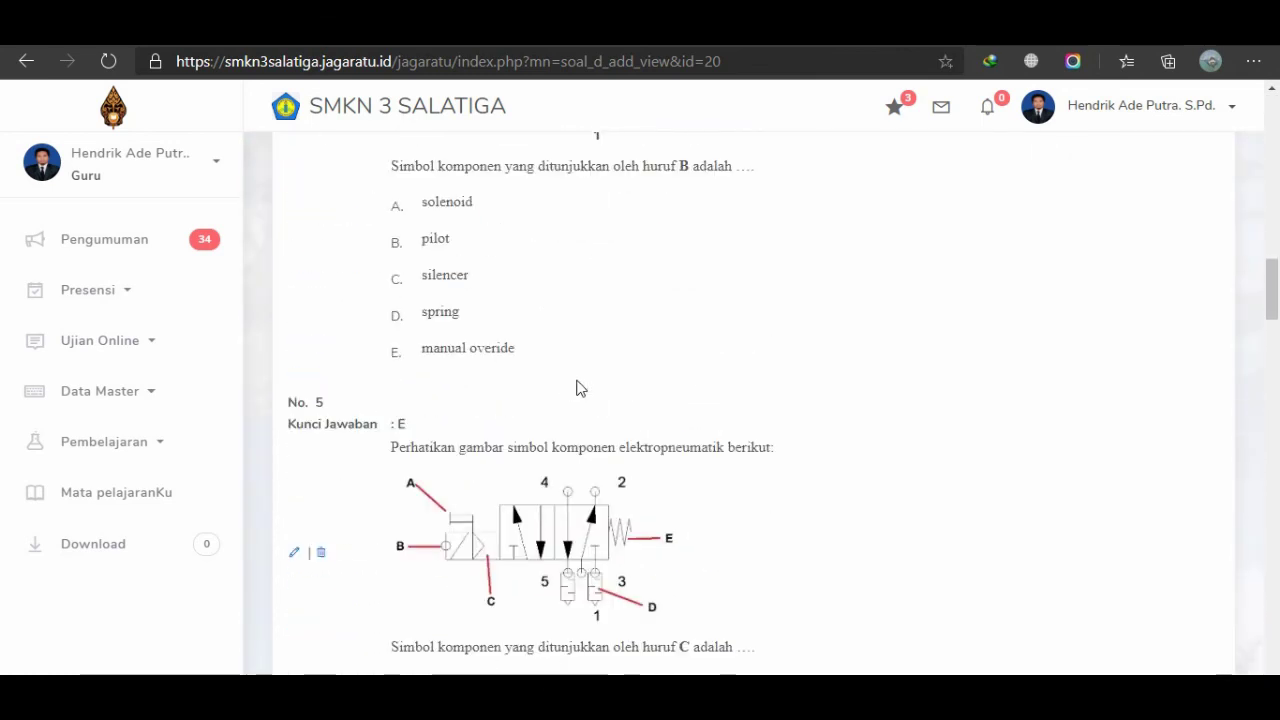
{"action": "scroll", "coordinate": [578, 388], "scroll_direction": "down", "scroll_amount": 15}
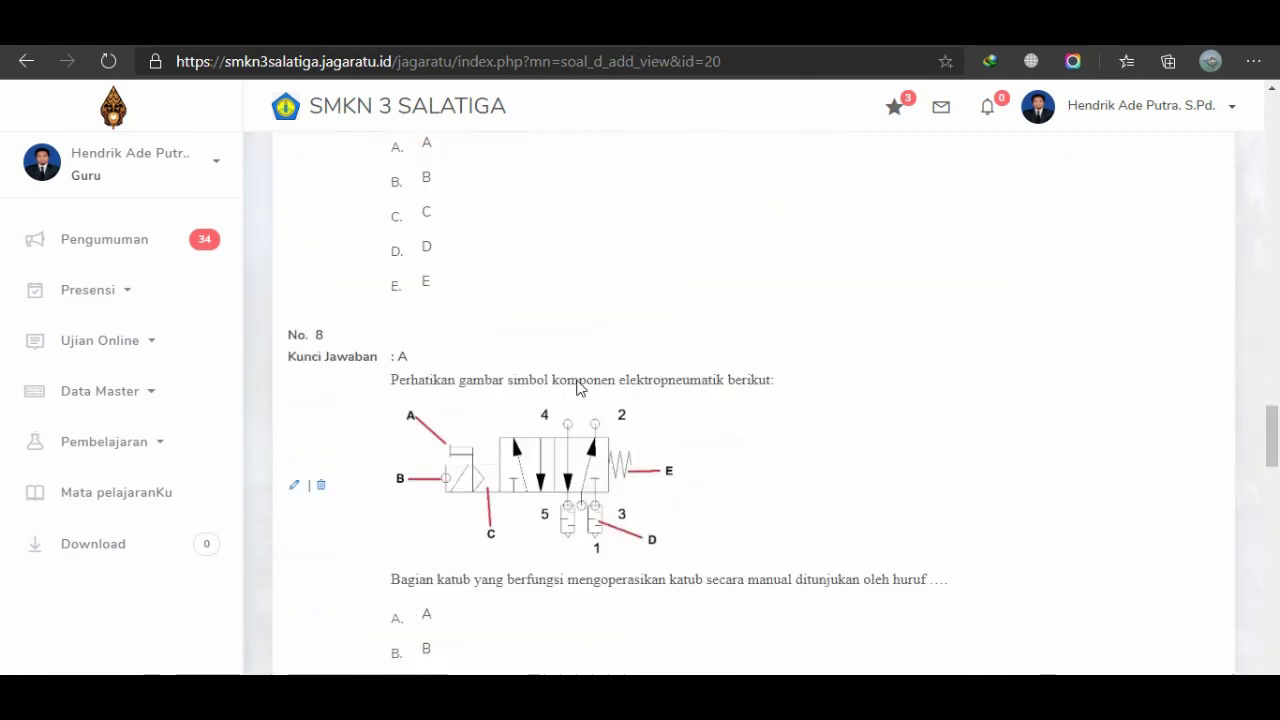
{"action": "scroll", "coordinate": [578, 388], "scroll_direction": "down", "scroll_amount": 12}
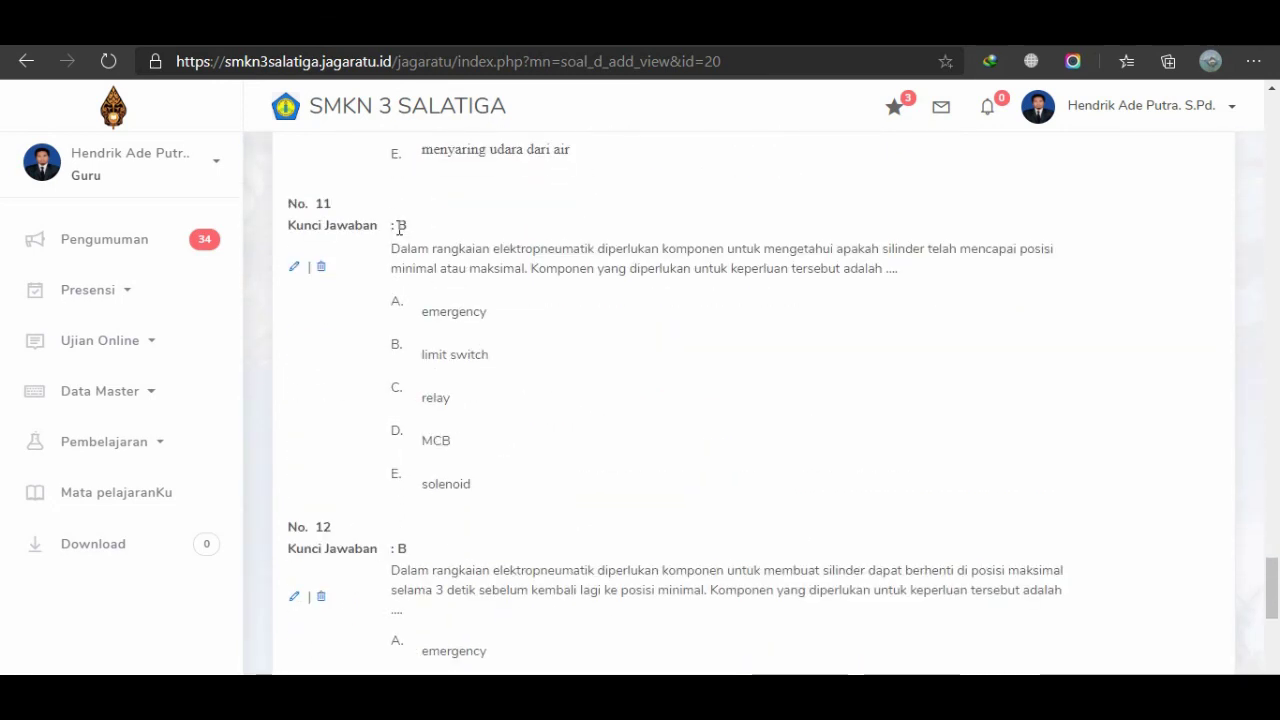
{"action": "left_click_drag", "start_coordinate": [287, 202], "coordinate": [786, 471]}
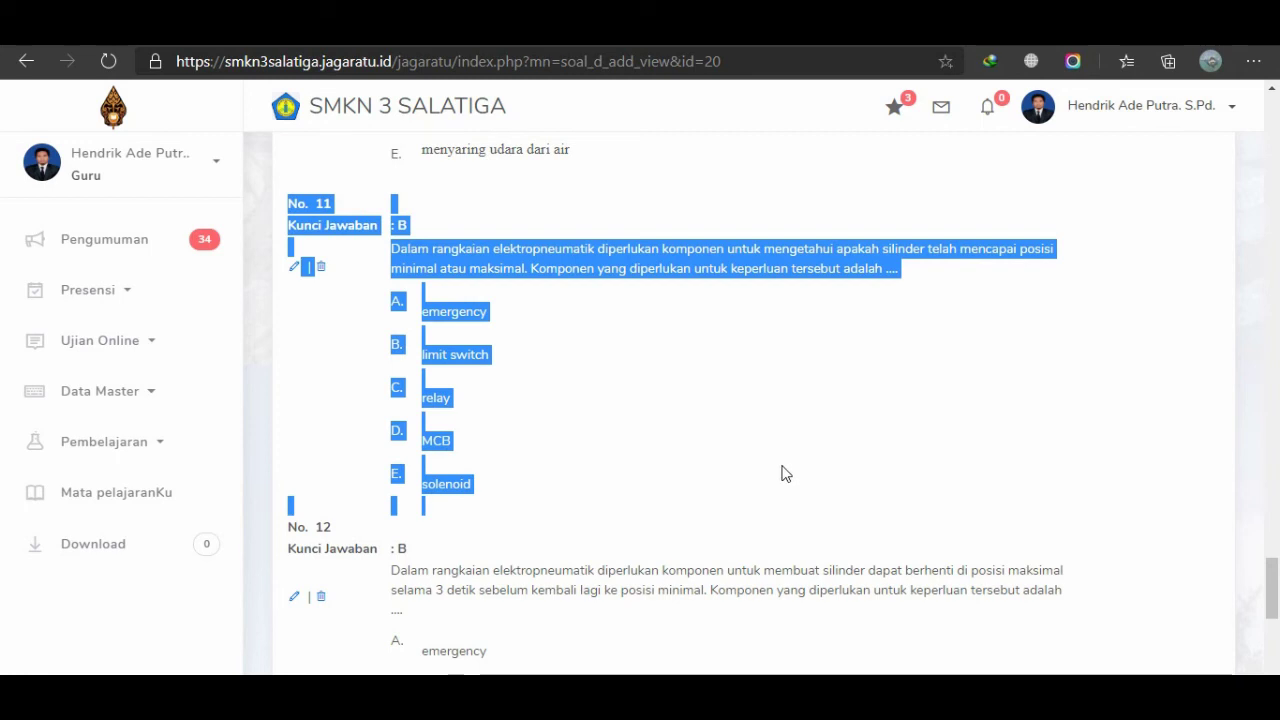
{"action": "left_click", "coordinate": [789, 436]}
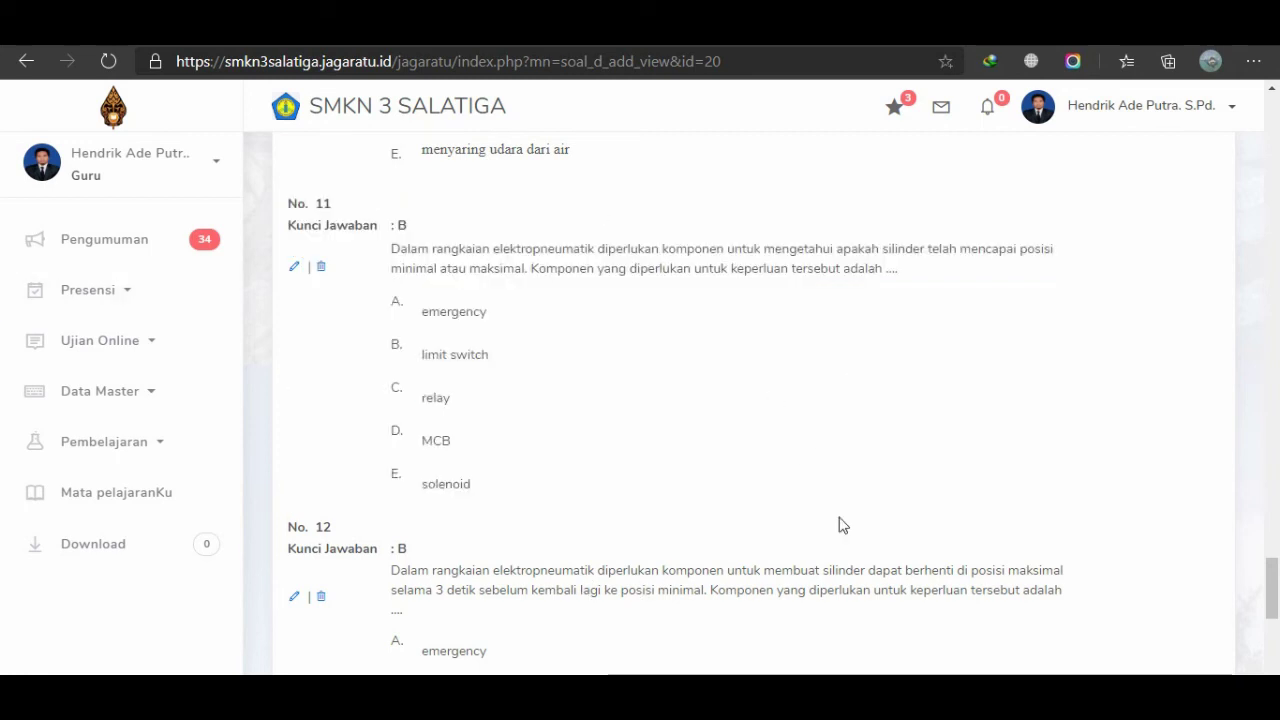
{"action": "scroll", "coordinate": [755, 399], "scroll_direction": "down", "scroll_amount": 4}
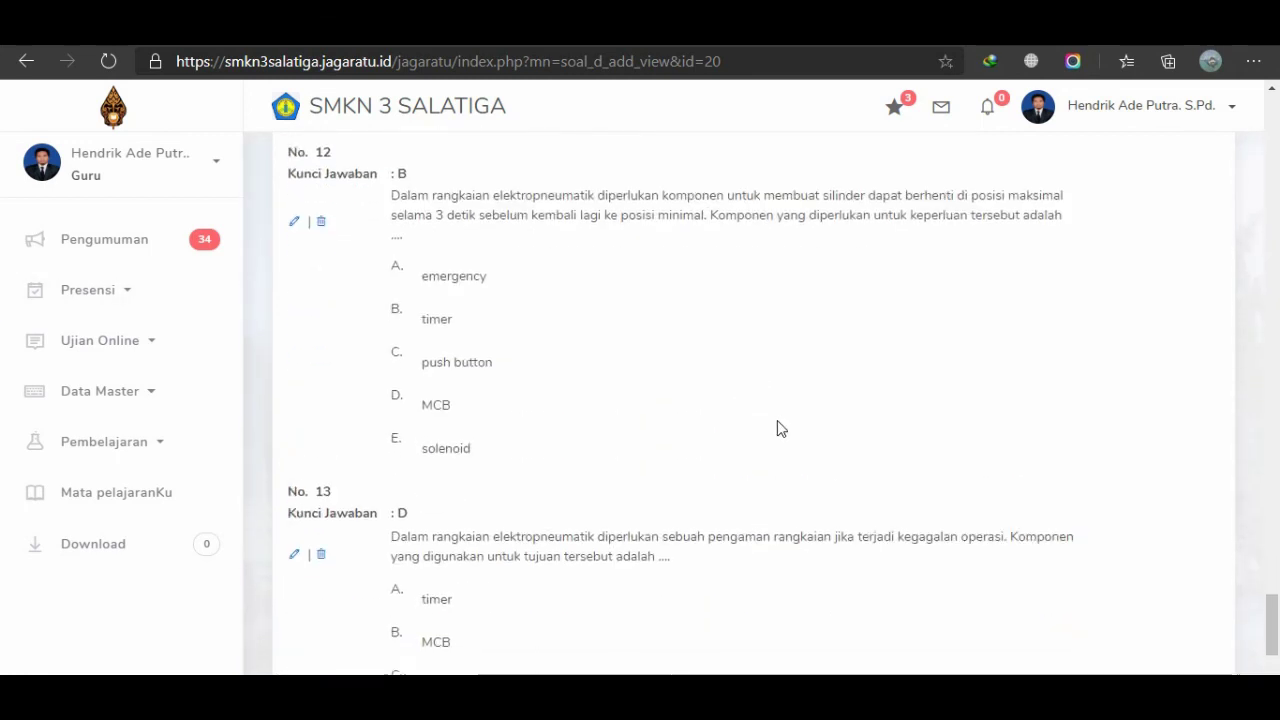
{"action": "scroll", "coordinate": [777, 425], "scroll_direction": "down", "scroll_amount": 3}
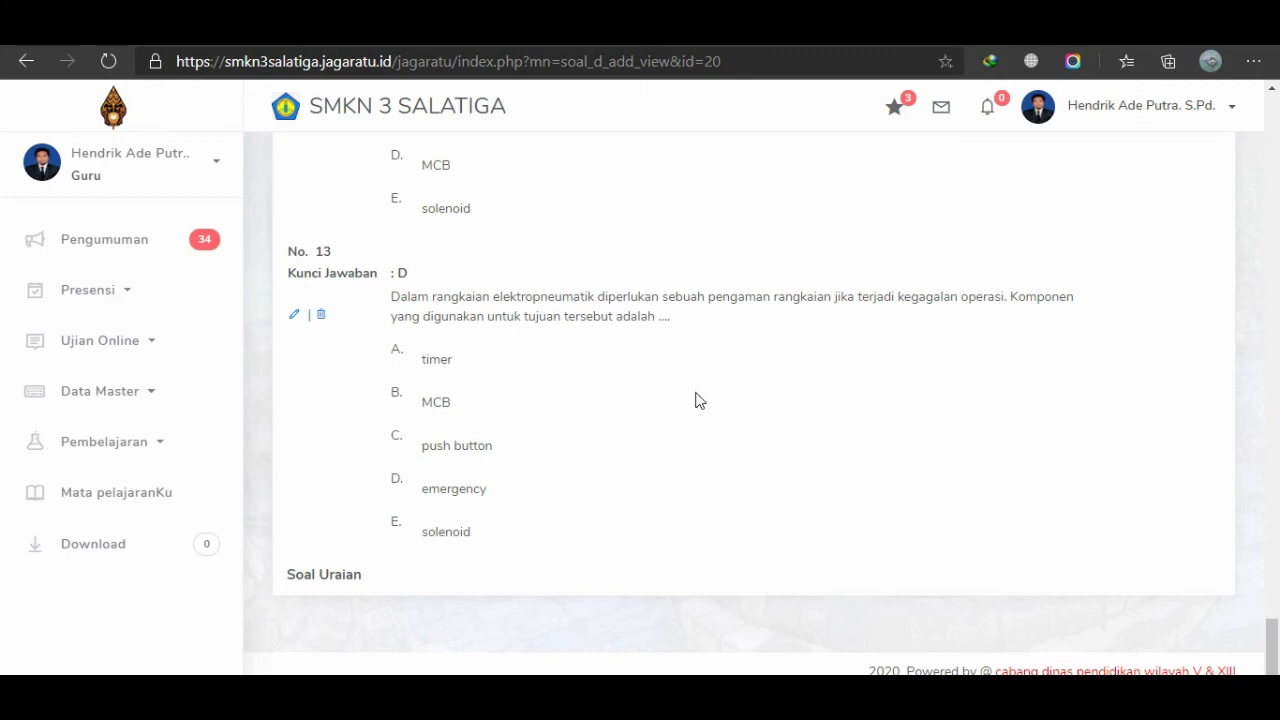
{"action": "scroll", "coordinate": [695, 400], "scroll_direction": "up", "scroll_amount": 15}
{"action": "scroll", "coordinate": [687, 405], "scroll_direction": "up", "scroll_amount": 12}
{"action": "scroll", "coordinate": [687, 405], "scroll_direction": "up", "scroll_amount": 15}
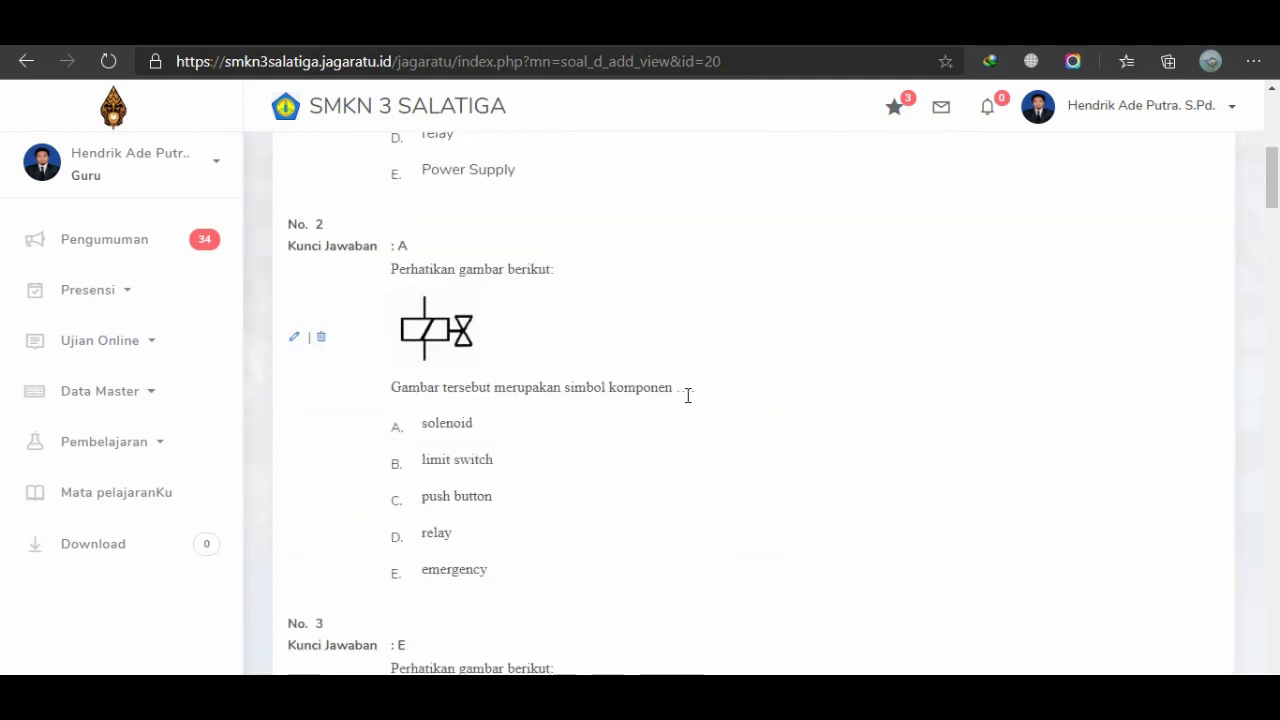
{"action": "scroll", "coordinate": [687, 395], "scroll_direction": "up", "scroll_amount": 5}
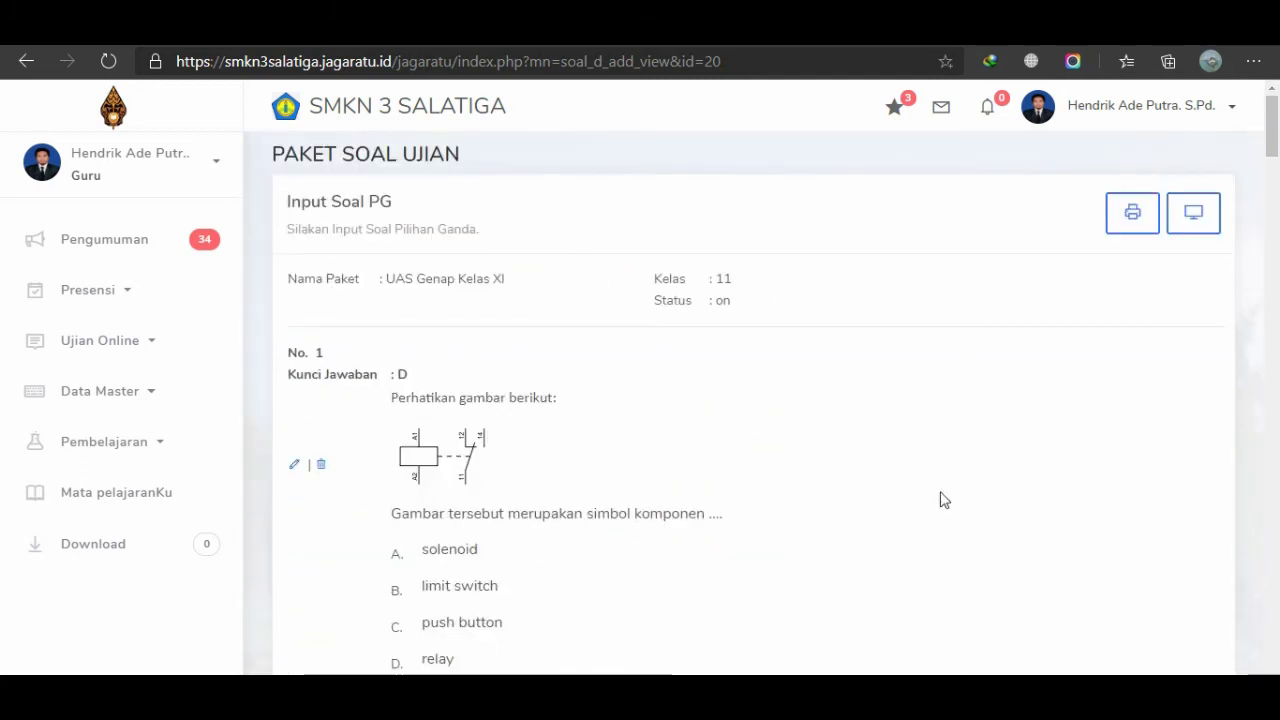
Return to the question package list and open the essay question form for UAS Genap Kelas XI.
{"action": "left_click", "coordinate": [1192, 216]}
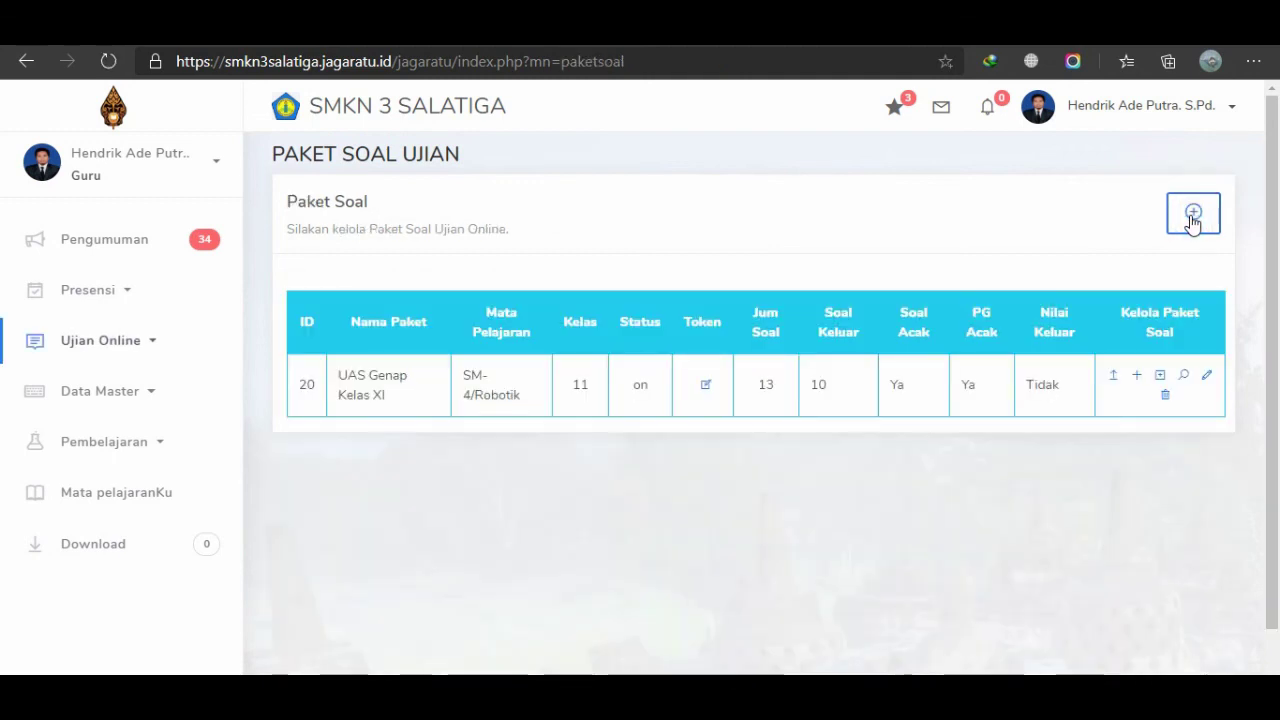
{"action": "left_click", "coordinate": [1160, 378]}
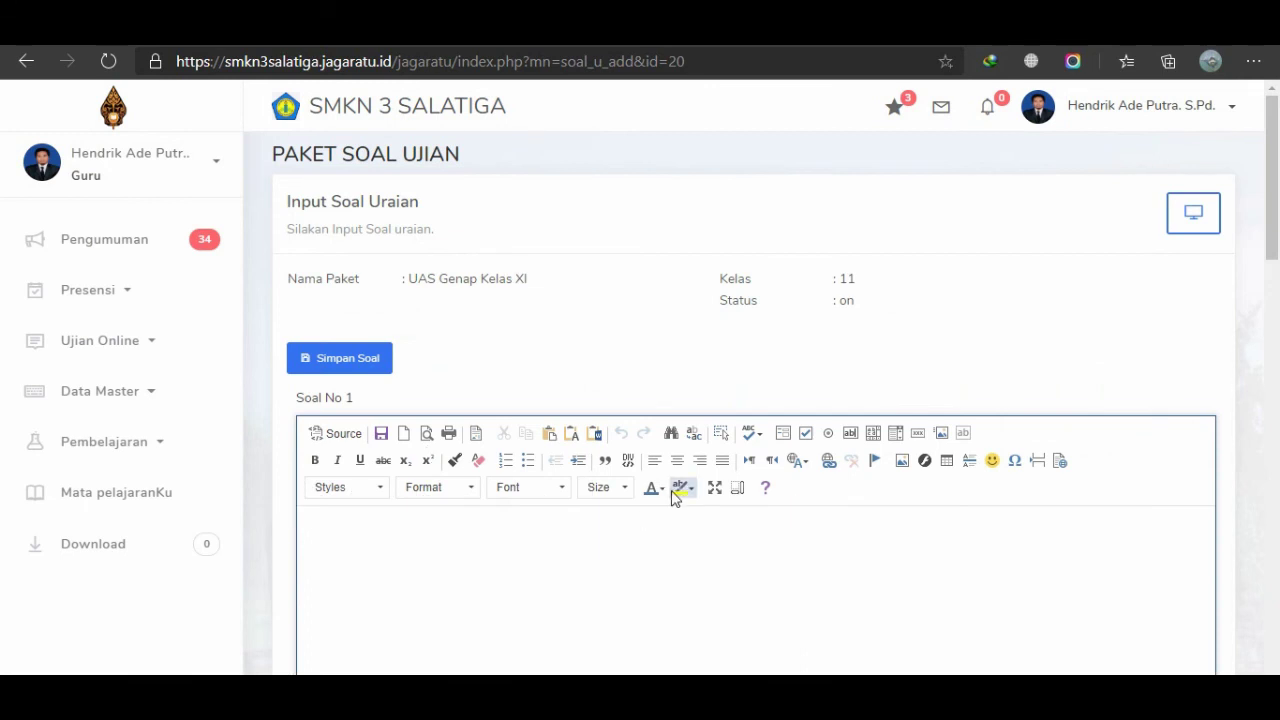
{"action": "scroll", "coordinate": [676, 498], "scroll_direction": "down", "scroll_amount": 2}
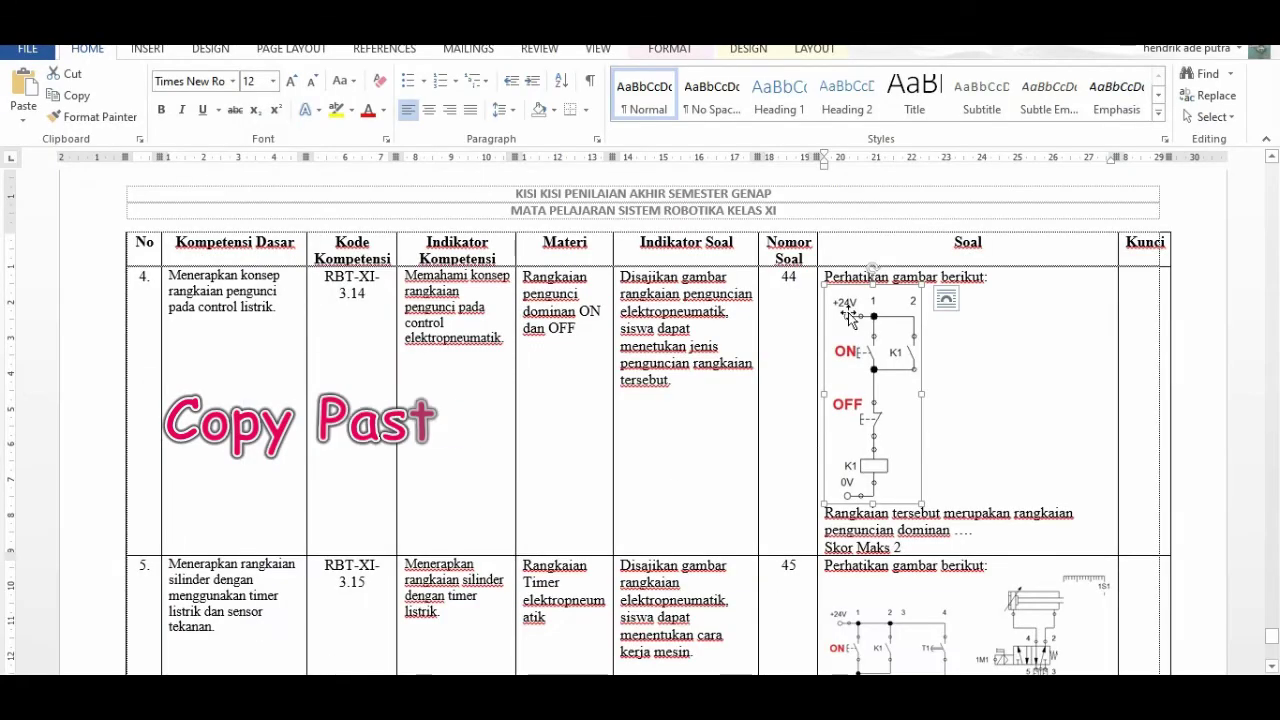
Copy question 44 with its ON/OFF latching circuit from the Word document into Soal No 1, leaving out the maximum score line.
{"action": "left_click_drag", "start_coordinate": [832, 280], "coordinate": [995, 531]}
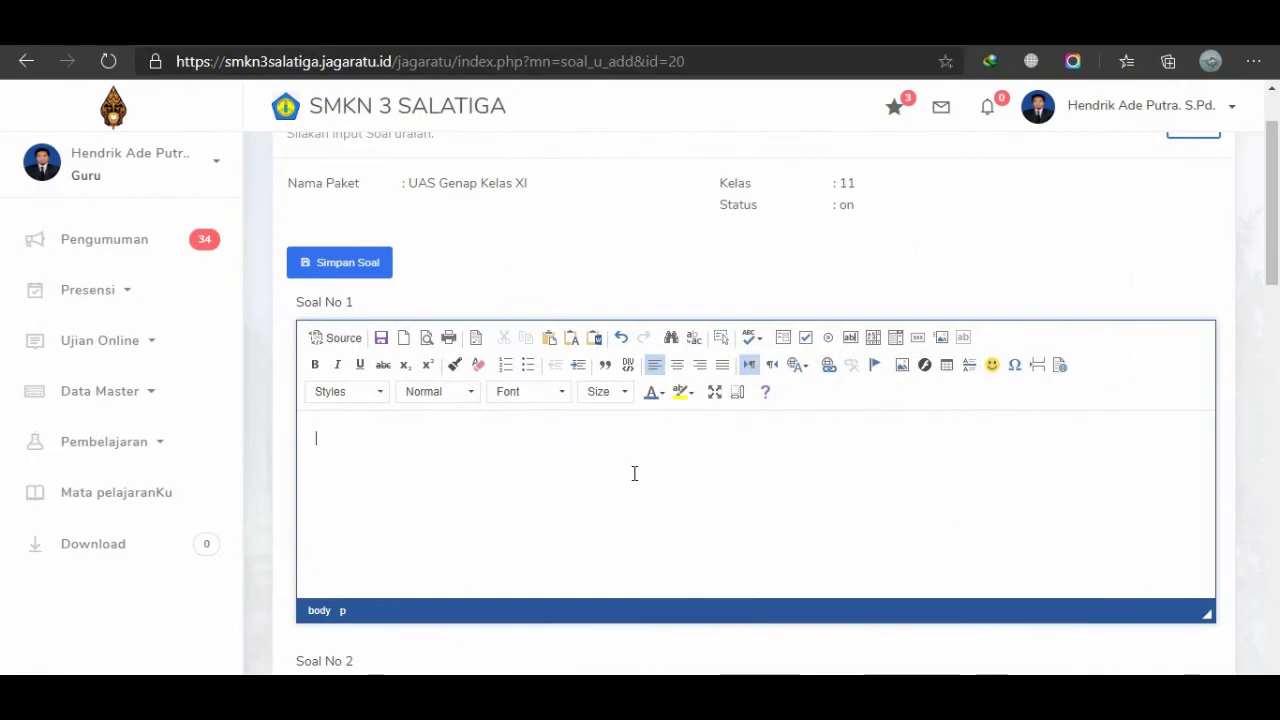
{"action": "left_click", "coordinate": [562, 463]}
{"action": "key", "text": "ctrl+v"}
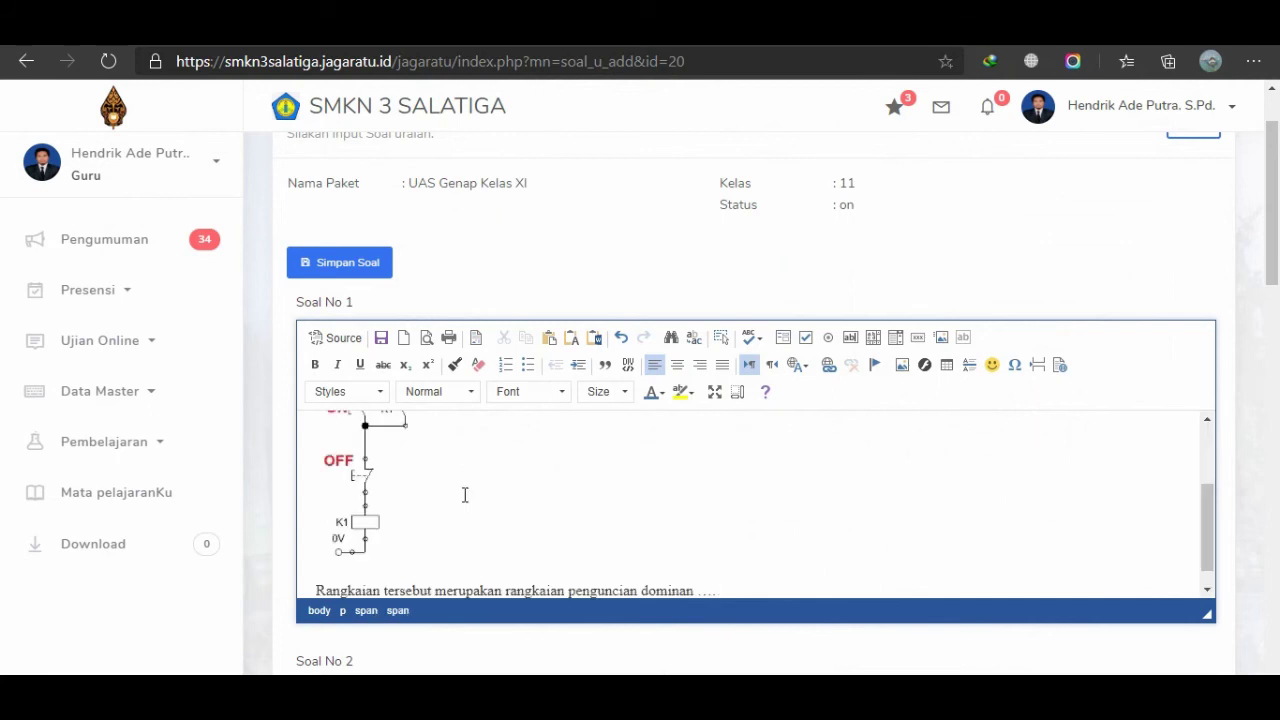
{"action": "scroll", "coordinate": [465, 495], "scroll_direction": "up", "scroll_amount": 3}
{"action": "scroll", "coordinate": [465, 495], "scroll_direction": "down", "scroll_amount": 3}
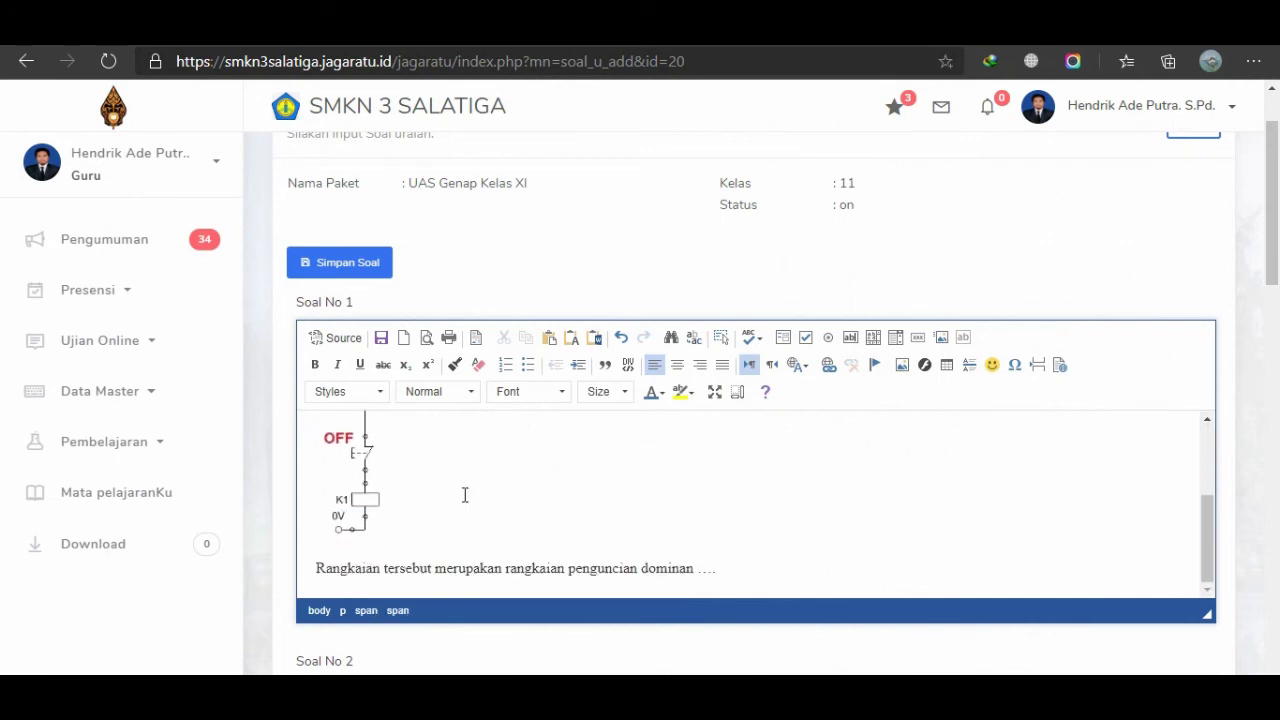
{"action": "scroll", "coordinate": [465, 495], "scroll_direction": "down", "scroll_amount": 3}
Copy the "Rangkaian tersebut membentuk logika" question with its circuit diagram from the Word document into Soal No 2.
{"action": "left_click", "coordinate": [415, 534]}
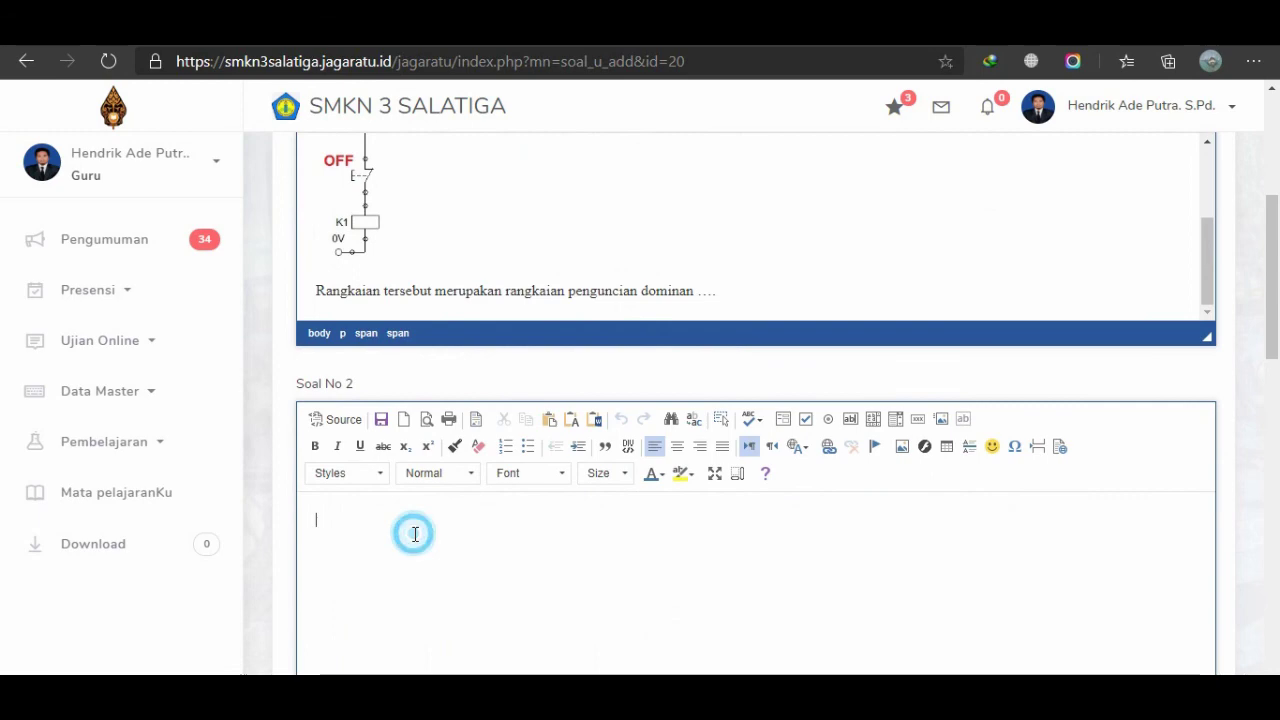
{"action": "scroll", "coordinate": [559, 515], "scroll_direction": "down", "scroll_amount": 2}
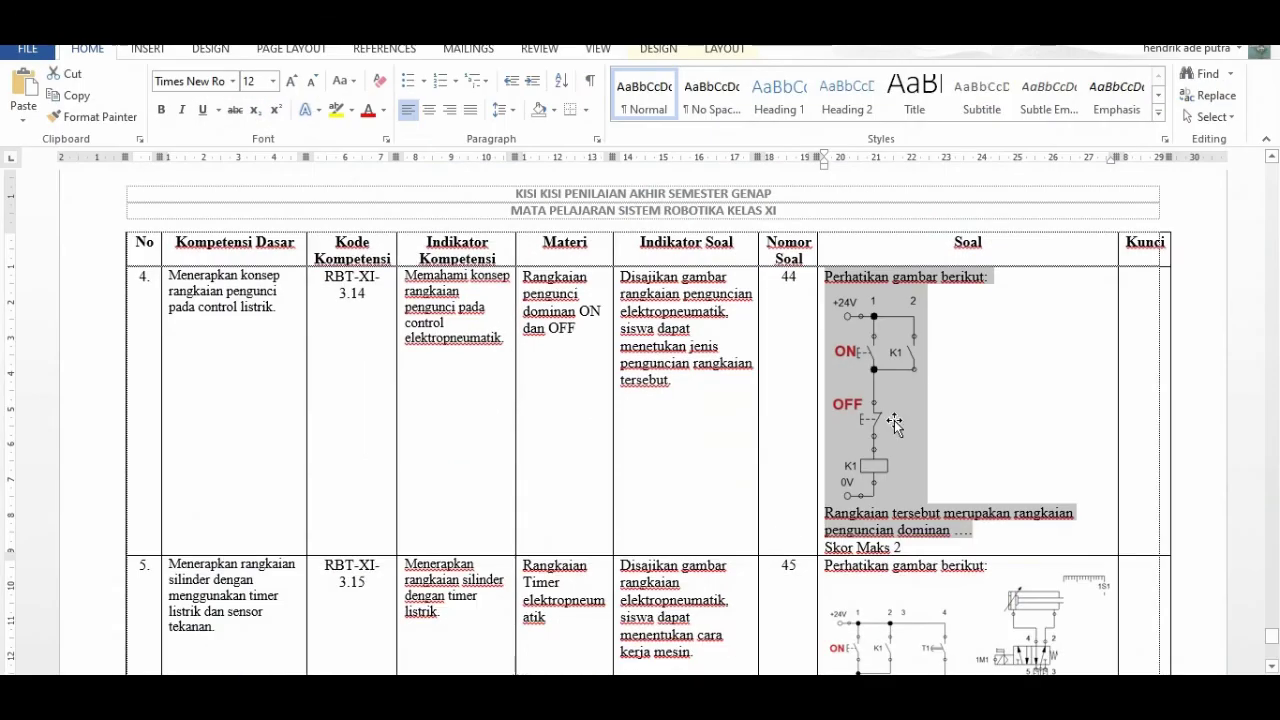
{"action": "scroll", "coordinate": [894, 420], "scroll_direction": "down", "scroll_amount": 3}
{"action": "scroll", "coordinate": [894, 420], "scroll_direction": "up", "scroll_amount": 3}
{"action": "scroll", "coordinate": [894, 420], "scroll_direction": "up", "scroll_amount": 5}
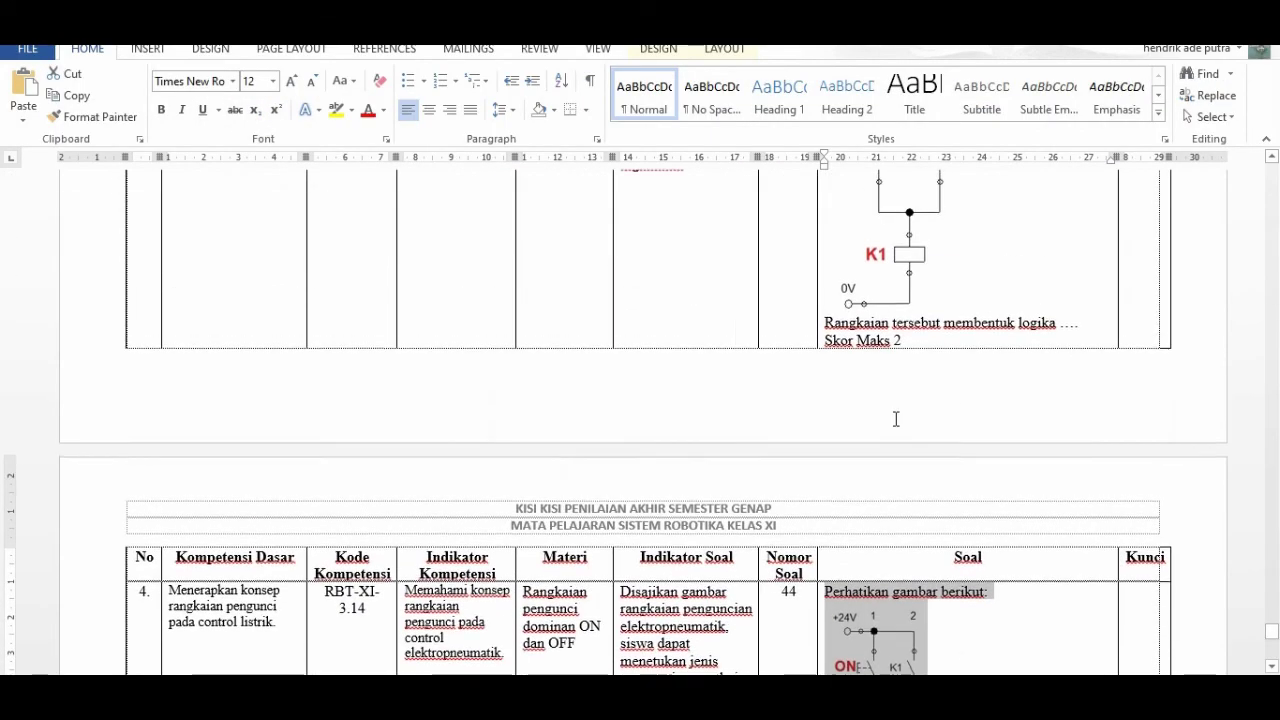
{"action": "left_click_drag", "start_coordinate": [822, 212], "coordinate": [1092, 460]}
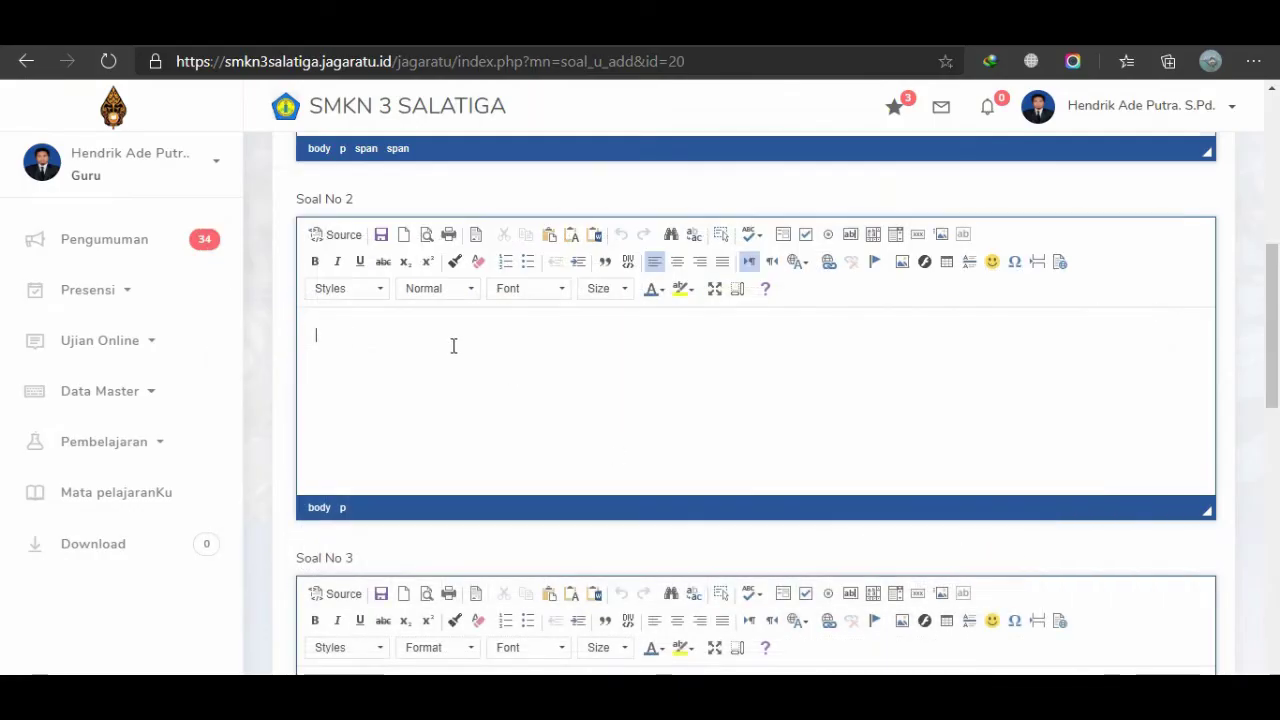
{"action": "key", "text": "ctrl+v"}
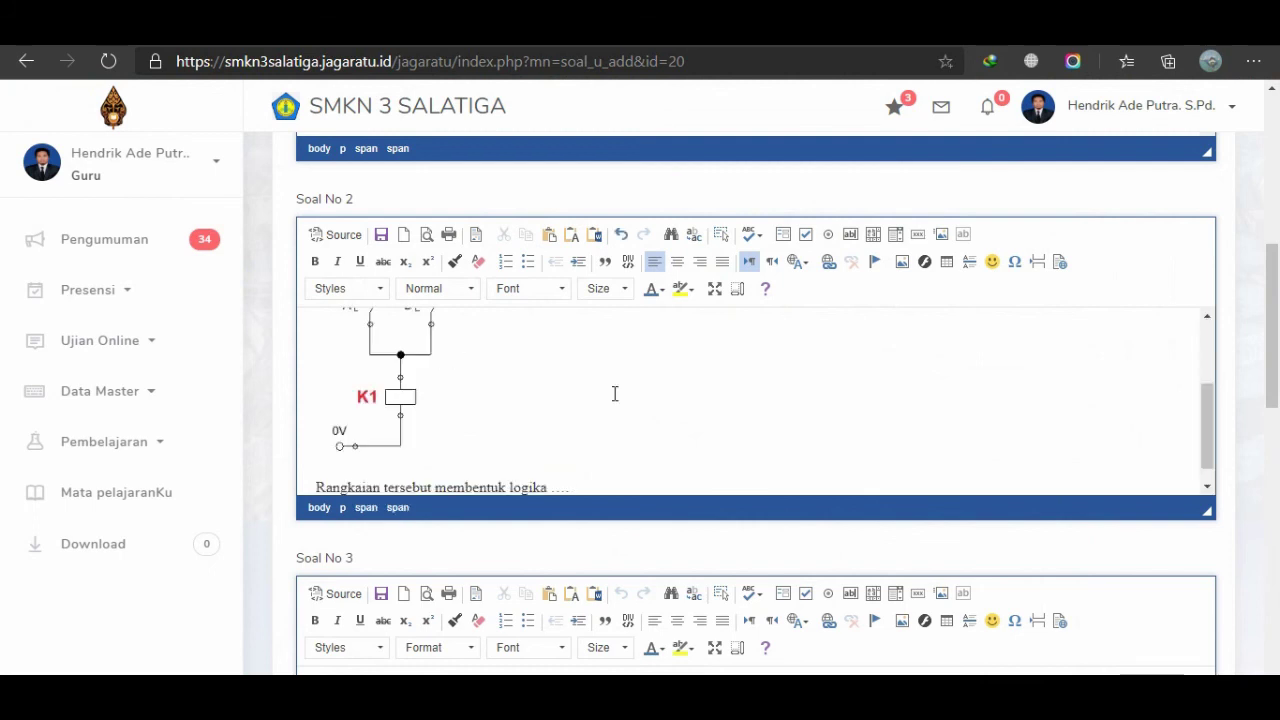
{"action": "scroll", "coordinate": [622, 383], "scroll_direction": "up", "scroll_amount": 5}
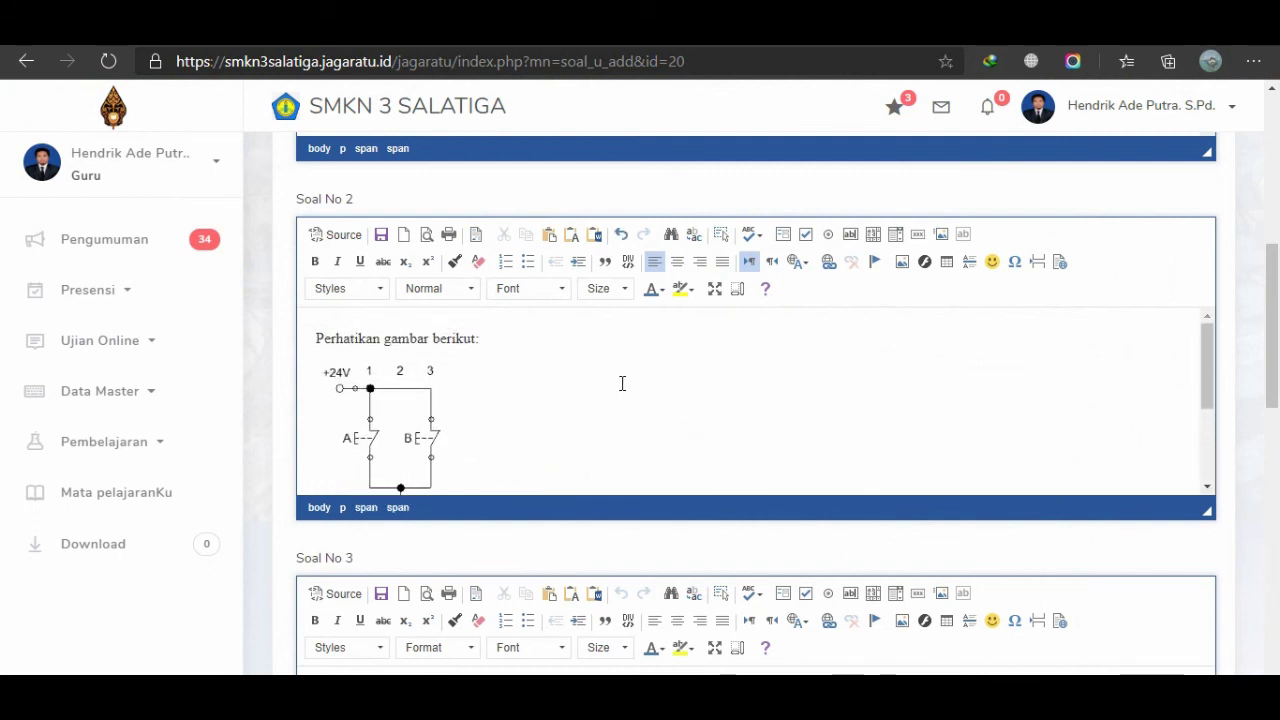
{"action": "scroll", "coordinate": [780, 325], "scroll_direction": "up", "scroll_amount": 6}
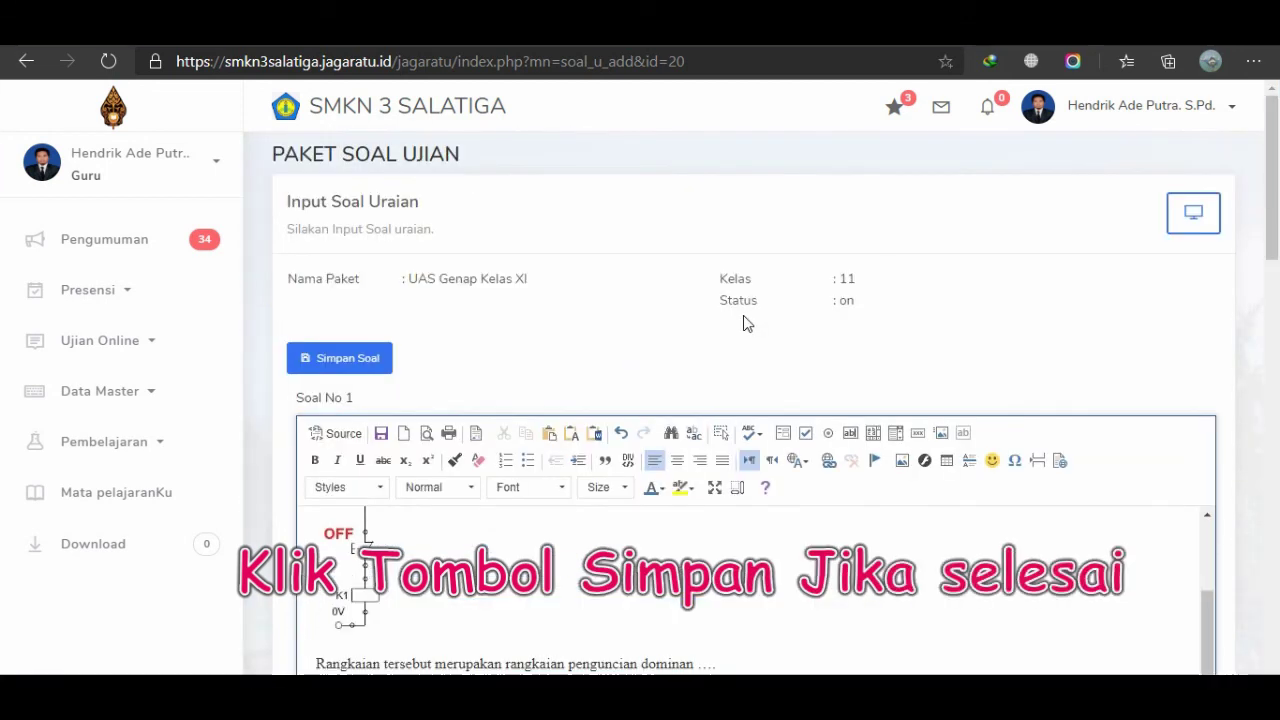
Save the two essay questions for UAS Genap Kelas XI and return to the question package list.
{"action": "scroll", "coordinate": [491, 490], "scroll_direction": "down", "scroll_amount": 5}
{"action": "scroll", "coordinate": [491, 500], "scroll_direction": "up", "scroll_amount": 5}
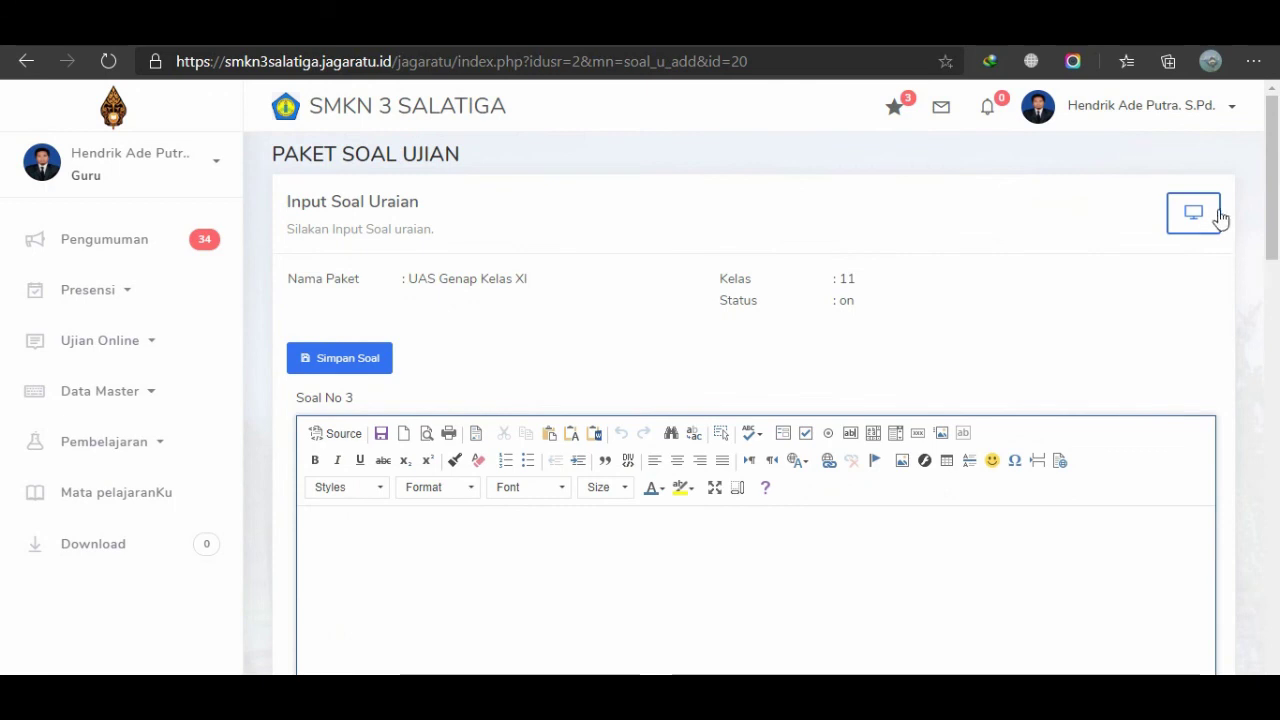
{"action": "left_click", "coordinate": [1186, 220]}
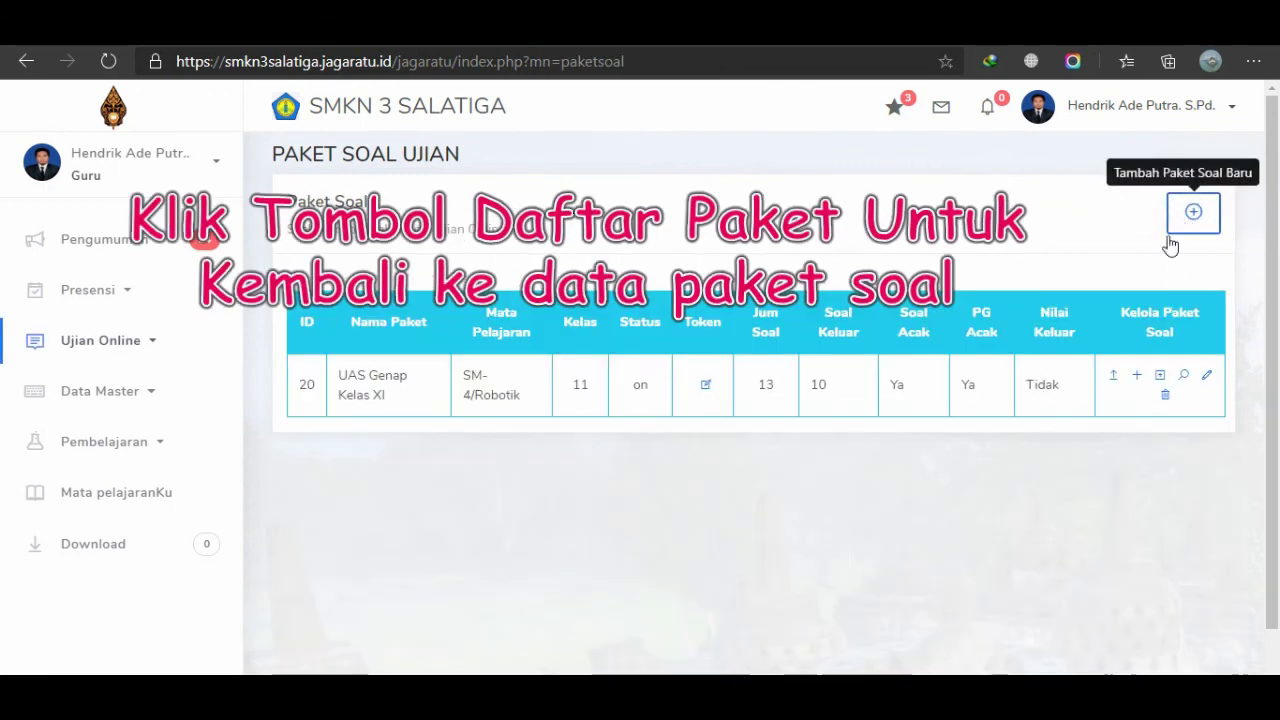
Display the questions of the UAS Genap Kelas XI package and check essay questions 1 and 2 with their circuit diagrams under Soal Uraian.
{"action": "left_click", "coordinate": [1183, 378]}
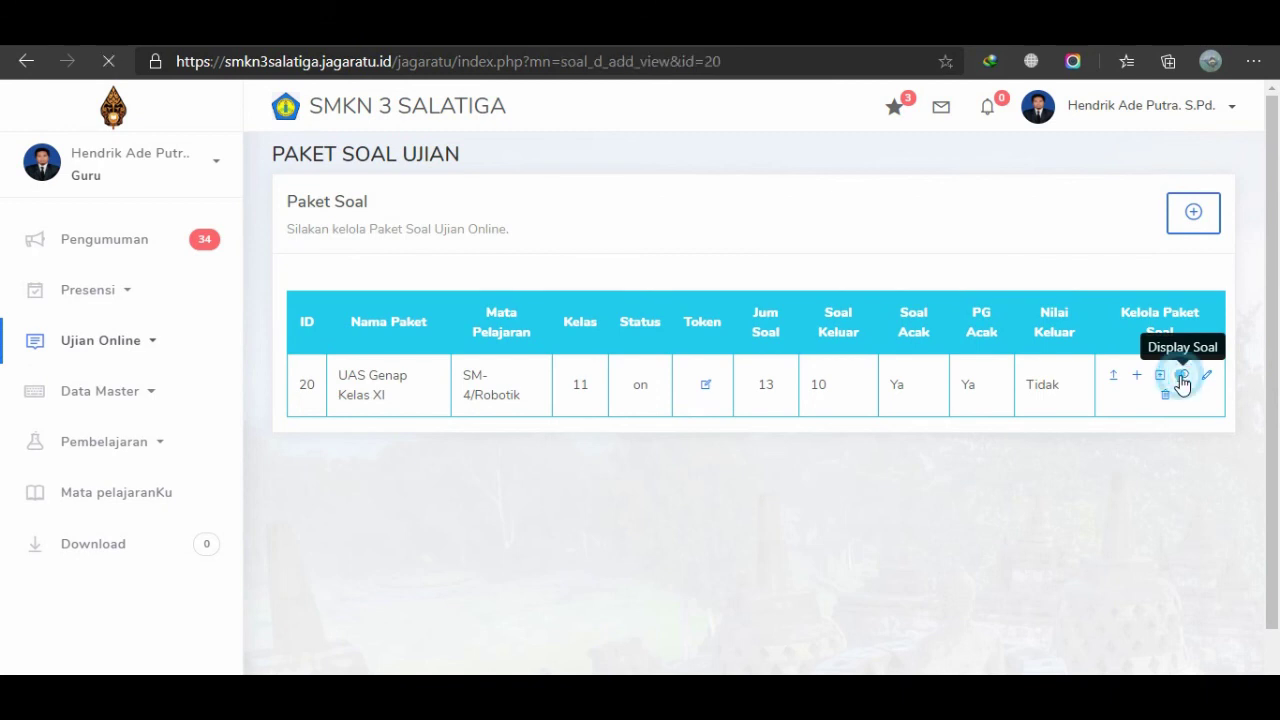
{"action": "scroll", "coordinate": [1182, 385], "scroll_direction": "down", "scroll_amount": 4}
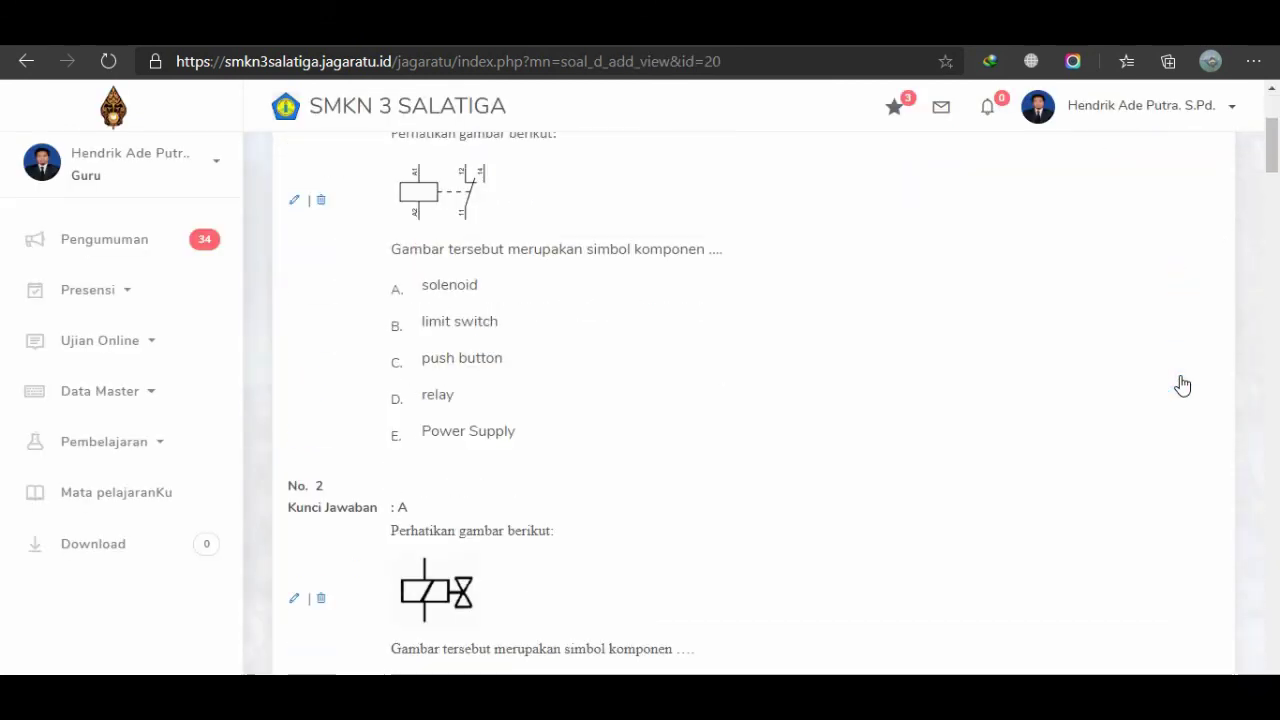
{"action": "left_click_drag", "start_coordinate": [1270, 168], "coordinate": [1262, 626]}
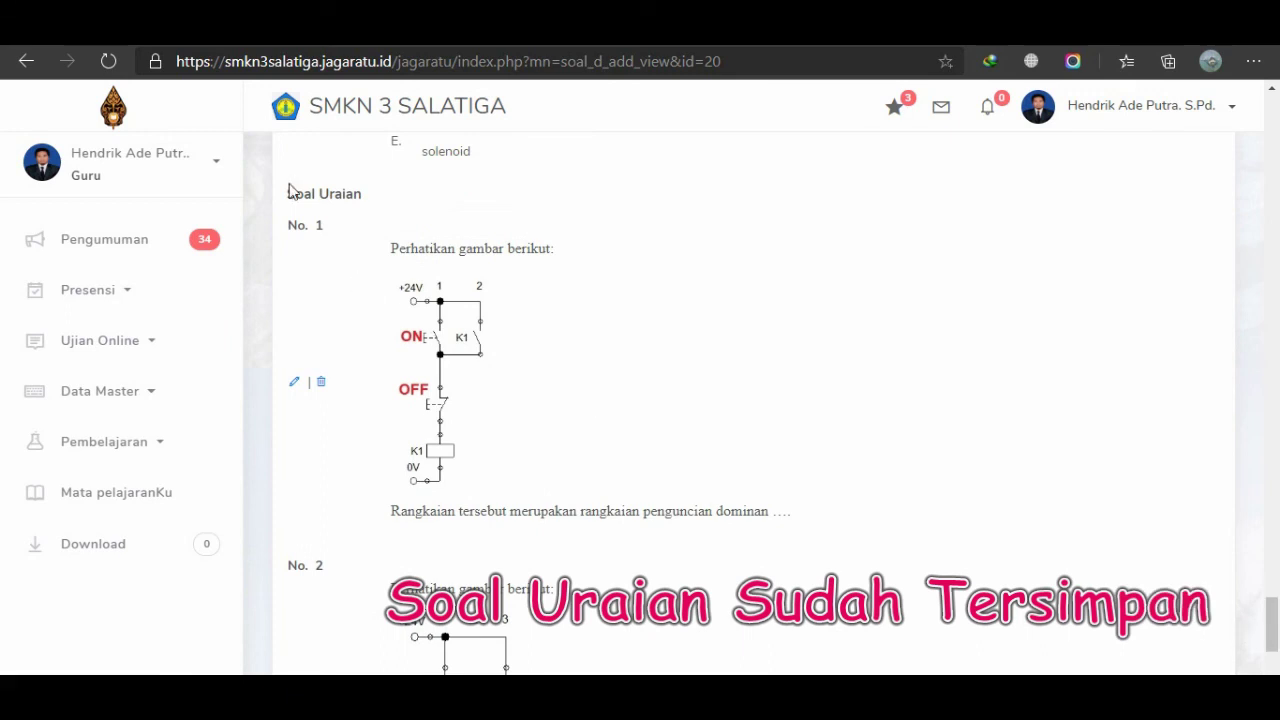
{"action": "left_click_drag", "start_coordinate": [287, 193], "coordinate": [366, 208]}
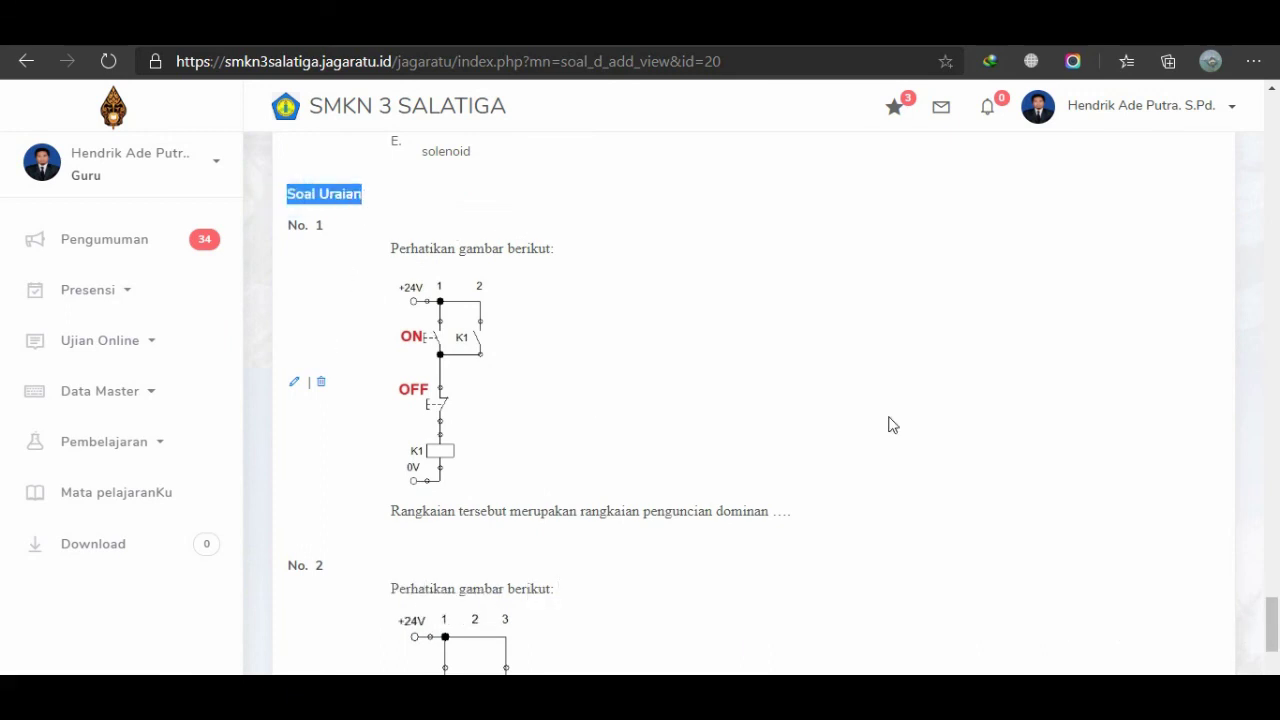
{"action": "scroll", "coordinate": [516, 429], "scroll_direction": "down", "scroll_amount": 3}
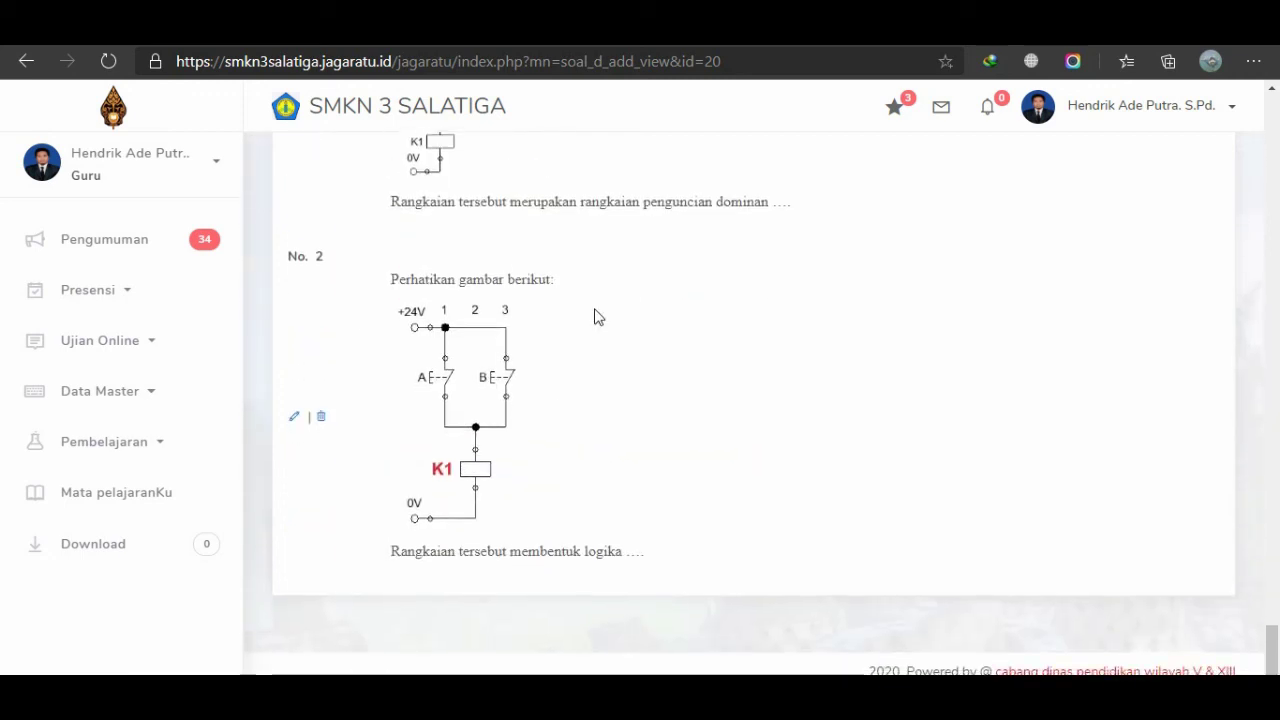
{"action": "scroll", "coordinate": [660, 394], "scroll_direction": "up", "scroll_amount": 12}
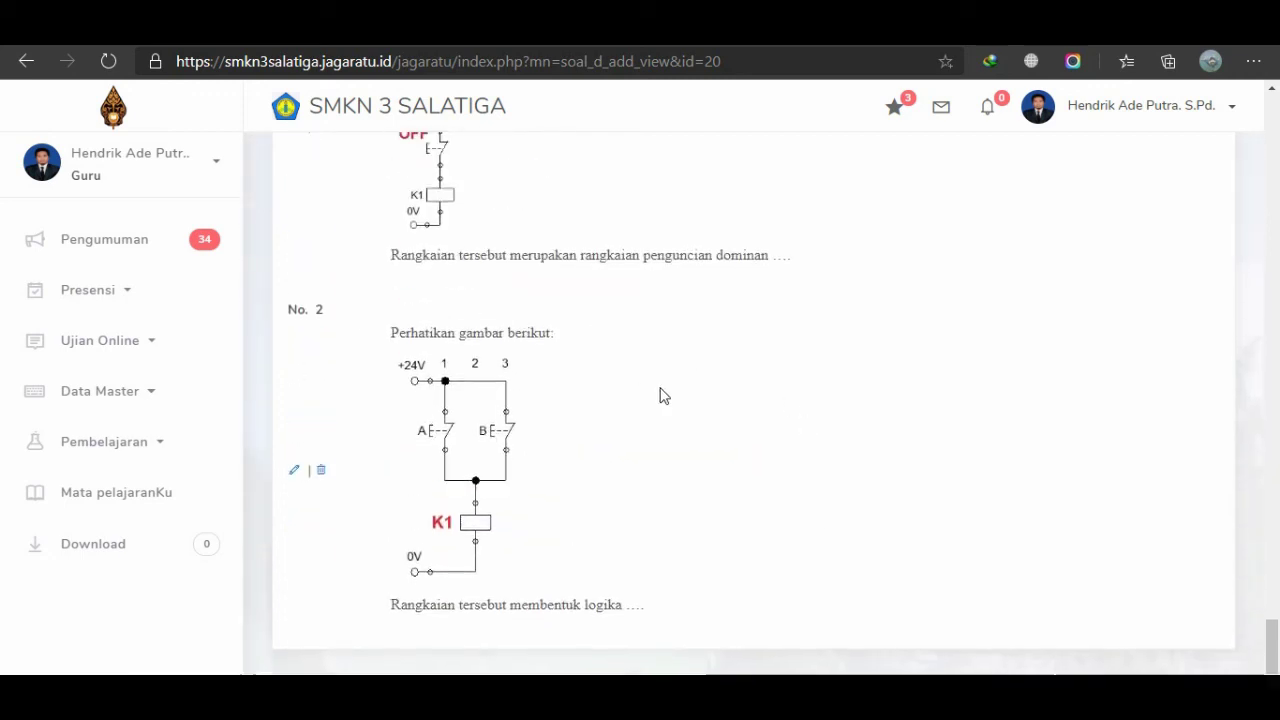
{"action": "scroll", "coordinate": [660, 394], "scroll_direction": "up", "scroll_amount": 6}
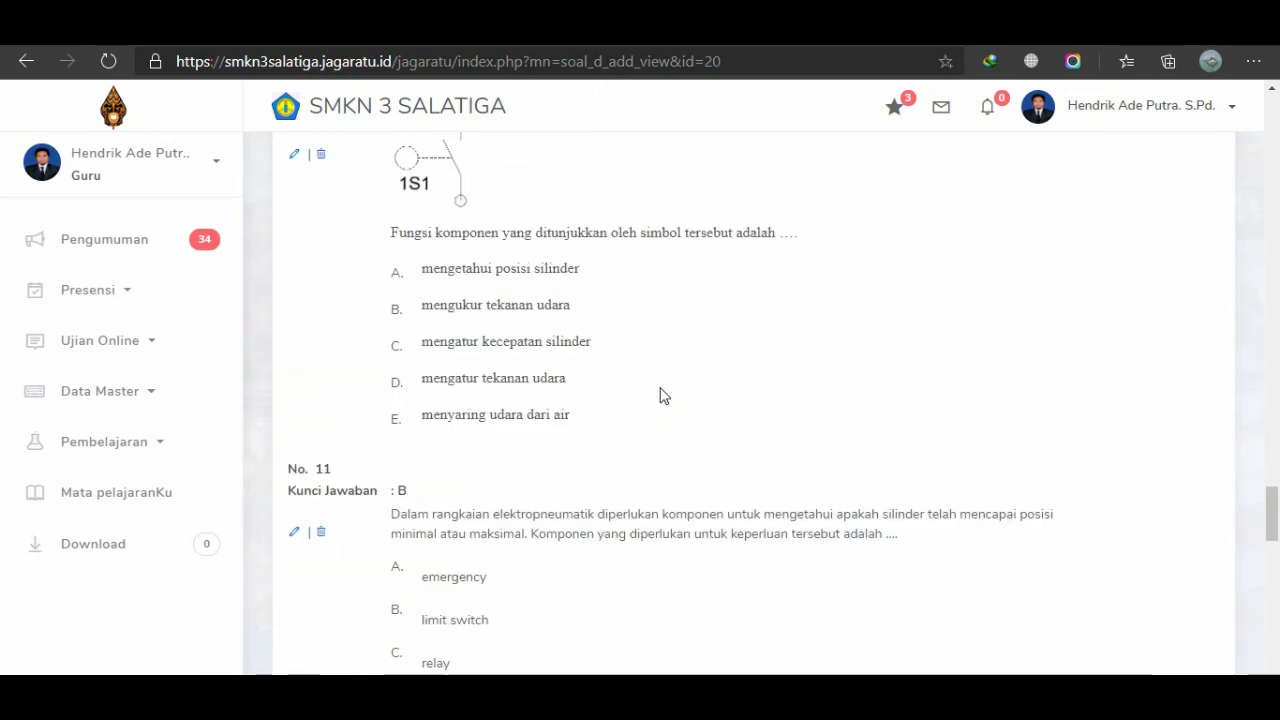
{"action": "left_click_drag", "start_coordinate": [1275, 484], "coordinate": [1276, 106]}
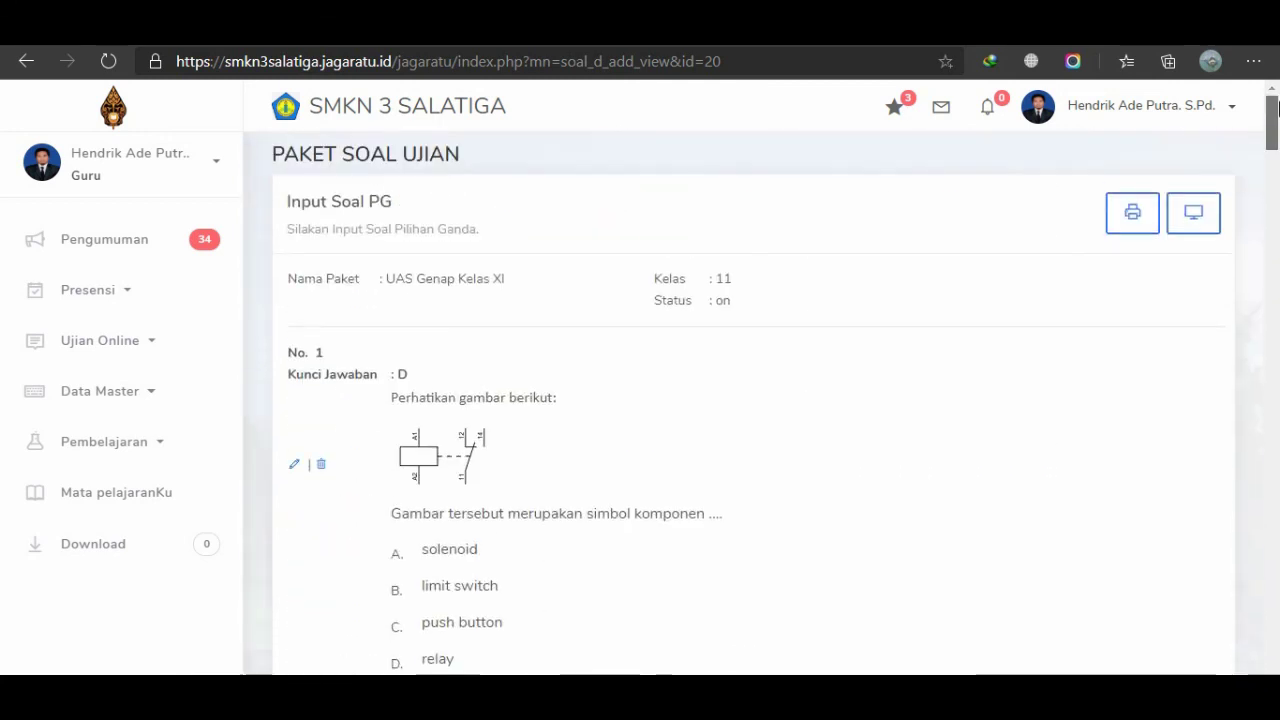